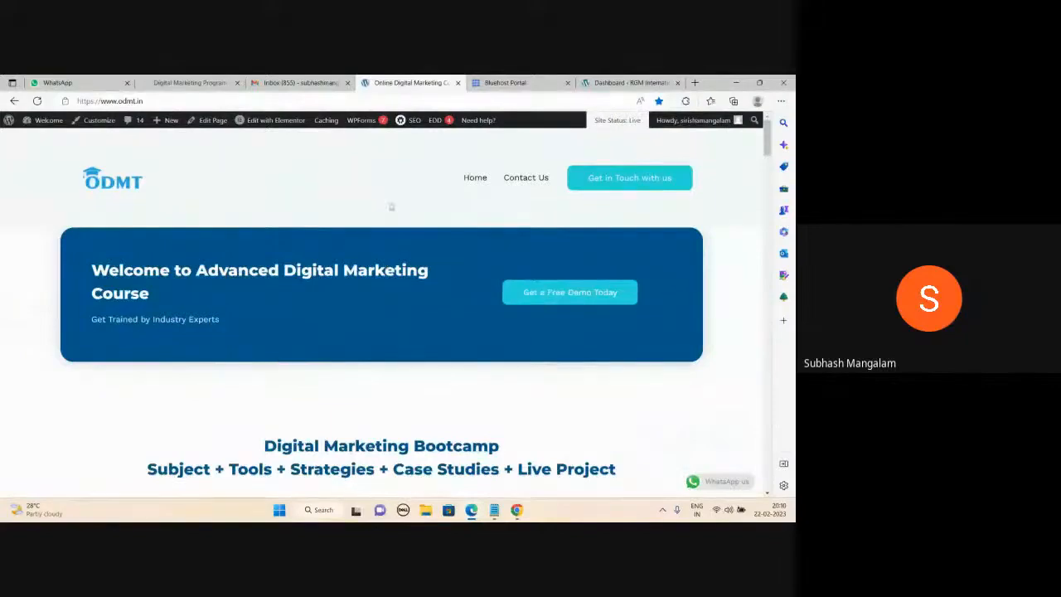
# Glance at the video meeting window, then scroll down through the browser page.
pyautogui.moveTo(471, 510)
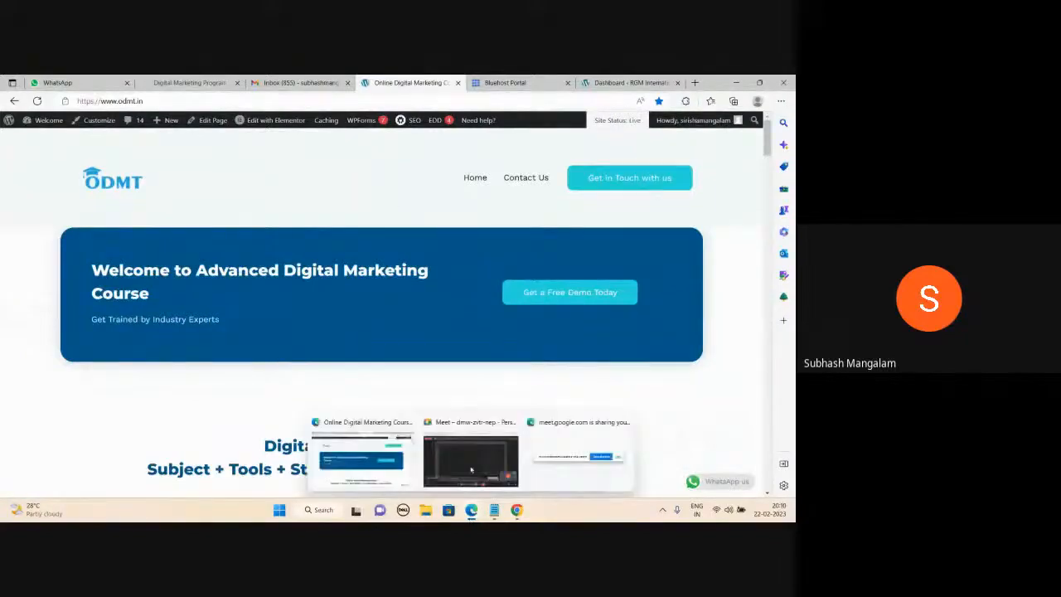
pyautogui.click(469, 456)
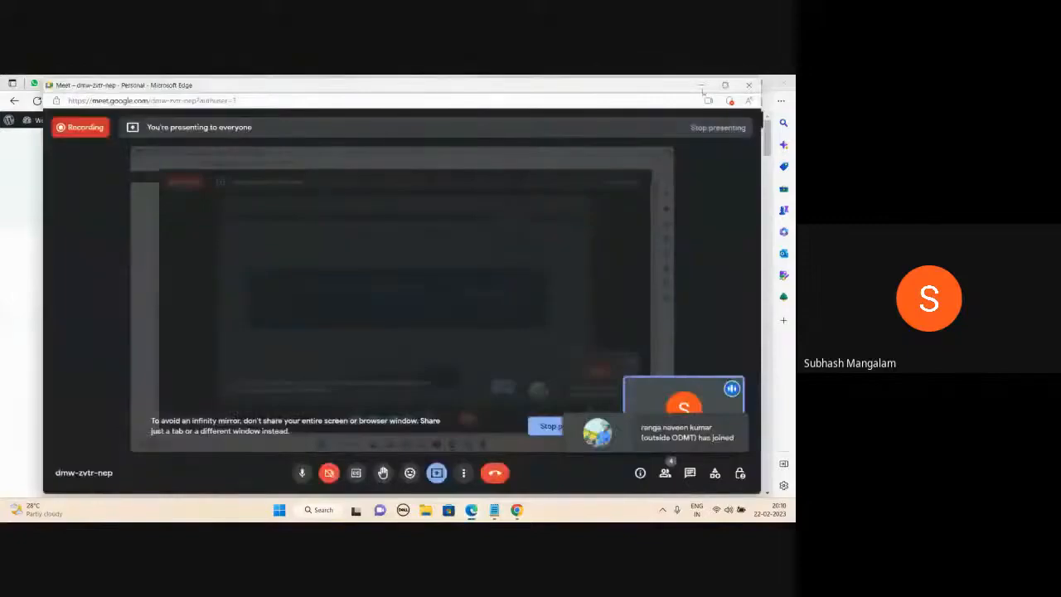
pyautogui.click(701, 85)
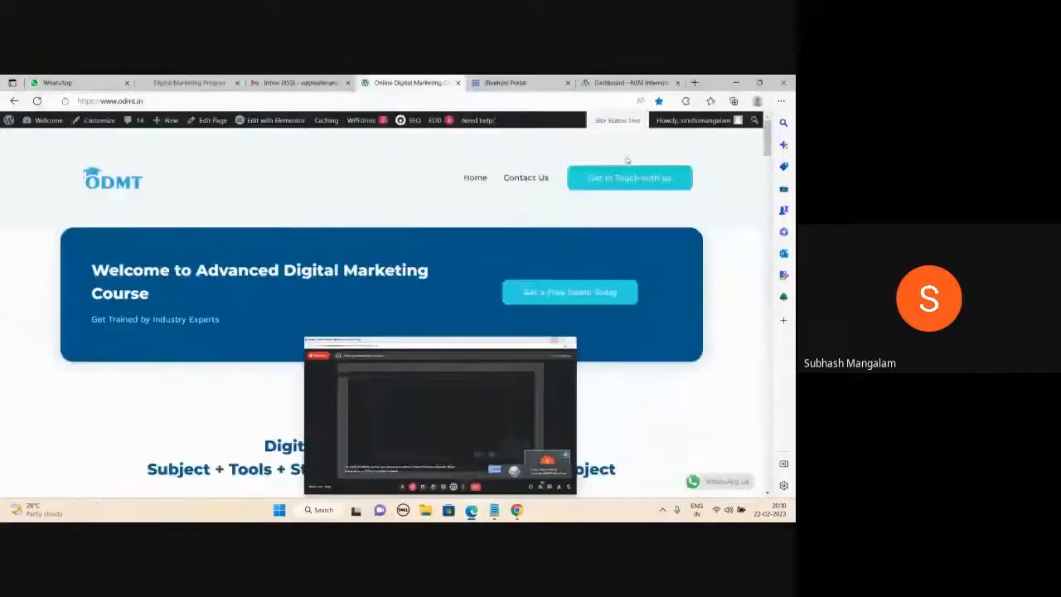
pyautogui.scroll(-10, 478, 409)
pyautogui.scroll(-10, 478, 408)
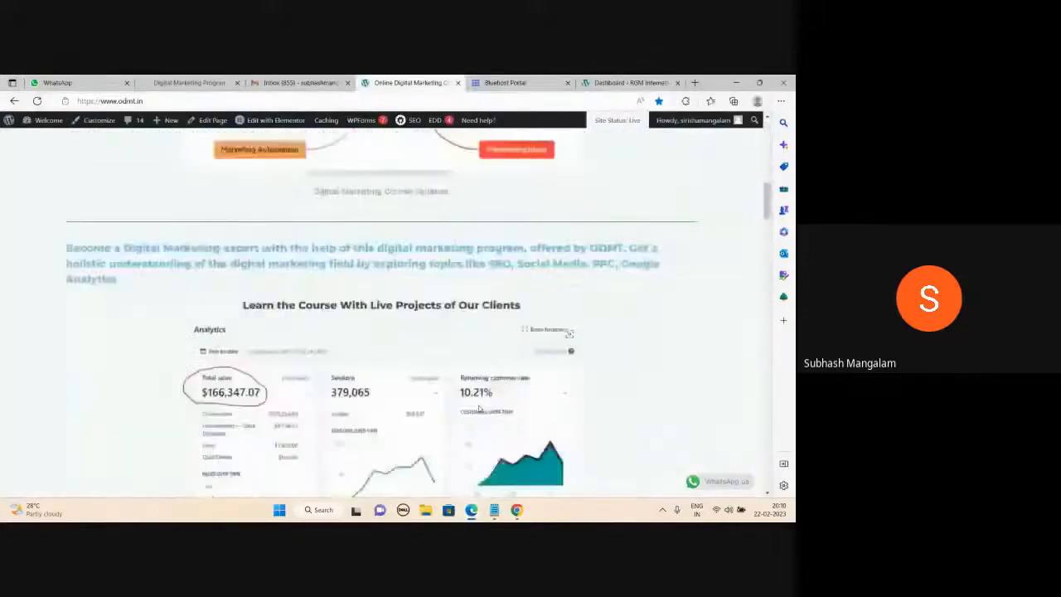
pyautogui.scroll(-10, 478, 408)
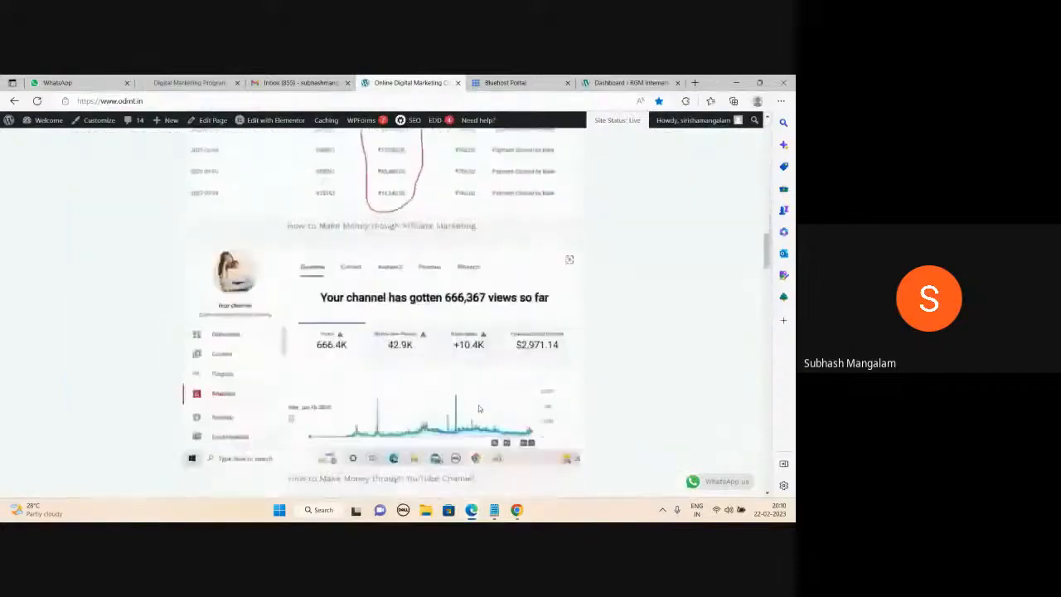
pyautogui.scroll(-10, 478, 408)
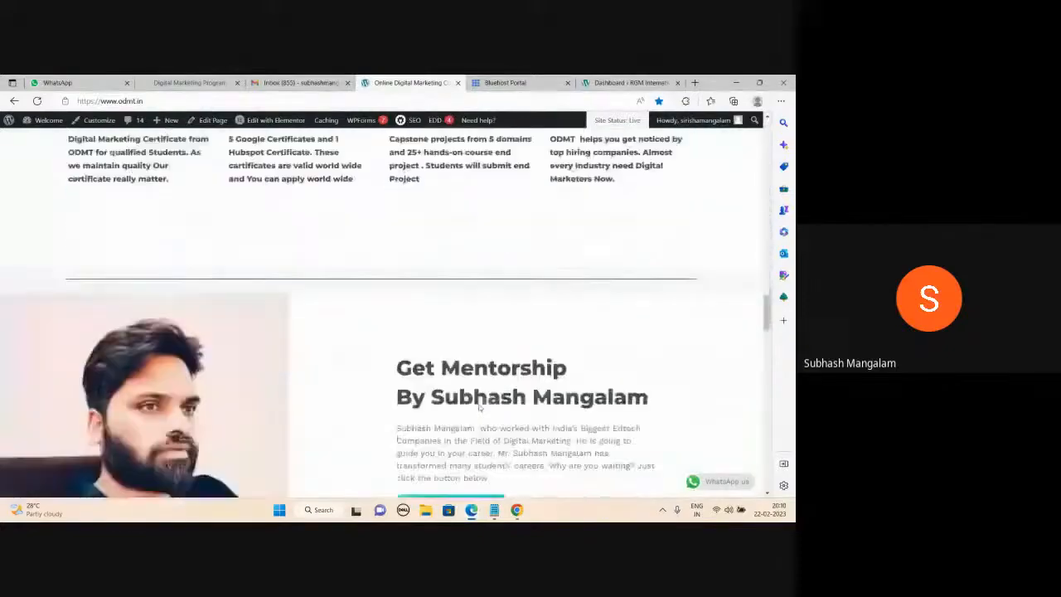
pyautogui.scroll(-10, 479, 407)
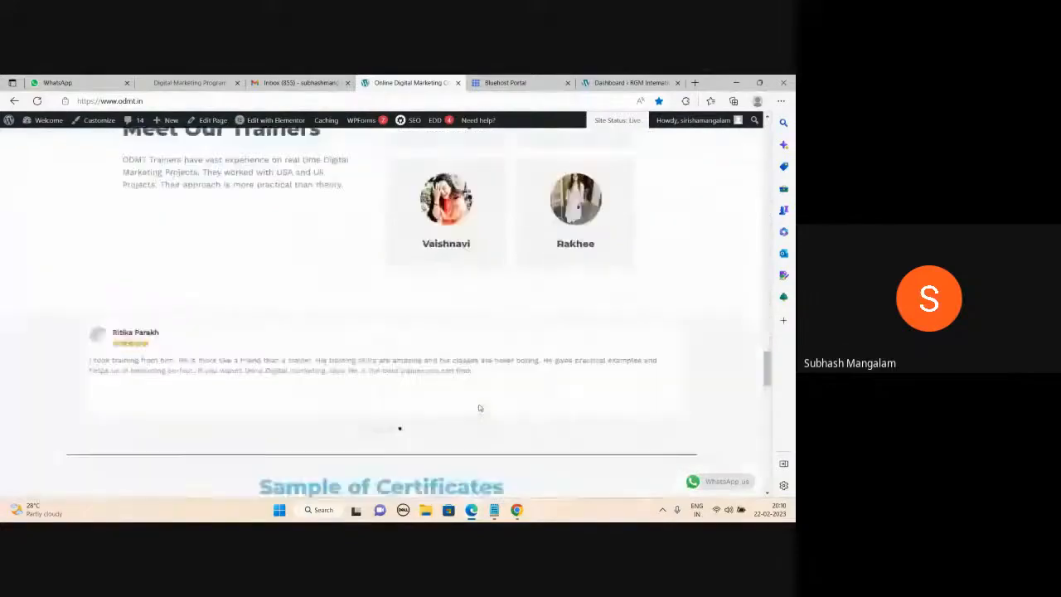
pyautogui.scroll(-10, 479, 408)
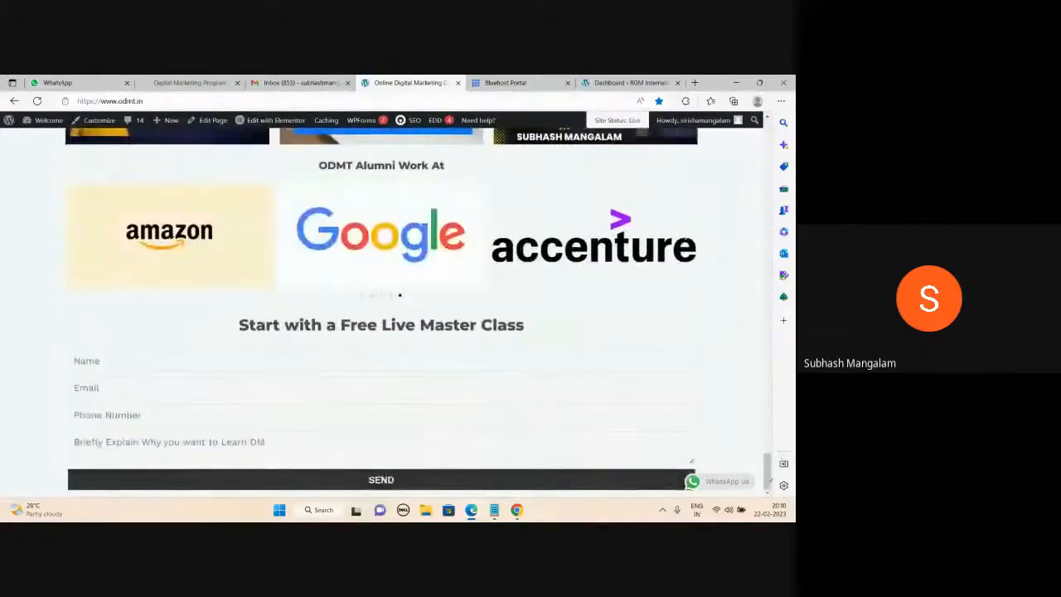
pyautogui.moveTo(767, 466); pyautogui.dragTo(767, 139)
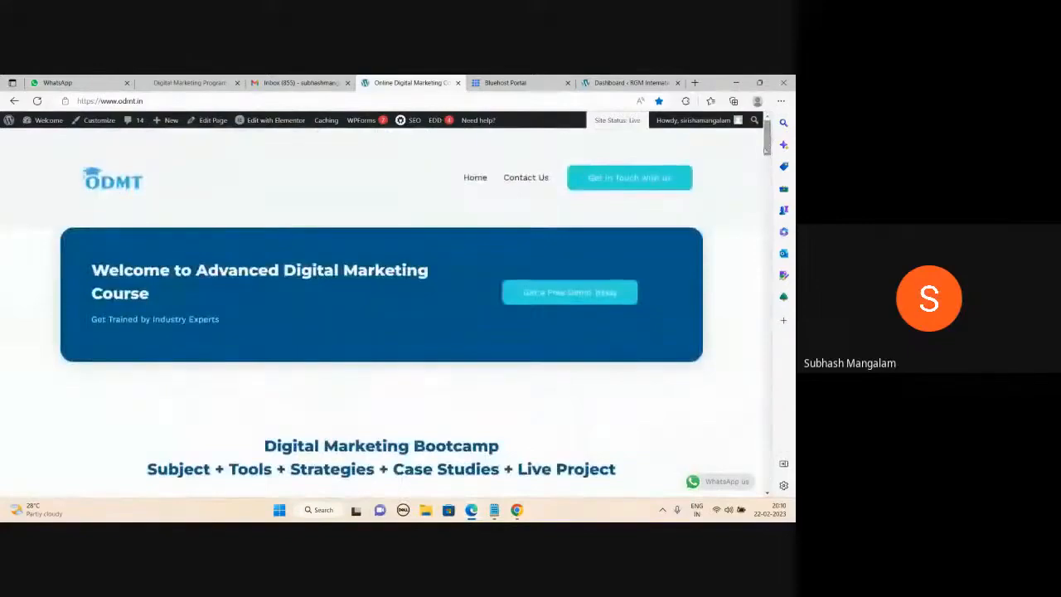
# Open the Class links notes in Notepad and clear all the old links.
pyautogui.moveTo(495, 508)
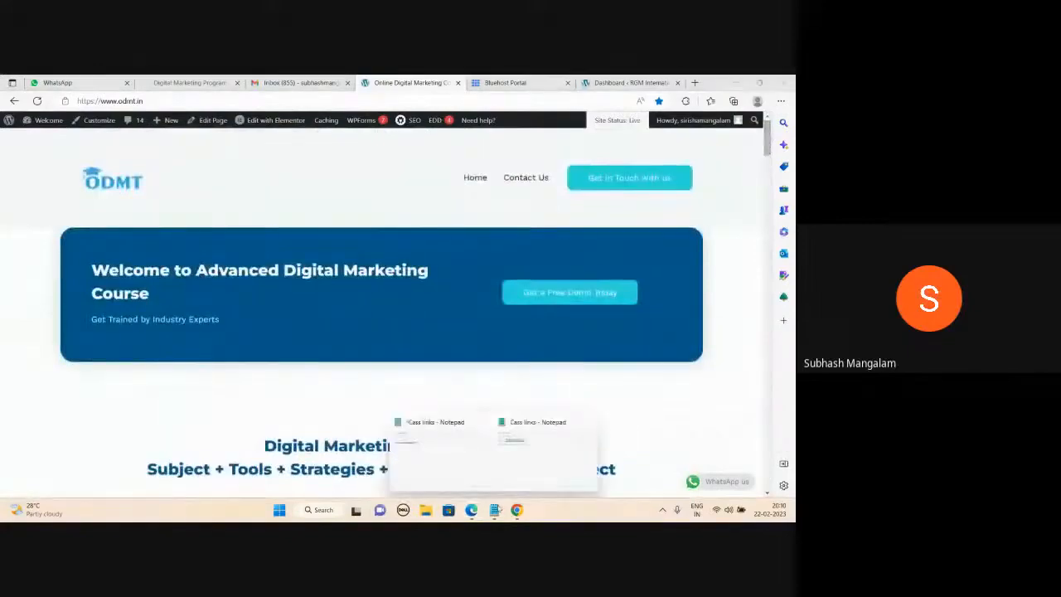
pyautogui.click(519, 469)
pyautogui.hotkey('ctrl', 'a')
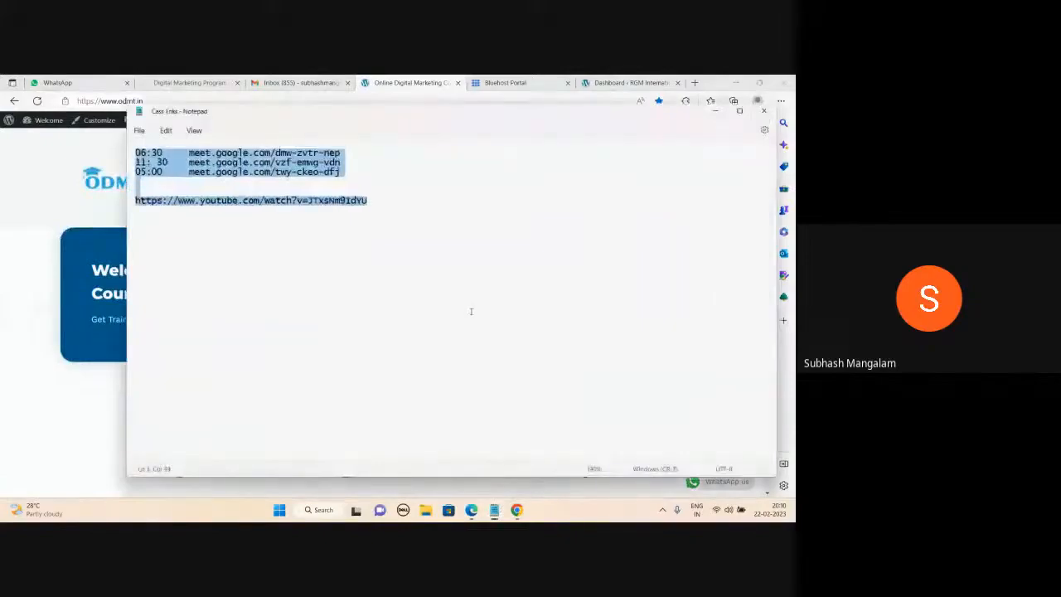
pyautogui.press('Delete')
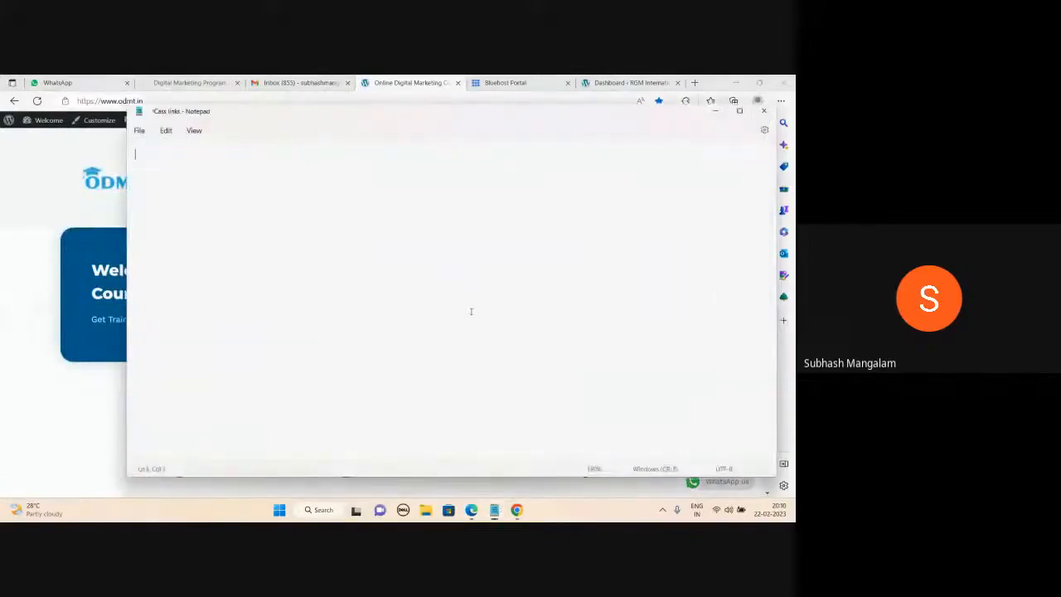
# Write 'Domain : name of the website', 'Hosting : space in a server', 'D + H = website' and 'Bluehost.in'.
pyautogui.write('Domain')
pyautogui.press('Return')
pyautogui.write('Hosting')
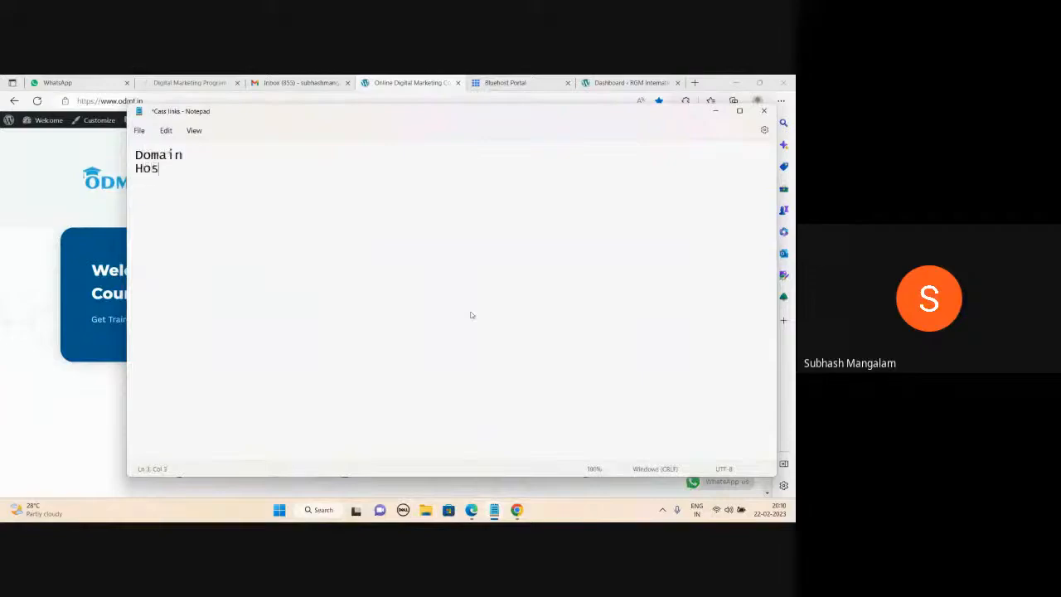
pyautogui.click(200, 152)
pyautogui.write(': name')
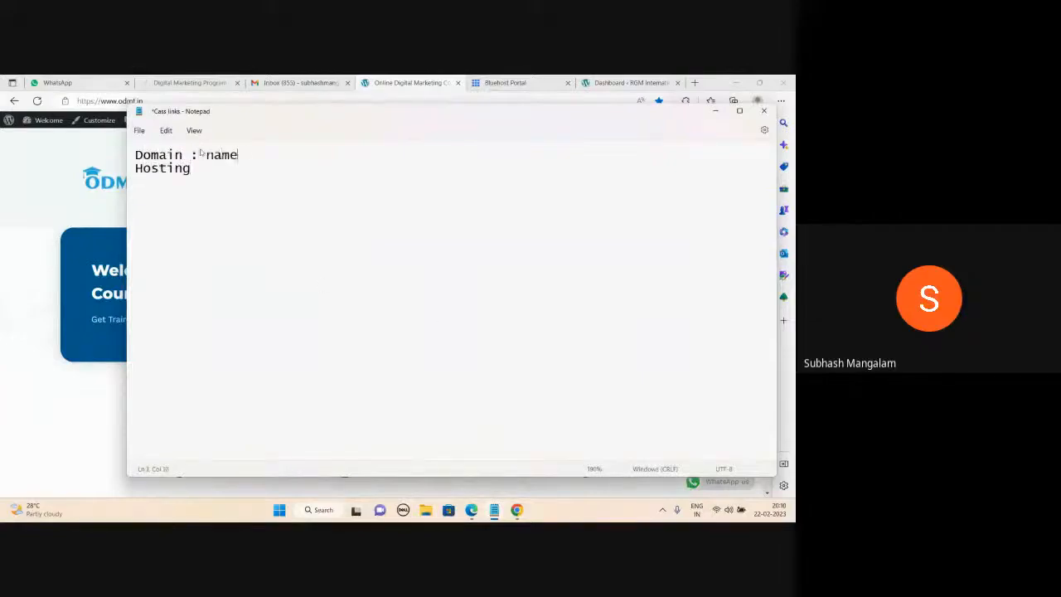
pyautogui.write(' of the website')
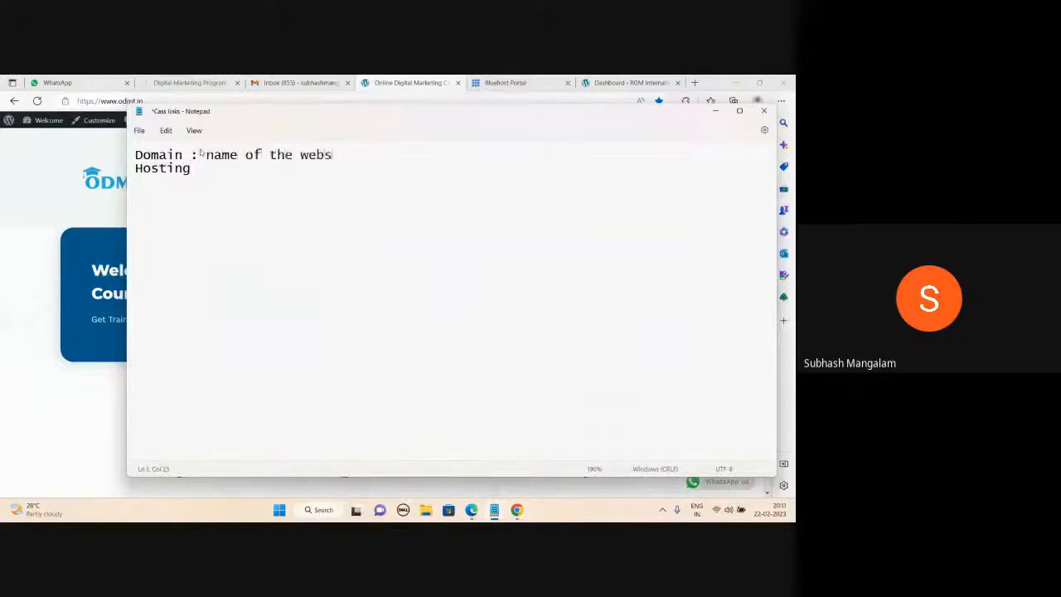
pyautogui.click(201, 154)
pyautogui.click(196, 169)
pyautogui.write(': space in')
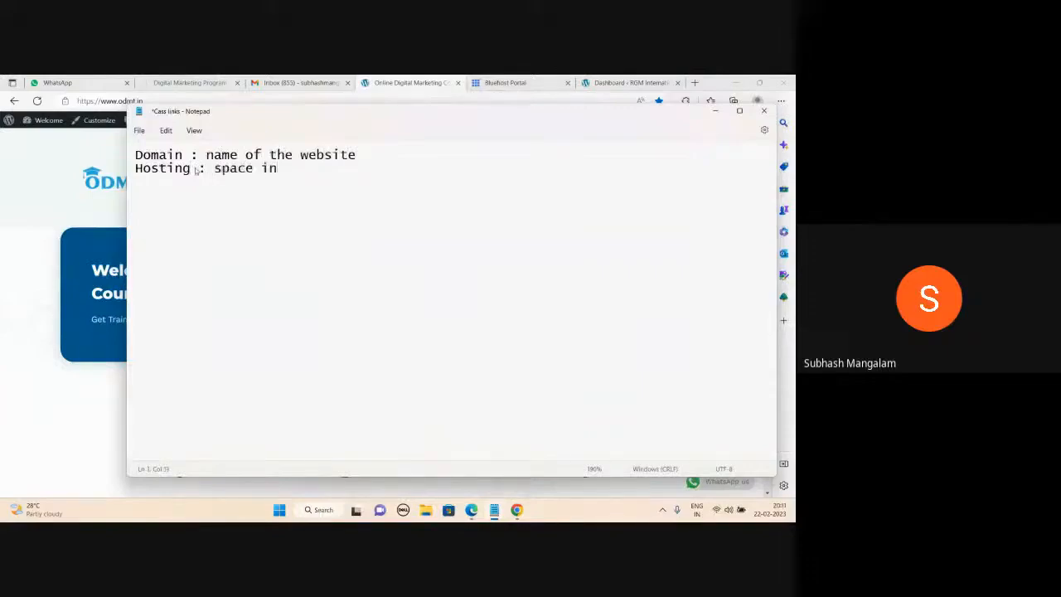
pyautogui.write(' a server  ')
pyautogui.write('D + H')
pyautogui.write(' = website')
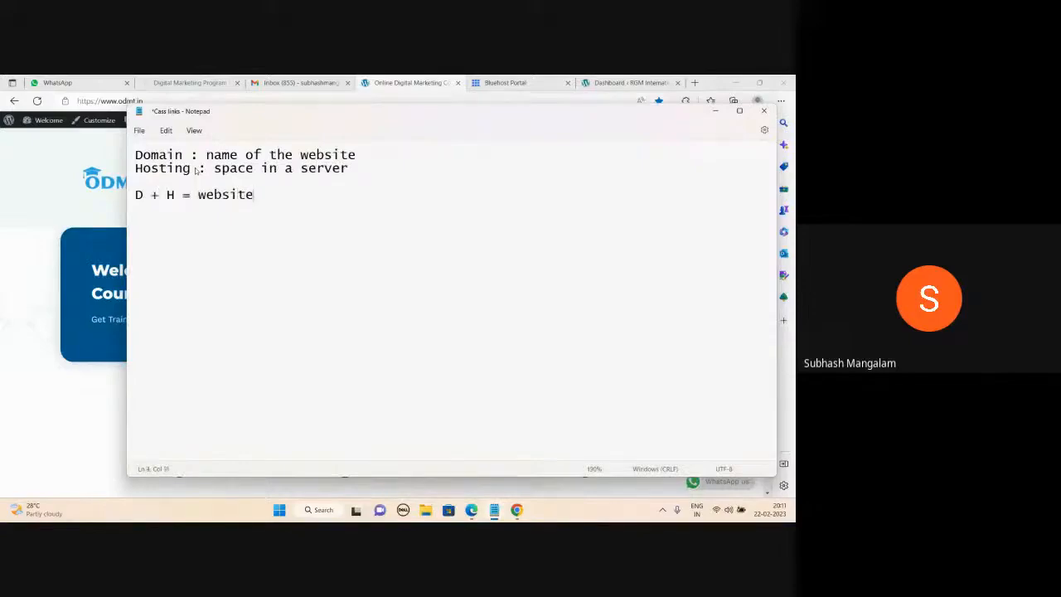
pyautogui.press('Return')
pyautogui.press('Return')
pyautogui.write('Bluehost.in')
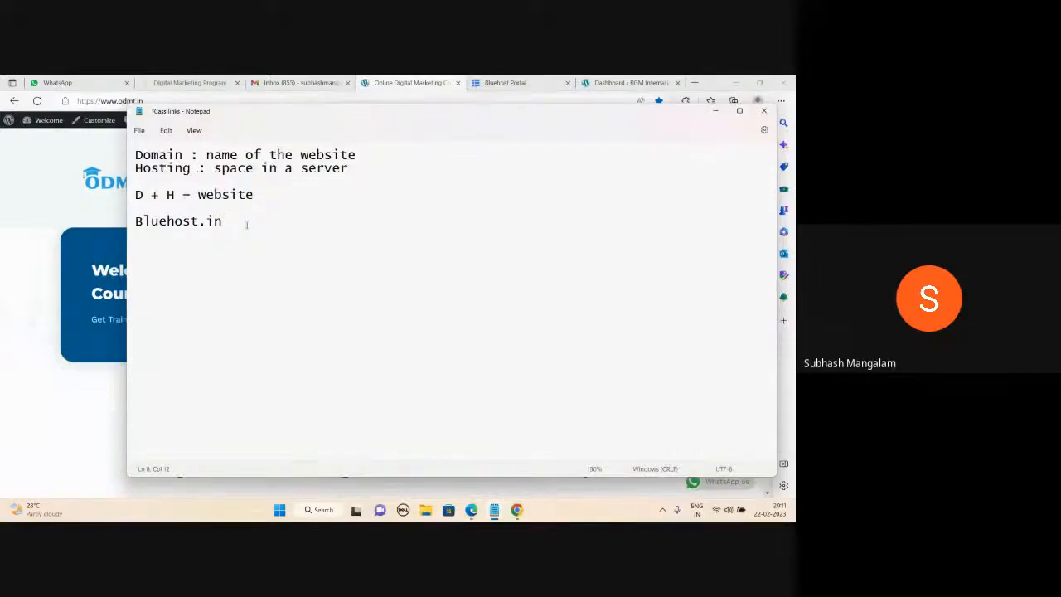
pyautogui.press('Return')
pyautogui.press('Return')
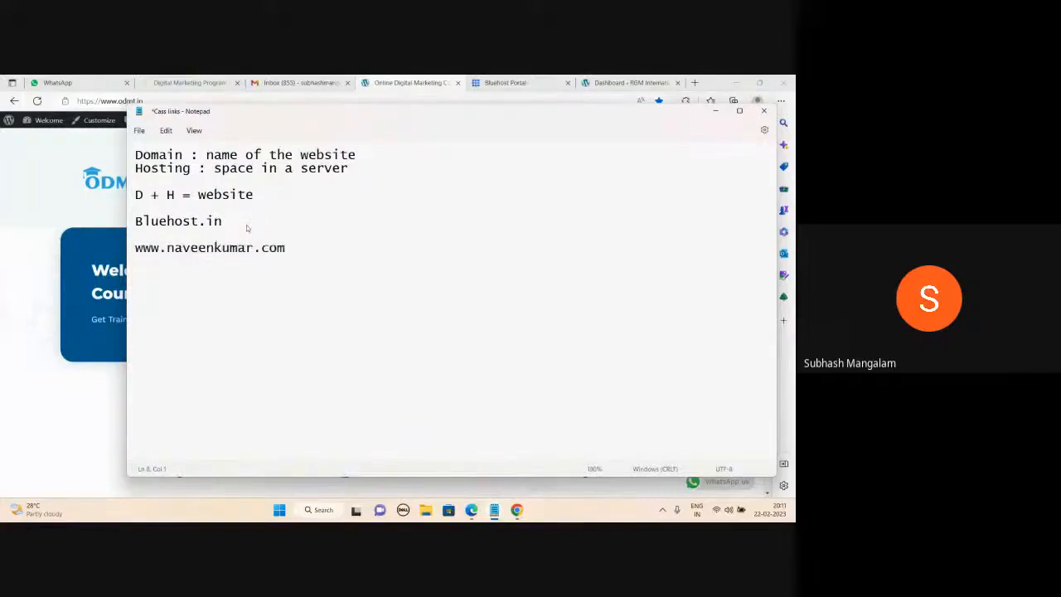
pyautogui.write('www.')
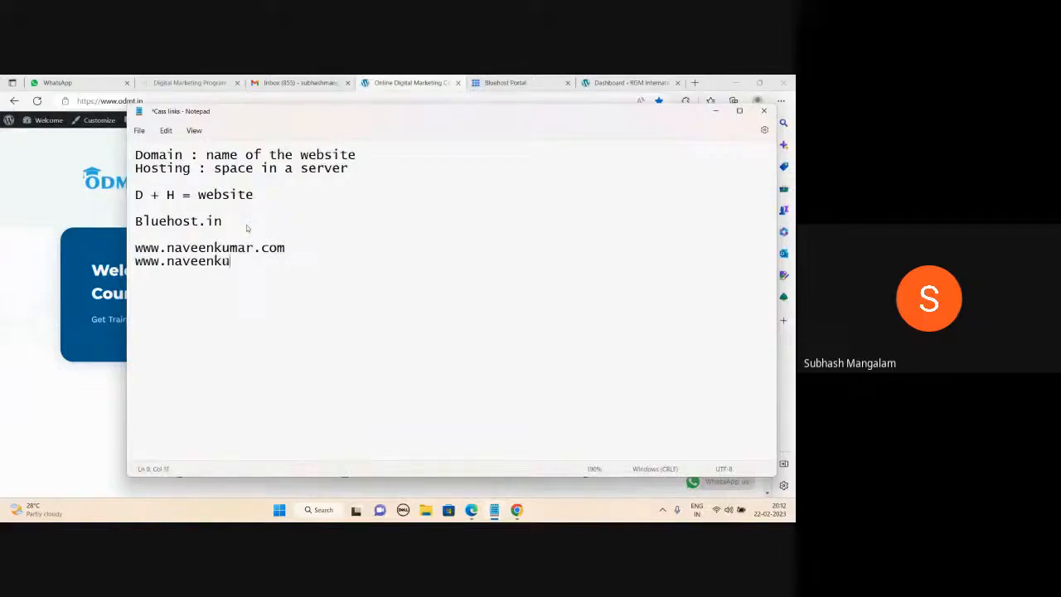
pyautogui.moveTo(286, 260); pyautogui.dragTo(133, 276)
pyautogui.click(289, 267)
pyautogui.press('Up')
pyautogui.press('Home')
pyautogui.press('Right')
pyautogui.press('Right')
pyautogui.press('Return')
pyautogui.click(716, 111)
pyautogui.scroll(-10, 376, 321)
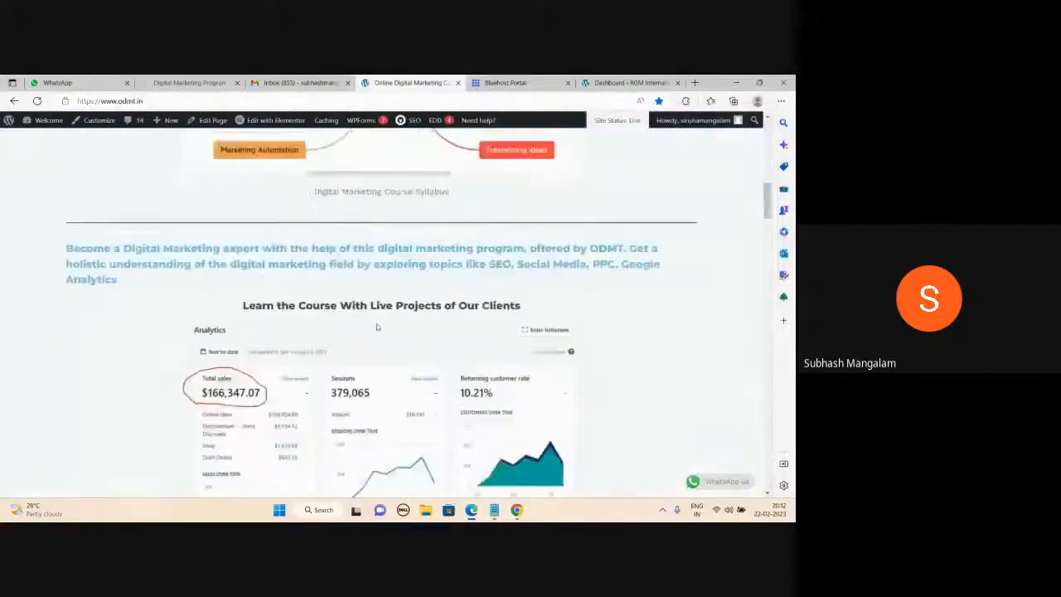
pyautogui.scroll(-5, 376, 326)
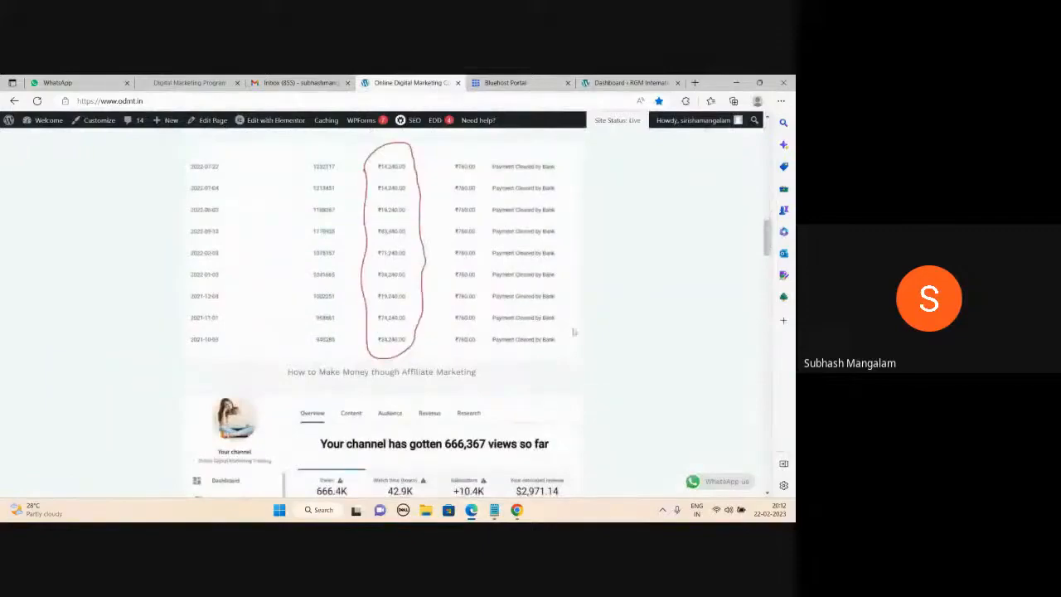
pyautogui.moveTo(496, 511)
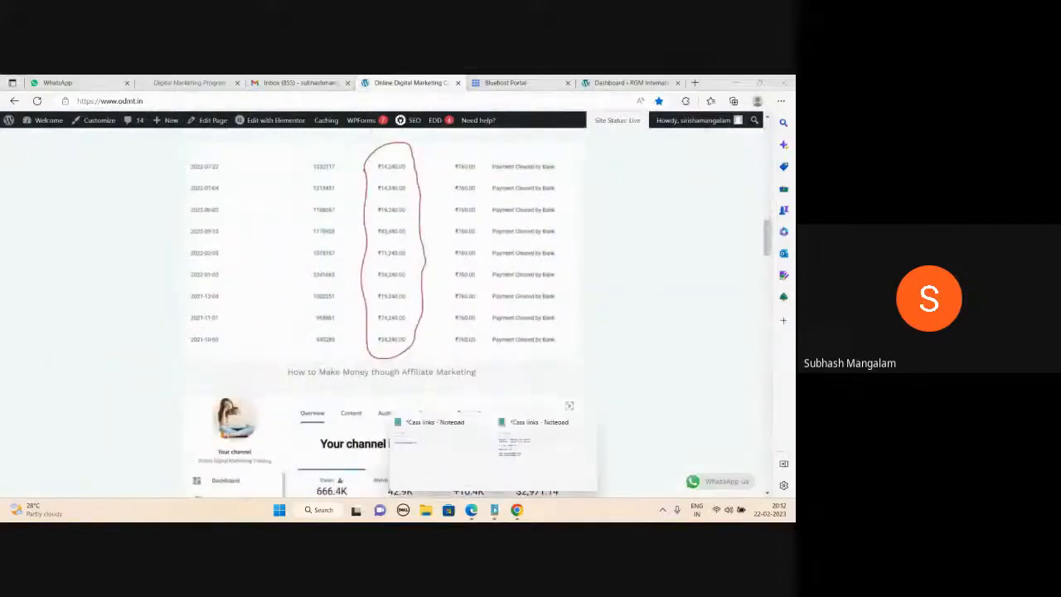
pyautogui.click(534, 448)
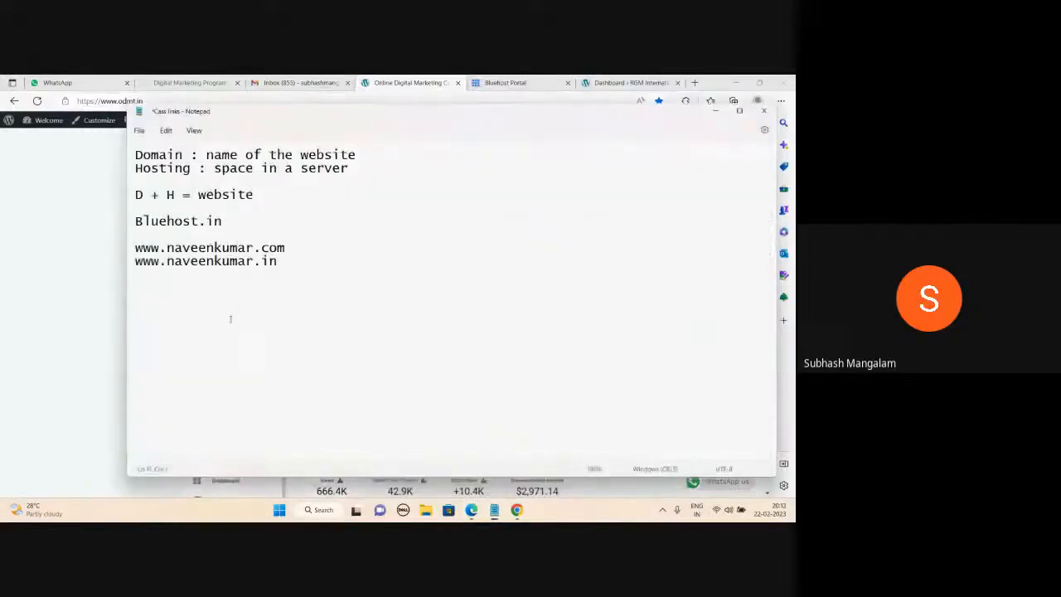
# Type 4,000 on the empty line below the domains and reposition the Notepad window over the browser.
pyautogui.write('4,000')
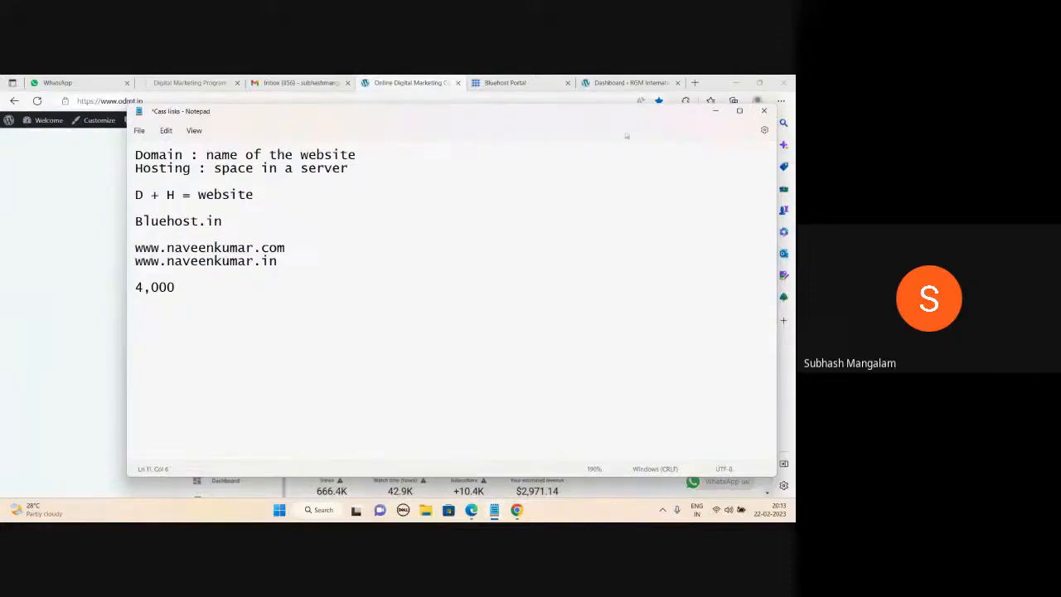
pyautogui.moveTo(620, 123); pyautogui.dragTo(592, 205)
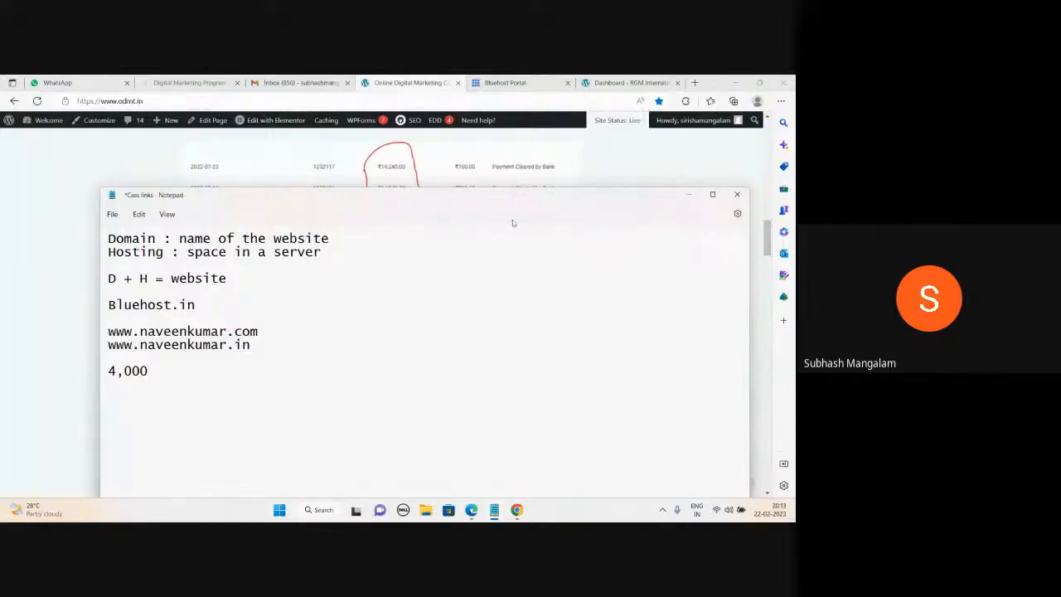
pyautogui.moveTo(400, 191); pyautogui.dragTo(415, 153)
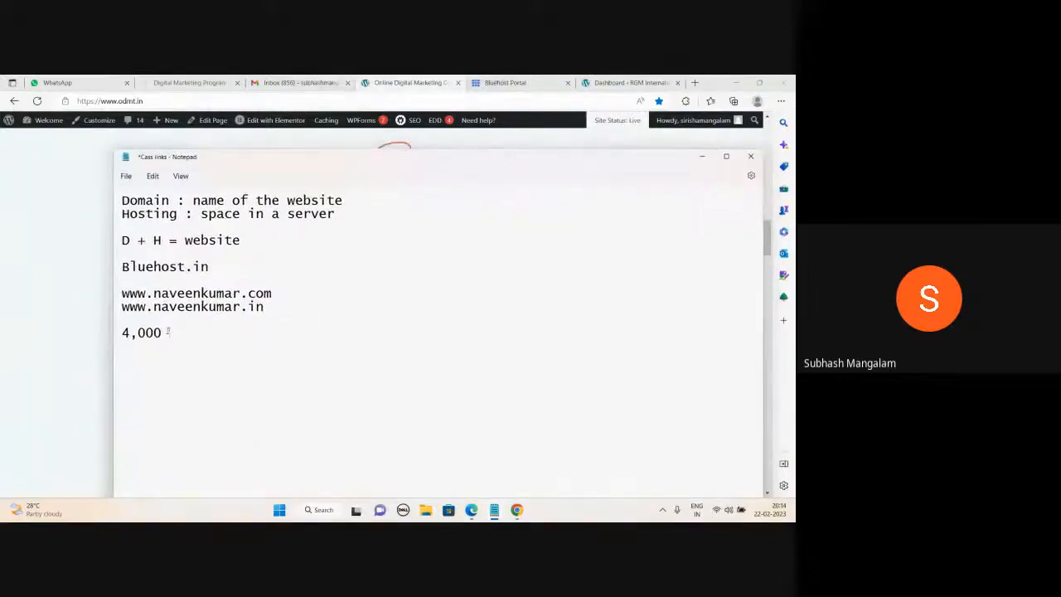
pyautogui.moveTo(163, 329); pyautogui.dragTo(119, 330)
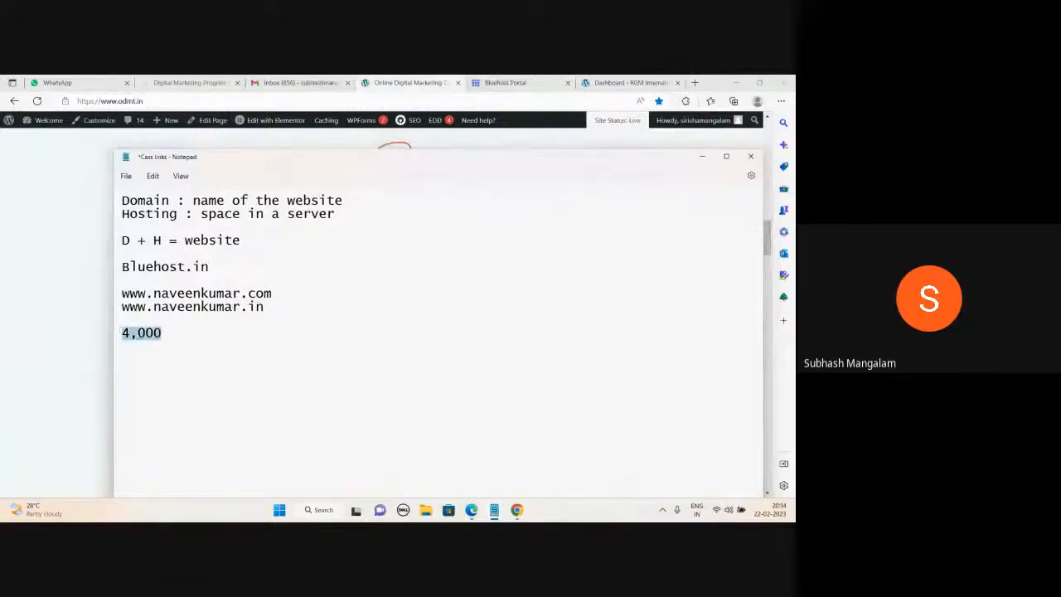
pyautogui.click(163, 331)
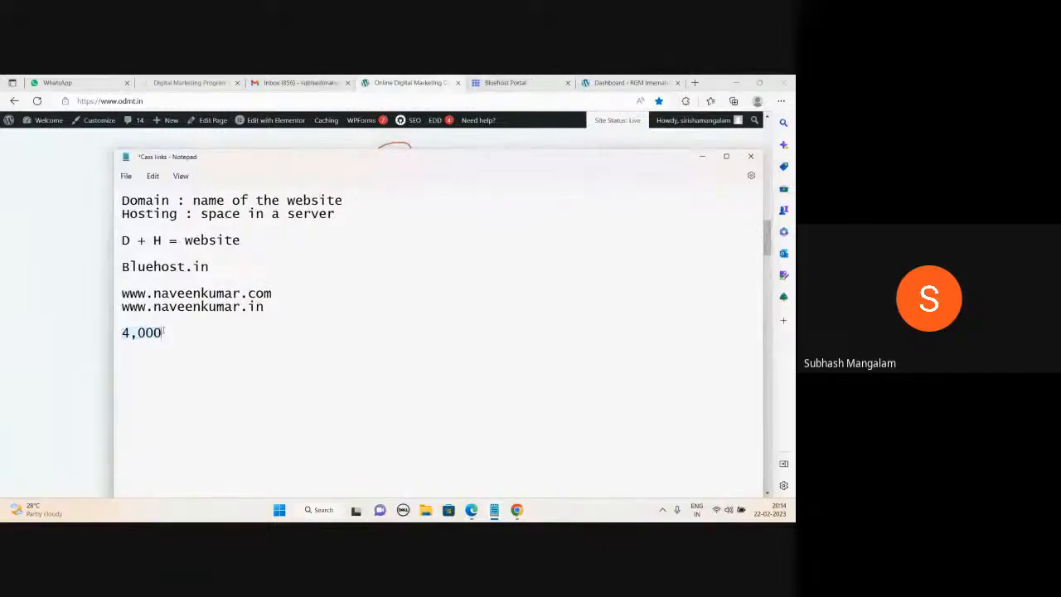
pyautogui.moveTo(392, 164); pyautogui.dragTo(391, 186)
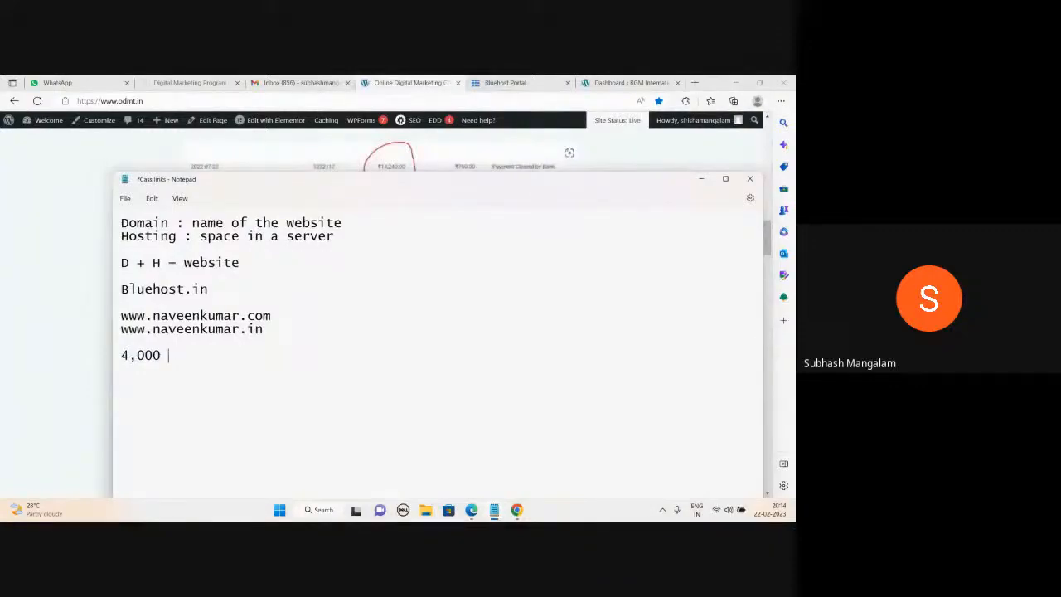
pyautogui.doubleClick(160, 356)
pyautogui.click(172, 355)
# Add the lines 'coding' and 'non coding : wordpress' below 4,000.
pyautogui.moveTo(519, 185); pyautogui.dragTo(551, 191)
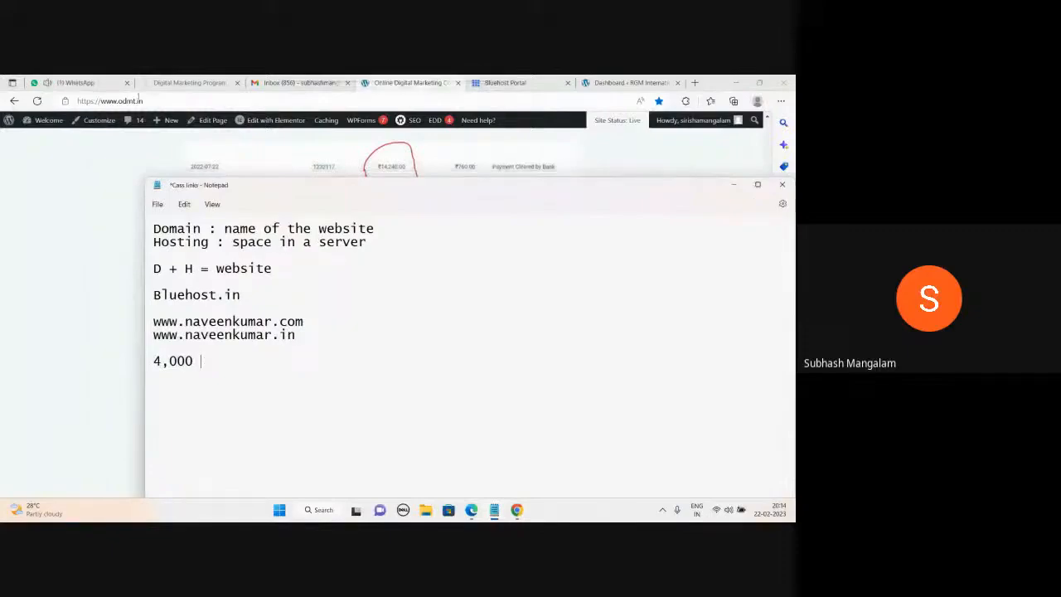
pyautogui.moveTo(80, 84)
pyautogui.press('Return')
pyautogui.press('Return')
pyautogui.write('coding')
pyautogui.press('Return')
pyautogui.write('non coding')
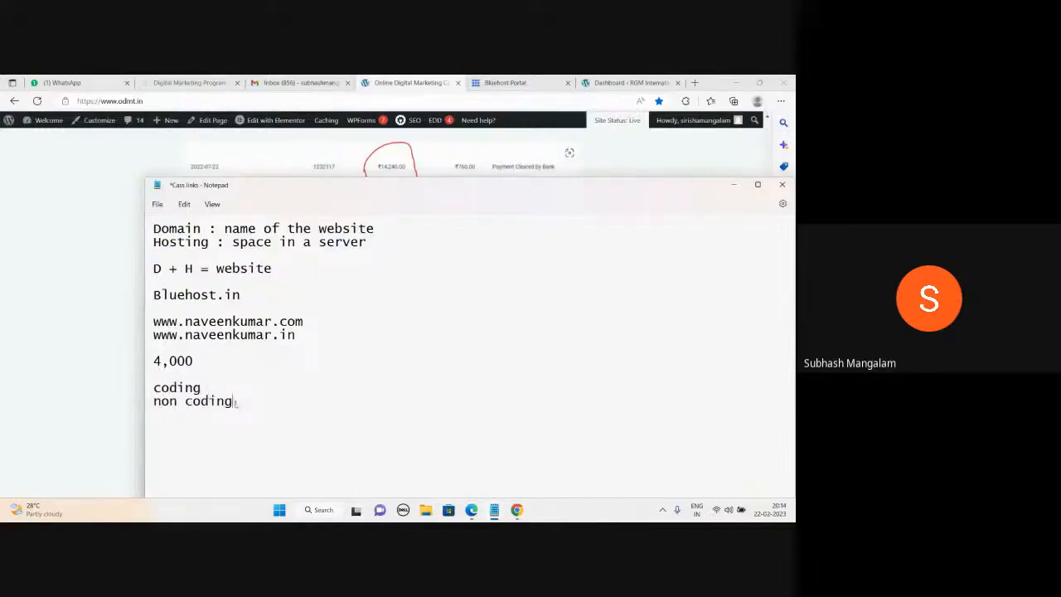
pyautogui.write(' : wordpress')
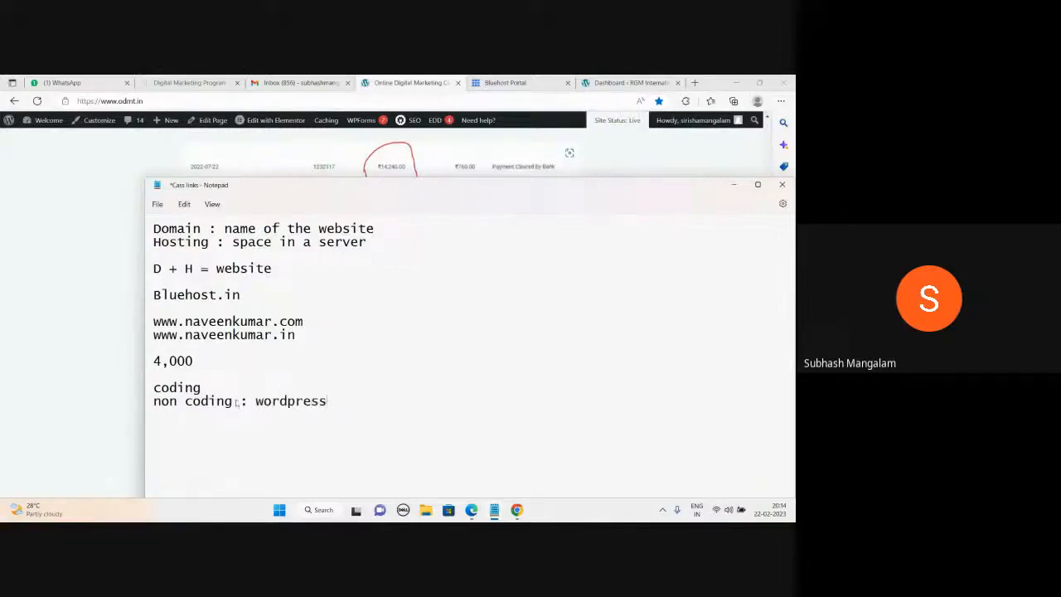
pyautogui.moveTo(454, 191)
pyautogui.mouseDown()
pyautogui.moveTo(448, 171)
pyautogui.moveTo(439, 180)
pyautogui.mouseUp()
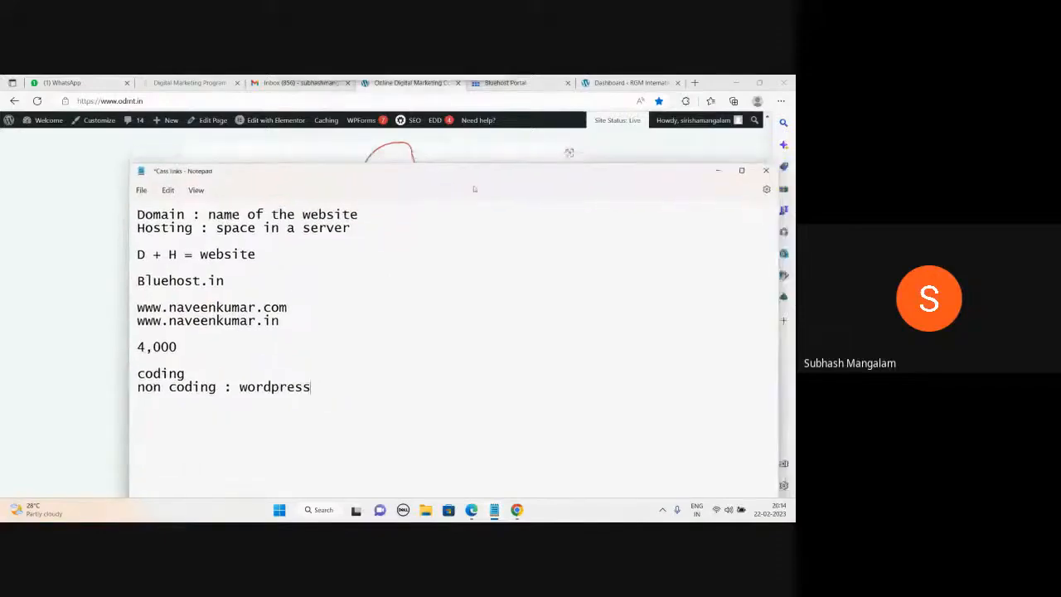
# Open the RGM International School live site in a new tab via Visit Site.
pyautogui.click(718, 170)
pyautogui.click(630, 83)
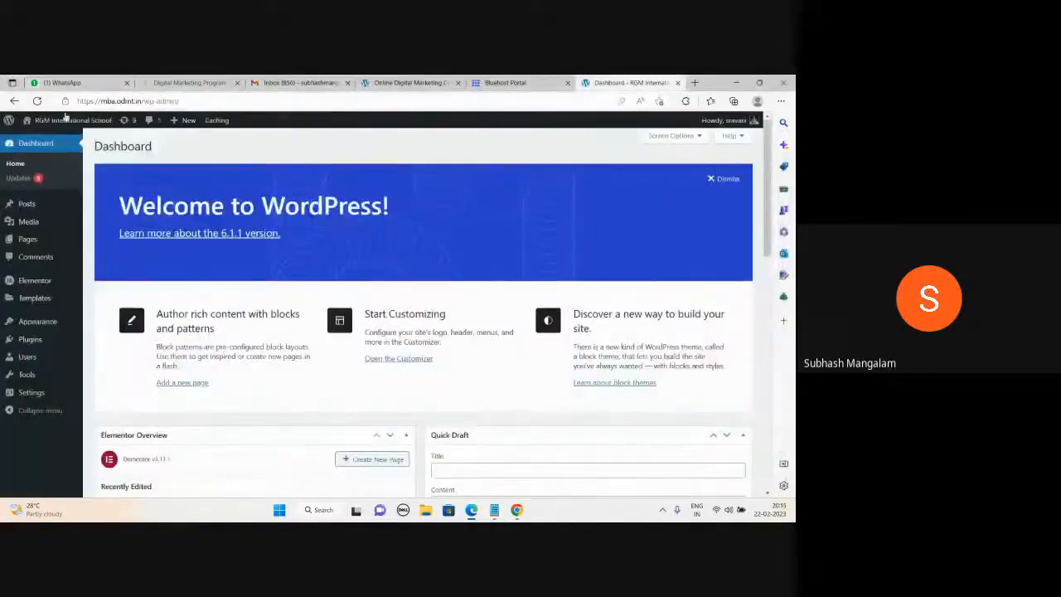
pyautogui.moveTo(49, 121)
pyautogui.rightClick(38, 141)
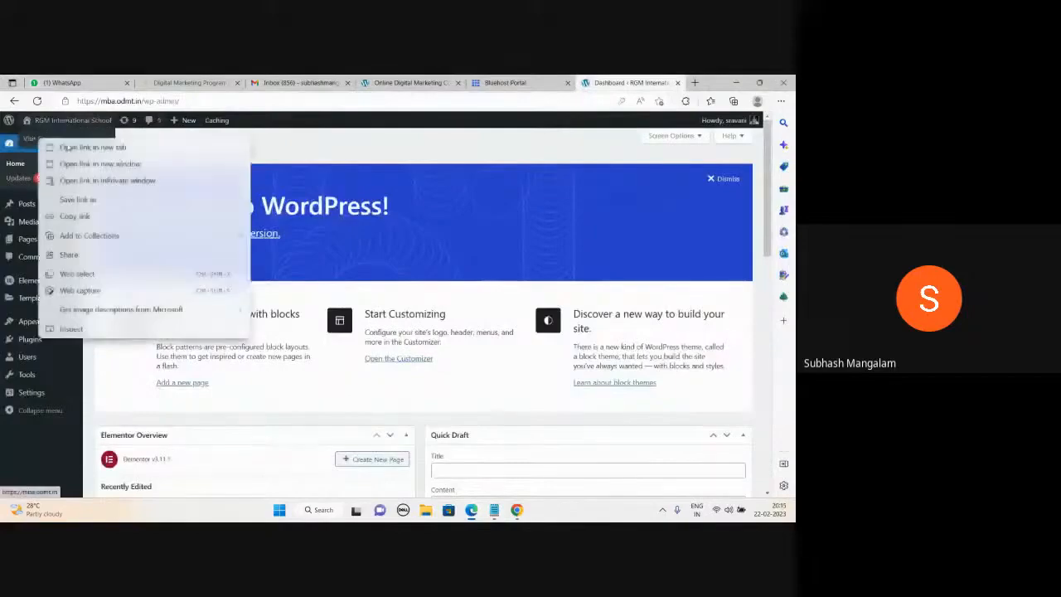
pyautogui.click(70, 145)
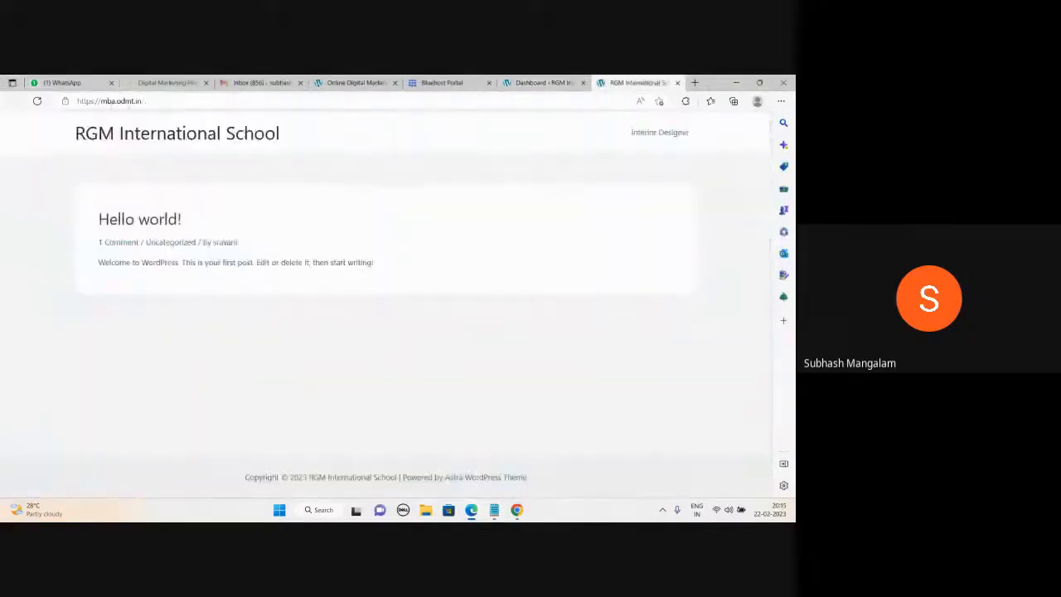
pyautogui.click(354, 82)
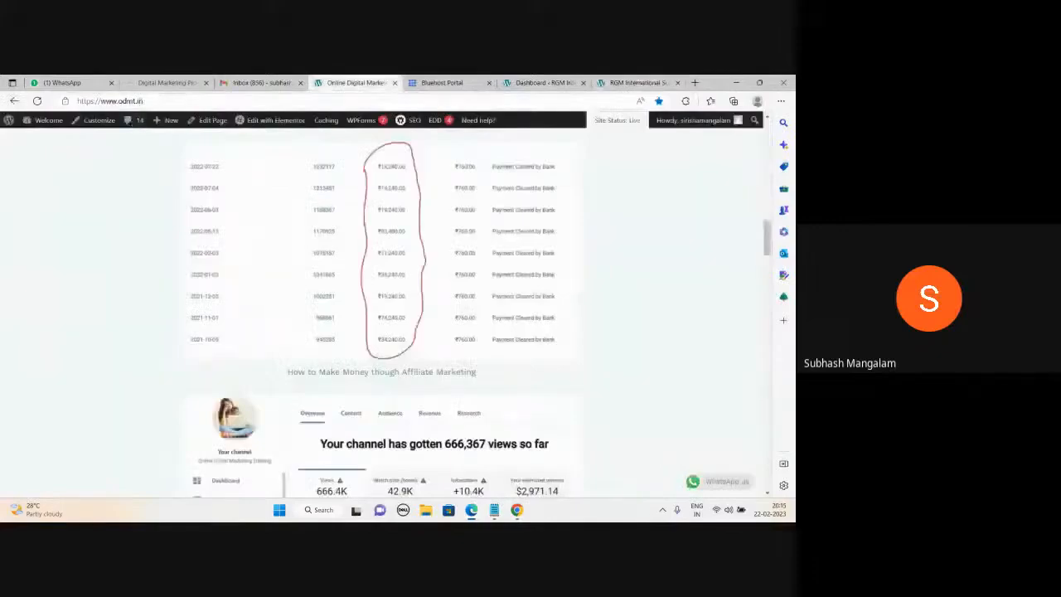
pyautogui.click(634, 82)
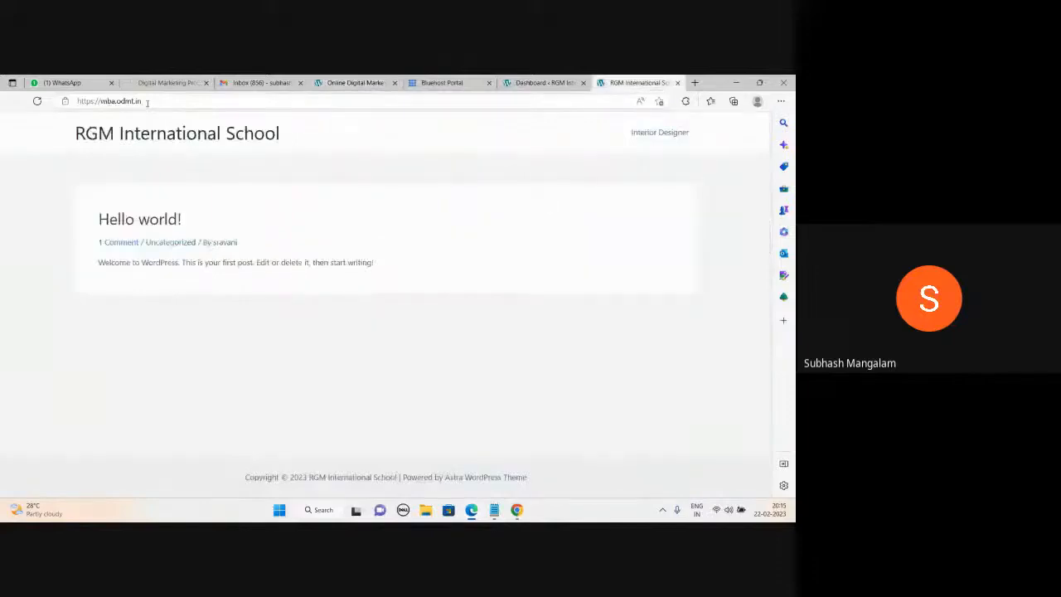
pyautogui.click(442, 83)
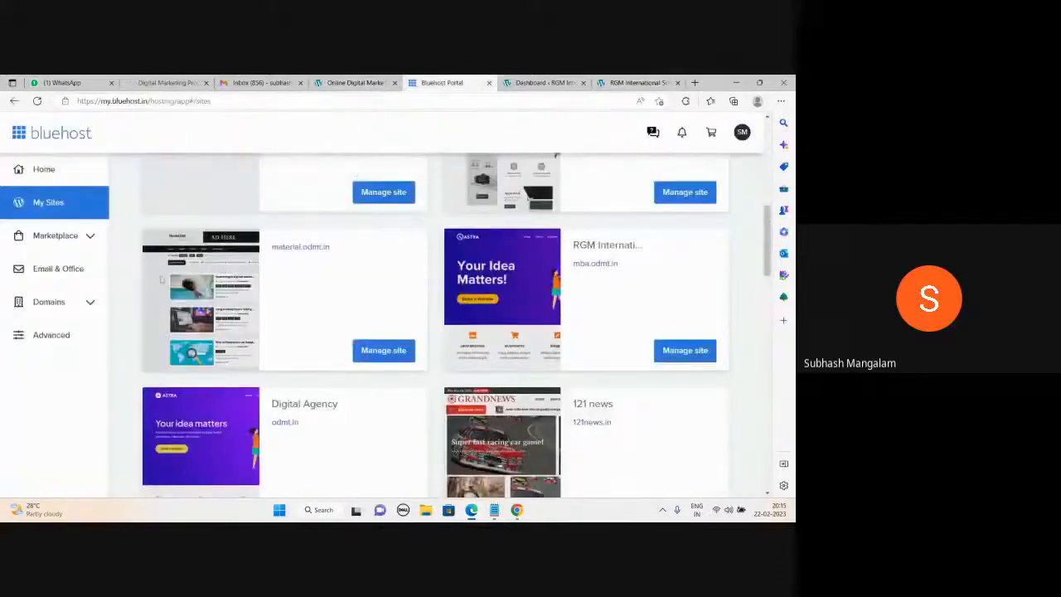
pyautogui.click(69, 305)
pyautogui.click(47, 333)
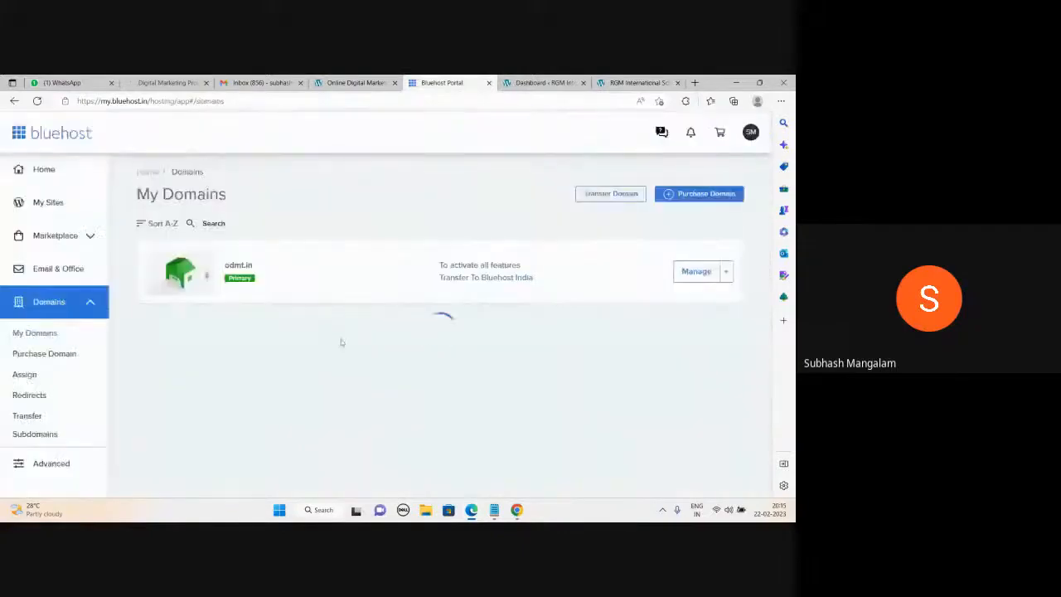
pyautogui.scroll(-3, 340, 342)
pyautogui.scroll(6, 341, 339)
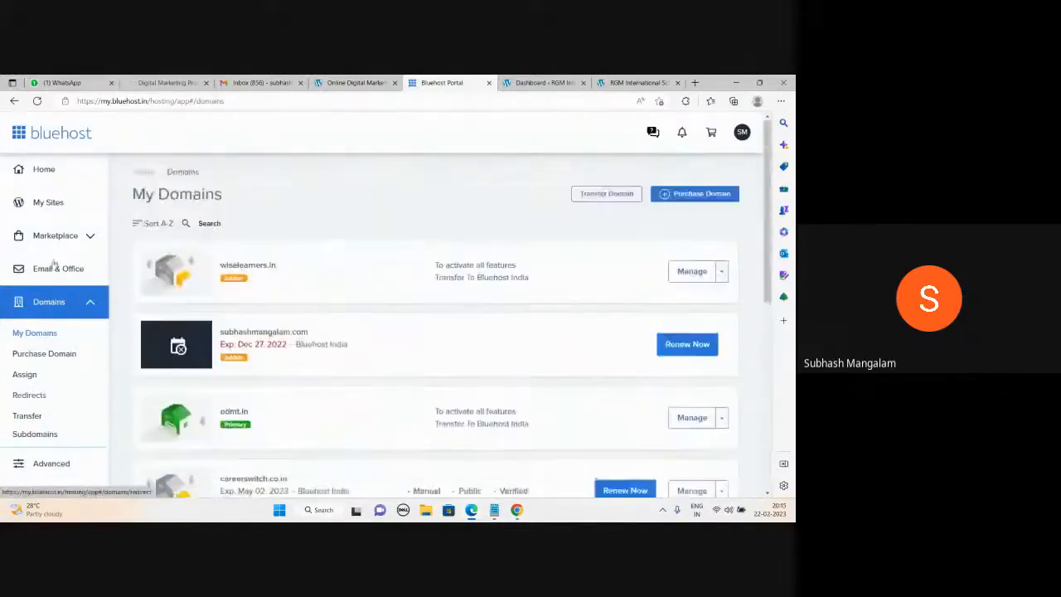
pyautogui.click(52, 209)
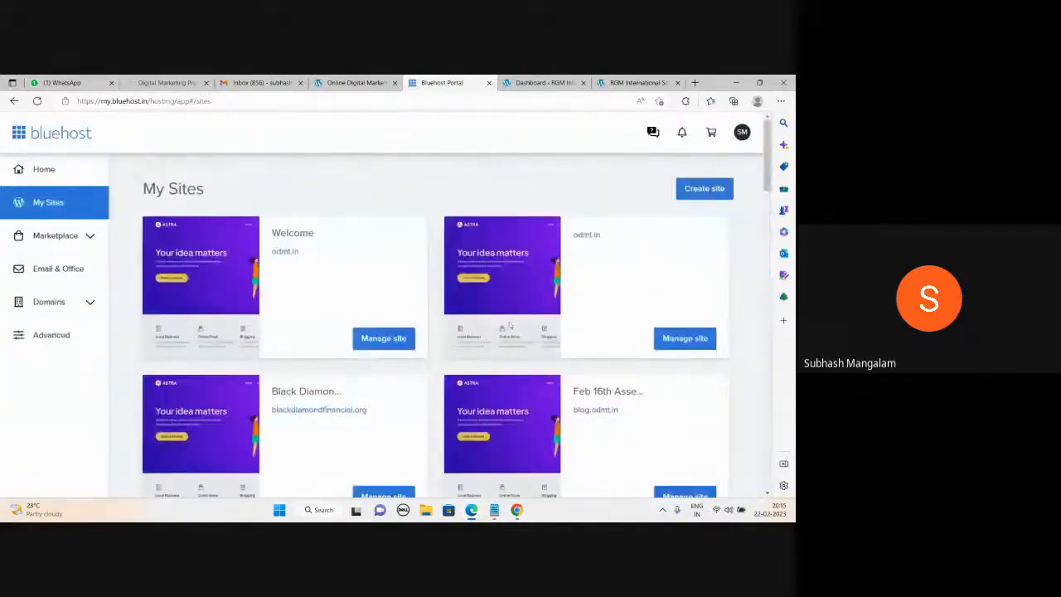
pyautogui.scroll(-5, 509, 326)
pyautogui.scroll(-10, 509, 326)
pyautogui.scroll(9, 534, 308)
pyautogui.click(535, 308)
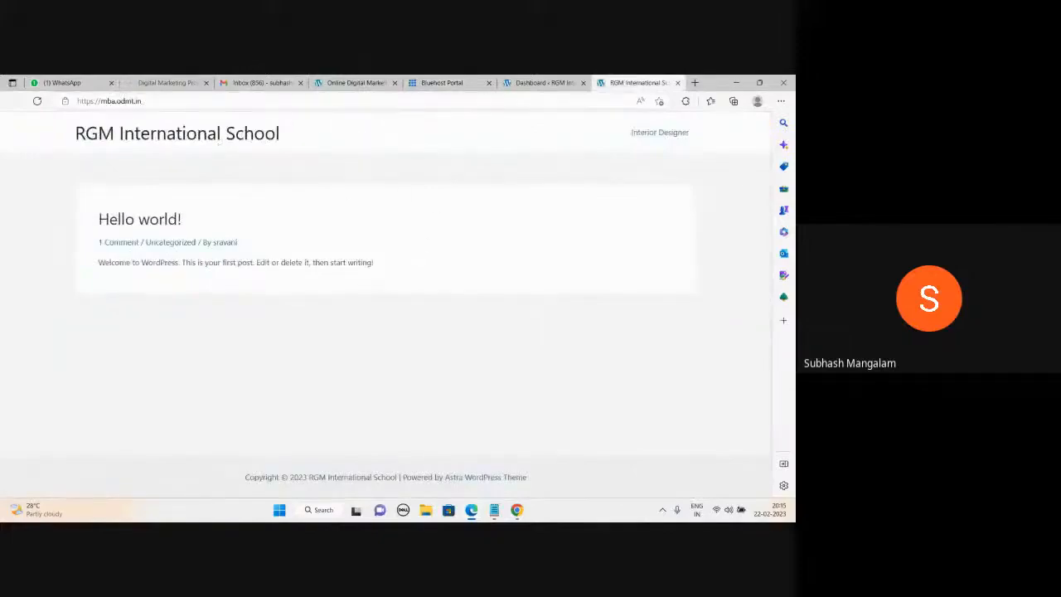
# Bring Notepad back and type 'Apollo Hospital' on a fresh line under 'non coding : wordpress'.
pyautogui.click(531, 464)
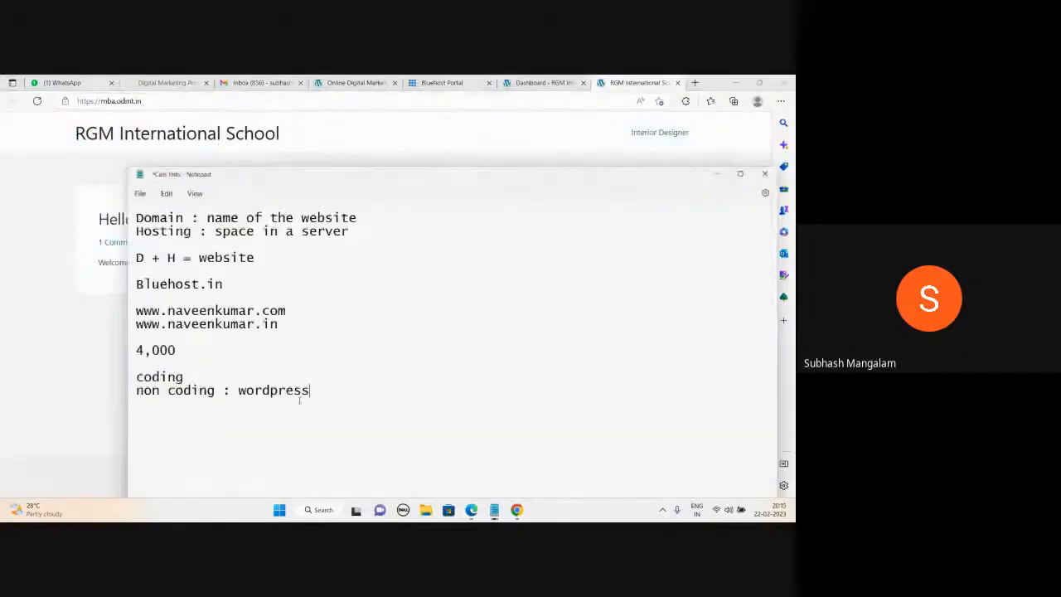
pyautogui.press('Return')
pyautogui.press('Return')
pyautogui.write('Apollo Hosp')
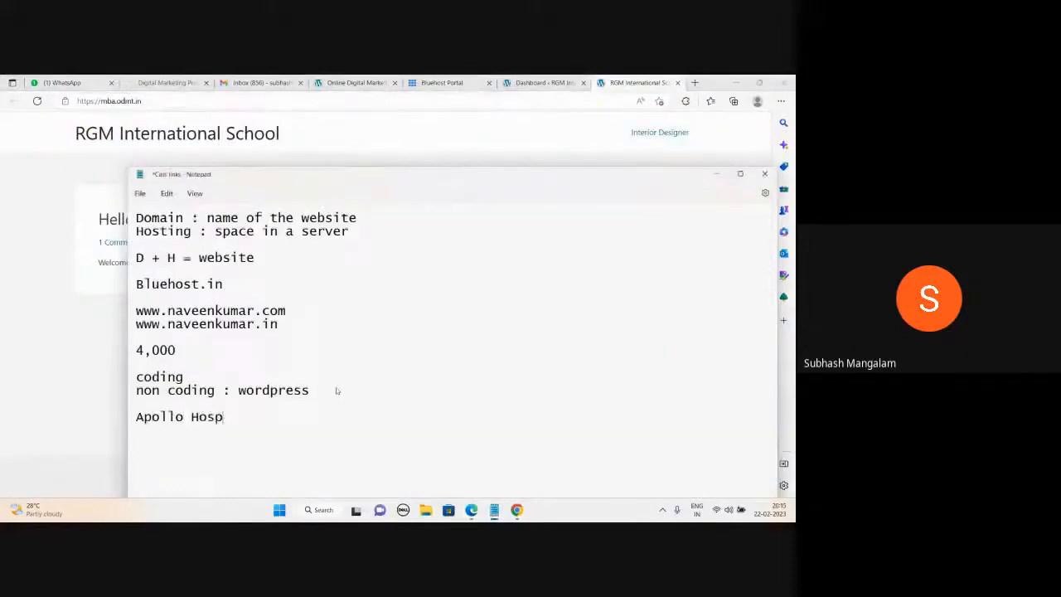
pyautogui.write('ital')
# Switch to Chrome's Home - Welcome tab and scroll through the odmt.in course page.
pyautogui.click(349, 82)
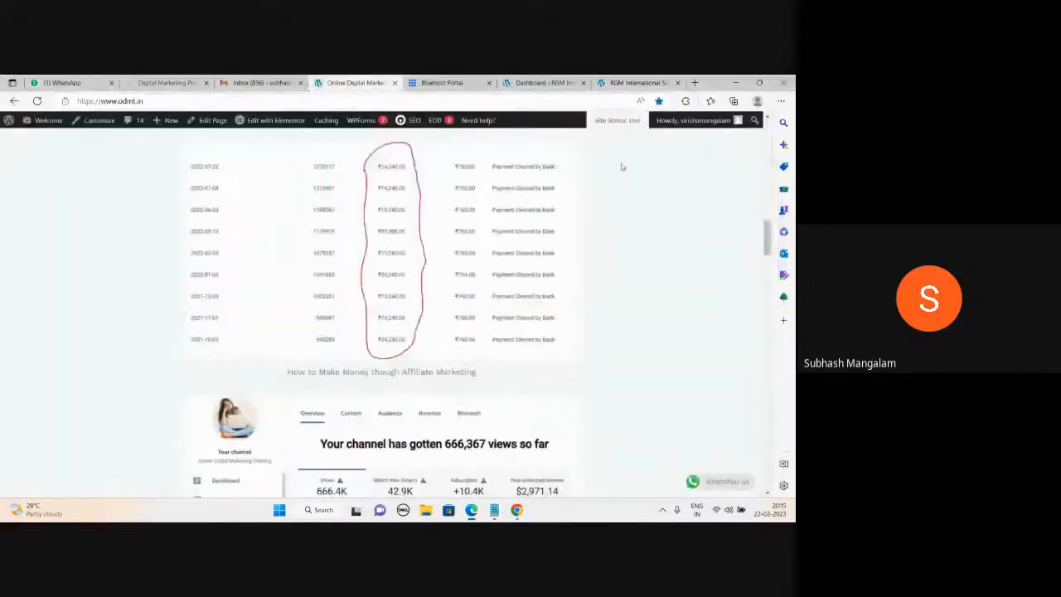
pyautogui.click(517, 509)
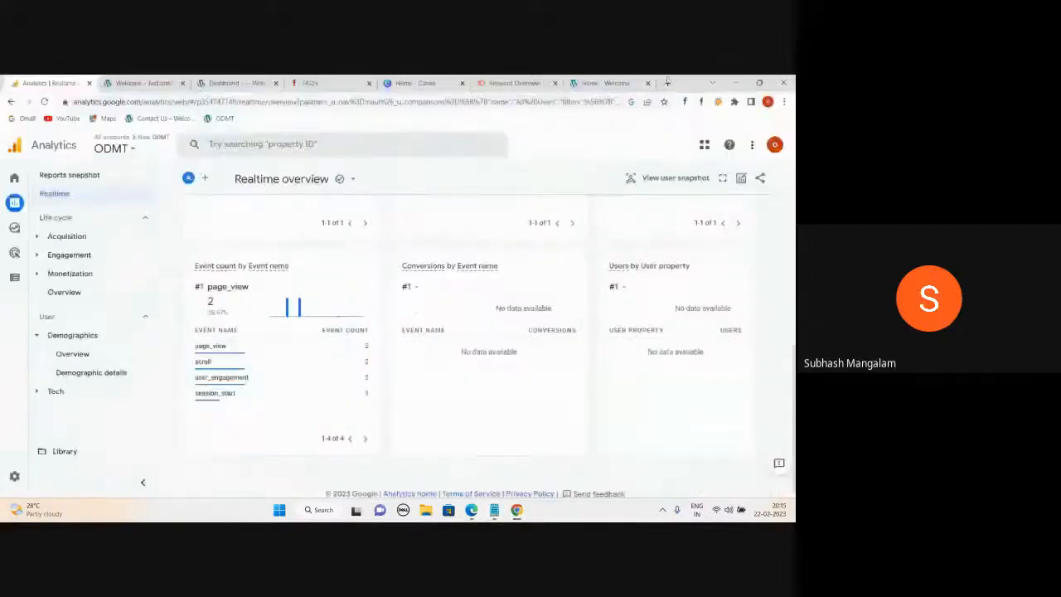
pyautogui.click(605, 83)
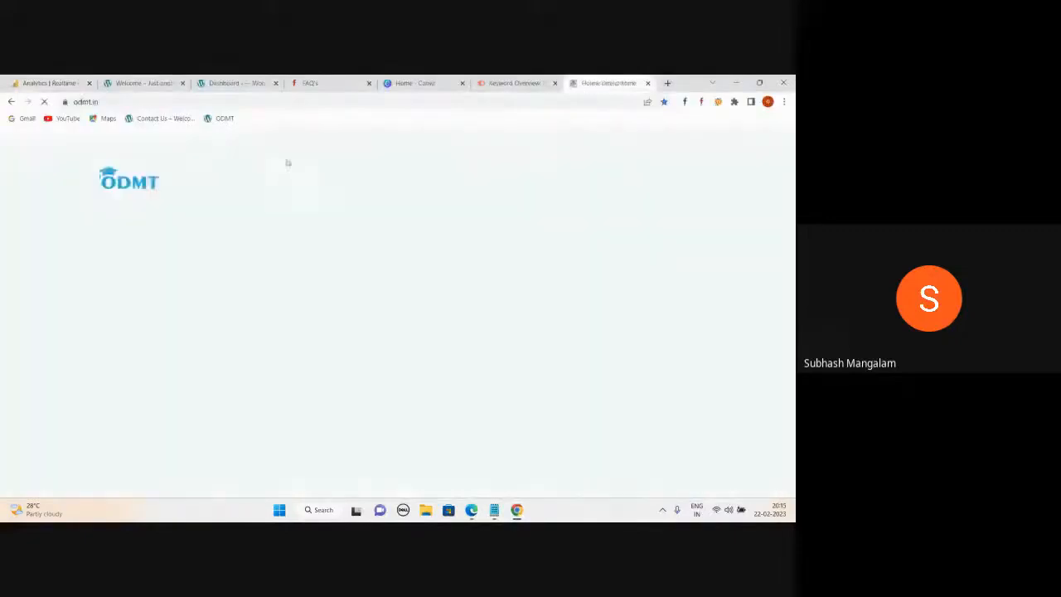
pyautogui.scroll(10, 372, 281)
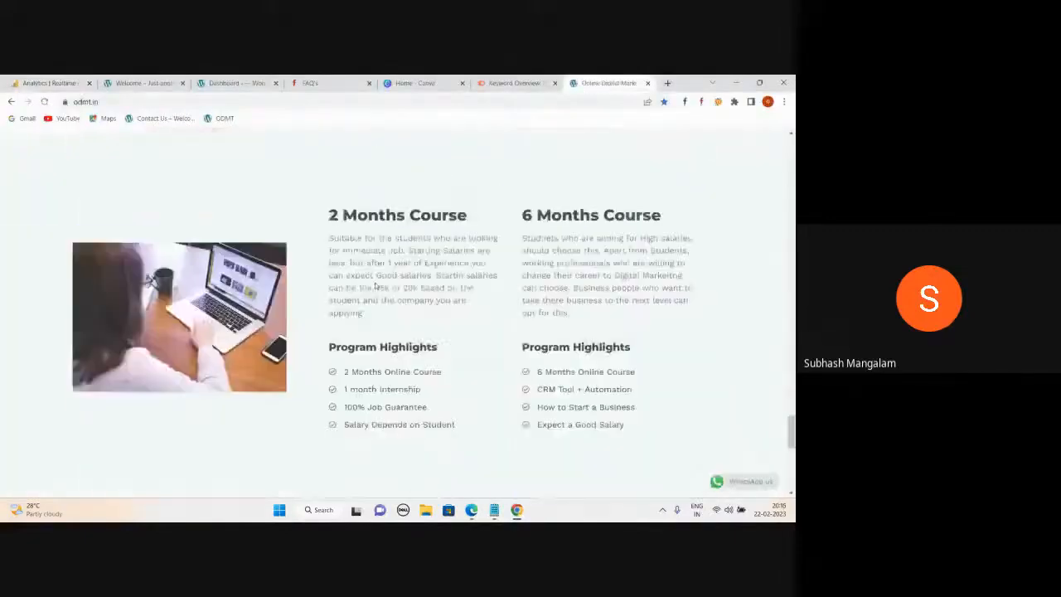
pyautogui.scroll(10, 378, 286)
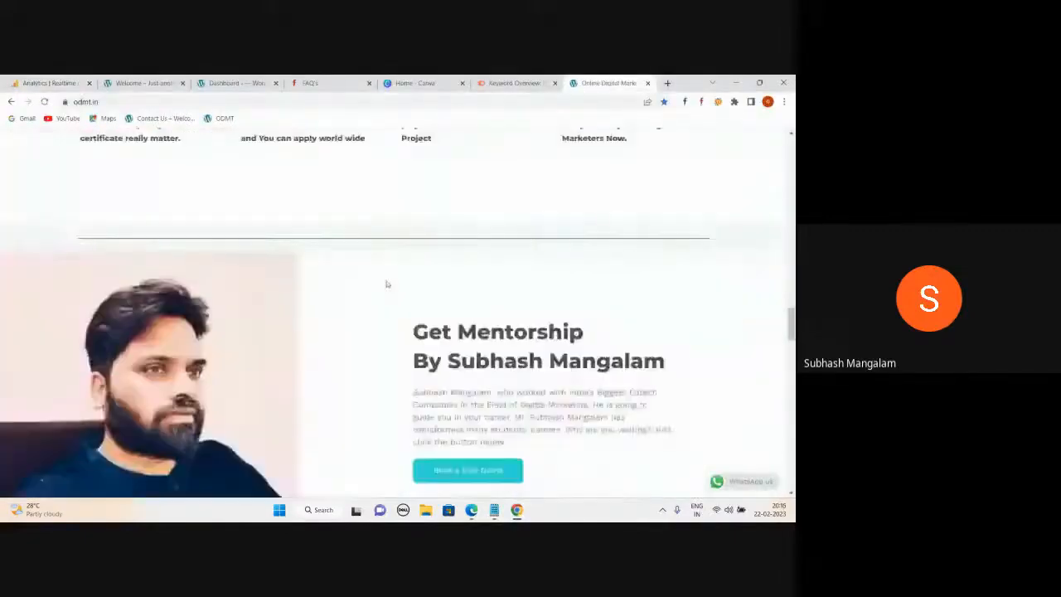
pyautogui.scroll(-3, 386, 283)
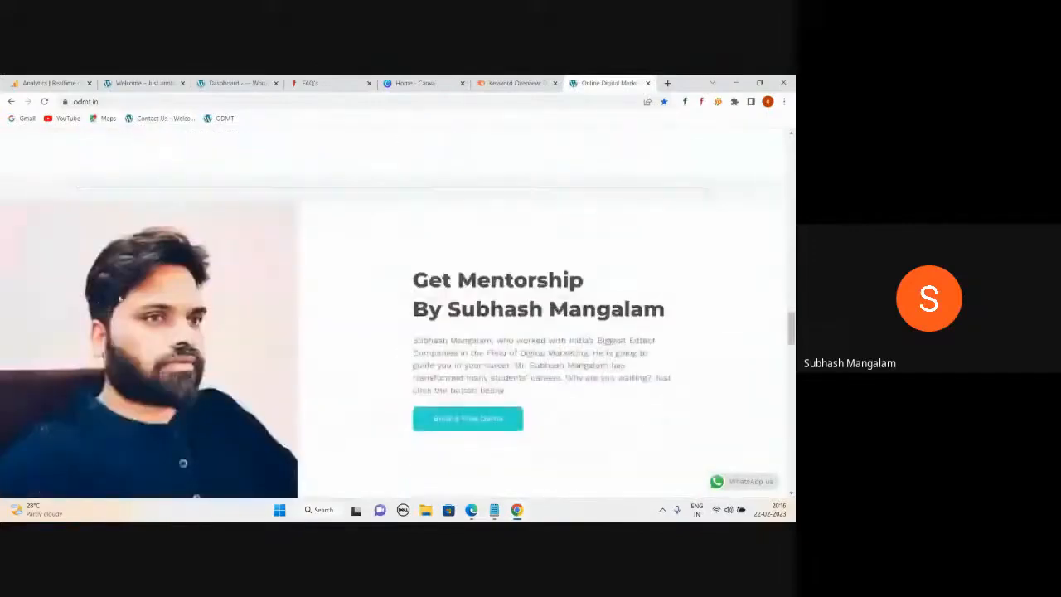
pyautogui.scroll(5, 476, 304)
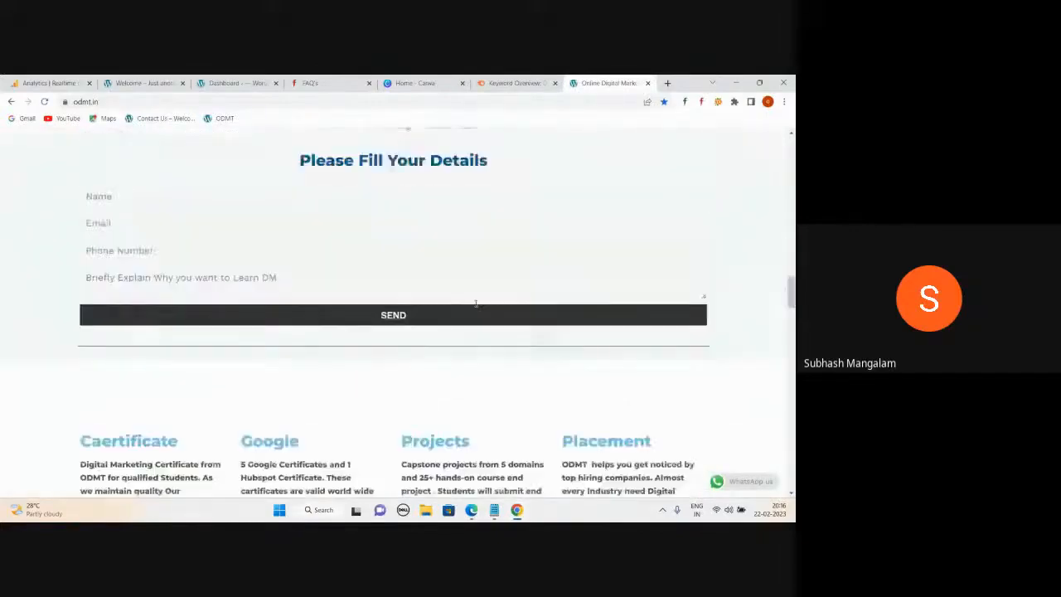
pyautogui.scroll(6, 476, 303)
pyautogui.scroll(4, 439, 293)
pyautogui.scroll(6, 450, 289)
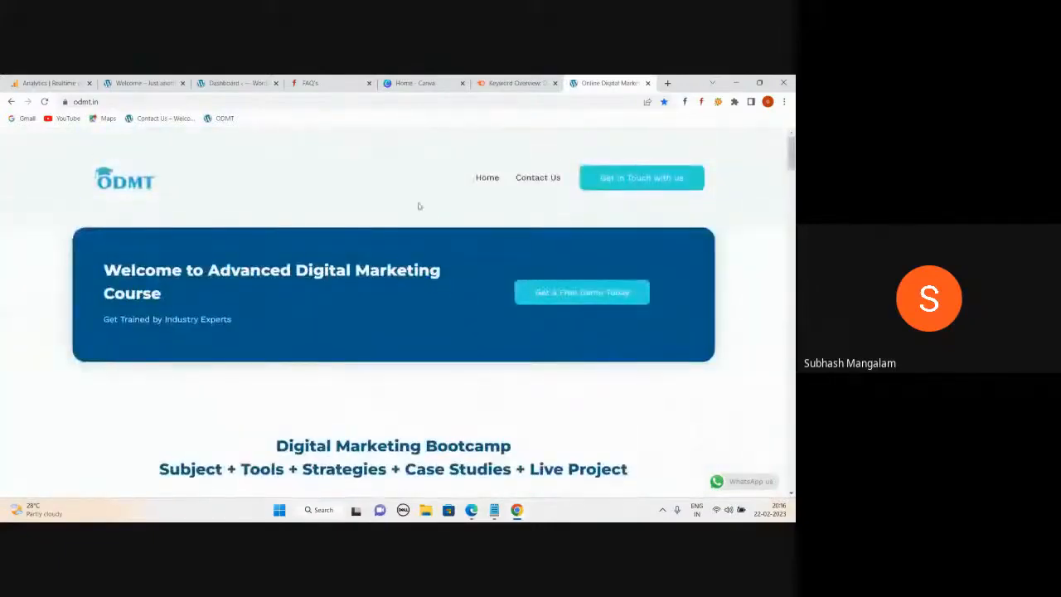
pyautogui.scroll(-5, 419, 205)
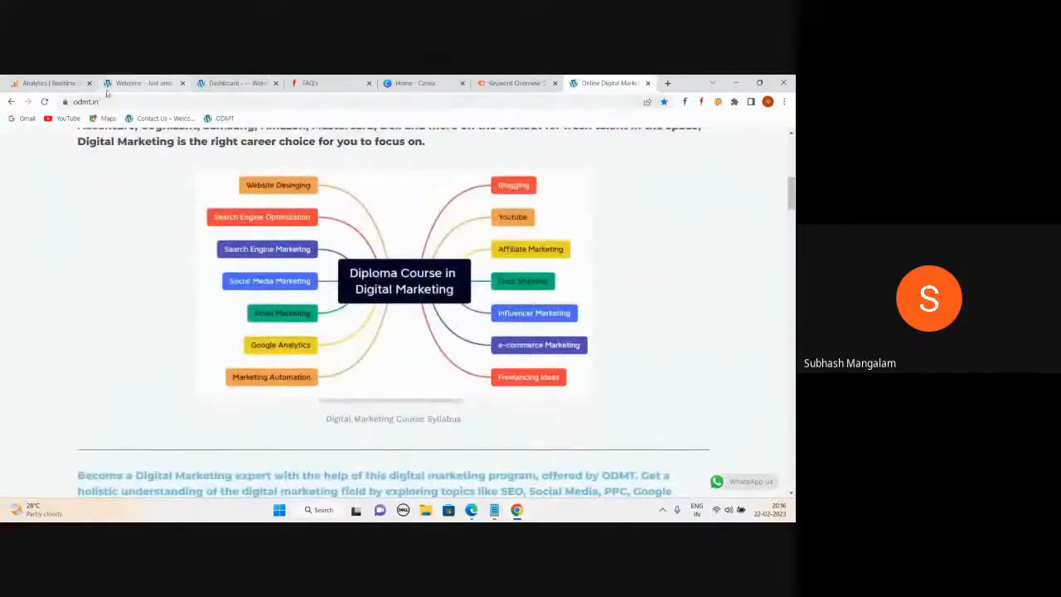
# Go to the odmt.in admin login by adding wp-admin to the web address.
pyautogui.click(130, 102)
pyautogui.click(116, 101)
pyautogui.write('wp')
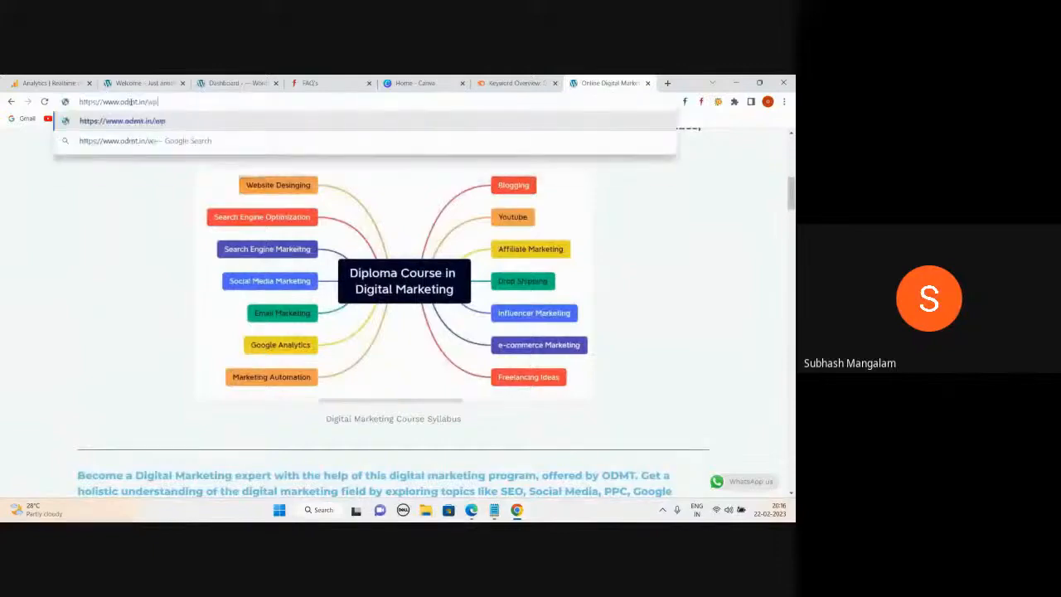
pyautogui.write('-admin')
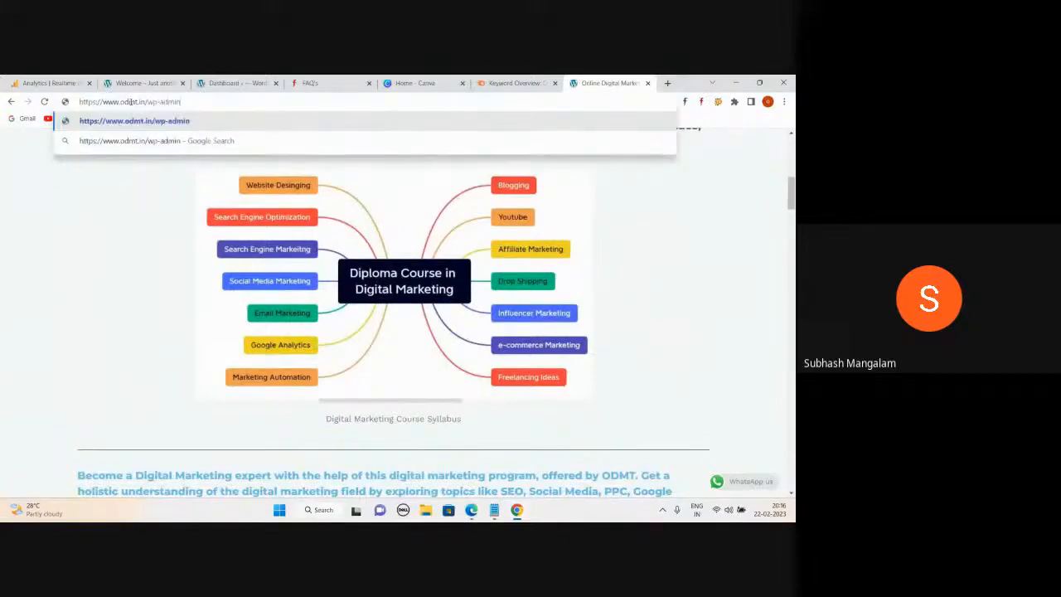
pyautogui.press('Return')
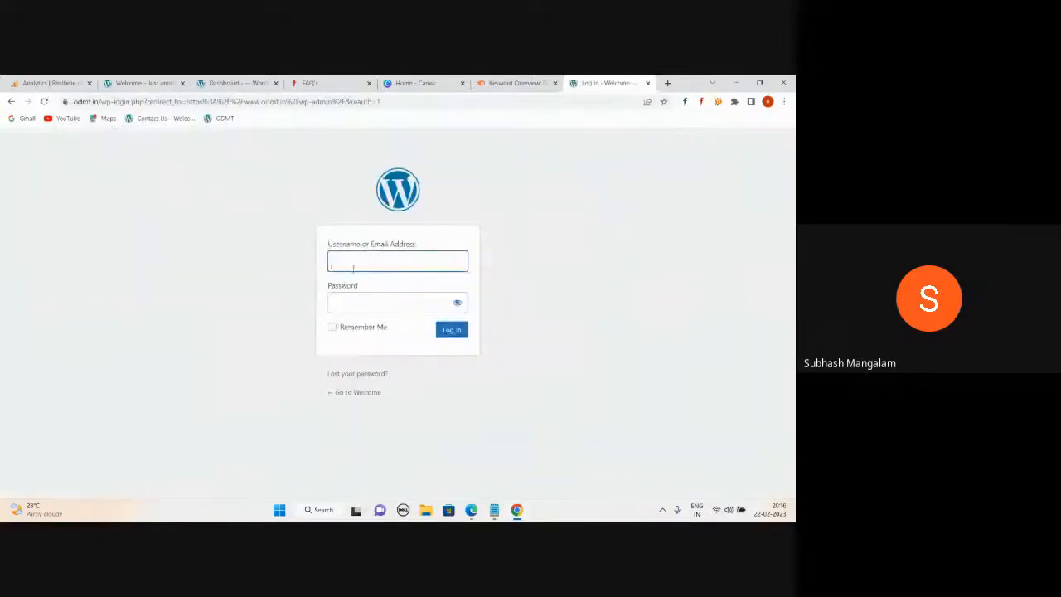
# Return to Edge's Bluehost Portal tab listing the hosted sites.
pyautogui.moveTo(470, 510)
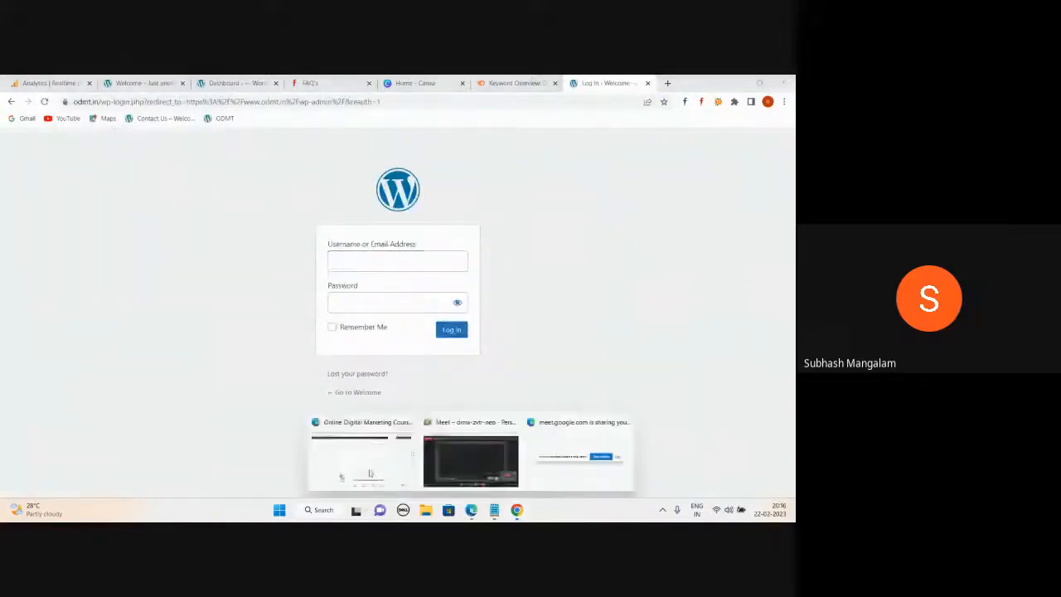
pyautogui.click(372, 473)
pyautogui.click(442, 83)
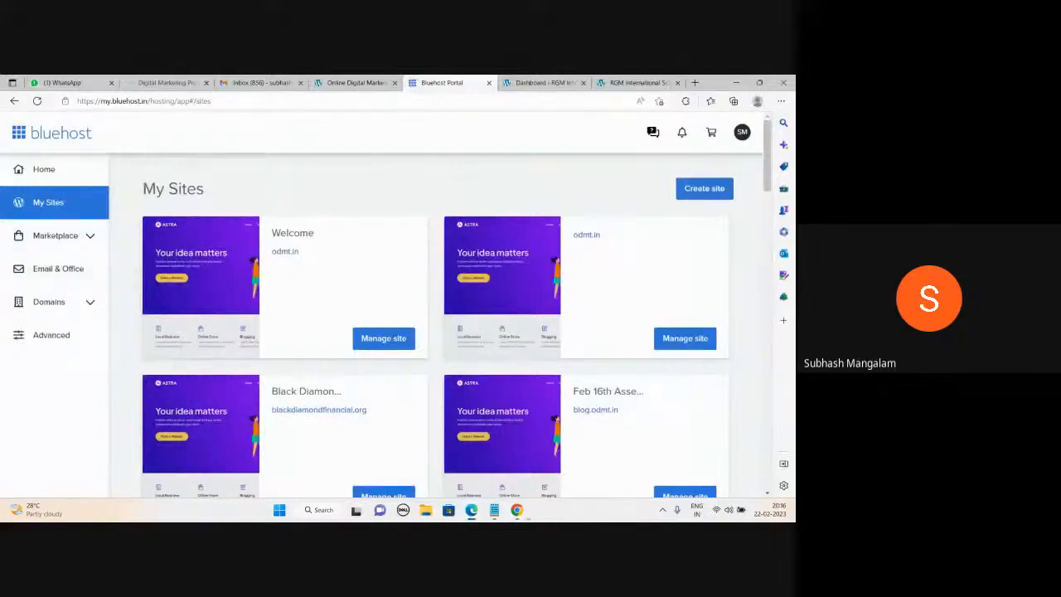
# Move from Chrome's login page back to Edge's RGM International School dashboard tab.
pyautogui.hotkey('alt', 'Tab')
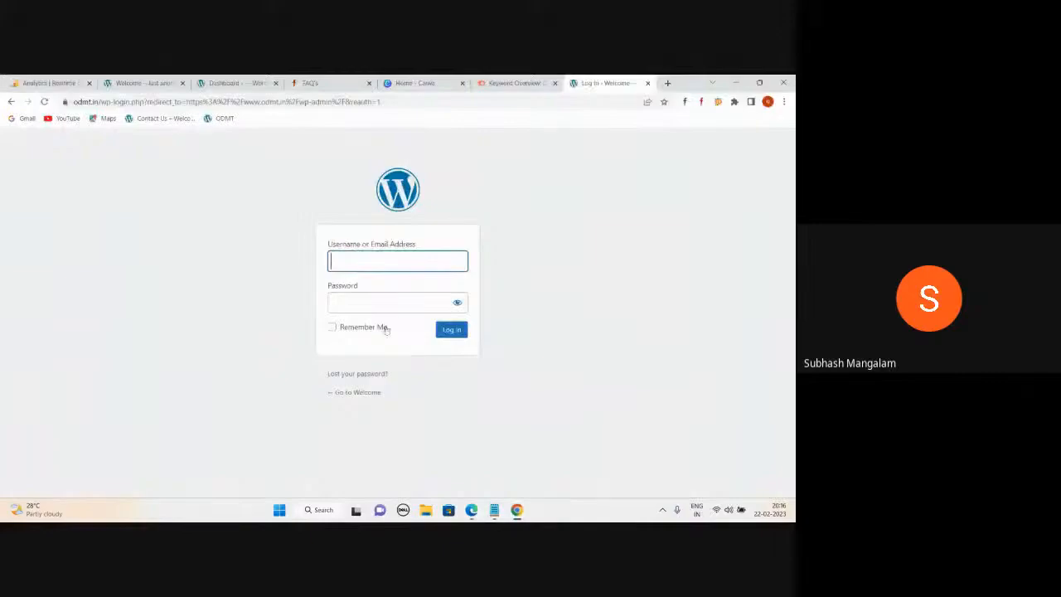
pyautogui.moveTo(473, 513)
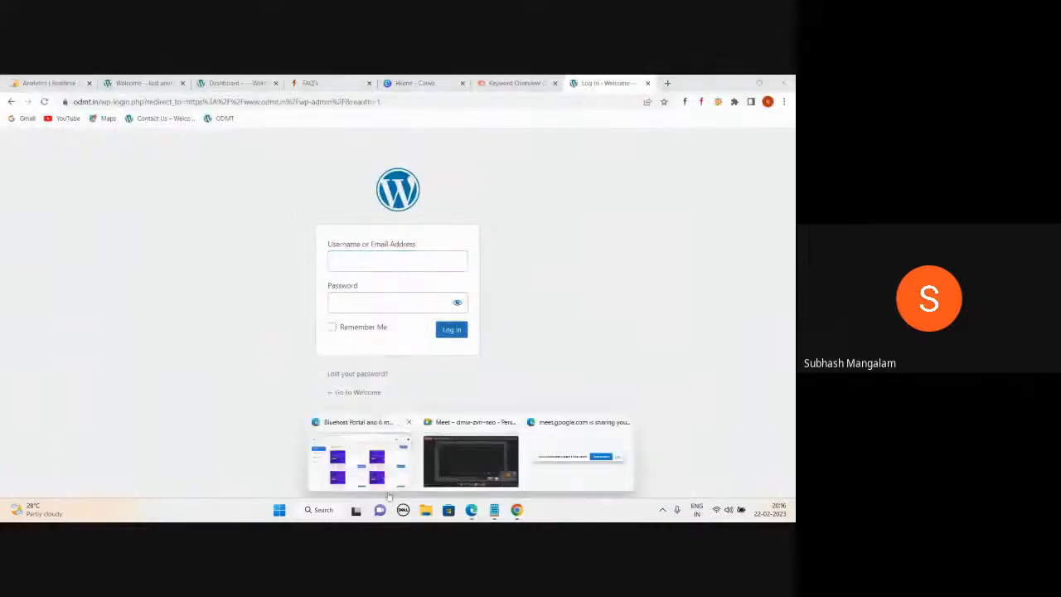
pyautogui.click(472, 460)
pyautogui.hotkey('ctrl', 'Tab')
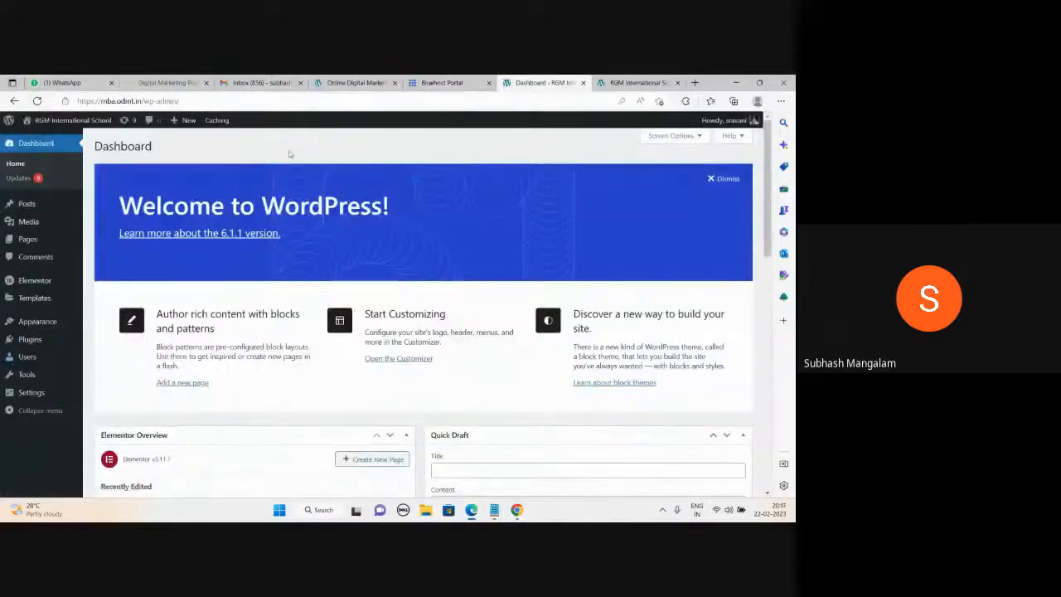
# Switch to the Bluehost Portal tab showing My Sites.
pyautogui.click(442, 82)
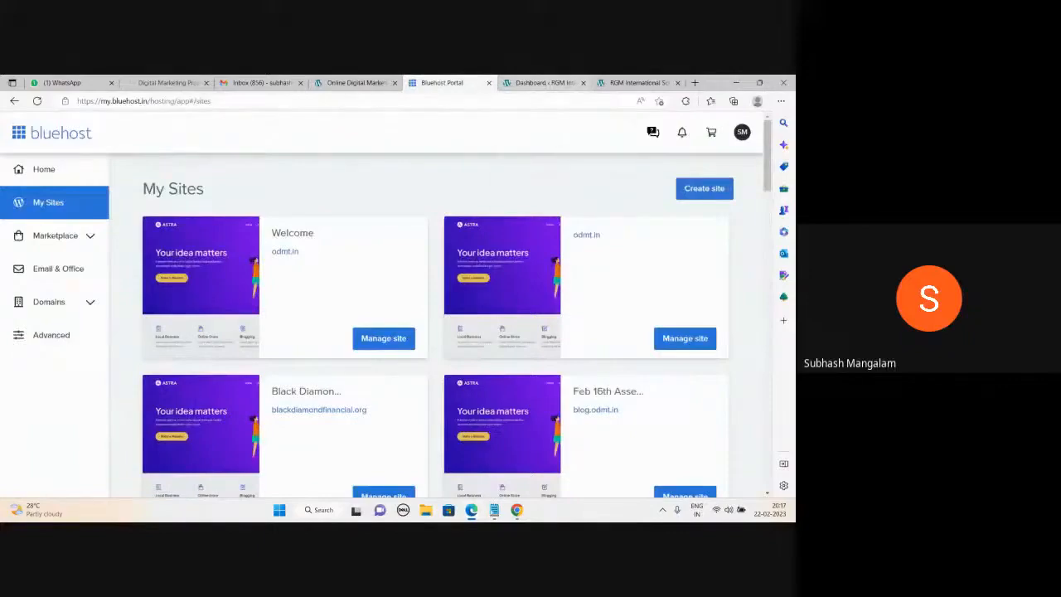
# Add the account's Gmail address on a new line below 'Apollo Hospital' in the Cass links notes, then minimize them.
pyautogui.moveTo(494, 510)
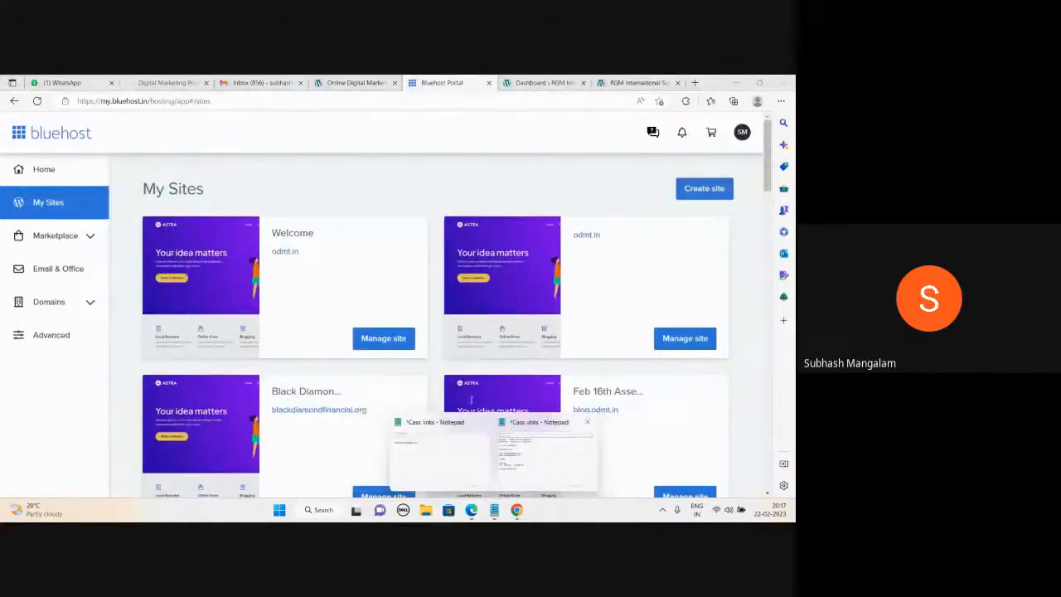
pyautogui.click(487, 463)
pyautogui.press('Return')
pyautogui.press('Return')
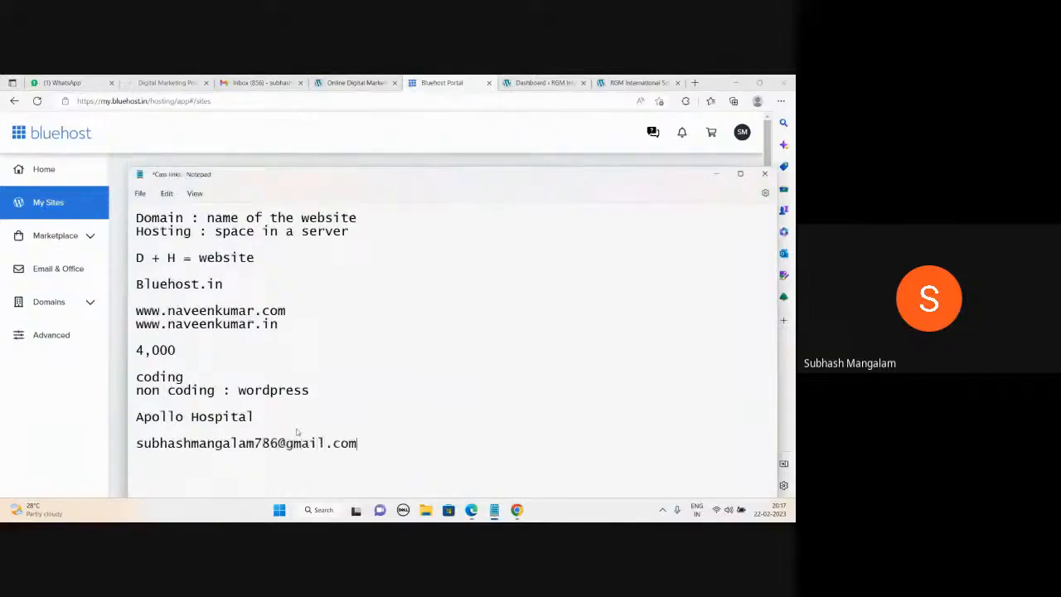
pyautogui.click(716, 174)
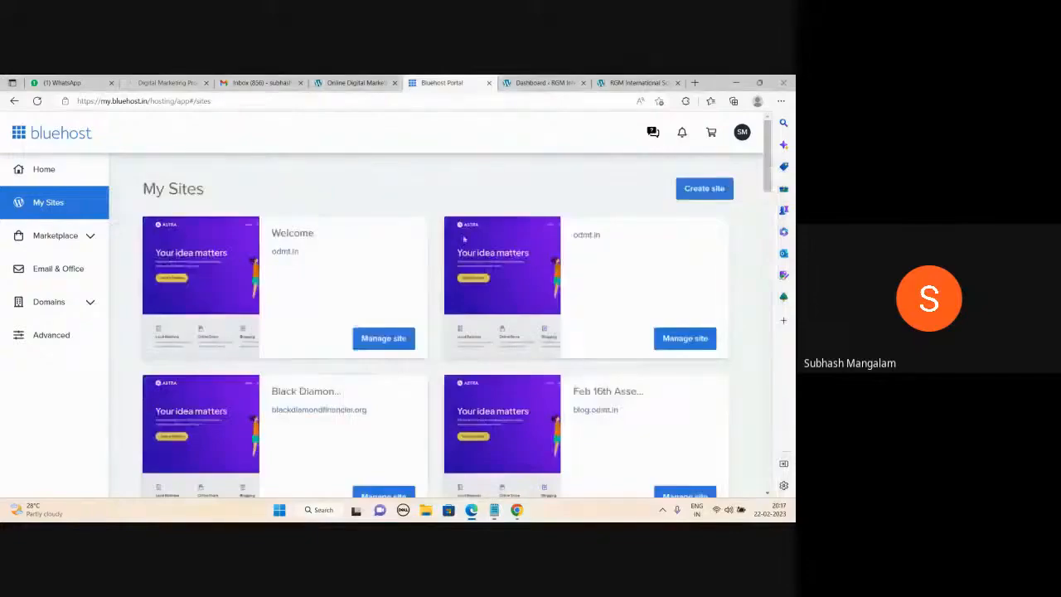
# Switch to the 'Dashboard - RGM' tab to show the RGM International School WordPress dashboard.
pyautogui.click(539, 82)
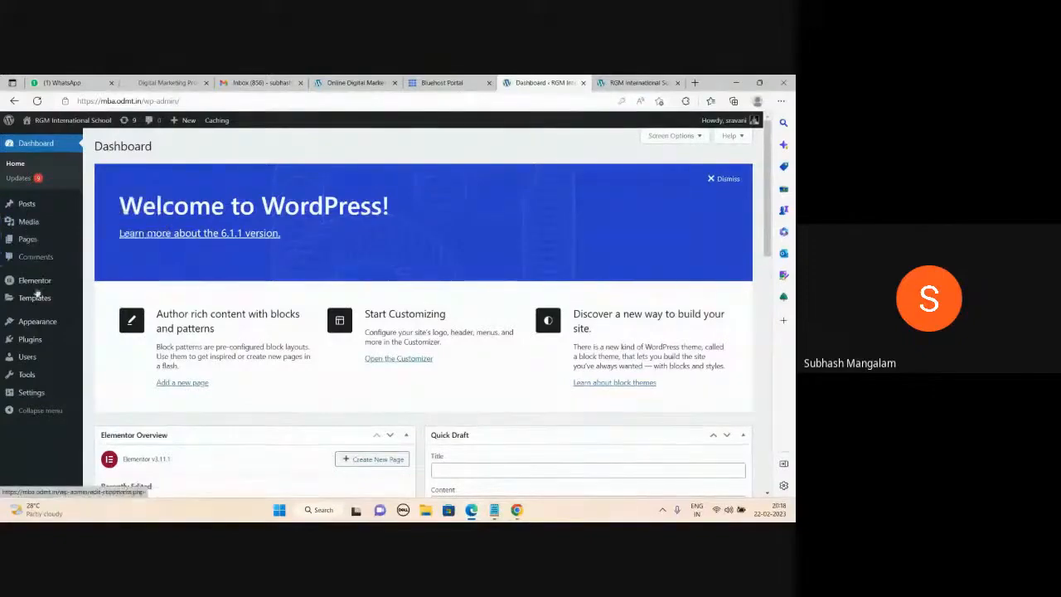
pyautogui.moveTo(66, 300)
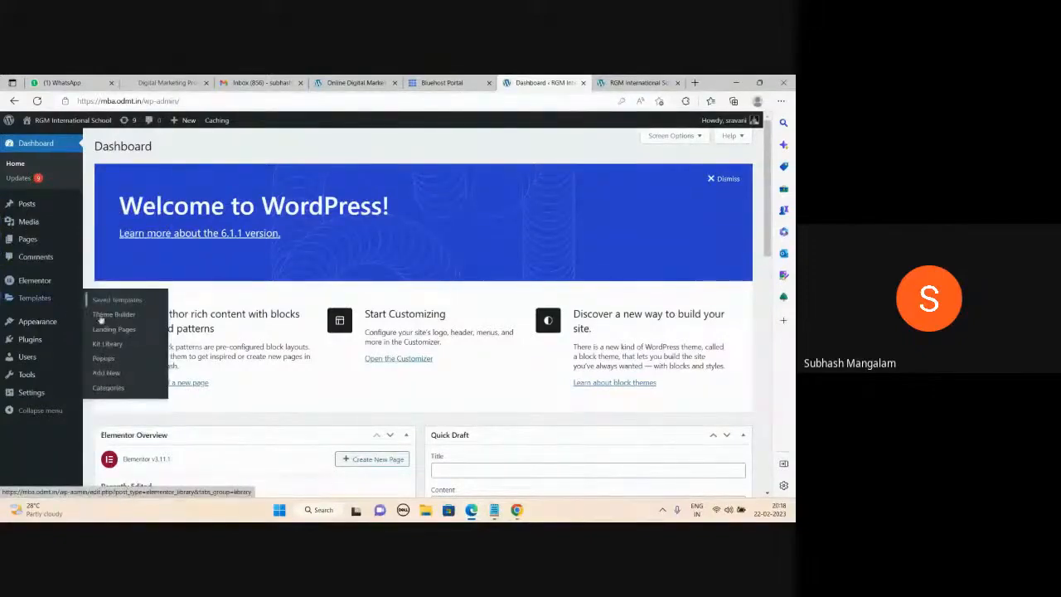
pyautogui.moveTo(50, 321)
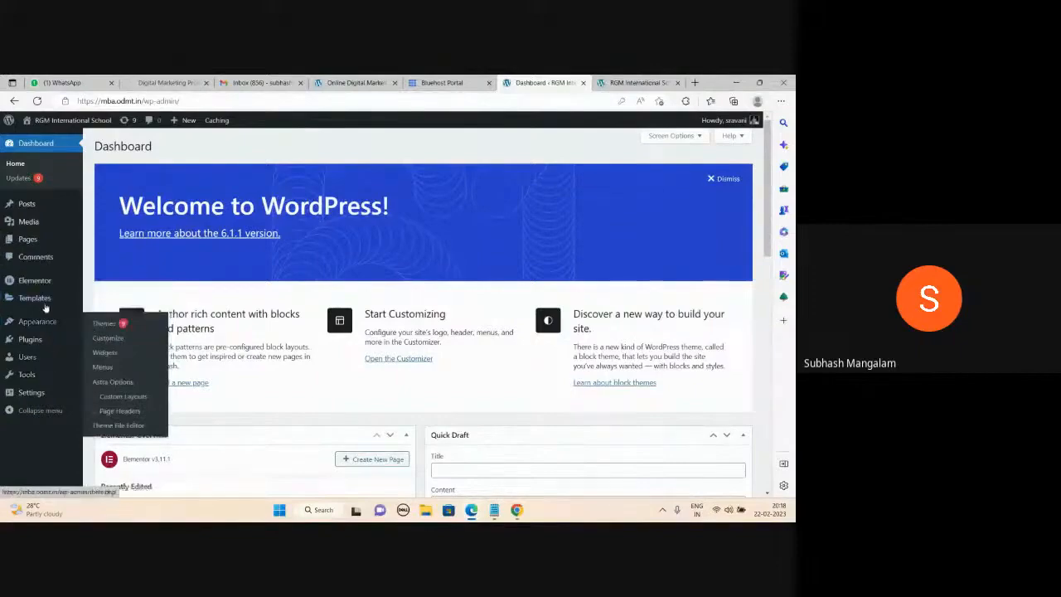
pyautogui.moveTo(59, 226)
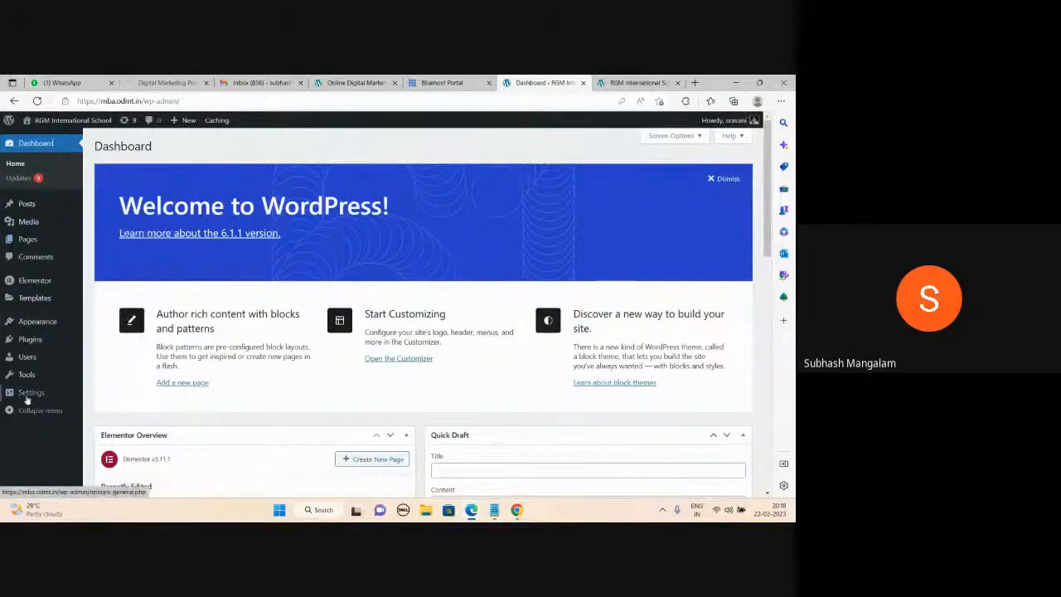
pyautogui.moveTo(26, 400)
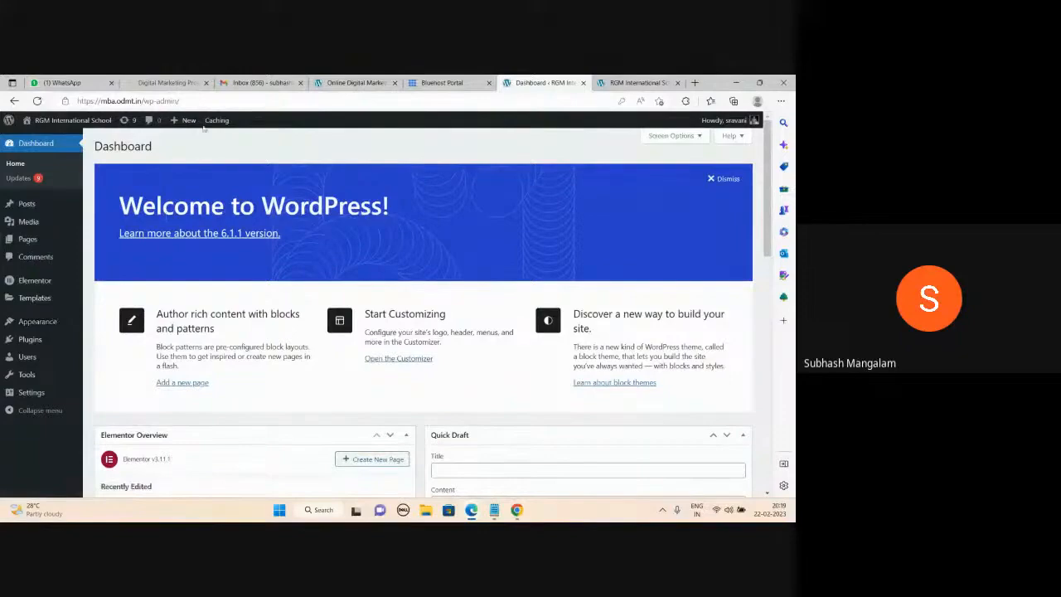
pyautogui.moveTo(217, 120)
pyautogui.moveTo(494, 509)
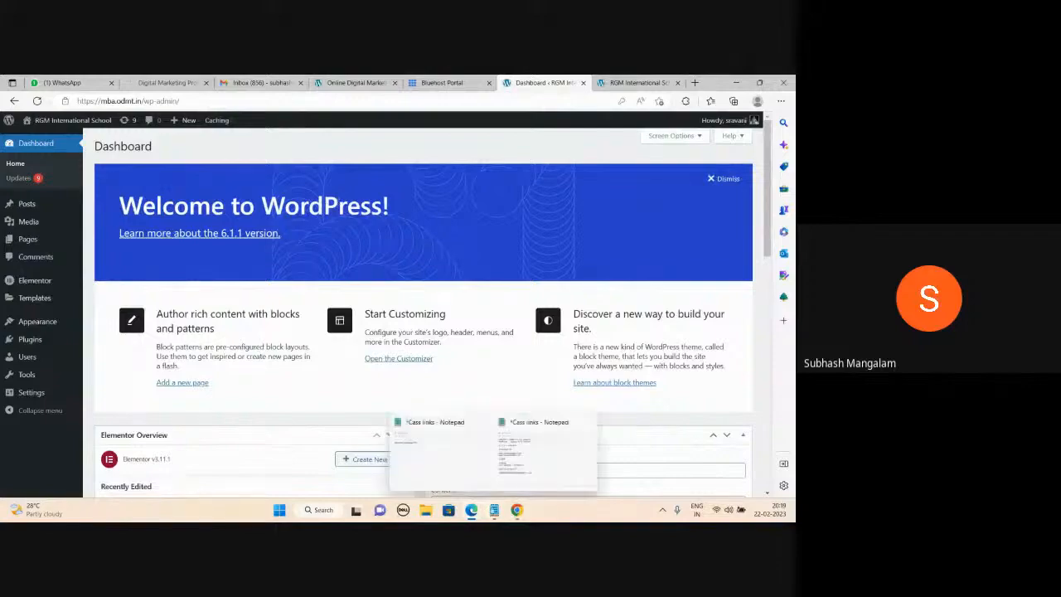
pyautogui.click(515, 475)
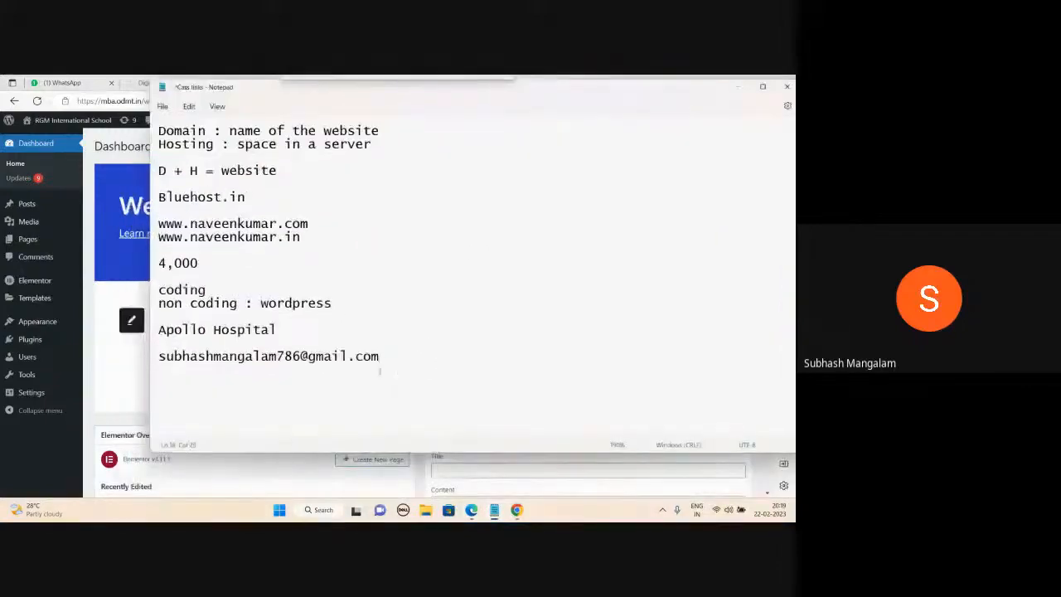
pyautogui.write('www.')
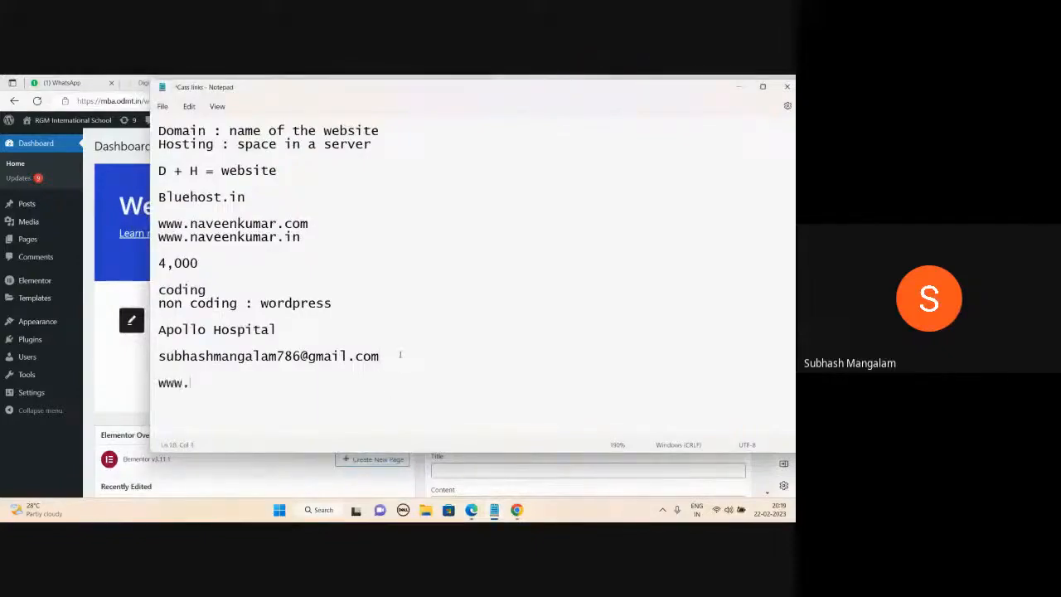
pyautogui.write('abc.com/wp-admin')
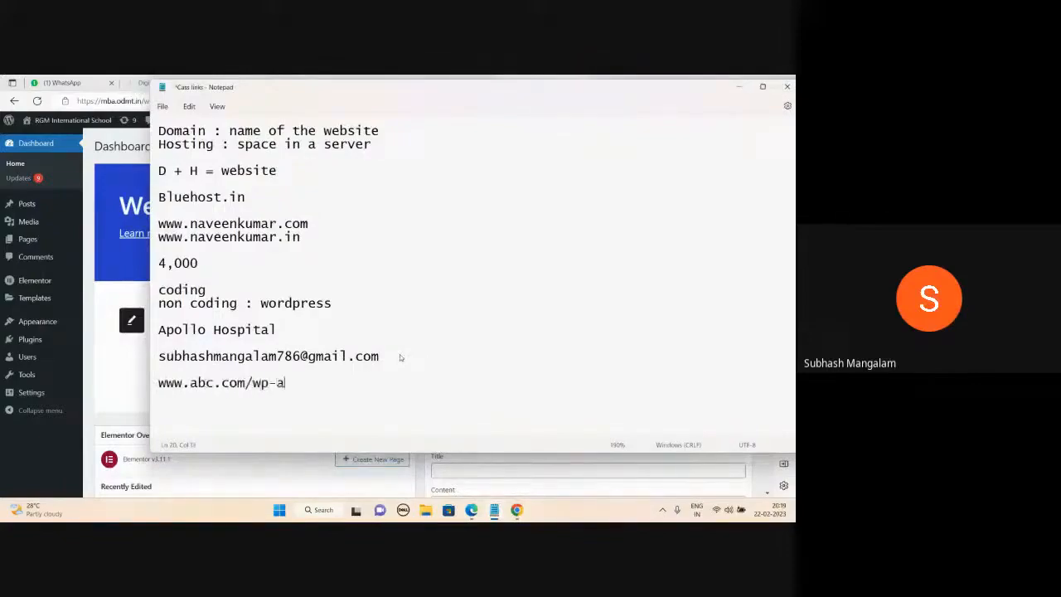
pyautogui.press('Return')
pyautogui.press('Return')
pyautogui.write('uname')
pyautogui.press('Return')
pyautogui.write('pwd')
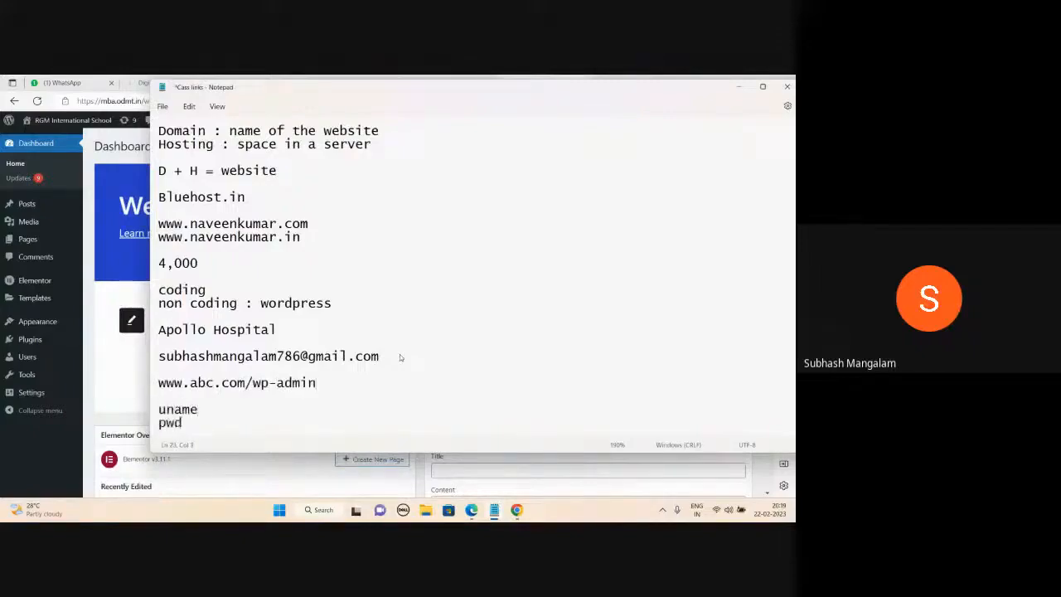
pyautogui.press('Return')
pyautogui.write('Dashboard')
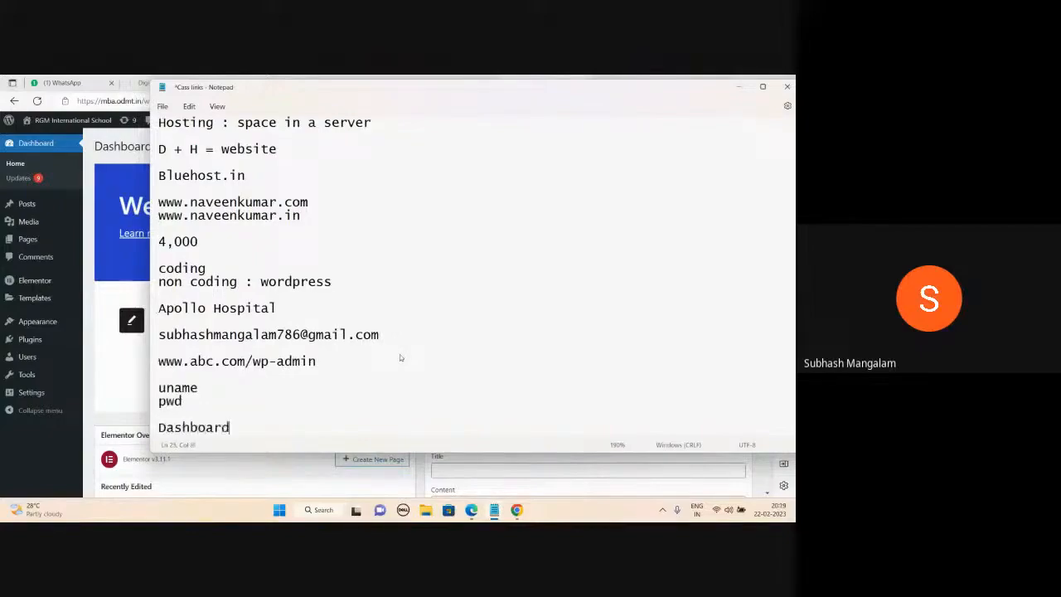
pyautogui.press('Return')
pyautogui.press('Return')
pyautogui.press('Return')
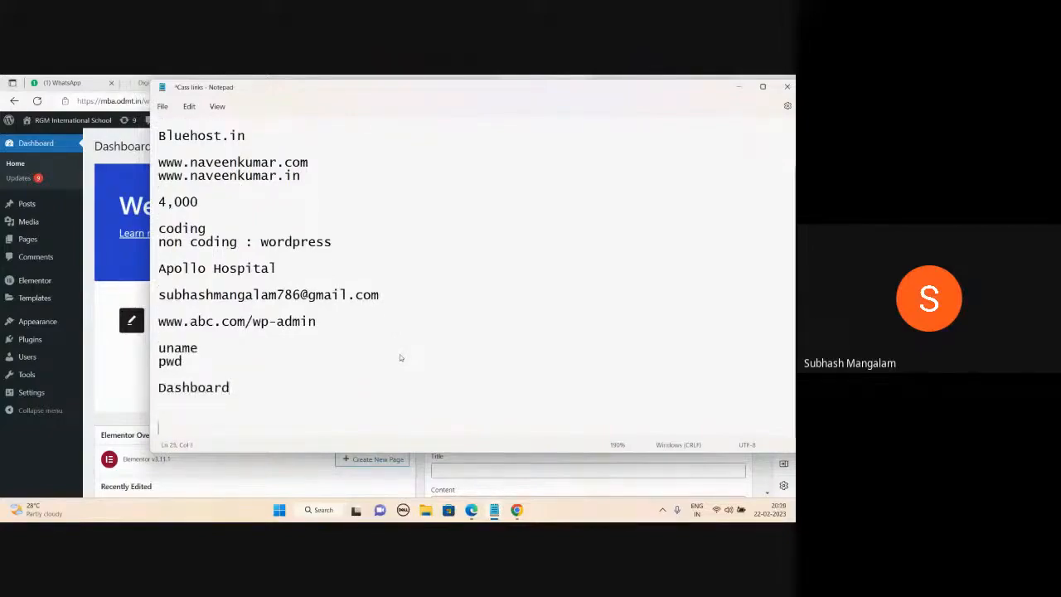
pyautogui.click(739, 87)
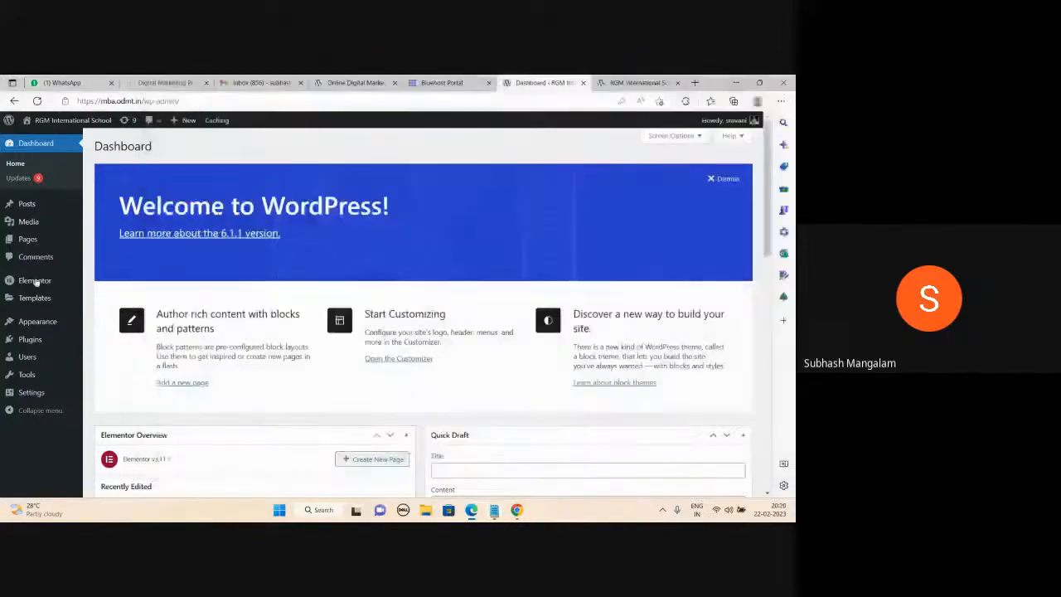
pyautogui.moveTo(494, 510)
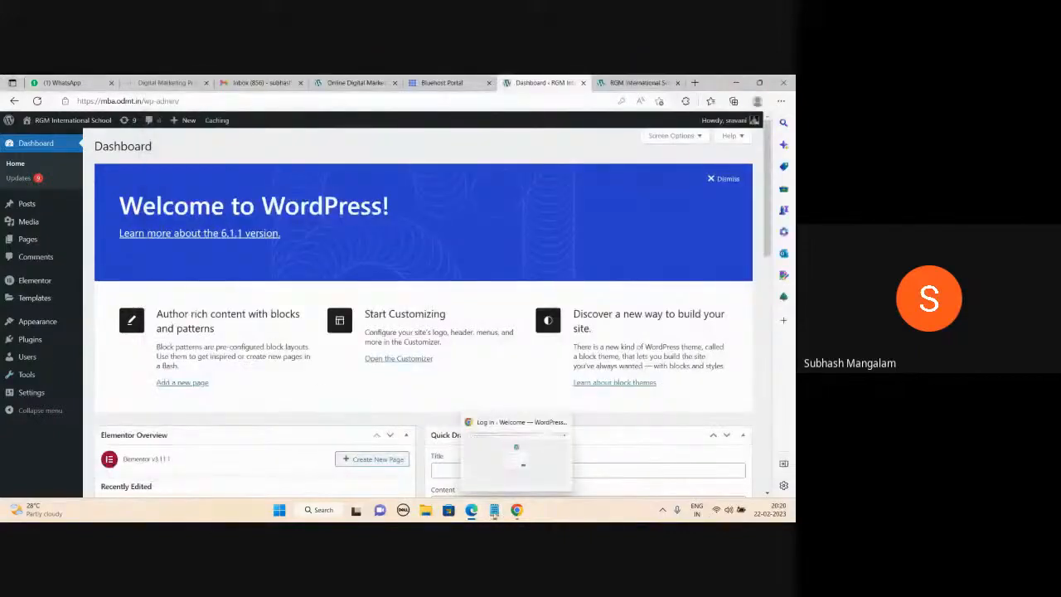
pyautogui.click(512, 479)
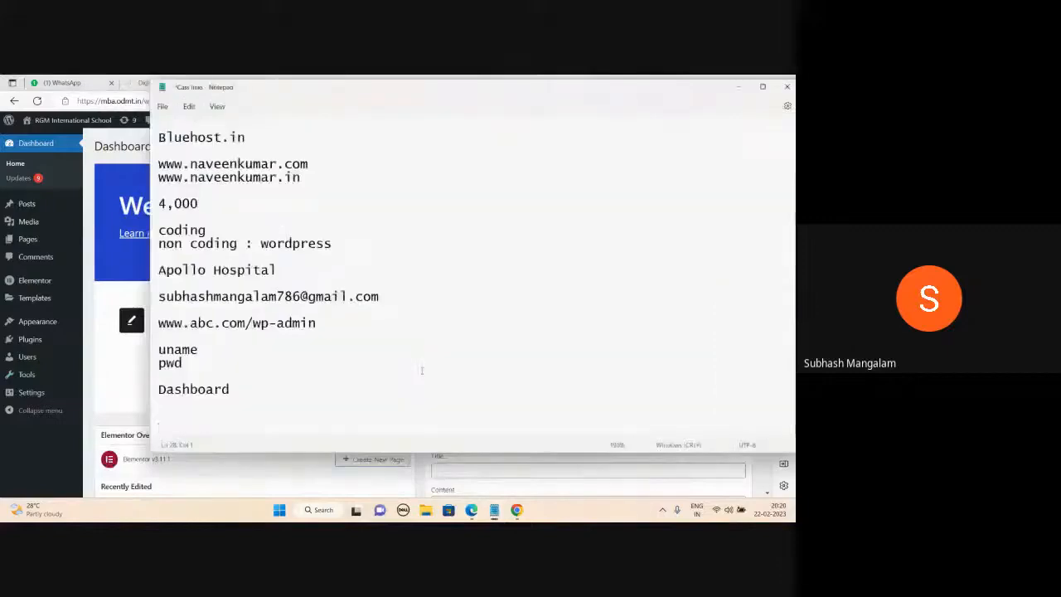
# Add the heading 'Step by step Process of creating a wordpress website' below Dashboard, then bring Google Meet forward.
pyautogui.write('Step')
pyautogui.write('by ')
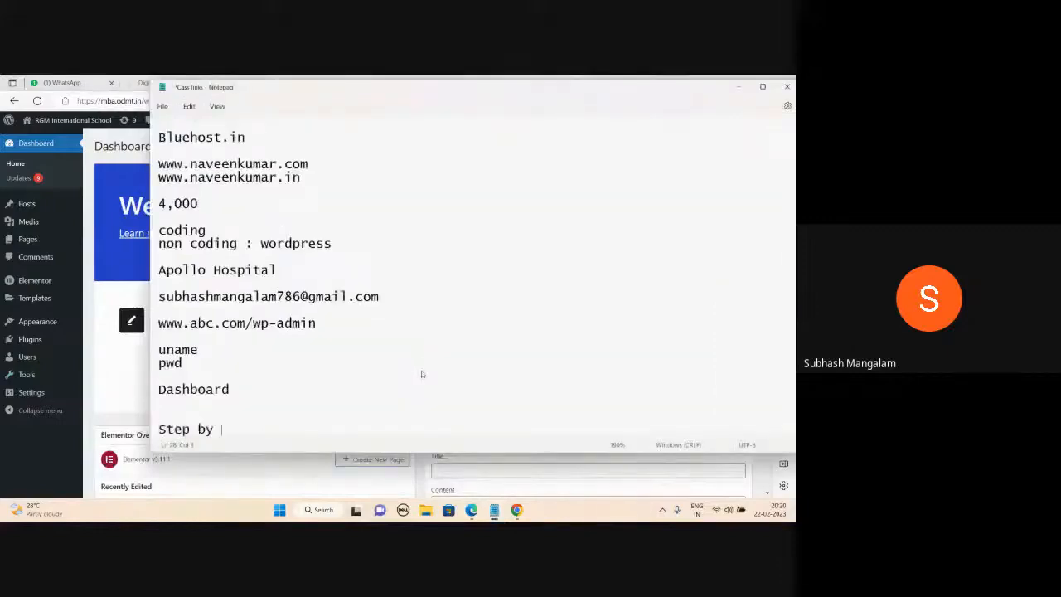
pyautogui.write('step Proc')
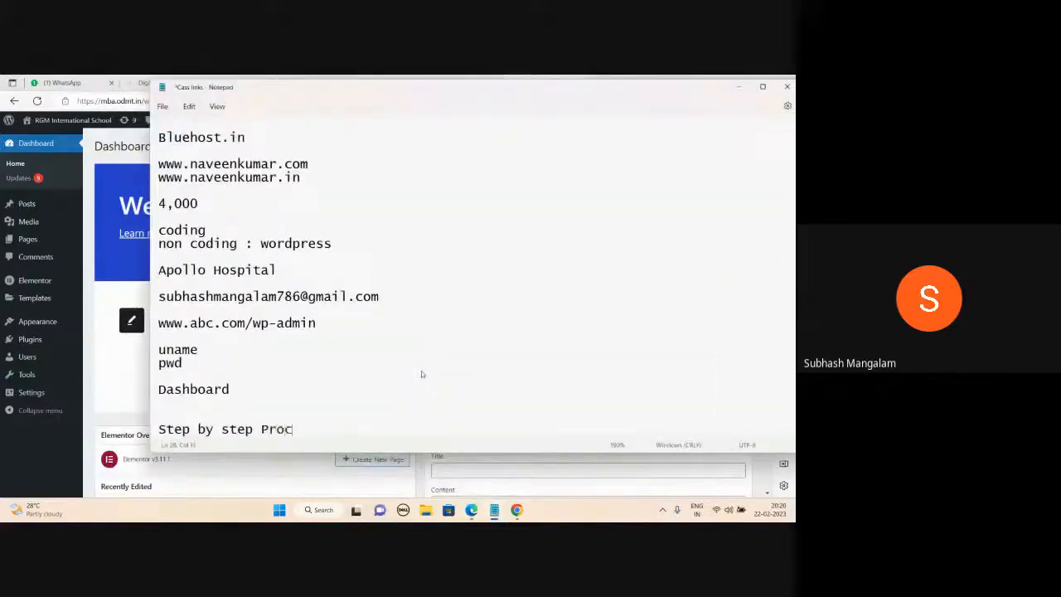
pyautogui.write('ess of creating a word')
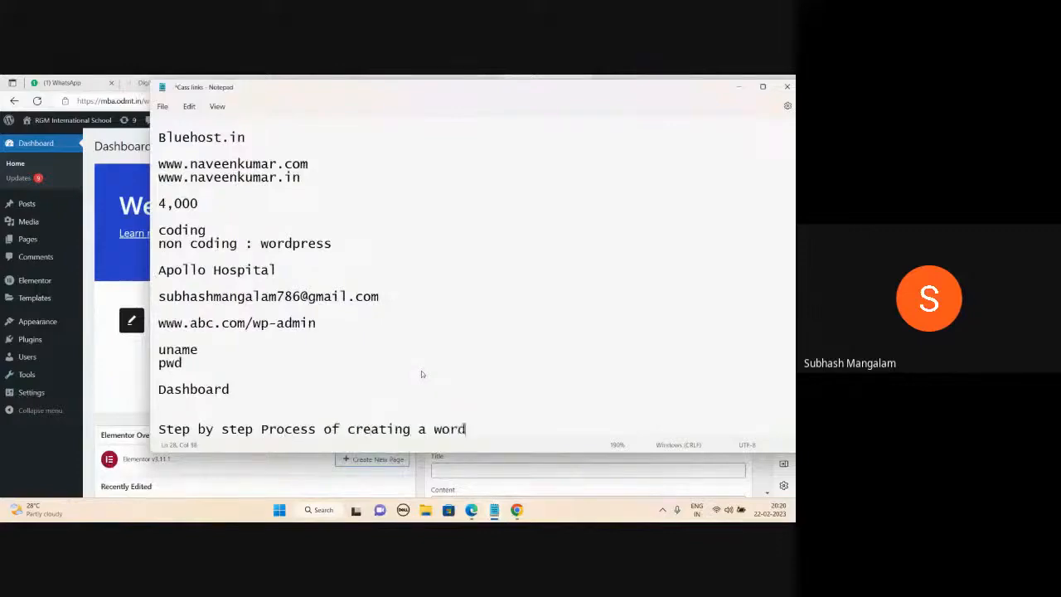
pyautogui.write('press website')
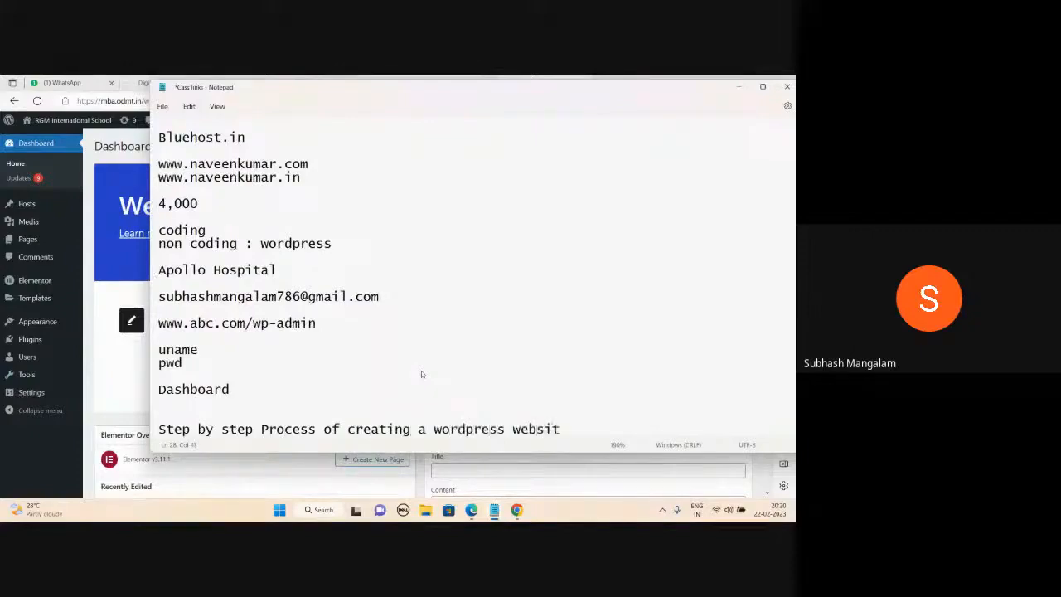
pyautogui.press('Return')
pyautogui.press('Return')
pyautogui.press('Return')
pyautogui.press('Return')
pyautogui.press('Return')
pyautogui.press('Return')
pyautogui.press('Return')
pyautogui.press('Return')
pyautogui.press('Return')
pyautogui.press('Return')
pyautogui.press('Return')
pyautogui.press('Return')
pyautogui.press('Return')
pyautogui.press('Return')
pyautogui.press('Return')
pyautogui.press('Return')
pyautogui.press('Return')
pyautogui.press('Return')
pyautogui.press('Return')
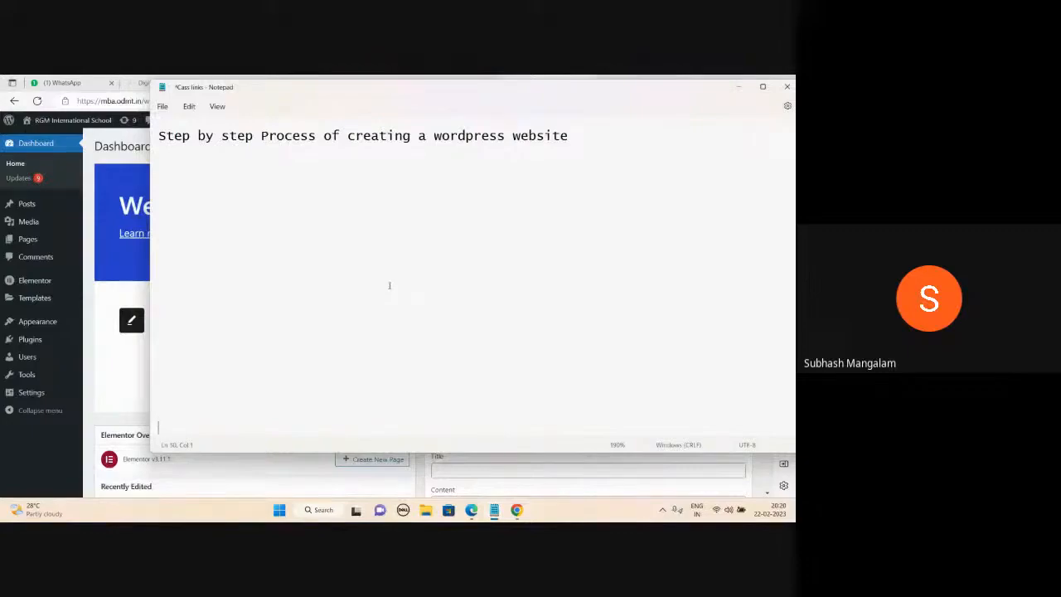
pyautogui.moveTo(471, 510)
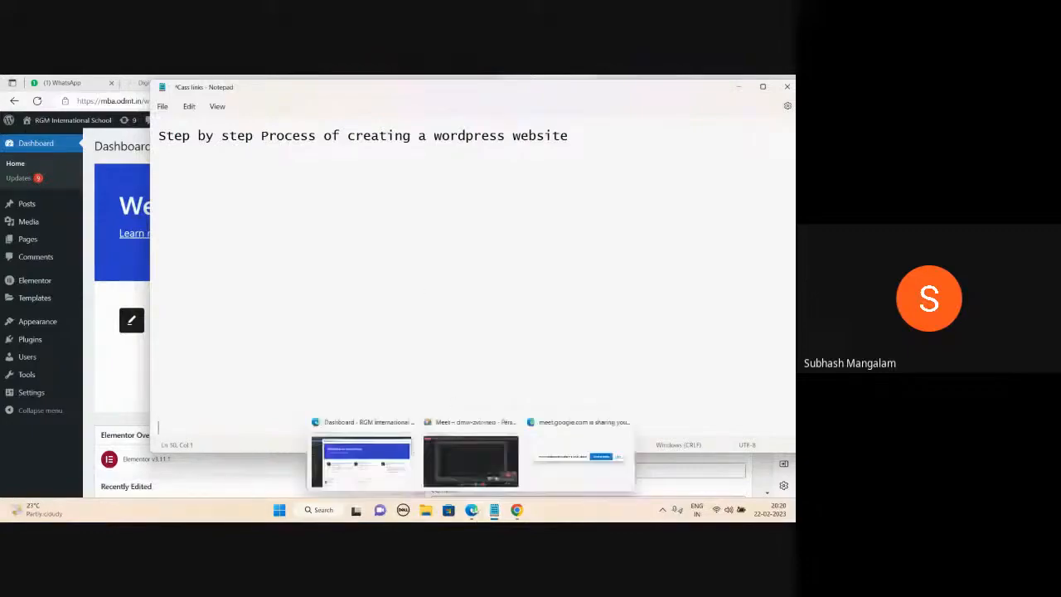
pyautogui.click(465, 464)
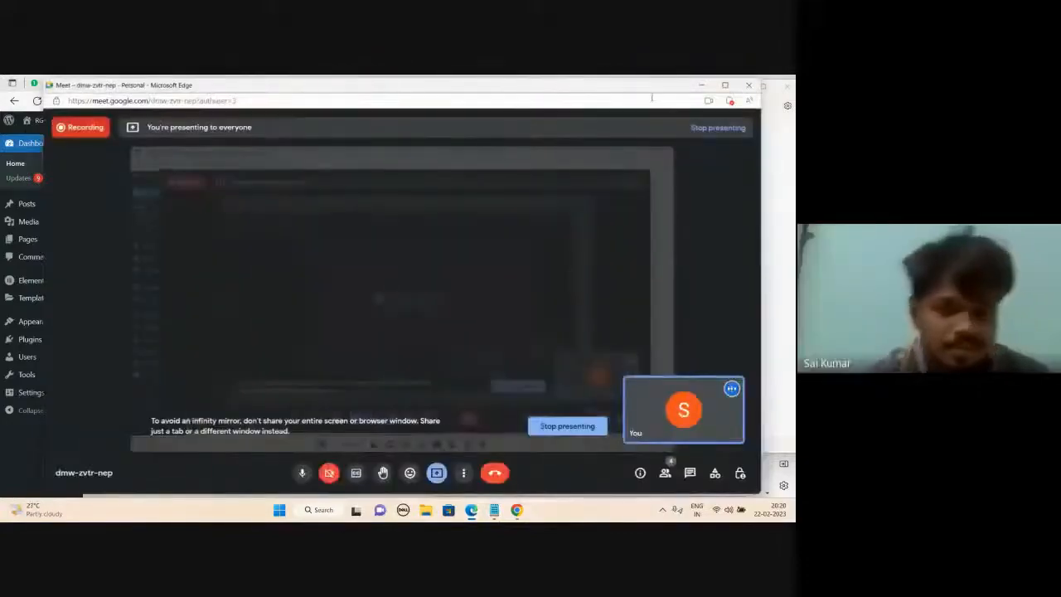
# List 1.Pages, 2.Theme, 3.Menu and 4.Customize on separate lines under the heading.
pyautogui.click(700, 87)
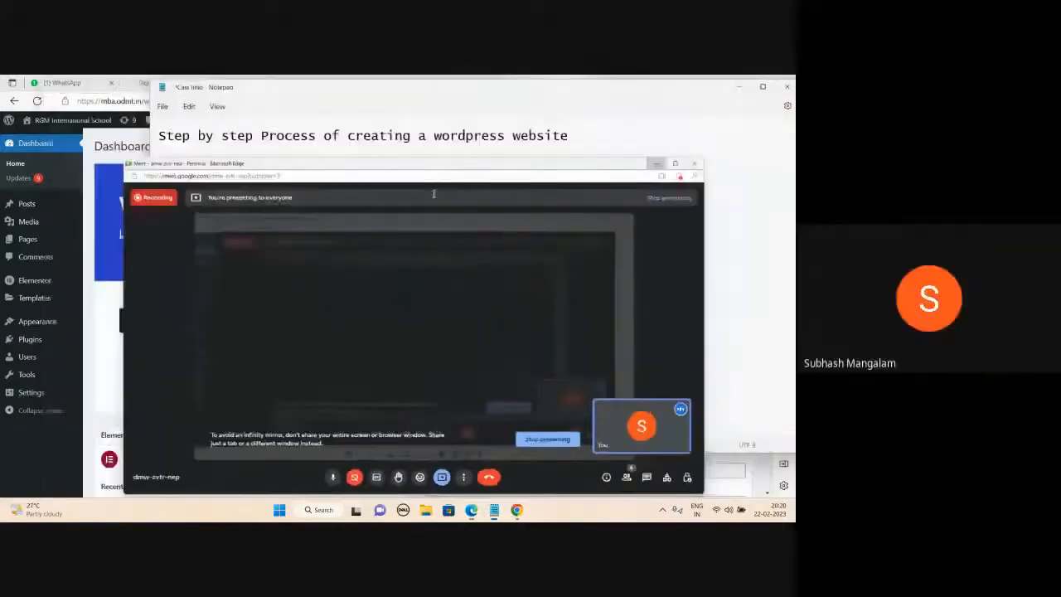
pyautogui.write('1.Pages')
pyautogui.press('Return')
pyautogui.write('2.')
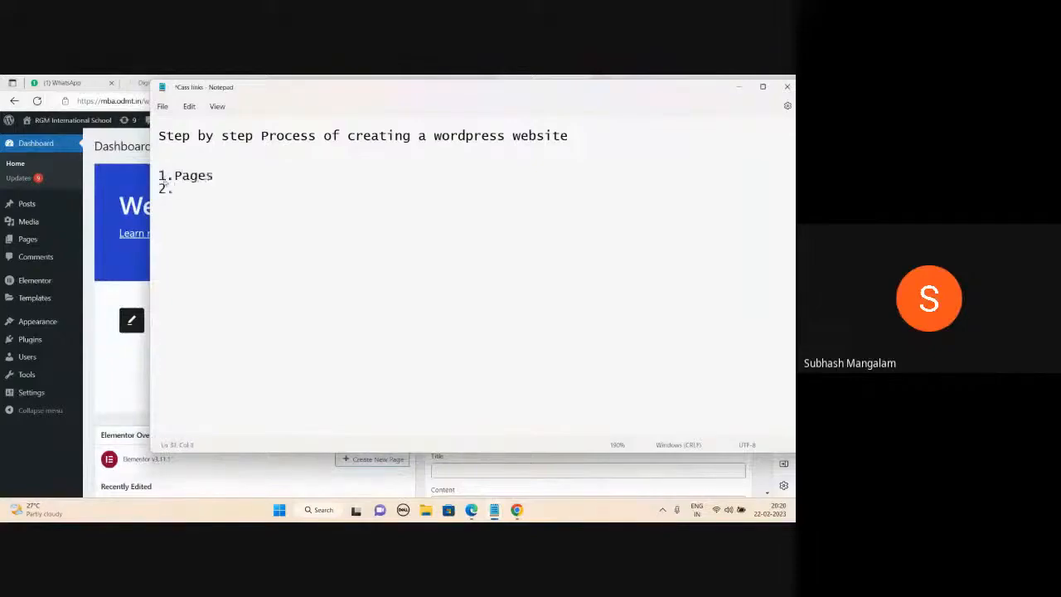
pyautogui.write('Theme')
pyautogui.press('Return')
pyautogui.write('3.Menu')
pyautogui.press('Return')
pyautogui.write('4.Cu')
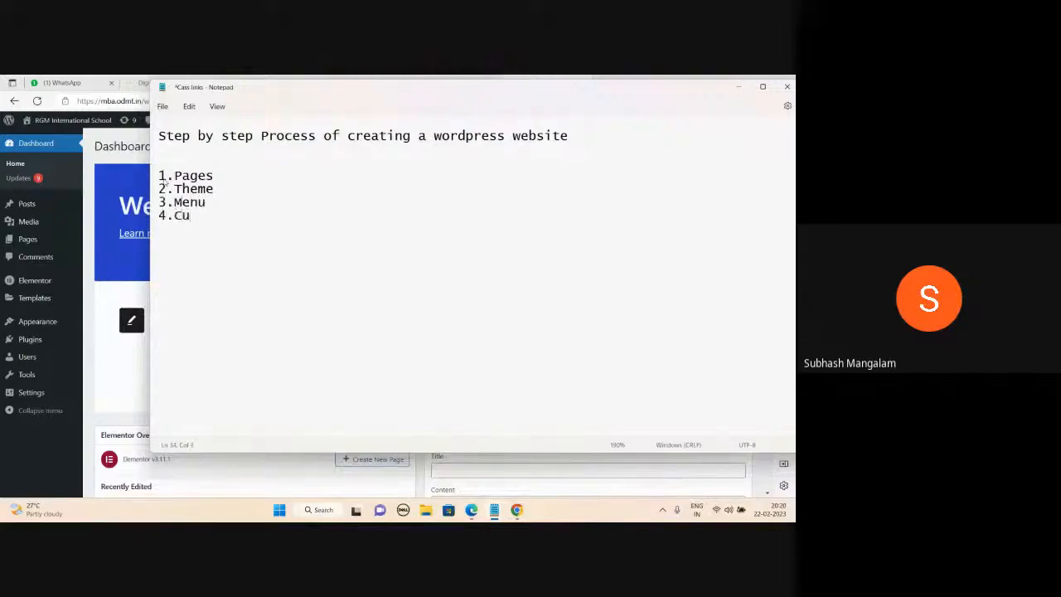
pyautogui.write('stomize')
pyautogui.scroll(2, 294, 232)
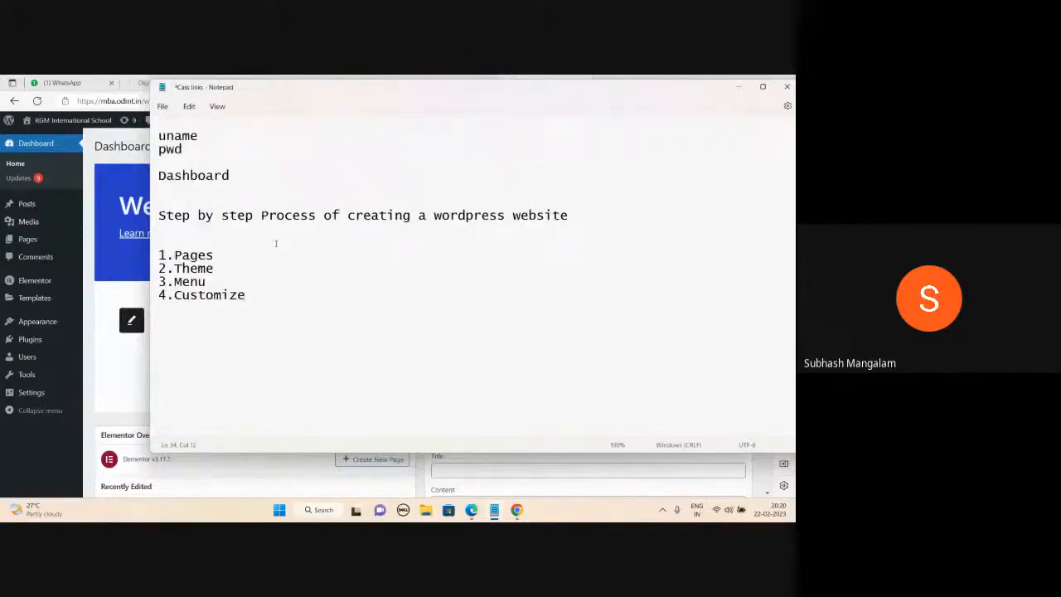
# On the 1.Pages line, add Home, About Us, Contact Us and 'Services : Cardiology Gynaecology pediatrics'.
pyautogui.click(230, 256)
pyautogui.write('Home About ')
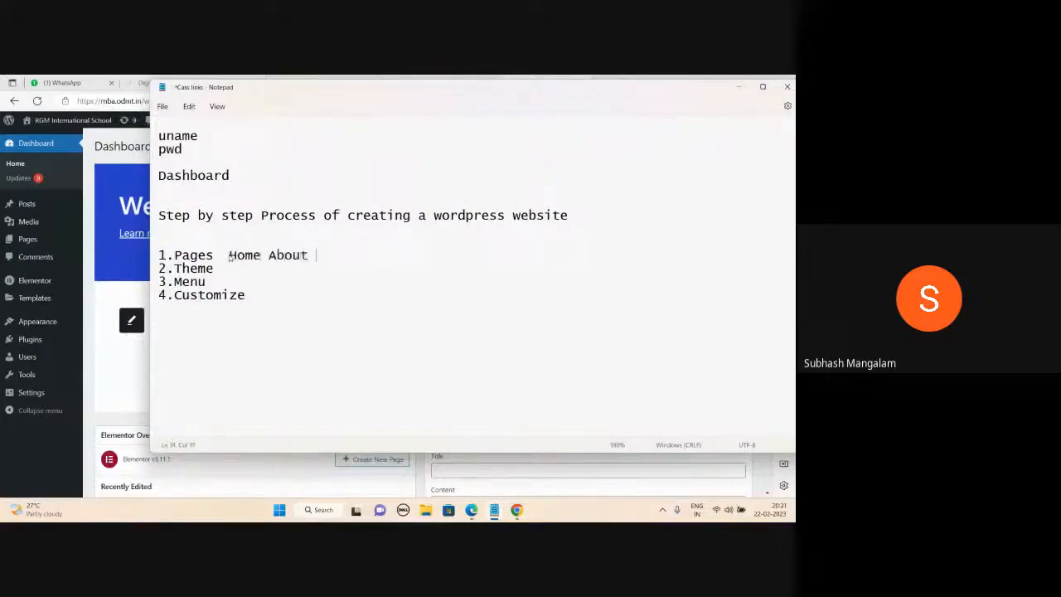
pyautogui.write('Us  Contact Us')
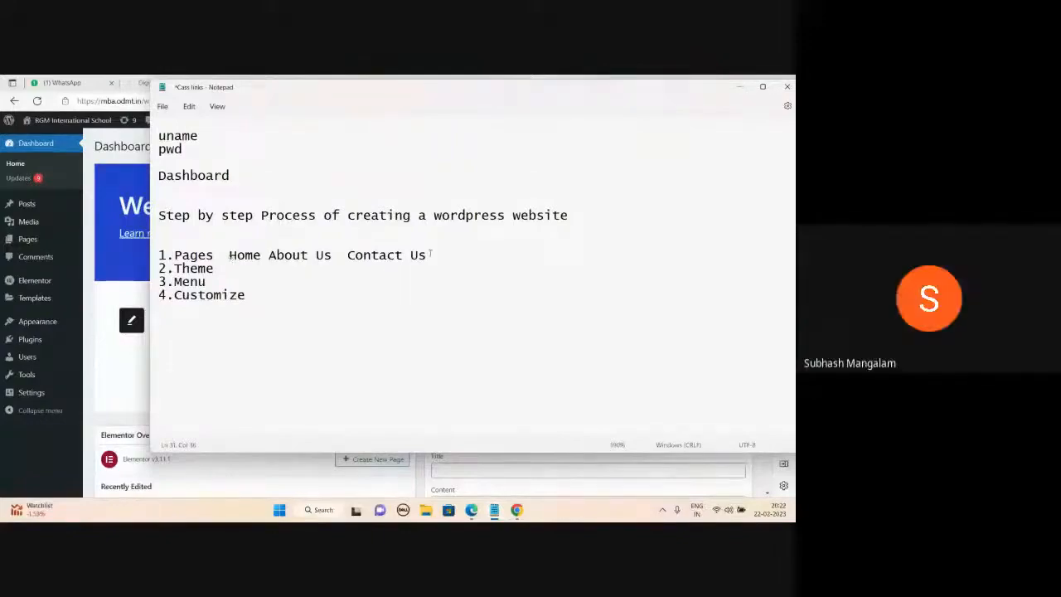
pyautogui.write('Services')
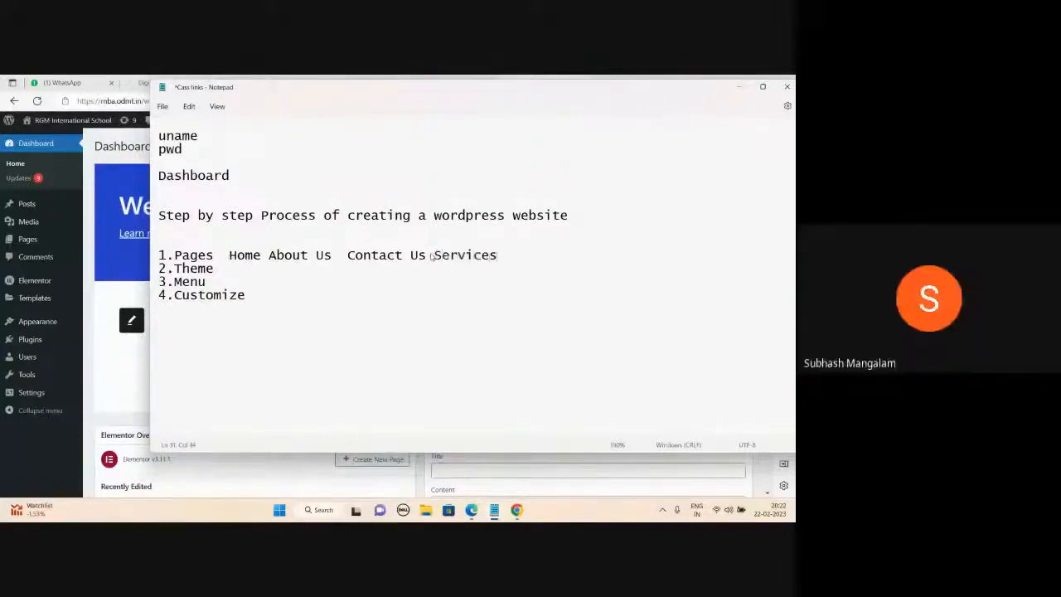
pyautogui.write(' : Card')
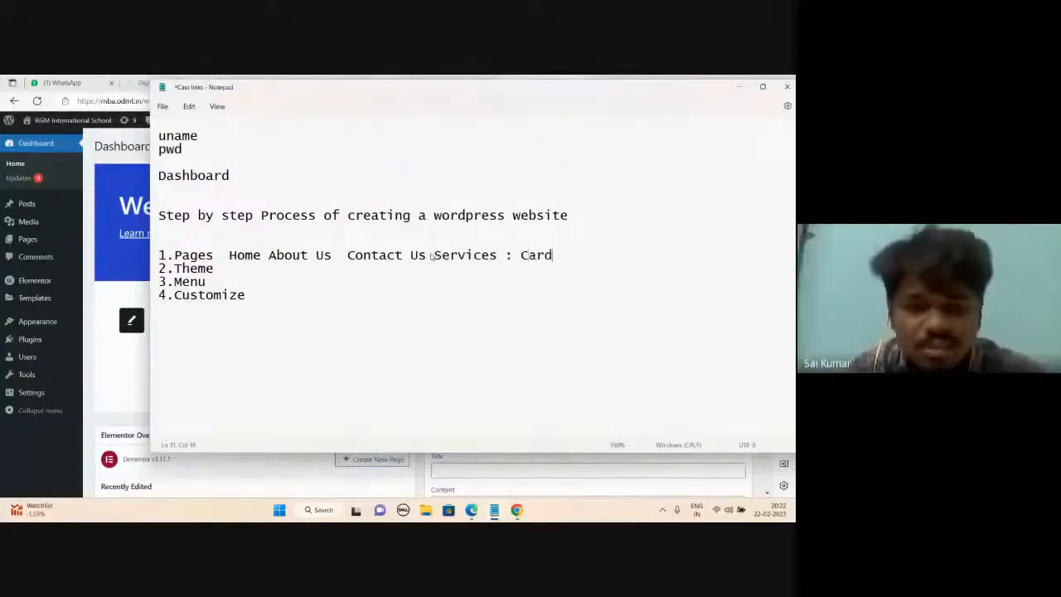
pyautogui.write('iology G')
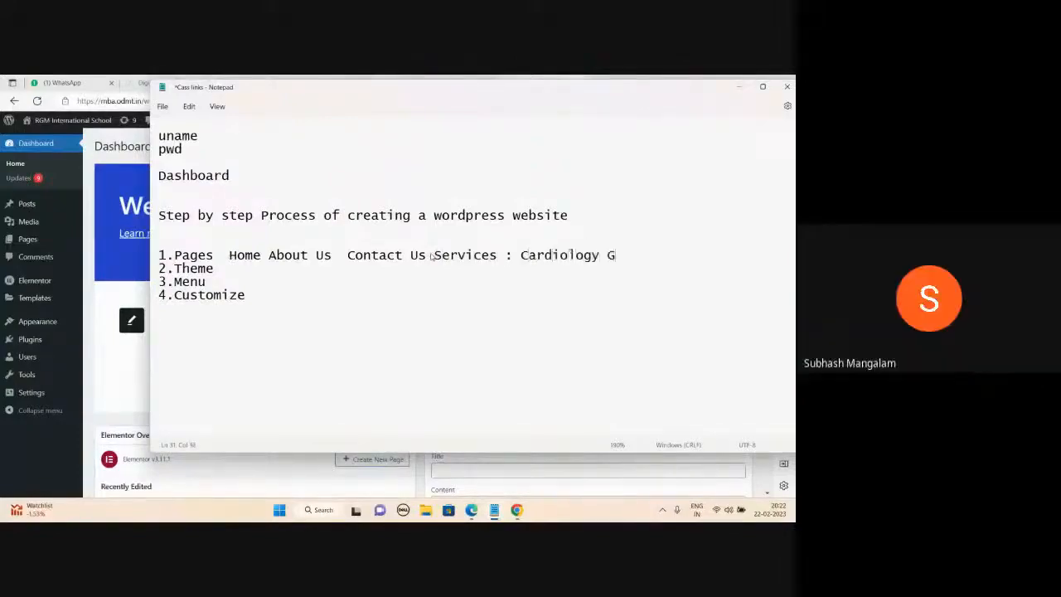
pyautogui.write('ynaecology pediatrics')
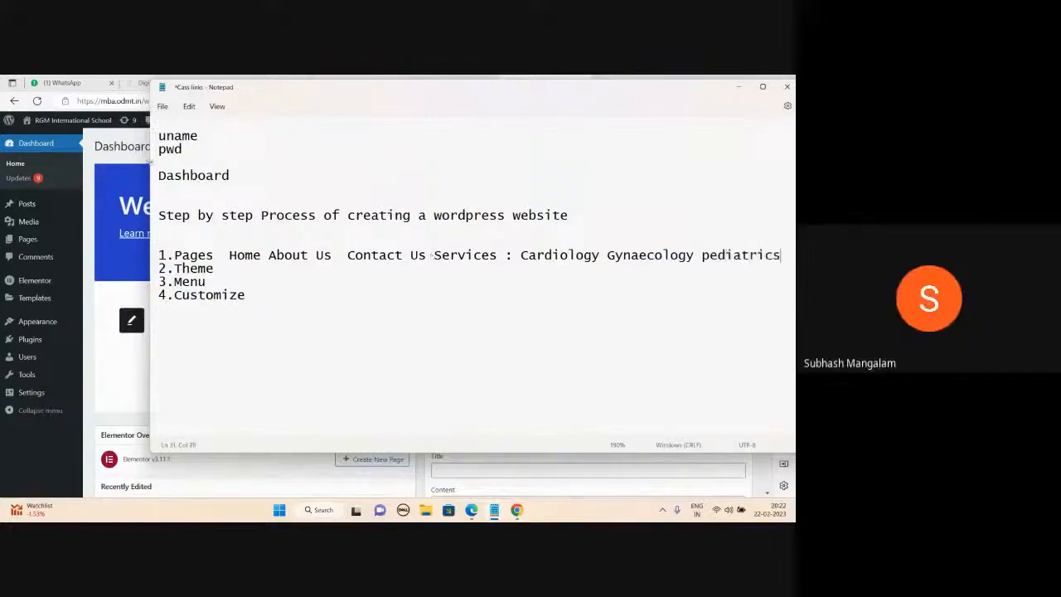
pyautogui.moveTo(150, 162); pyautogui.dragTo(45, 163)
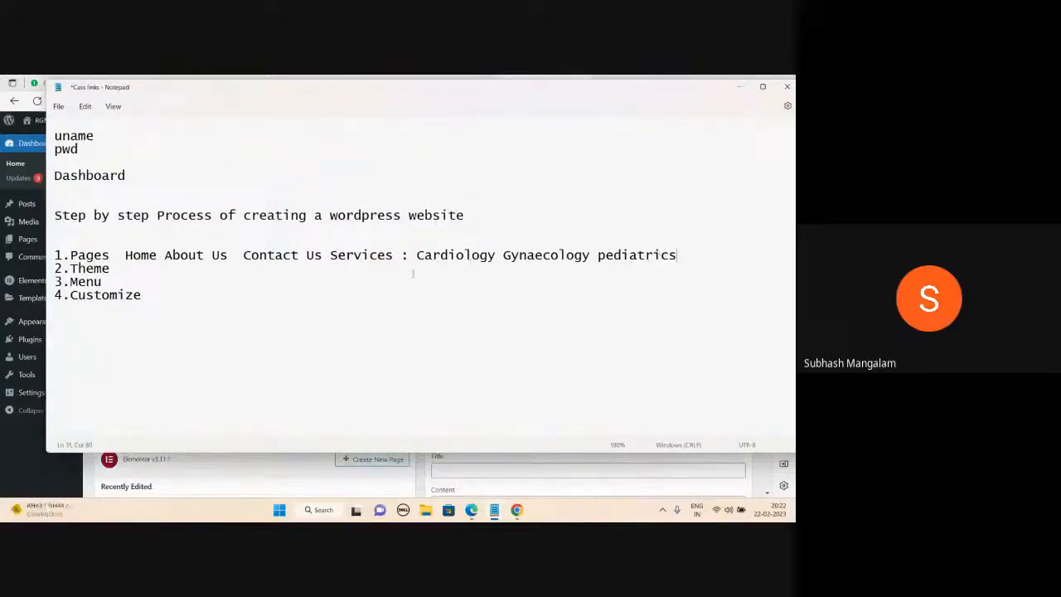
# Append ': Template' to the 2.Theme line in the notes.
pyautogui.click(119, 268)
pyautogui.moveTo(471, 510)
pyautogui.click(467, 468)
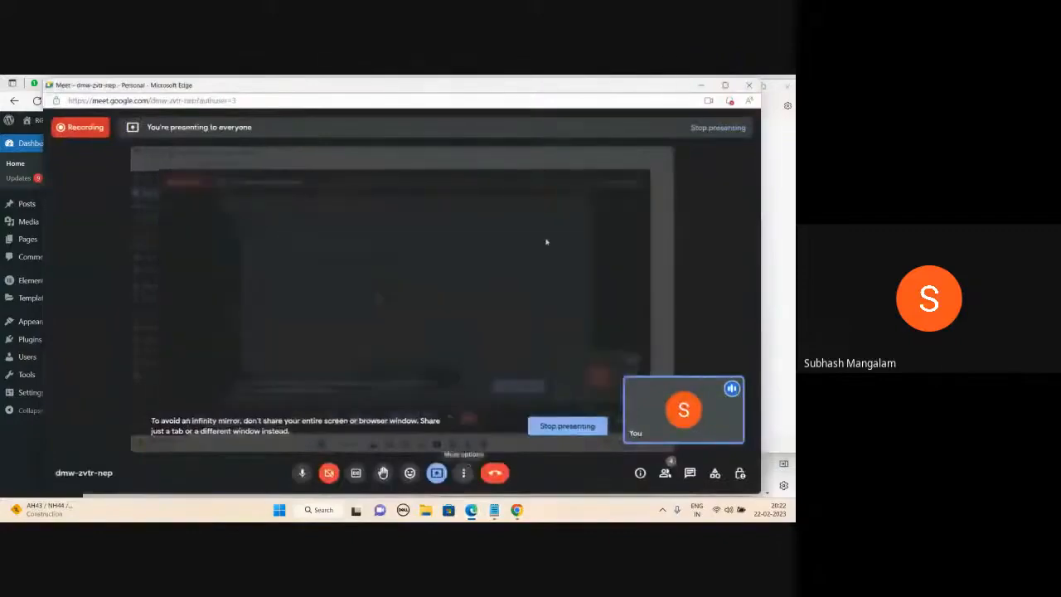
pyautogui.click(702, 86)
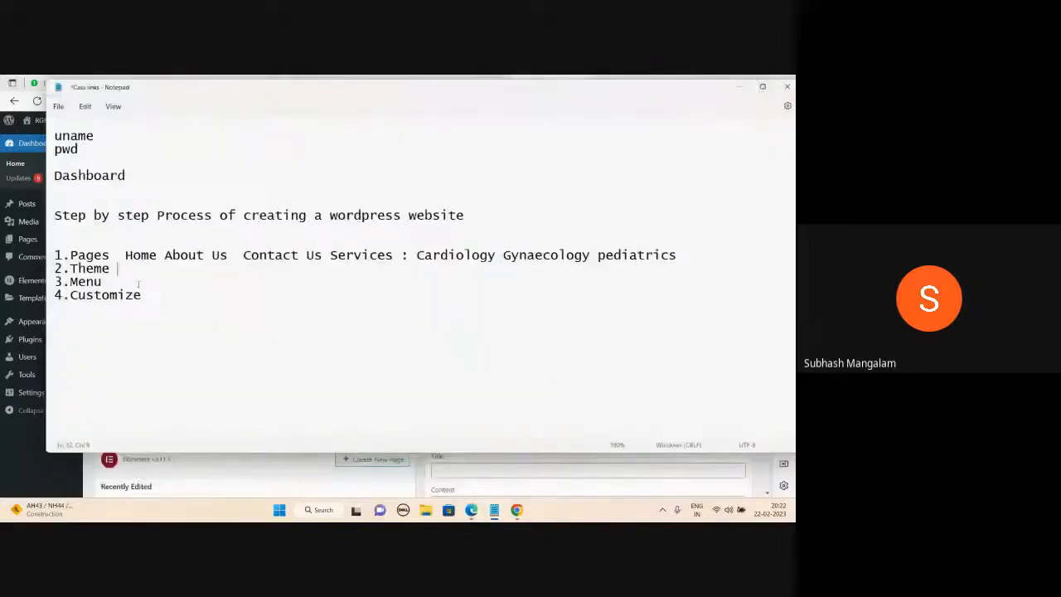
pyautogui.write(':')
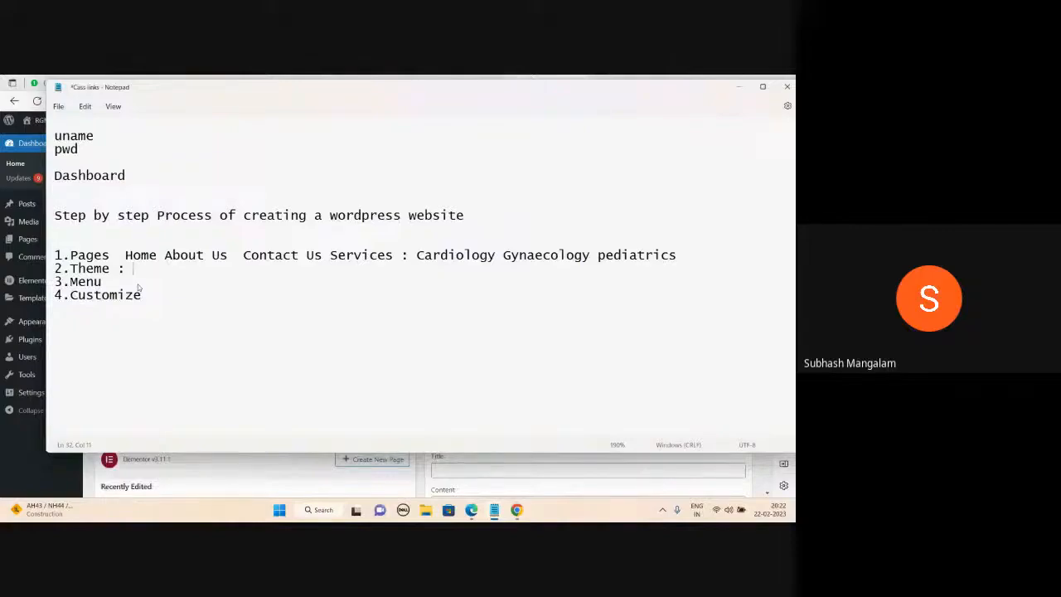
pyautogui.write('Template')
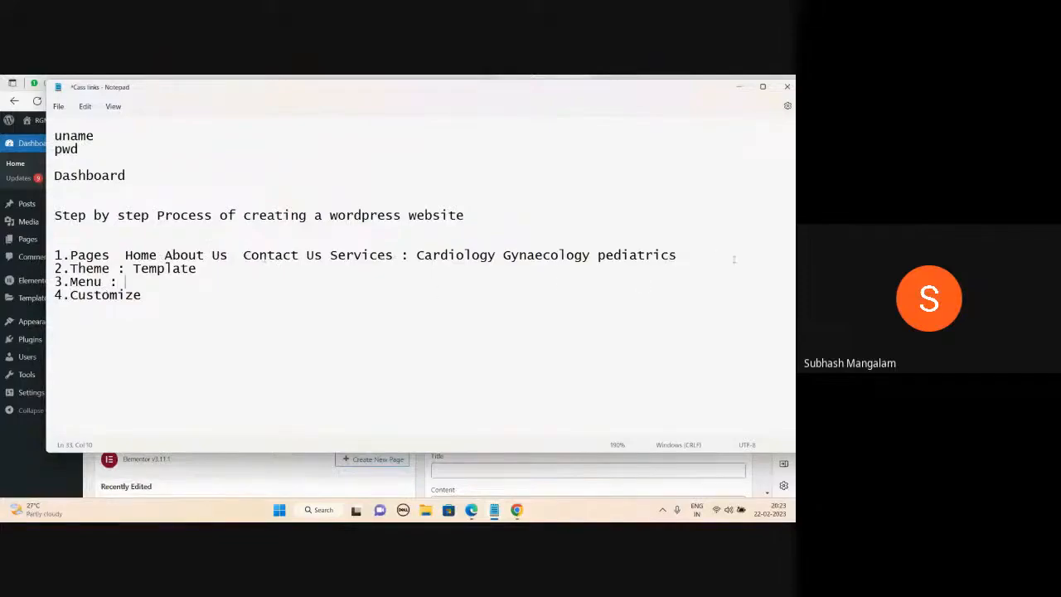
# Place the cursor at the end of the 4.Customize line to add its colon.
pyautogui.click(158, 295)
# Check the live site tab, return to the Dashboard tab and briefly review the notes.
pyautogui.click(739, 87)
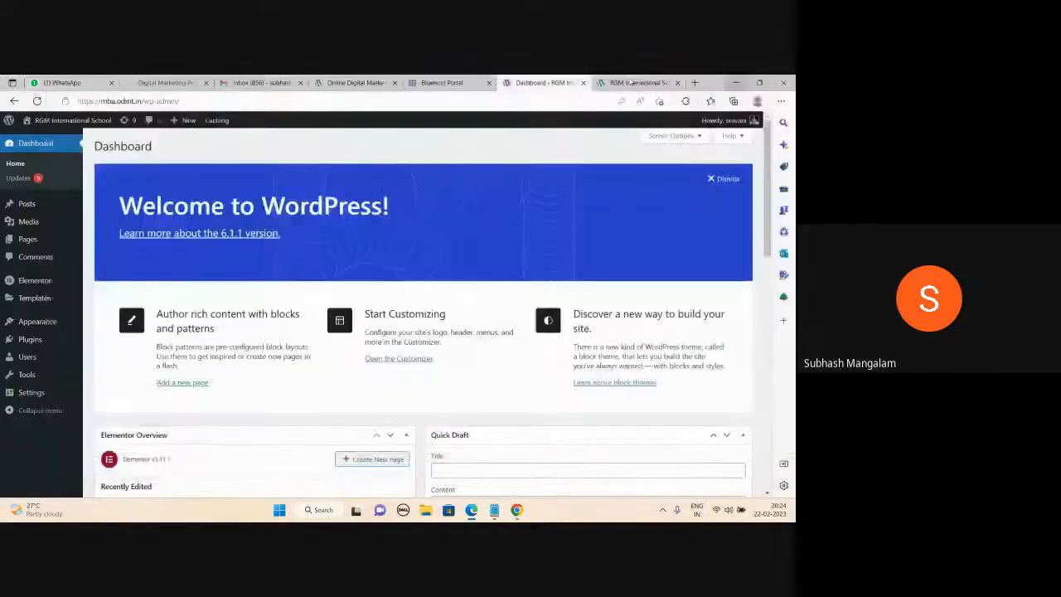
pyautogui.click(632, 82)
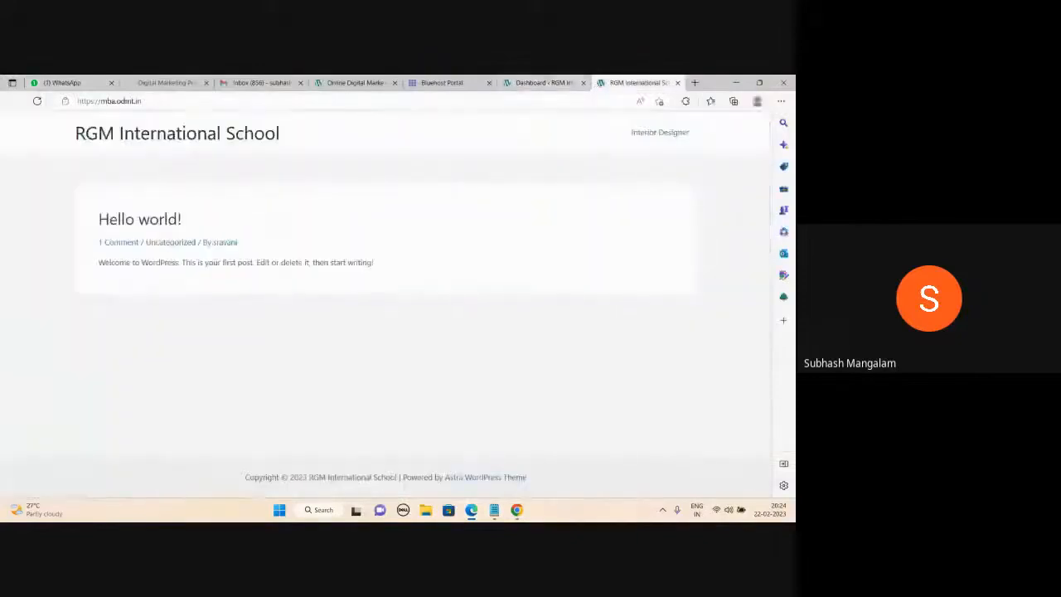
pyautogui.click(546, 81)
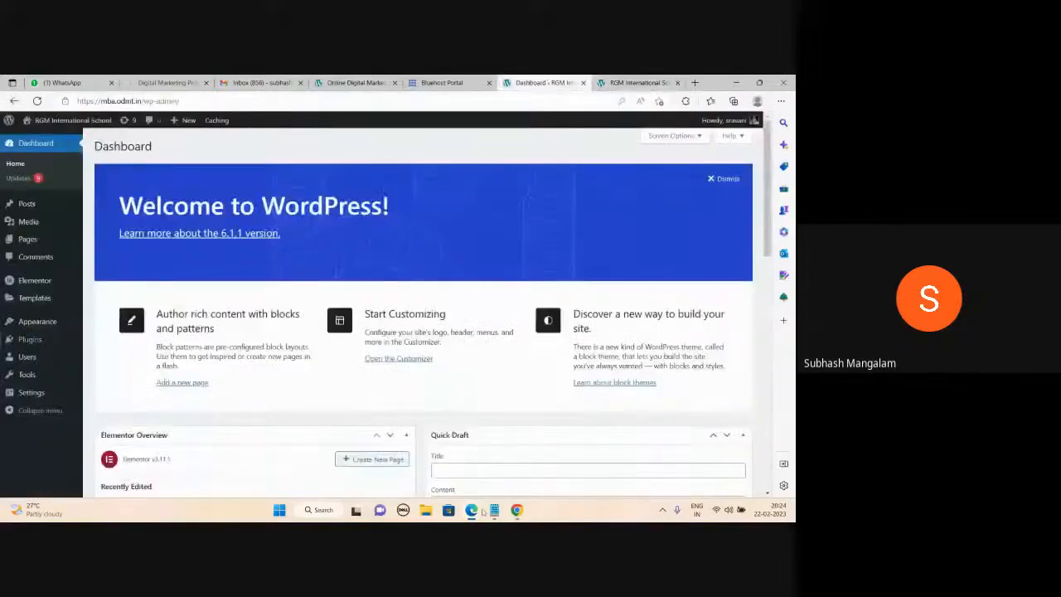
pyautogui.moveTo(492, 510)
pyautogui.click(438, 462)
pyautogui.scroll(4, 162, 340)
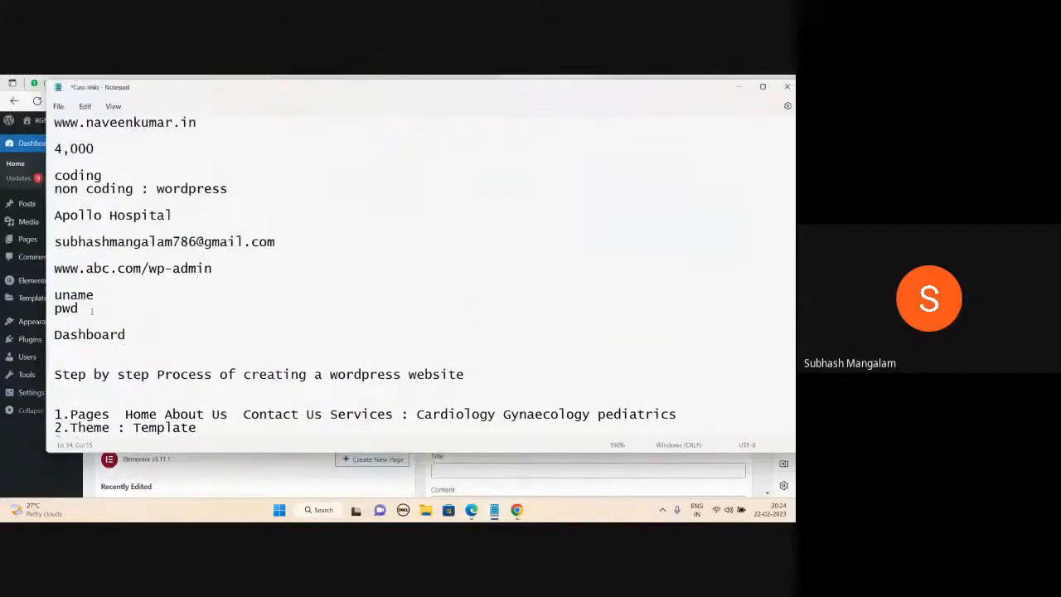
pyautogui.click(737, 86)
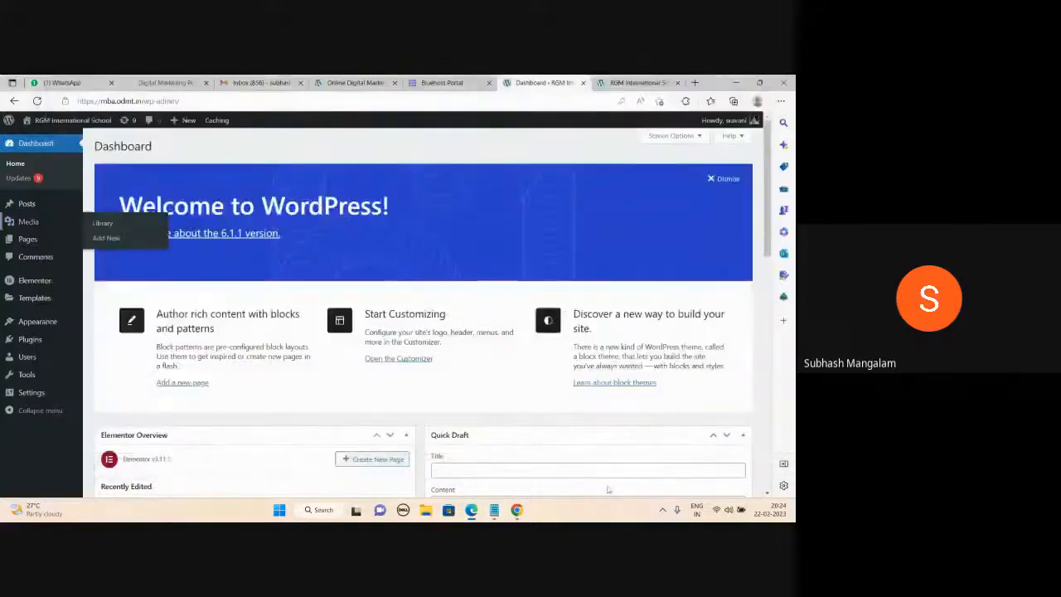
# Close the spare Notepad window with Don't save, then hide the Cass links notes.
pyautogui.moveTo(494, 510)
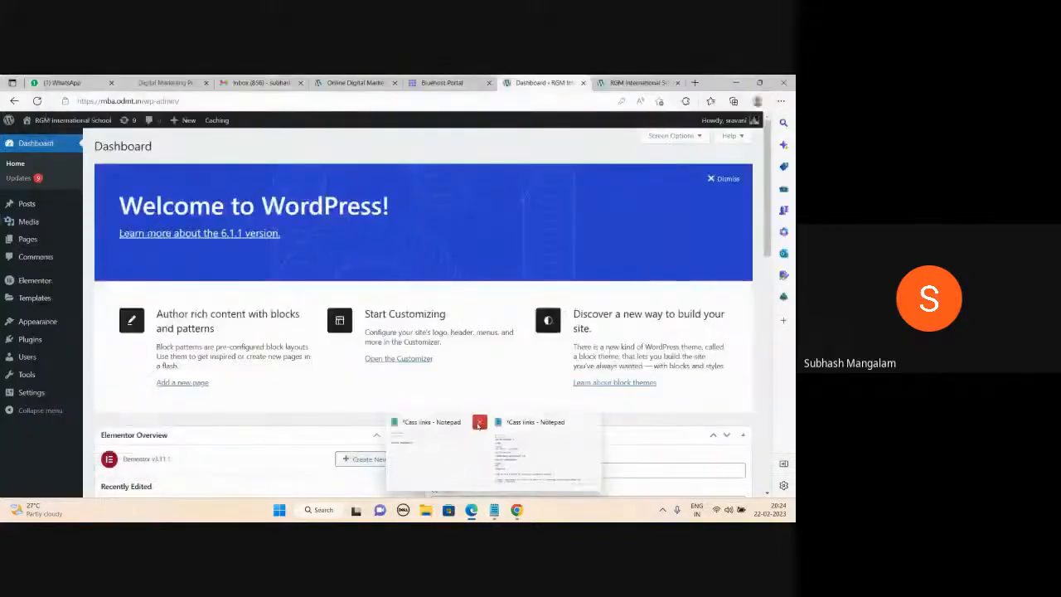
pyautogui.click(479, 422)
pyautogui.click(460, 327)
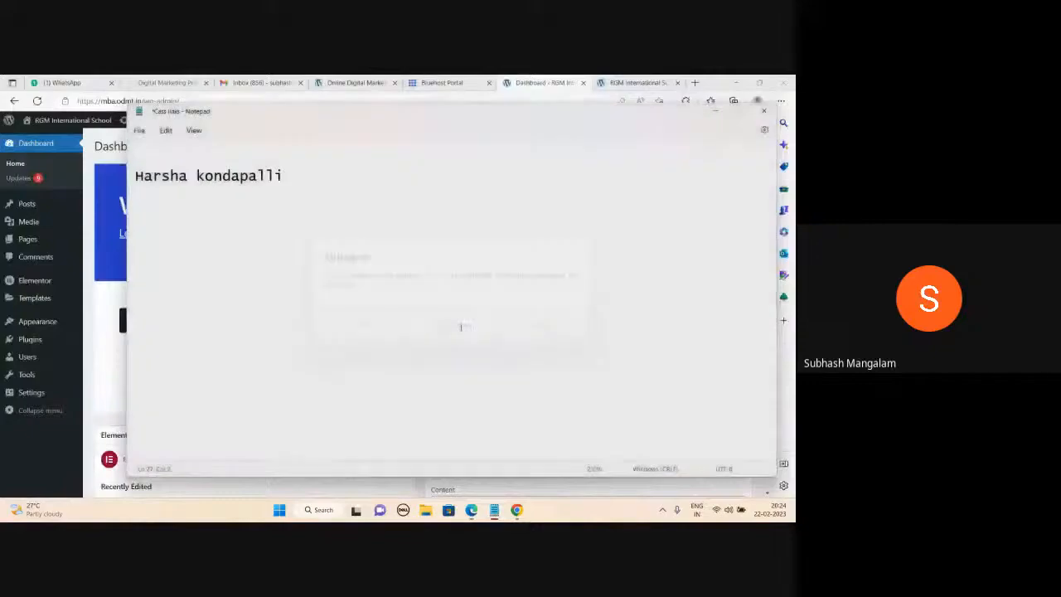
pyautogui.moveTo(494, 510)
pyautogui.click(499, 465)
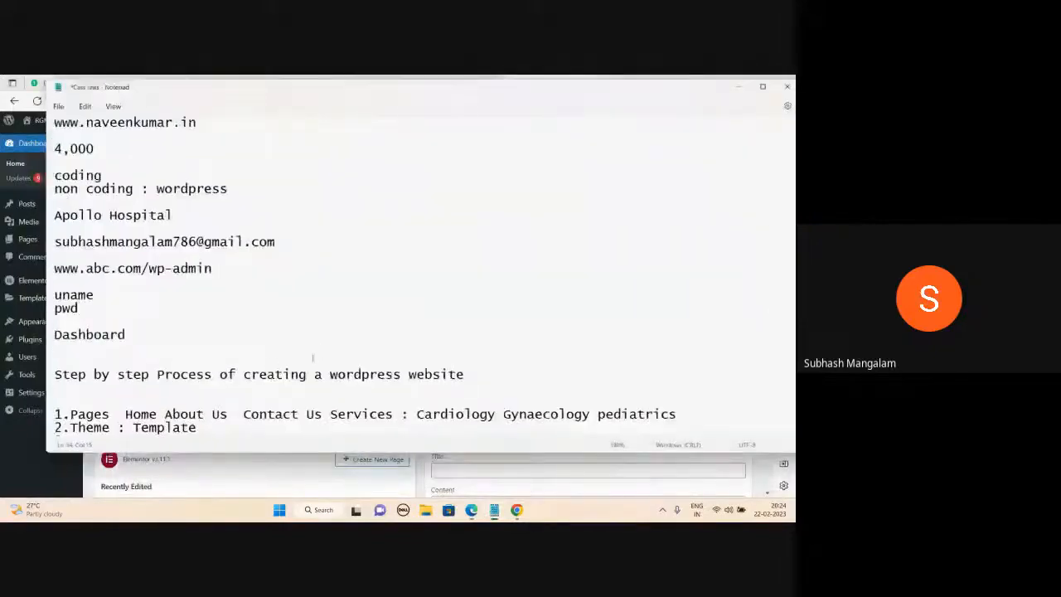
pyautogui.scroll(-3, 314, 361)
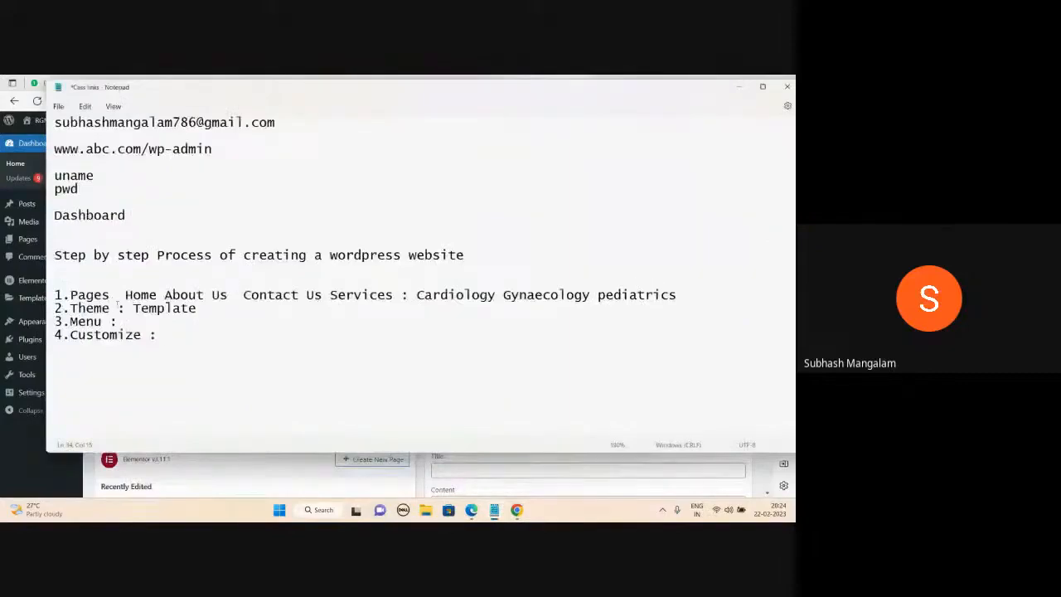
pyautogui.click(739, 86)
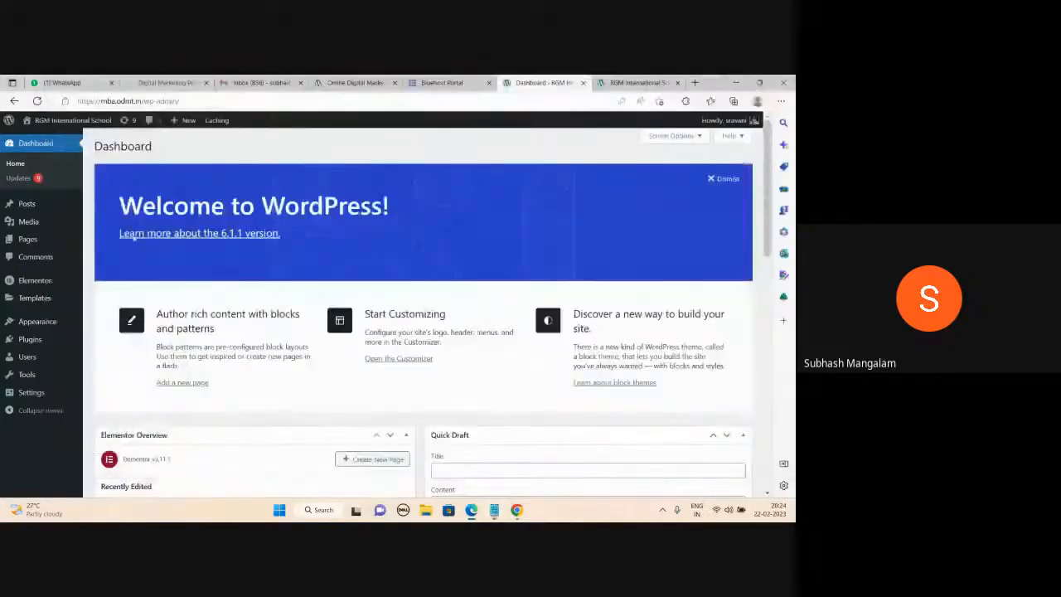
# Trash the Interior Designer and Test pages in All Pages, then start a new page.
pyautogui.click(29, 240)
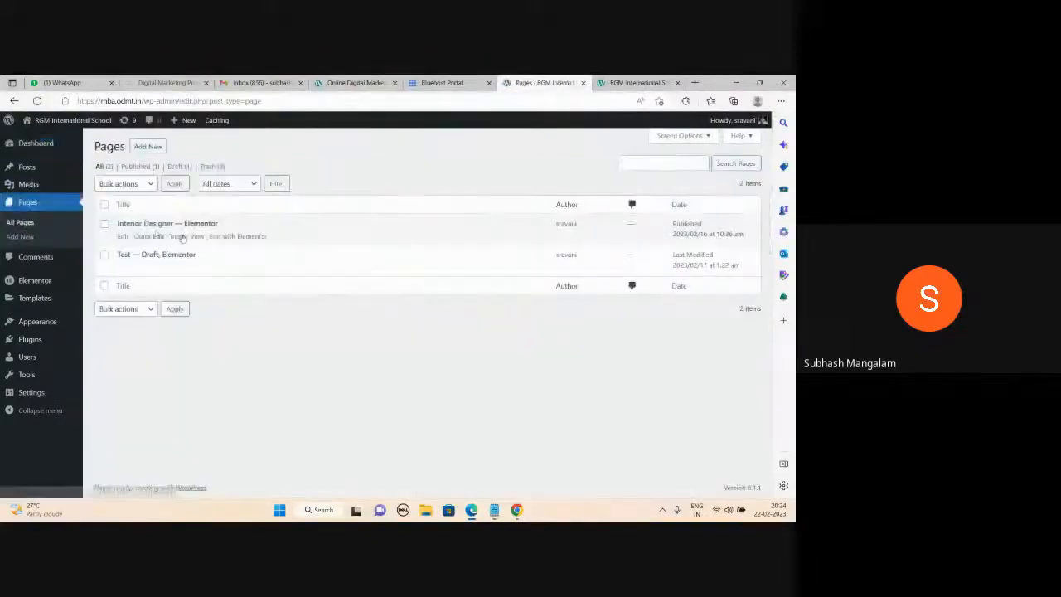
pyautogui.click(176, 236)
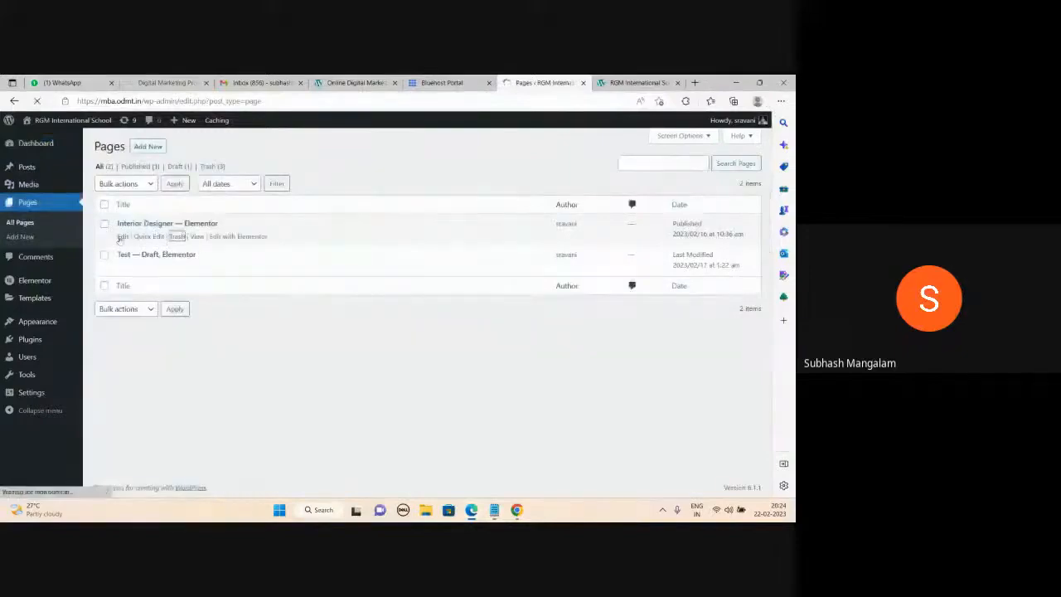
pyautogui.click(177, 269)
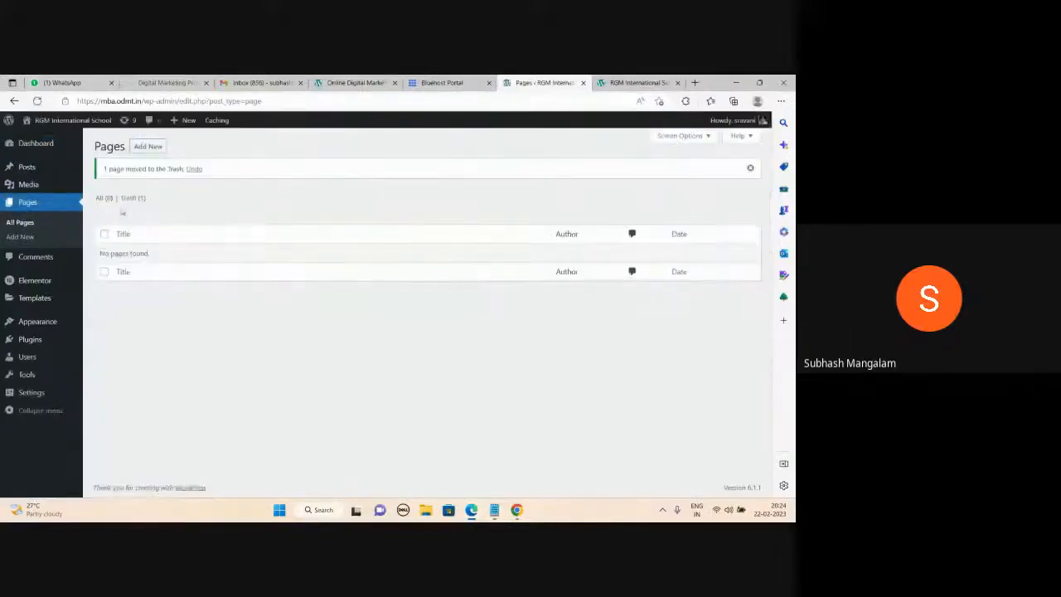
pyautogui.click(158, 148)
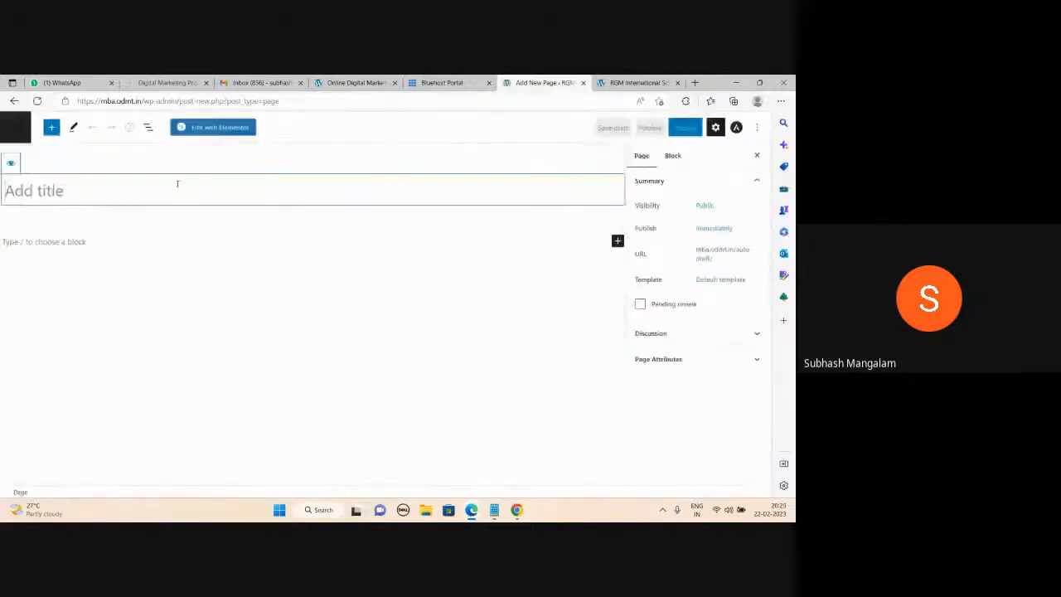
# Title the new page 'Home' and publish it.
pyautogui.write('Home')
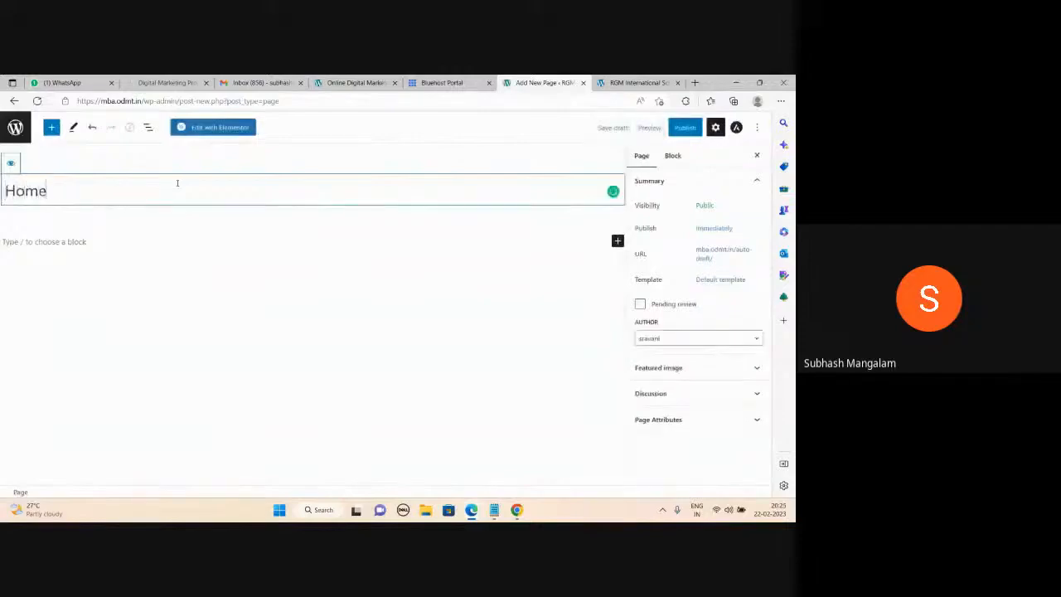
pyautogui.click(89, 242)
pyautogui.click(685, 130)
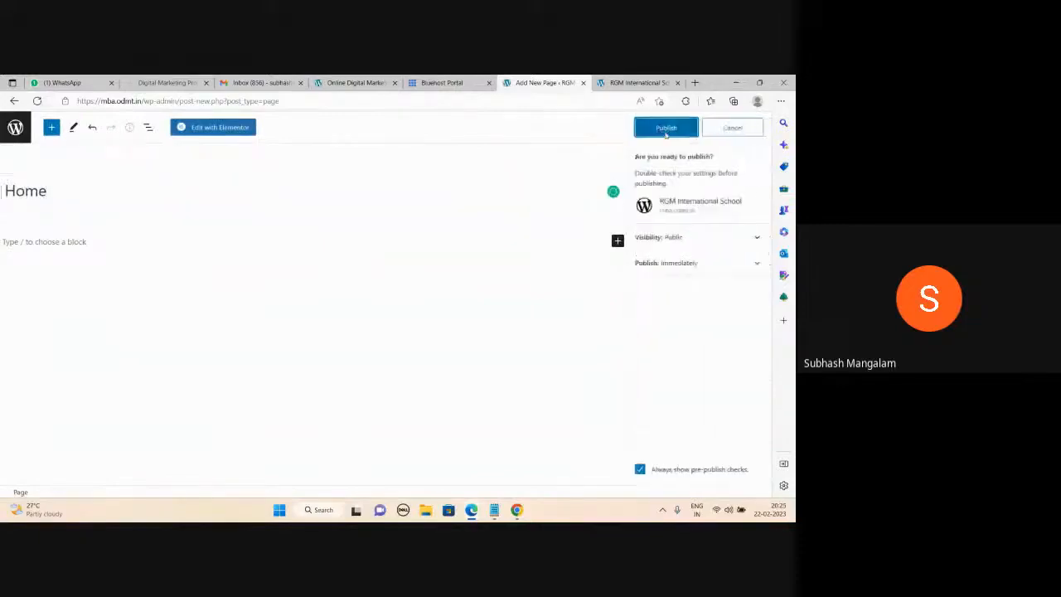
pyautogui.click(666, 131)
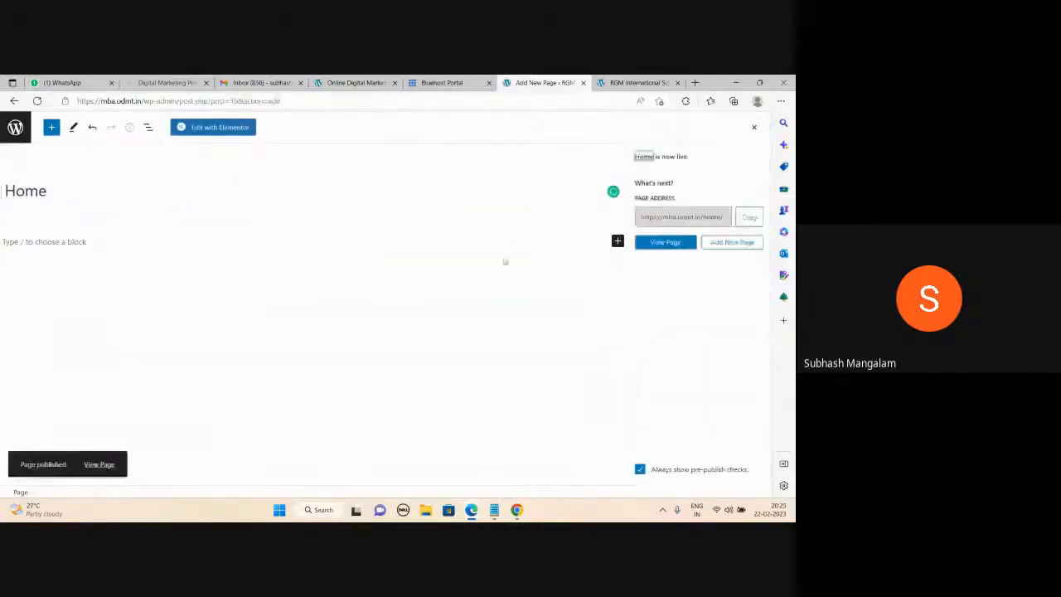
# Open the published Home page in a new tab and switch to it.
pyautogui.rightClick(106, 469)
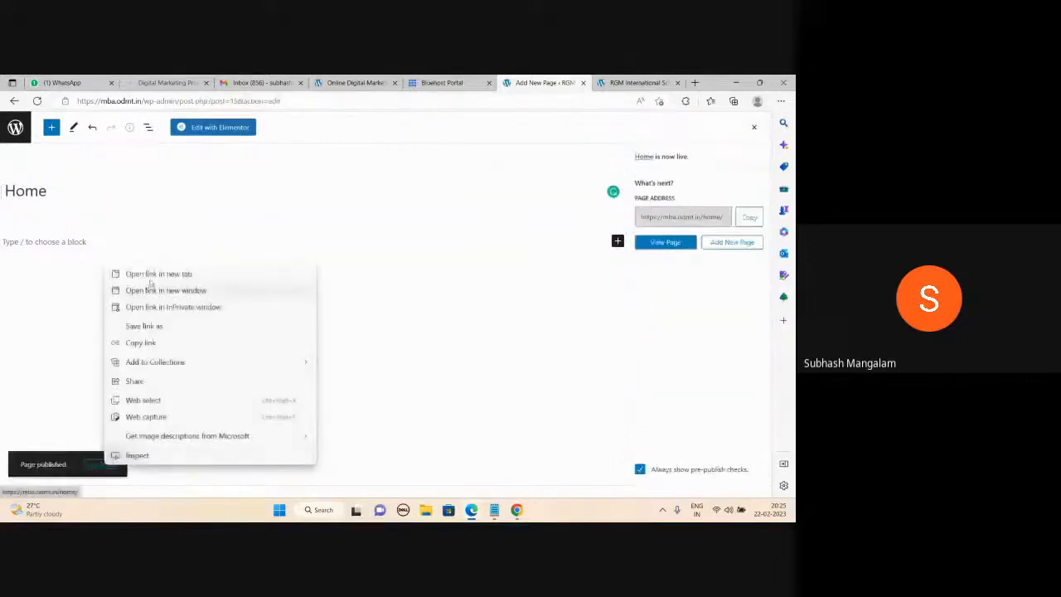
pyautogui.click(157, 274)
pyautogui.click(553, 82)
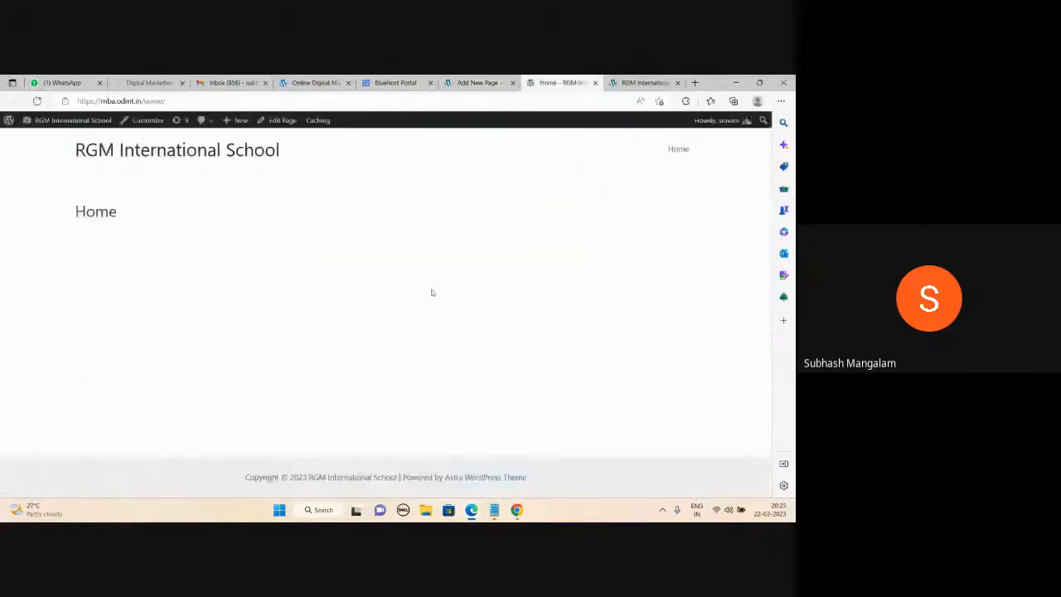
# View the Home page's HTML source with Ctrl+U, then close it and return to the editor.
pyautogui.rightClick(326, 252)
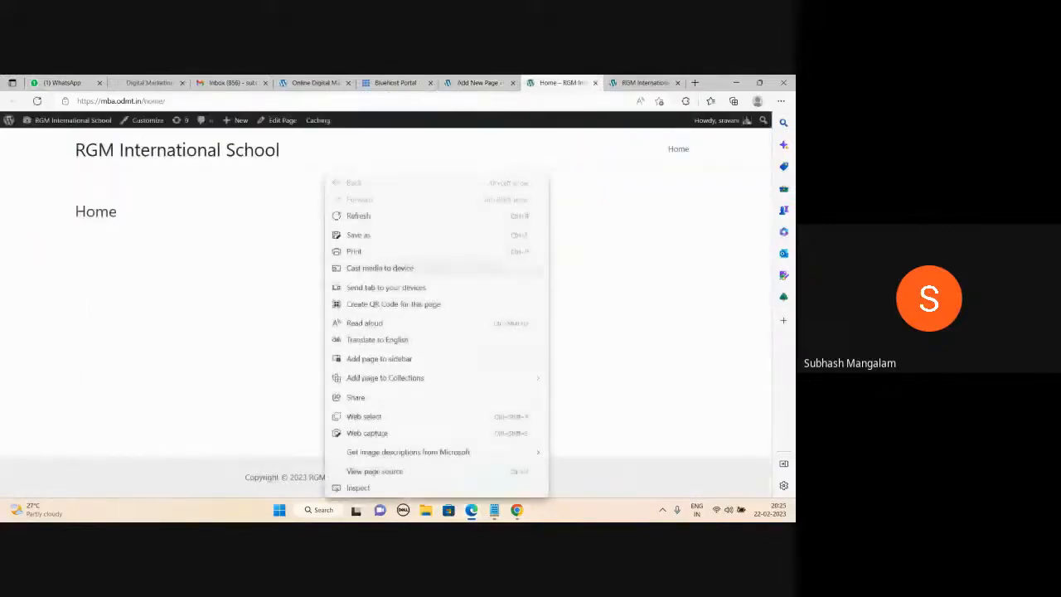
pyautogui.press('Escape')
pyautogui.hotkey('ctrl', 'u')
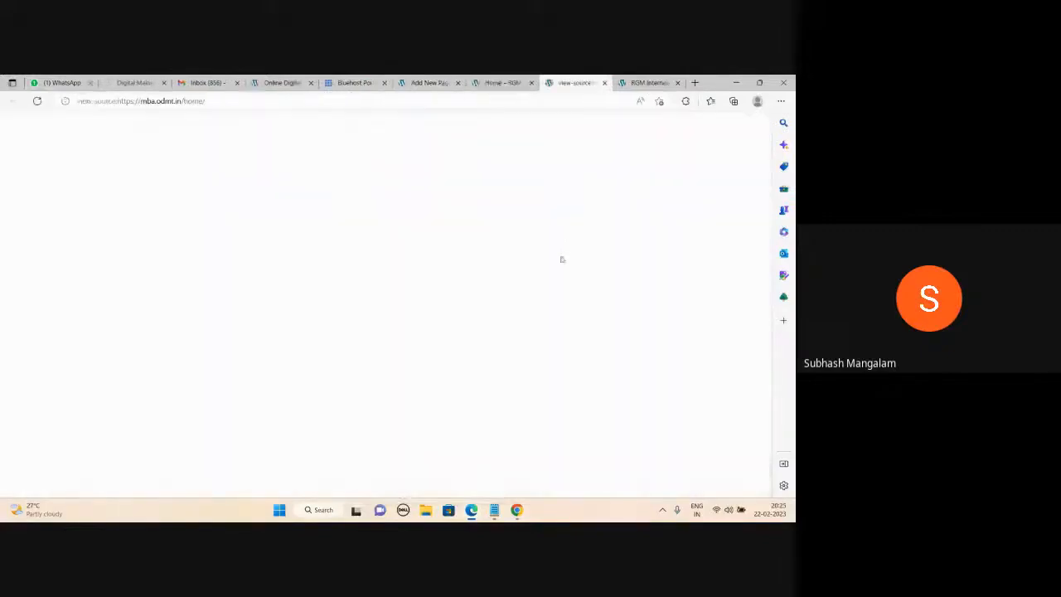
pyautogui.scroll(-15, 564, 267)
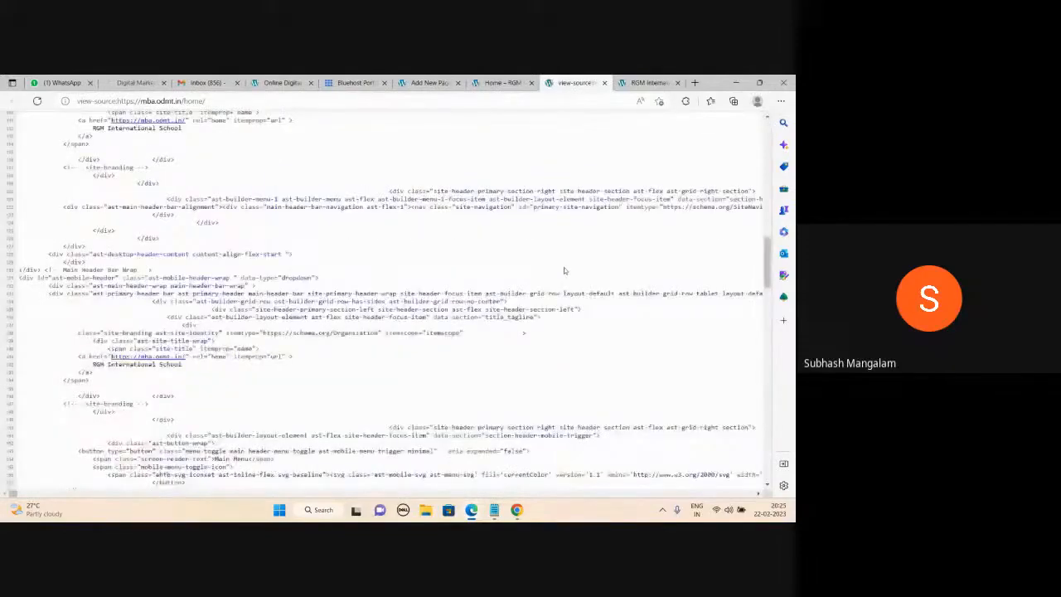
pyautogui.scroll(-20, 564, 267)
pyautogui.scroll(20, 568, 292)
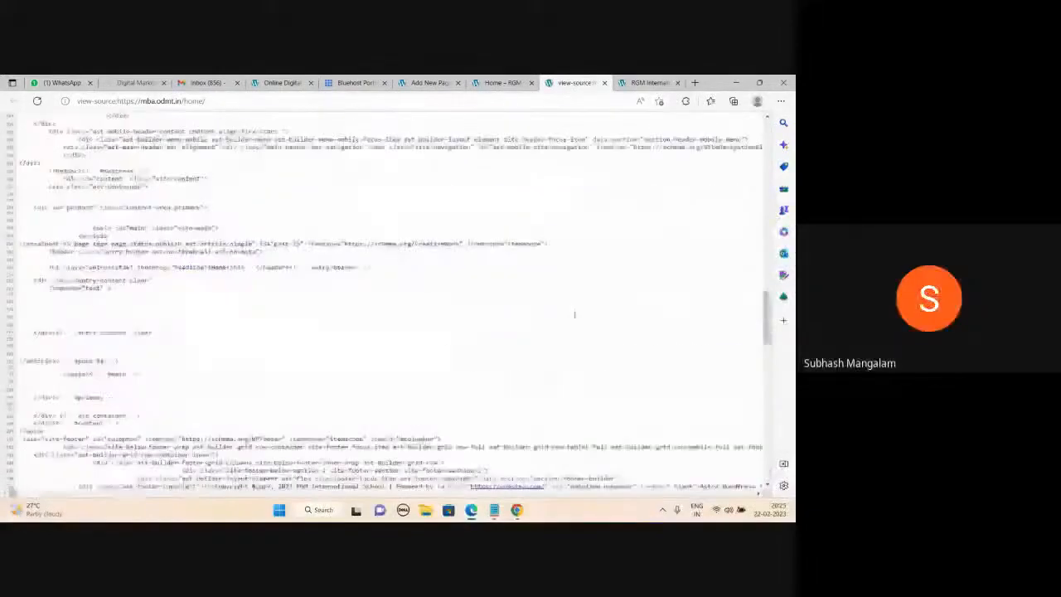
pyautogui.click(605, 83)
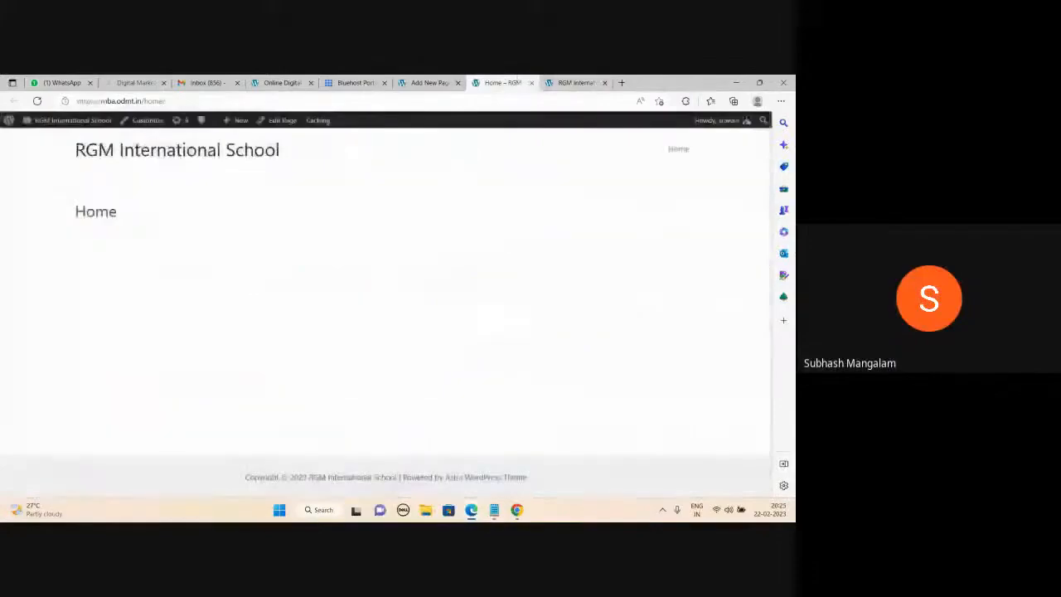
pyautogui.click(429, 83)
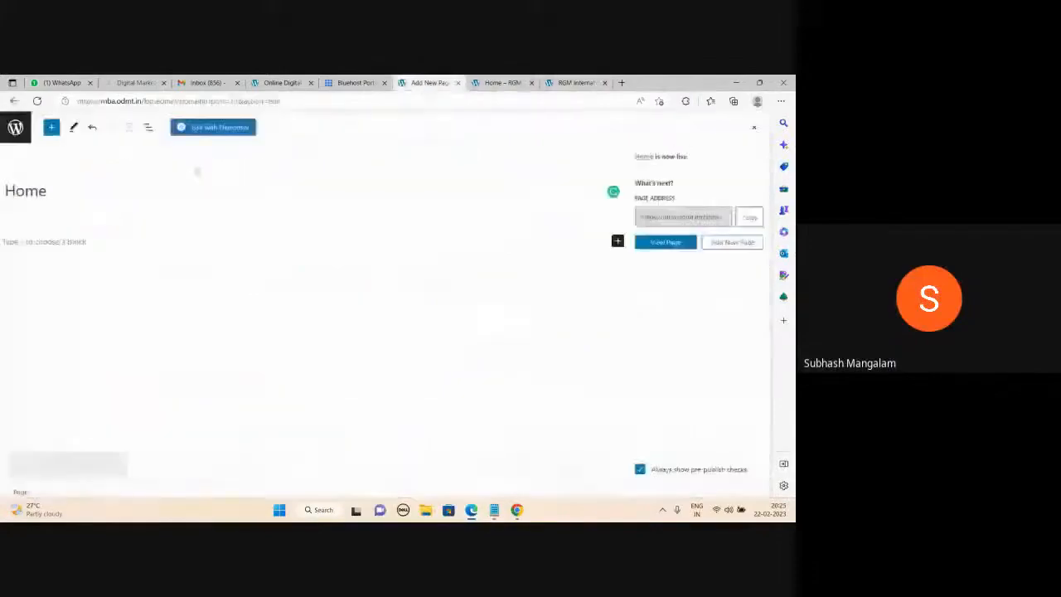
# Publish a new page titled 'About Us', then start another blank page from the Pages list.
pyautogui.click(14, 131)
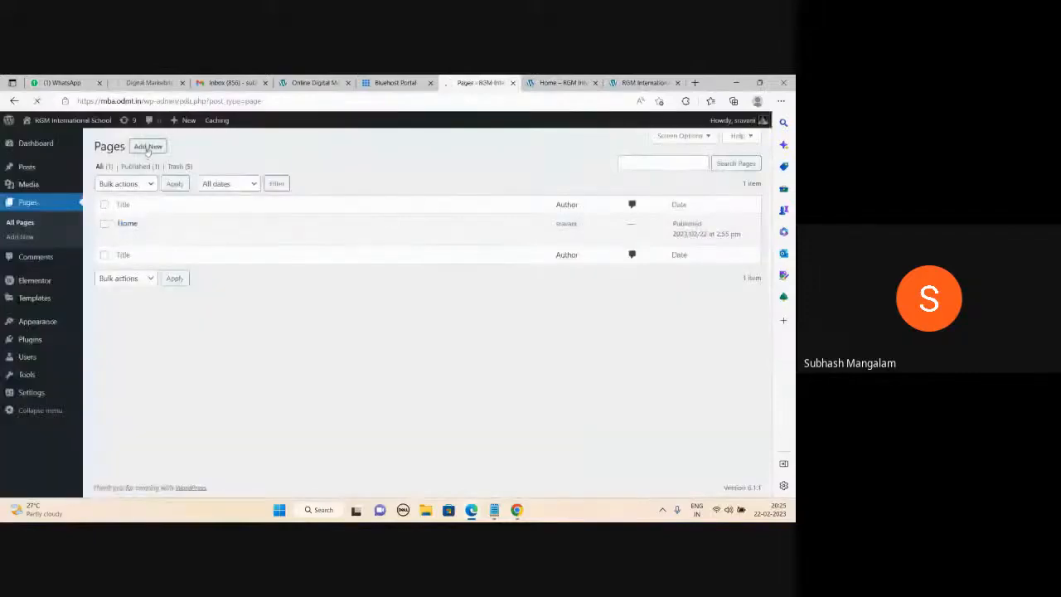
pyautogui.click(149, 147)
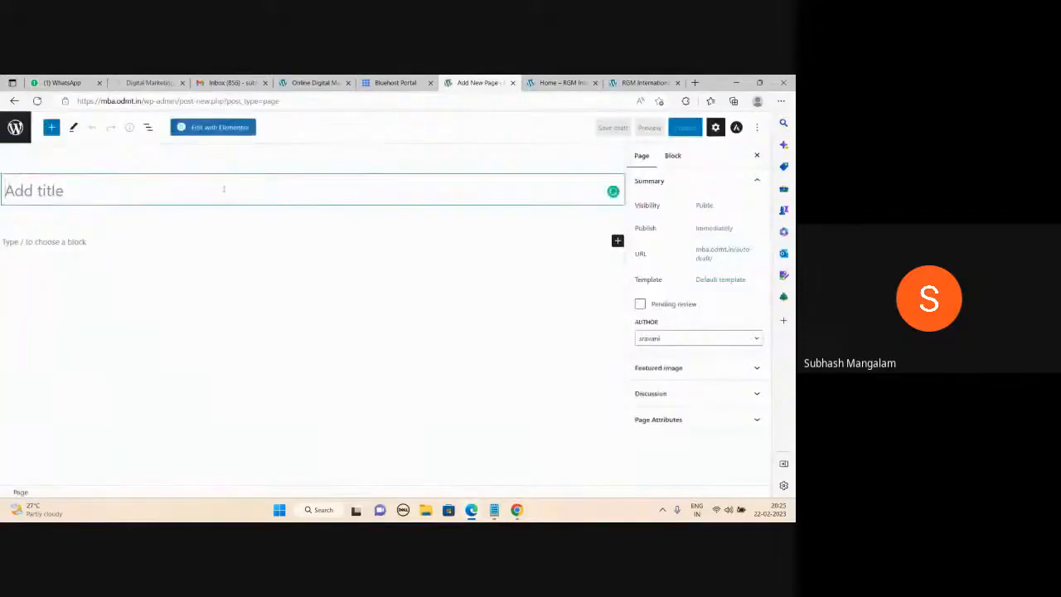
pyautogui.write('About Us')
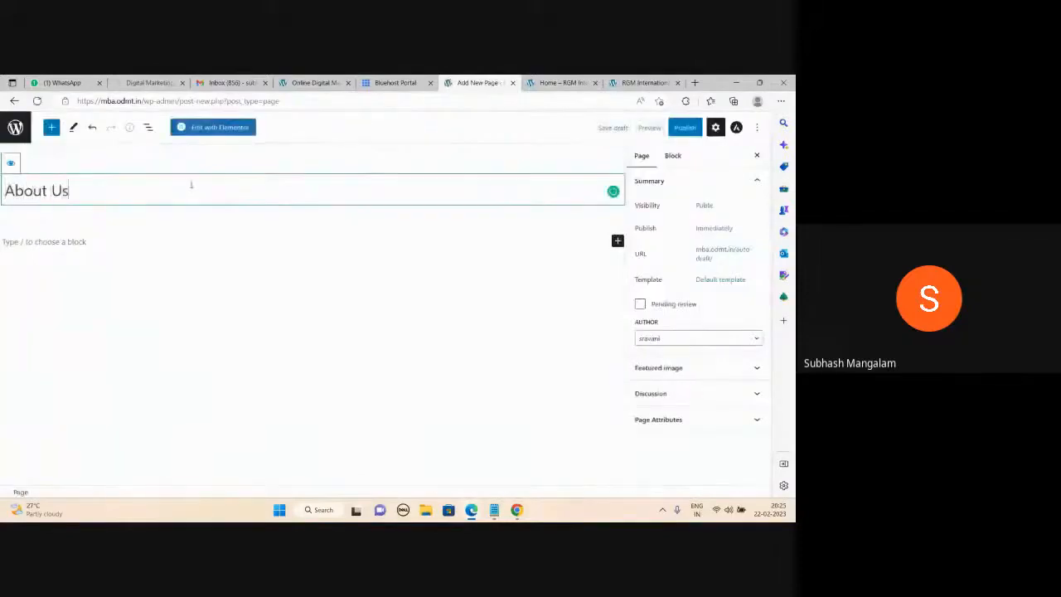
pyautogui.click(681, 128)
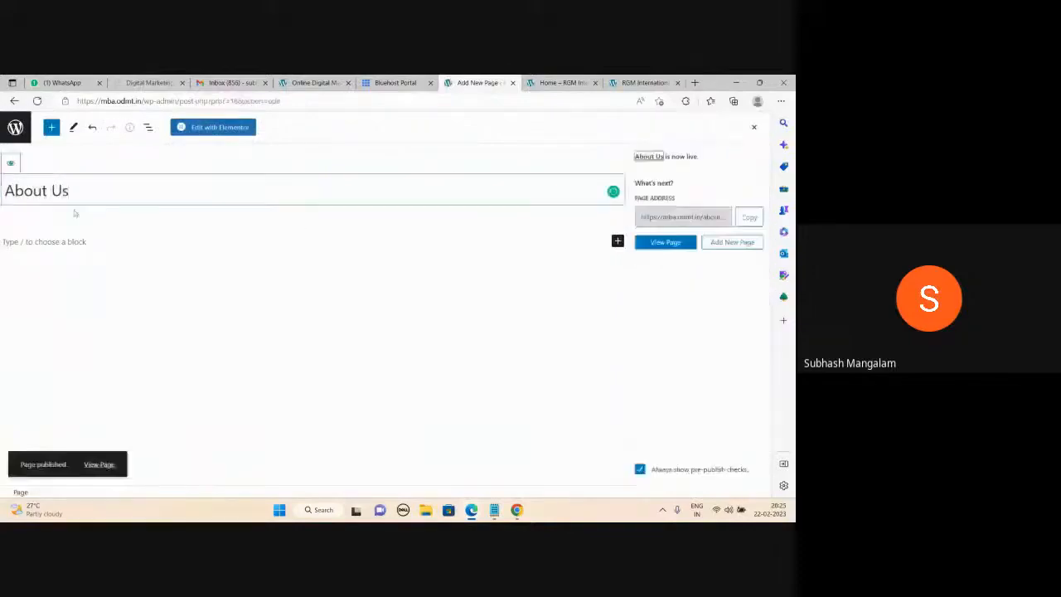
pyautogui.click(15, 133)
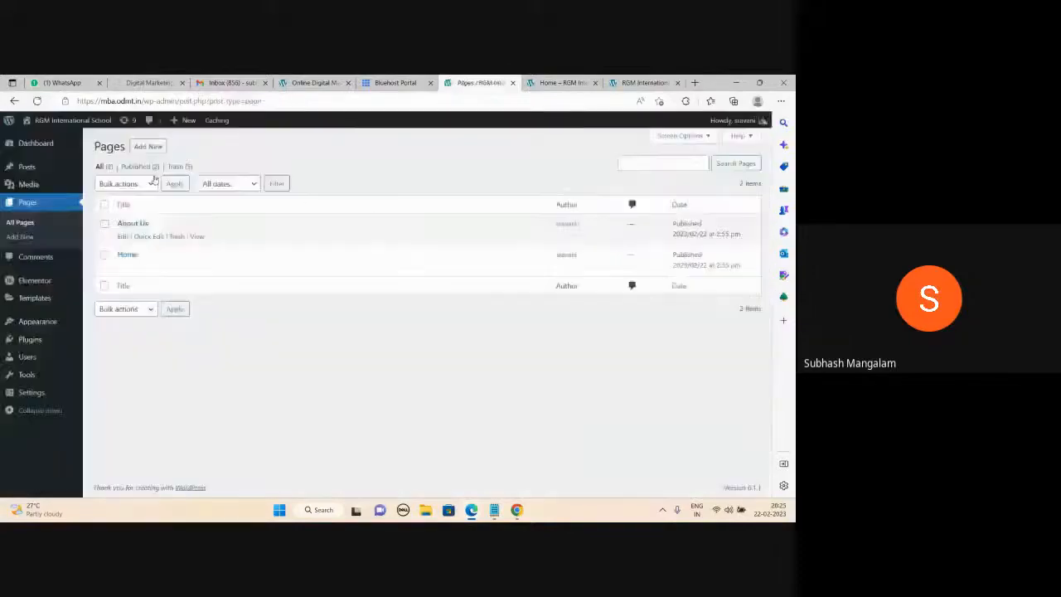
pyautogui.click(148, 146)
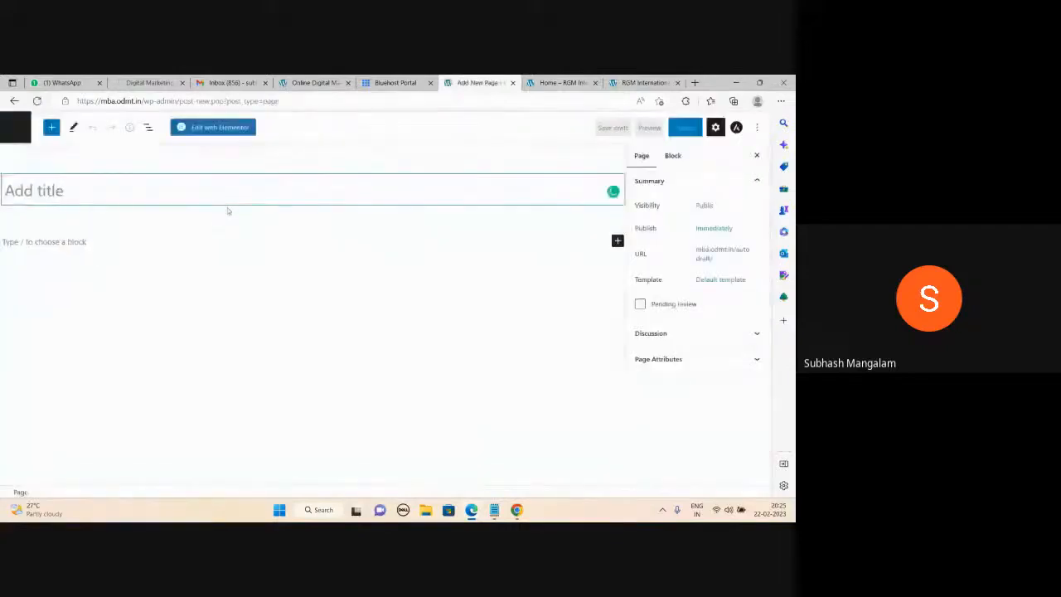
# Publish pages titled 'Contact Us' and 'Services'.
pyautogui.write('Contact Us')
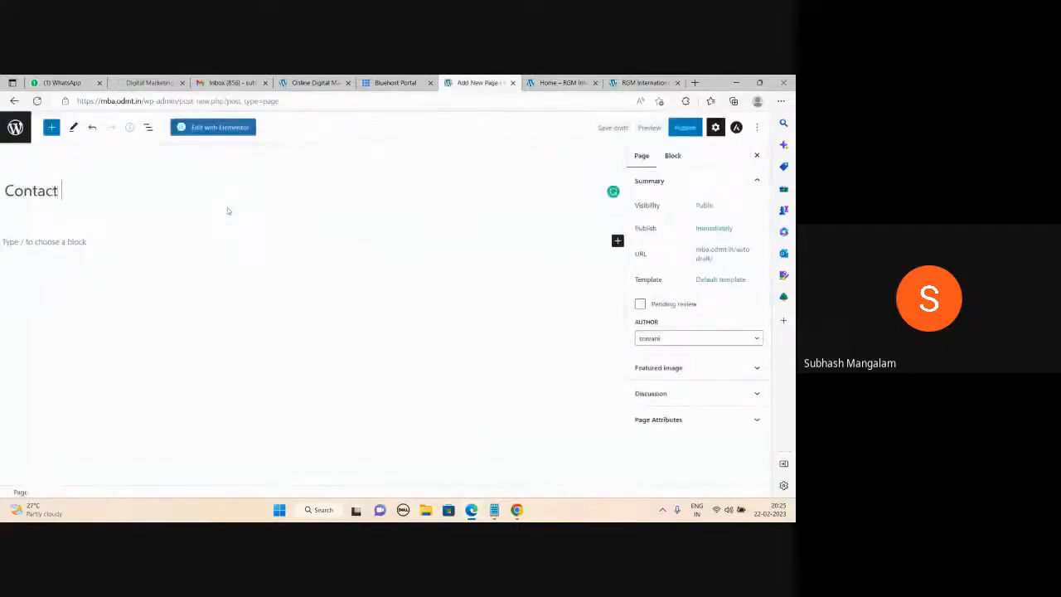
pyautogui.click(683, 128)
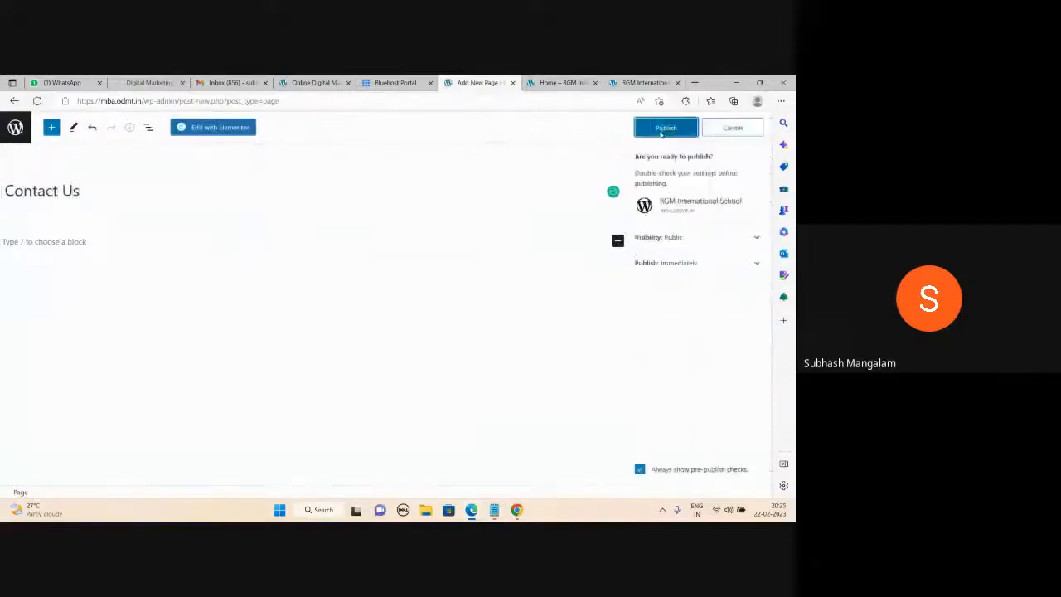
pyautogui.click(668, 127)
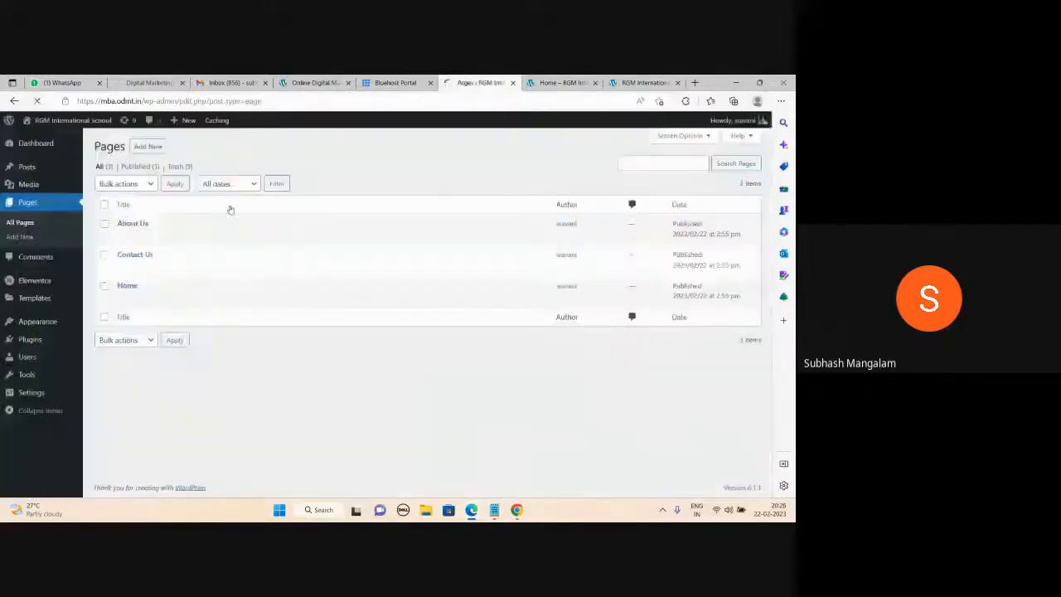
pyautogui.click(157, 147)
pyautogui.write('Services')
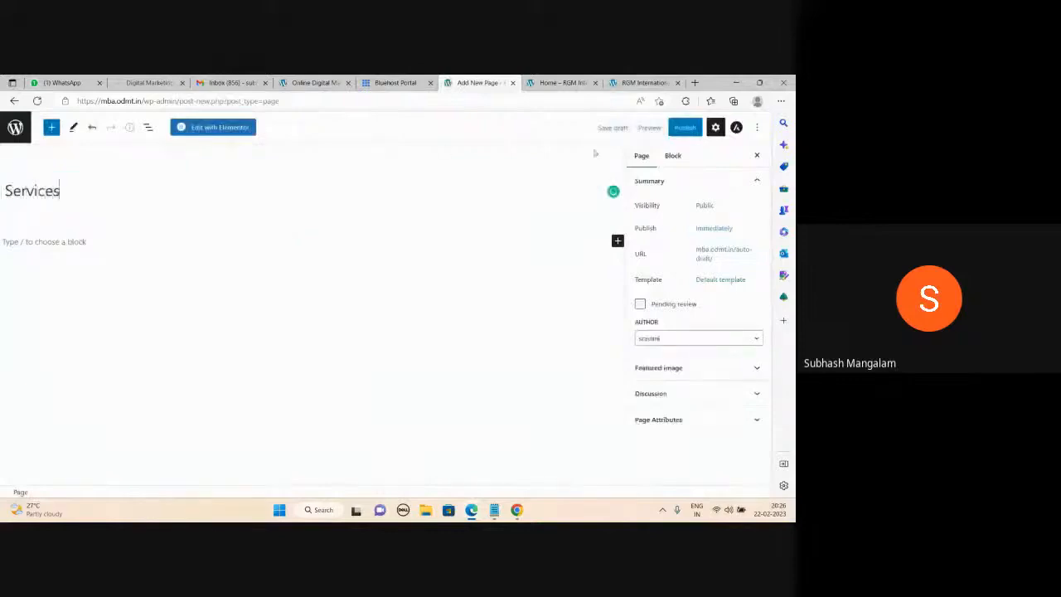
pyautogui.click(675, 128)
pyautogui.click(671, 127)
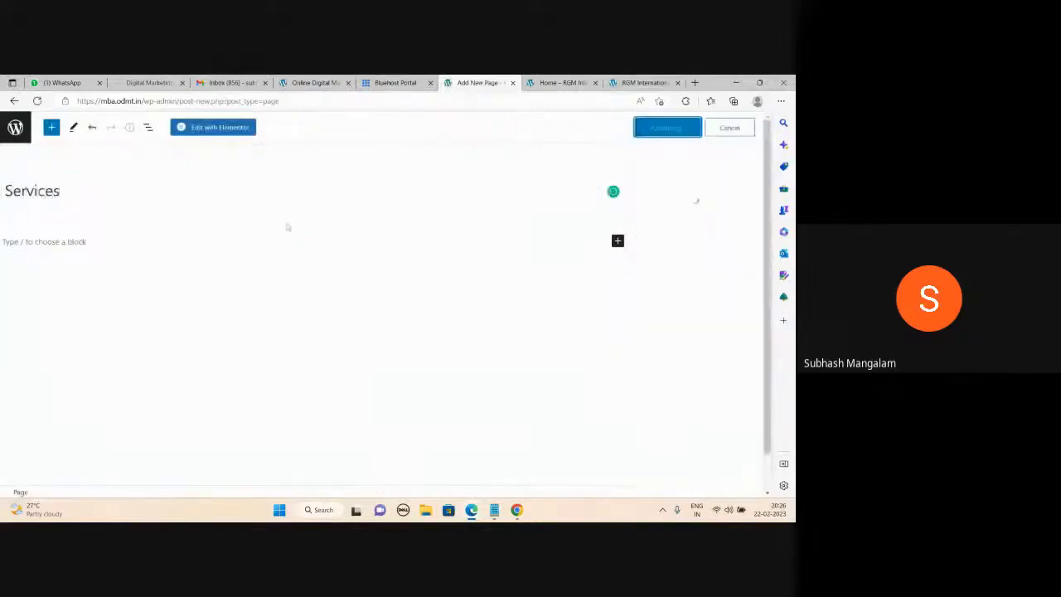
pyautogui.click(15, 129)
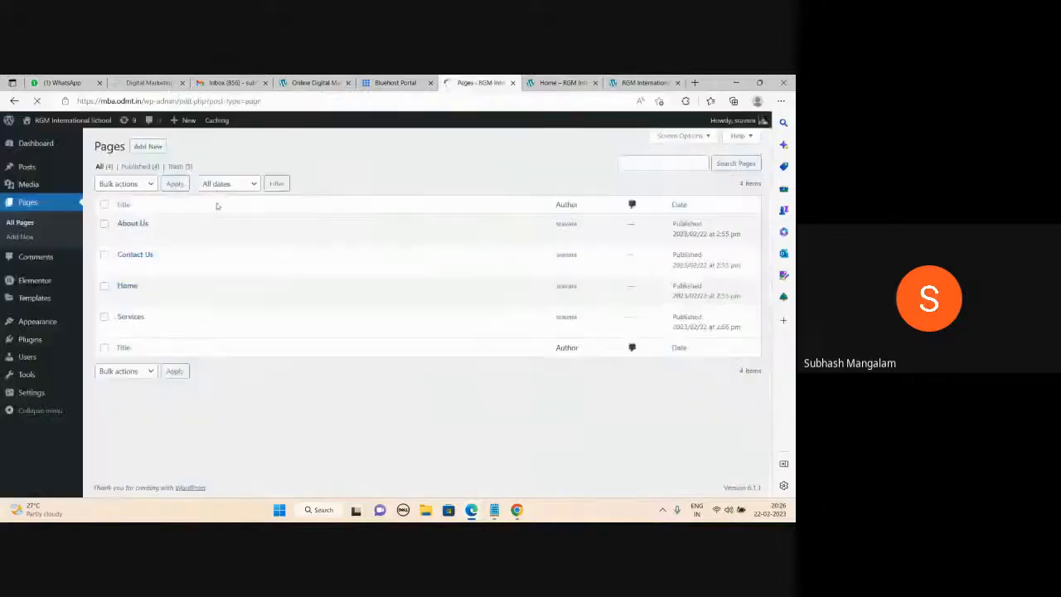
# Publish pages titled 'Cardiology' and 'Gynaecology'.
pyautogui.click(147, 146)
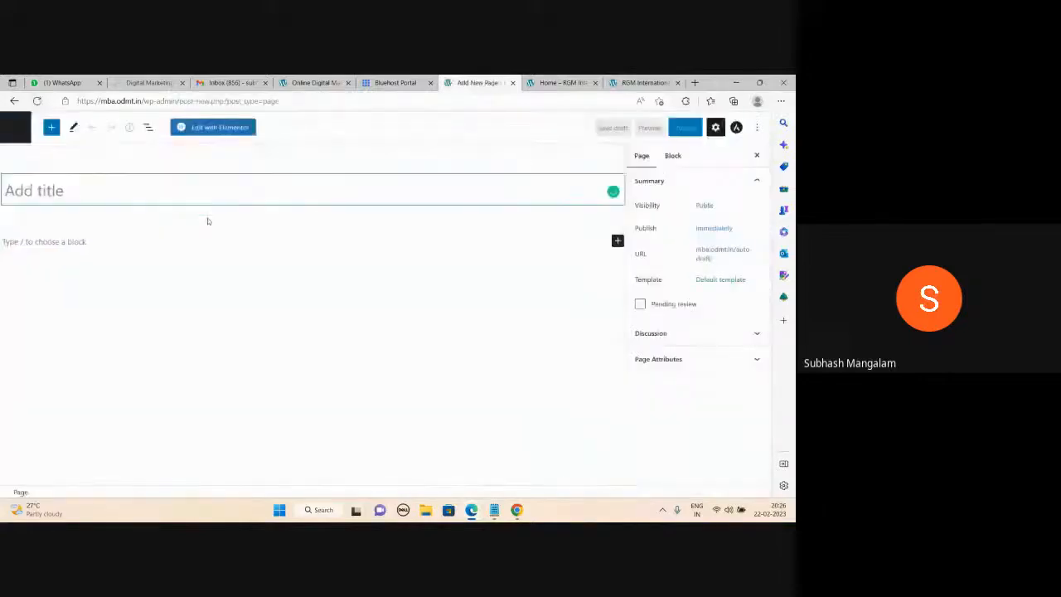
pyautogui.write('Cardiology')
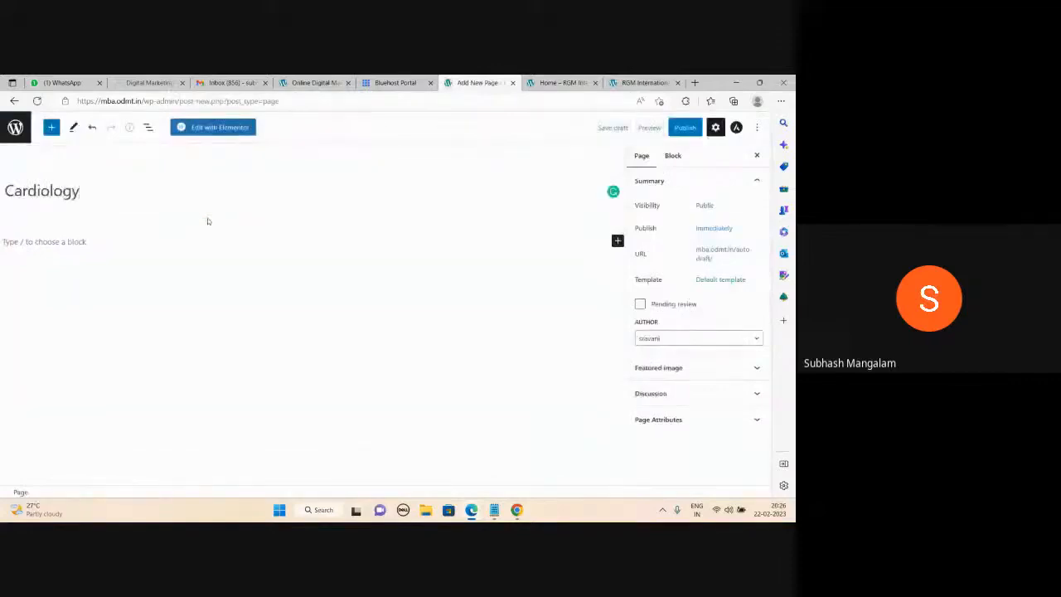
pyautogui.click(688, 128)
pyautogui.click(668, 127)
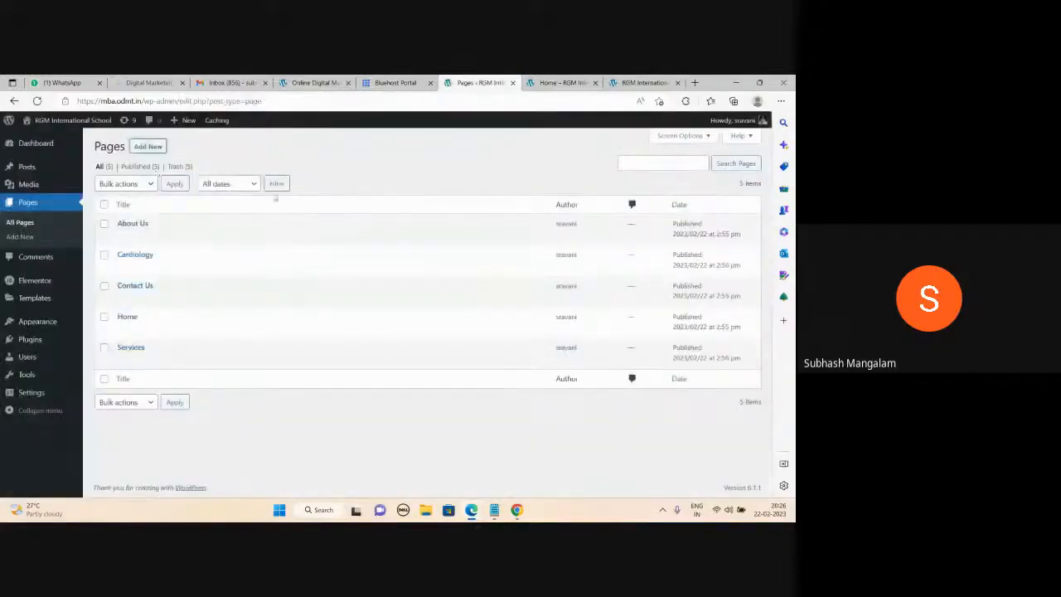
pyautogui.click(147, 146)
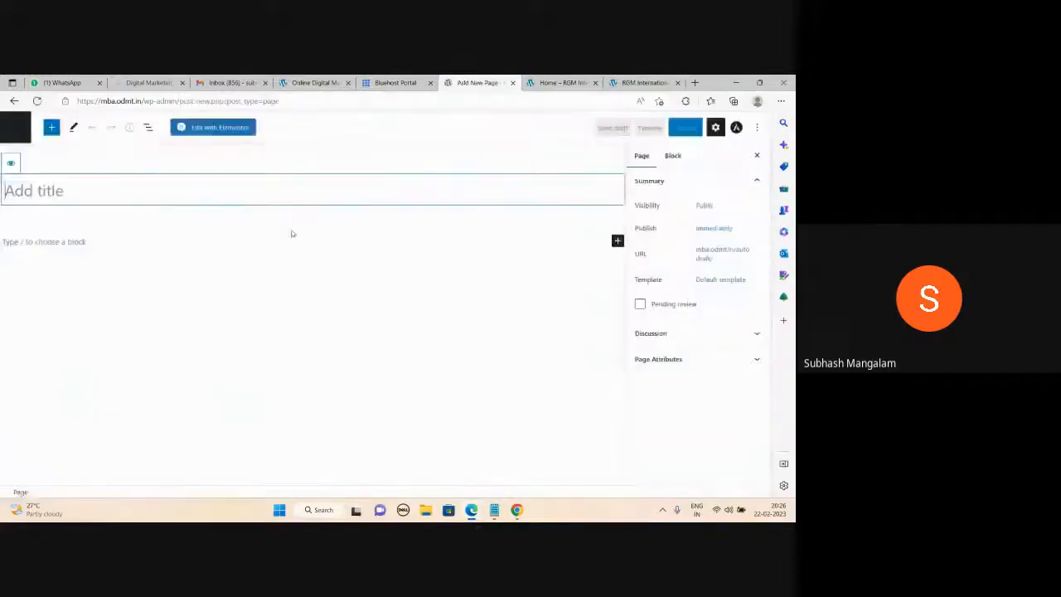
pyautogui.write('Gynae')
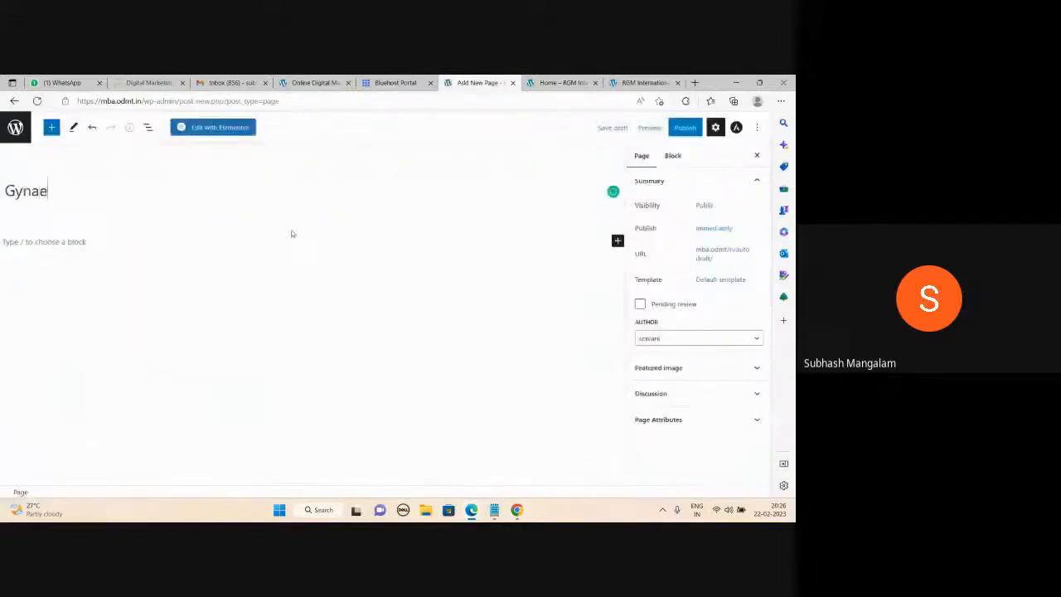
pyautogui.write('cology')
pyautogui.click(688, 128)
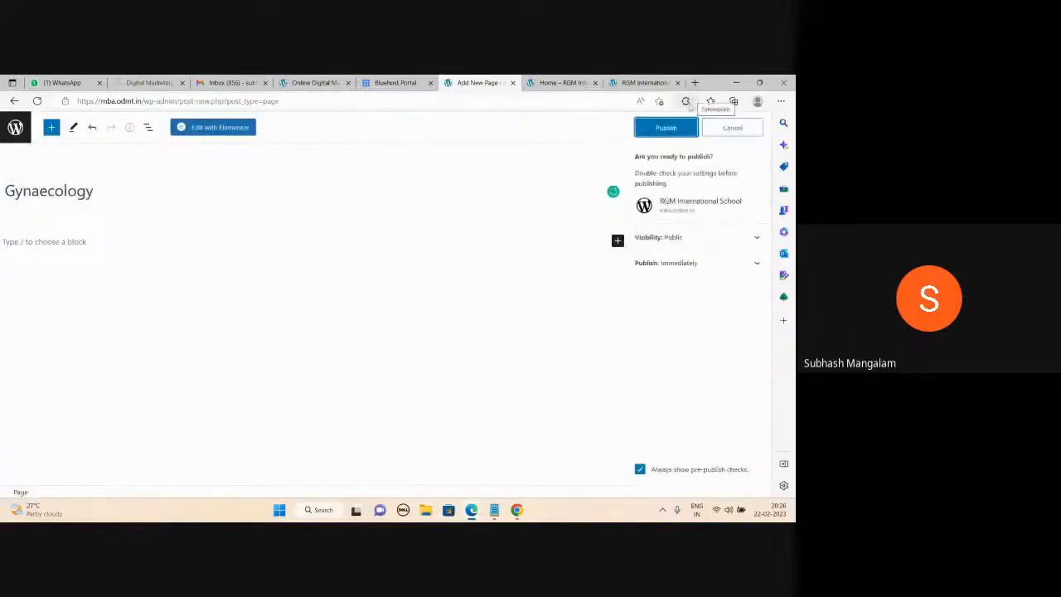
pyautogui.click(672, 130)
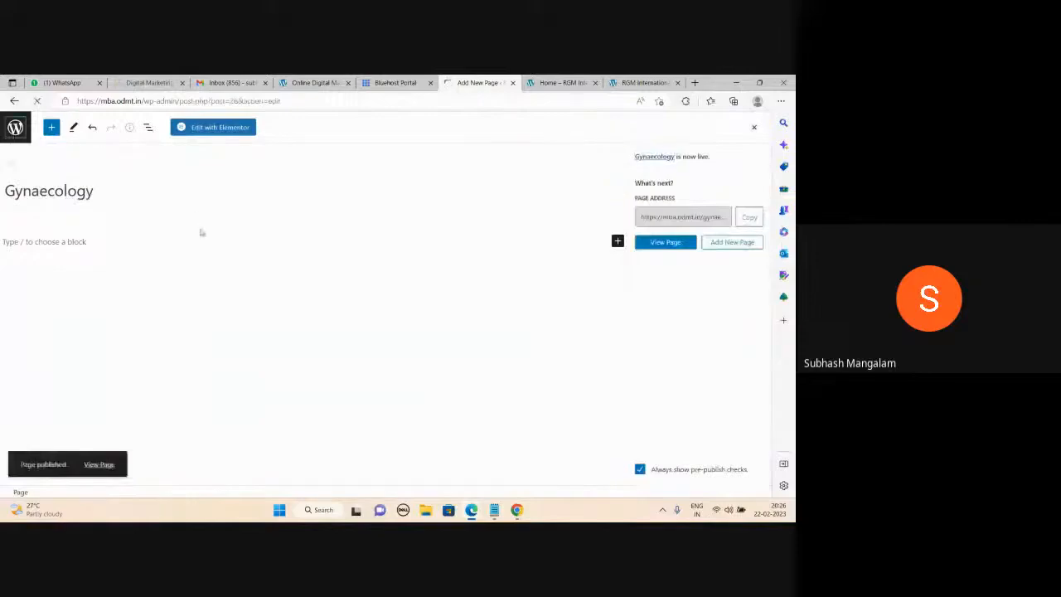
# Publish a 'Pediatrics' page, then return to the Pages list.
pyautogui.click(145, 150)
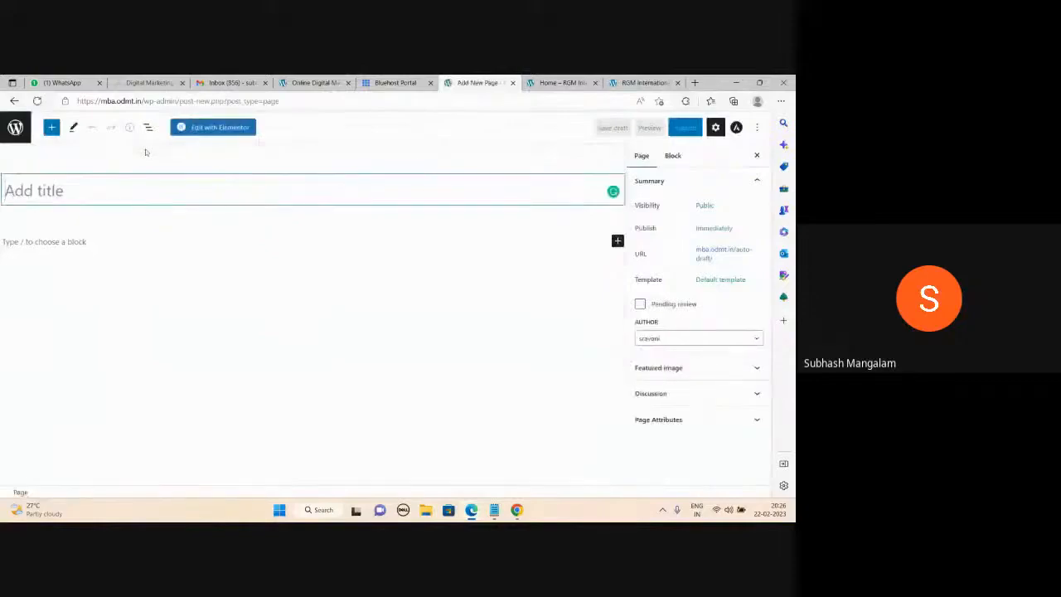
pyautogui.write('Ped')
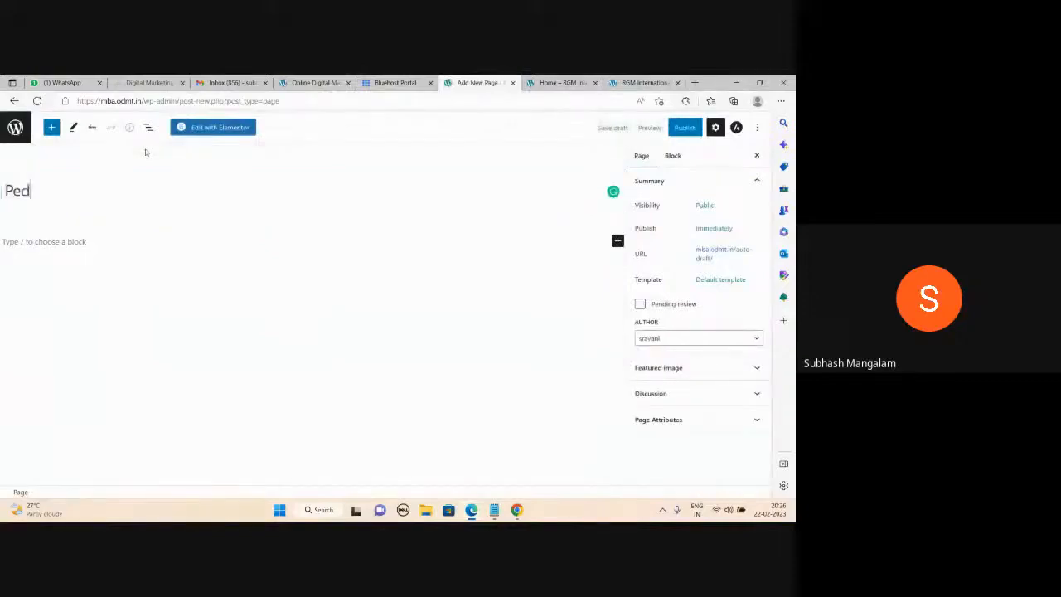
pyautogui.write('iatrics')
pyautogui.click(672, 131)
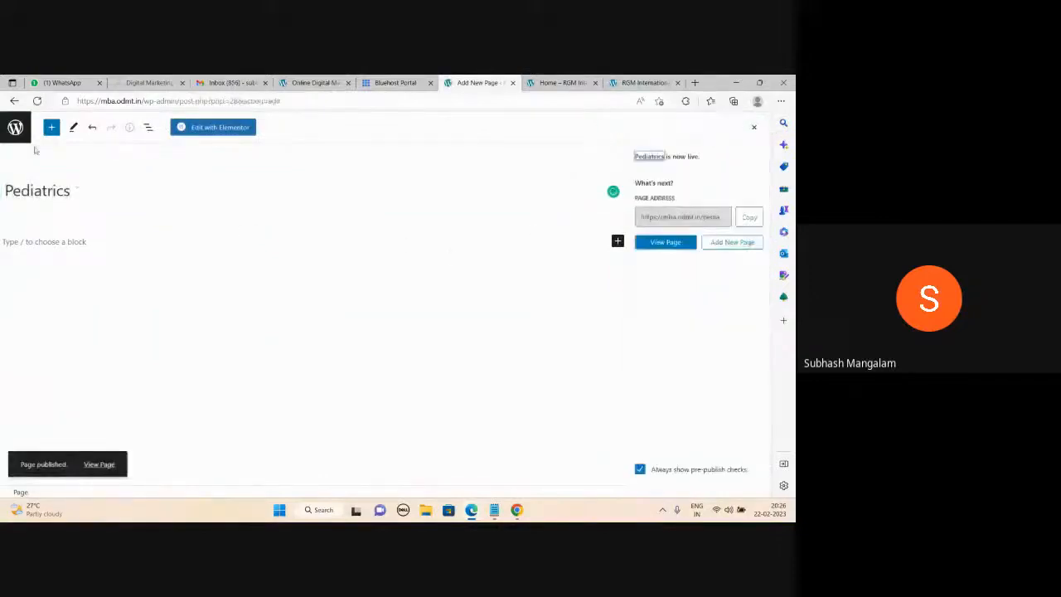
pyautogui.click(14, 126)
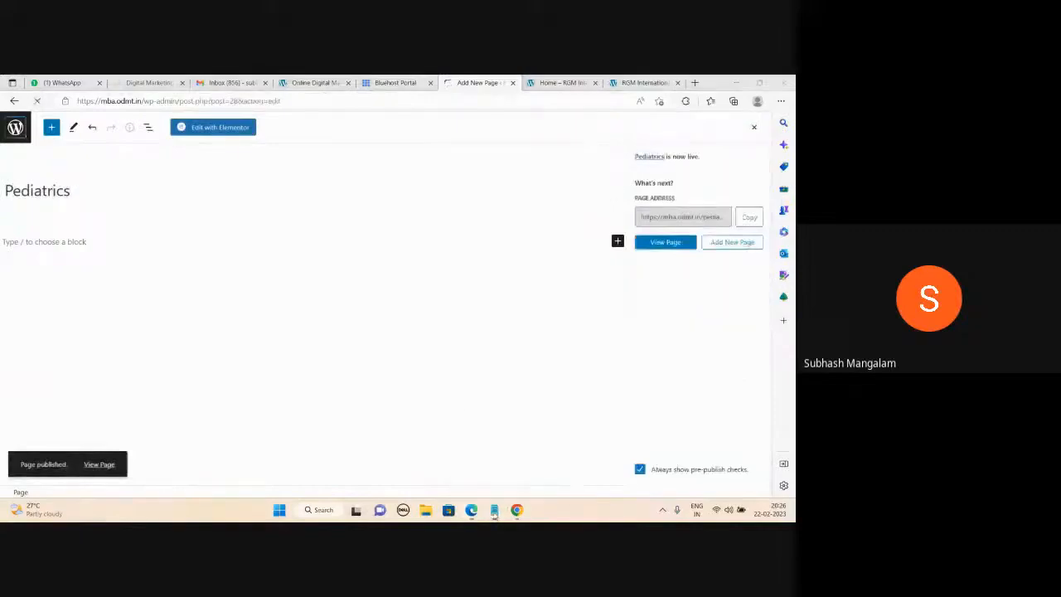
pyautogui.click(494, 509)
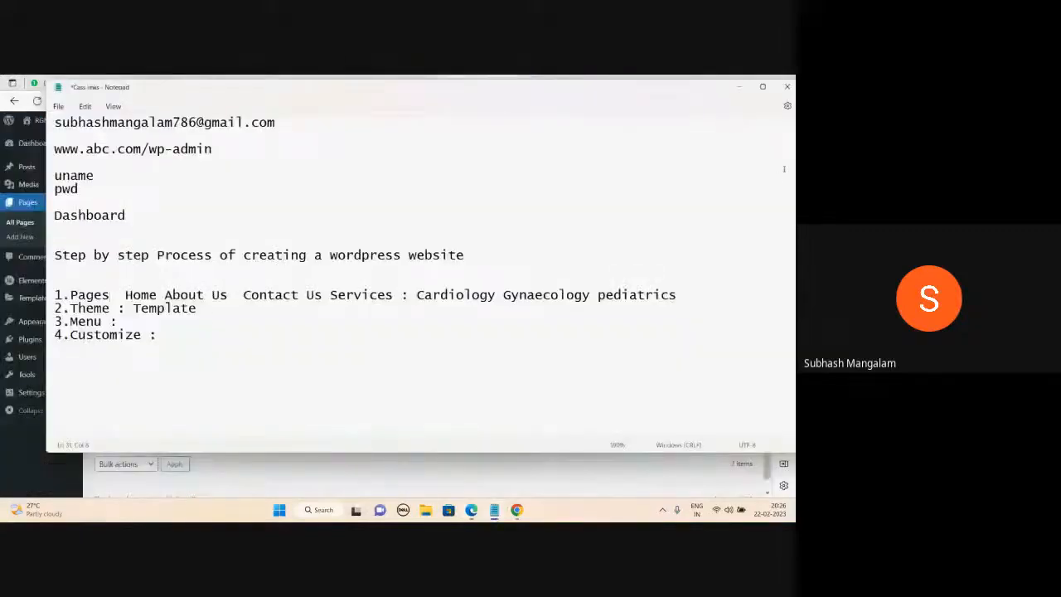
# Check the Theme step in the Notepad checklist, then minimize it to reveal the seven pages.
pyautogui.click(739, 86)
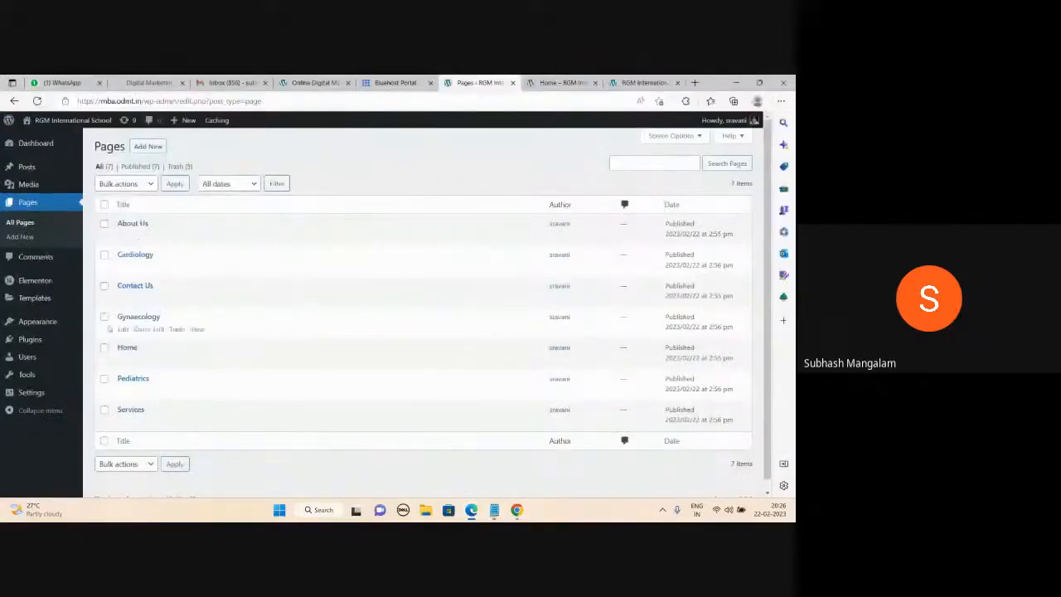
pyautogui.moveTo(211, 323)
pyautogui.click(494, 510)
pyautogui.press('Down')
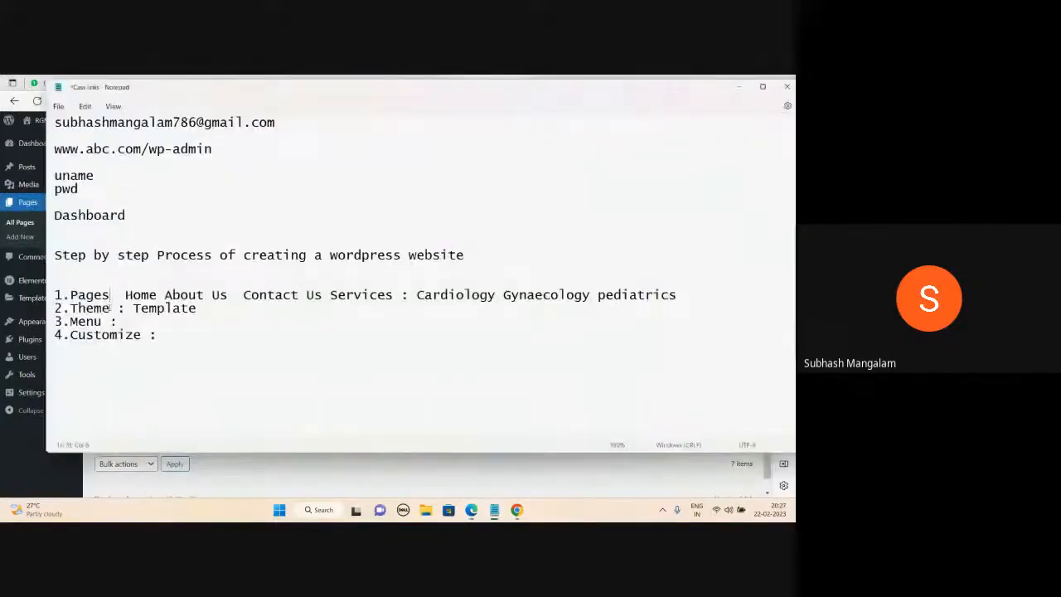
pyautogui.click(739, 86)
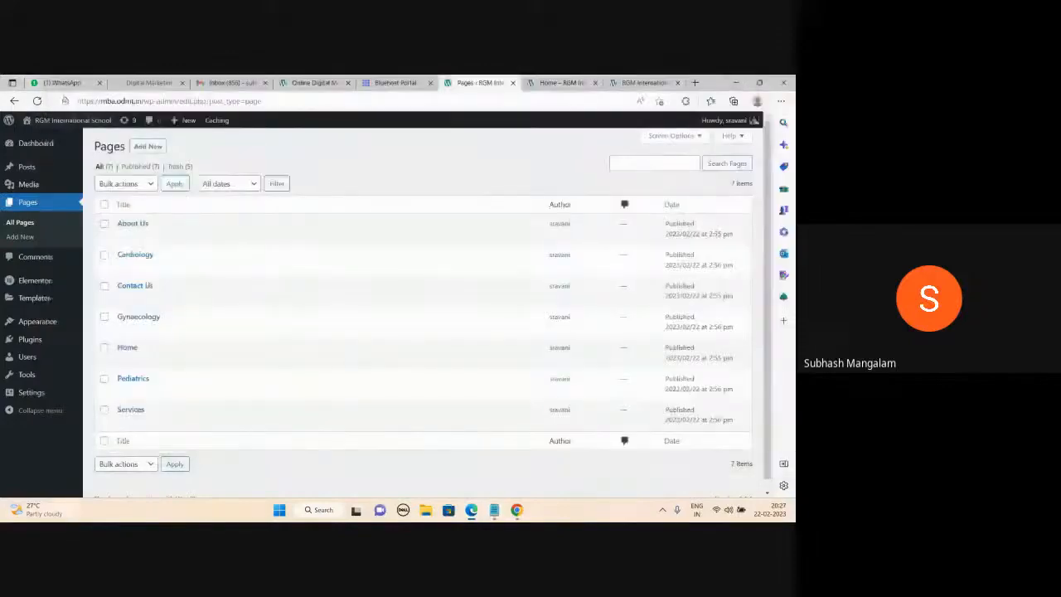
pyautogui.moveTo(399, 261)
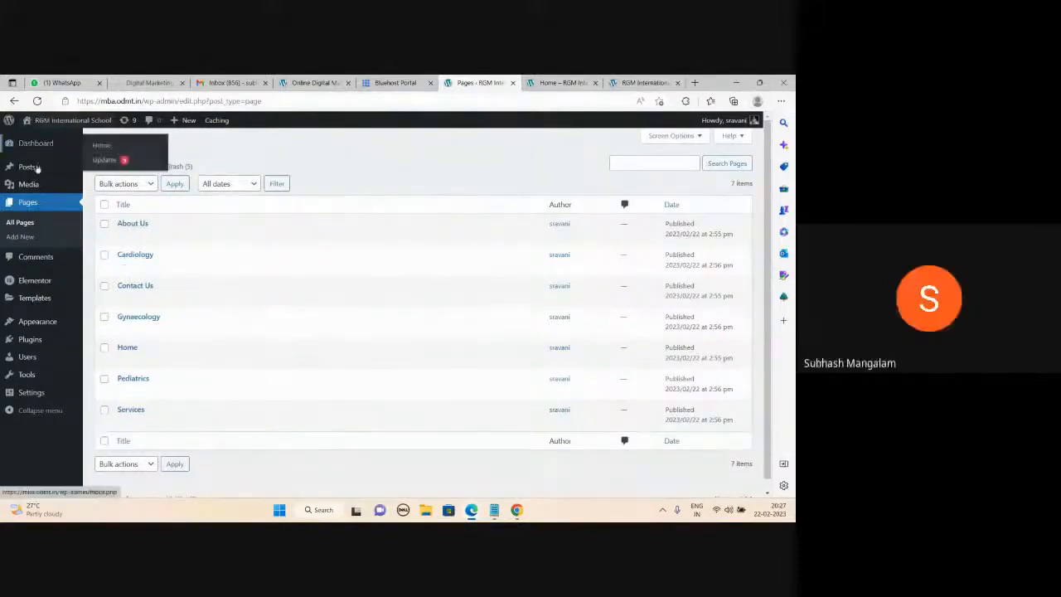
pyautogui.moveTo(77, 176)
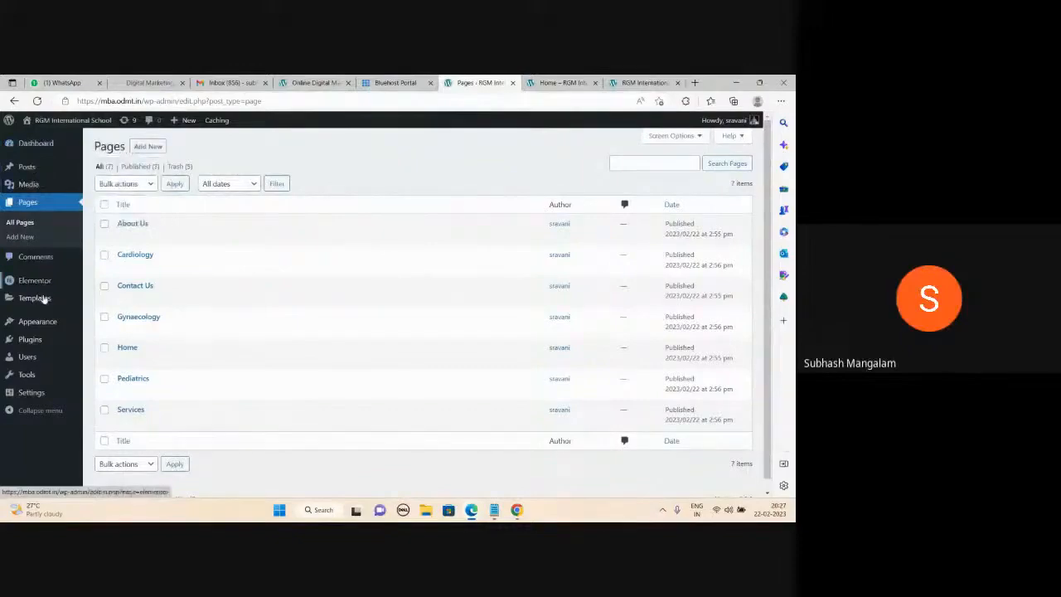
pyautogui.moveTo(42, 296)
pyautogui.moveTo(41, 325)
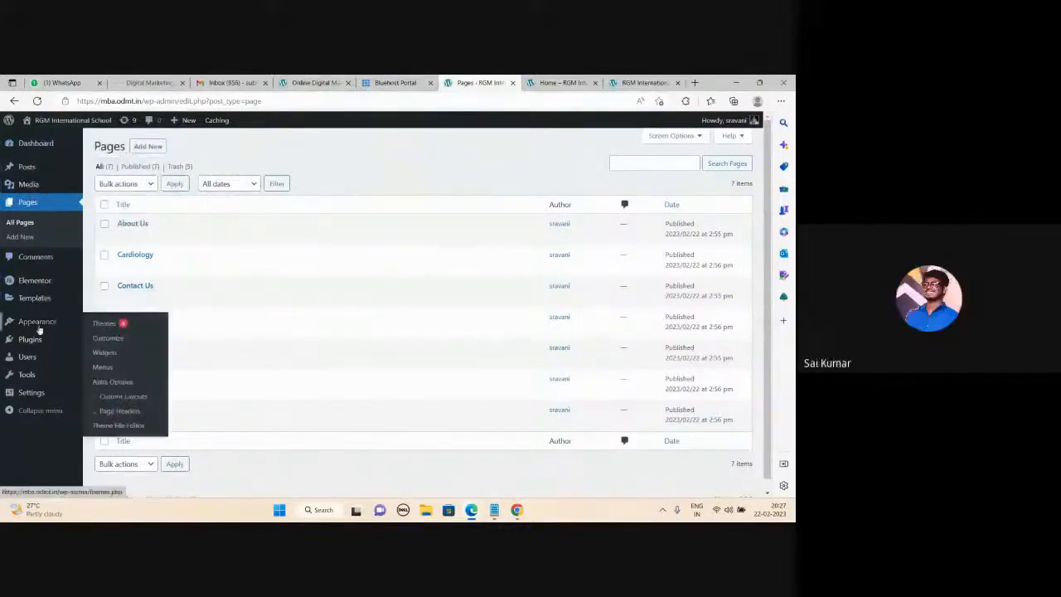
pyautogui.click(100, 326)
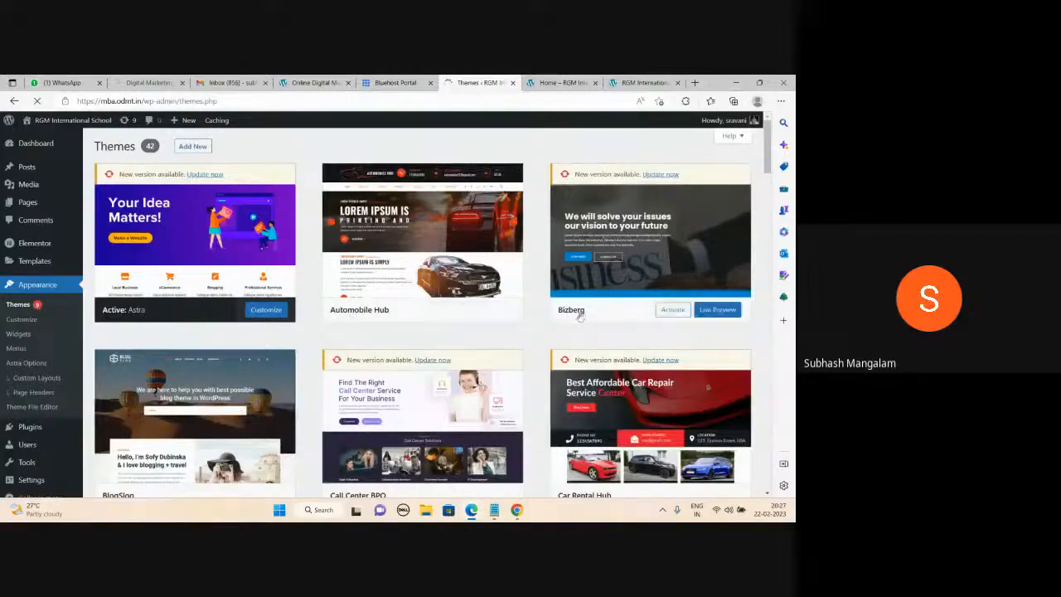
pyautogui.scroll(-2, 291, 395)
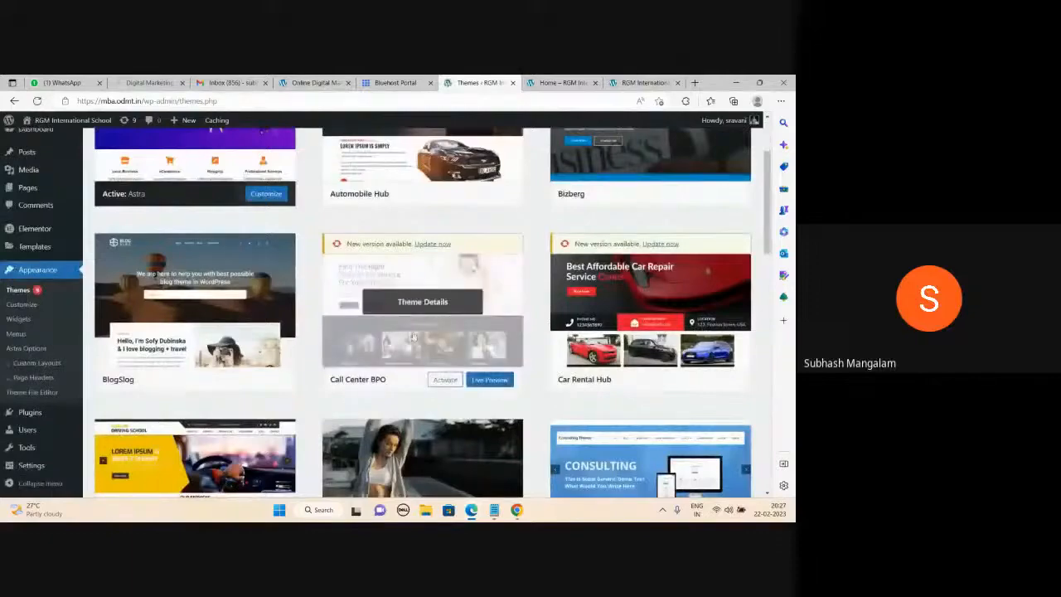
pyautogui.scroll(-2, 628, 243)
pyautogui.scroll(-2, 630, 229)
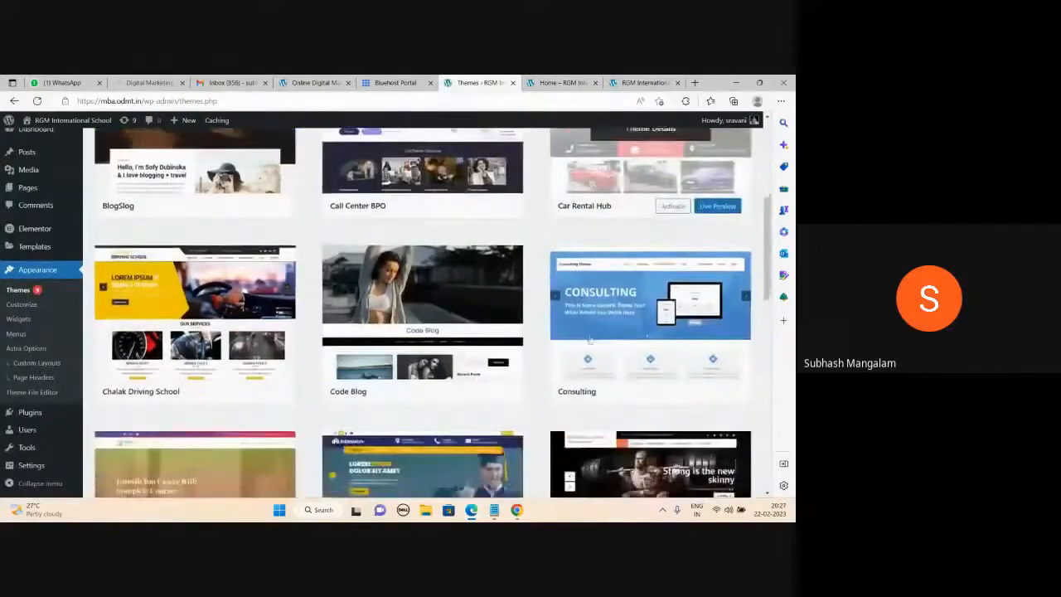
pyautogui.scroll(-3, 595, 349)
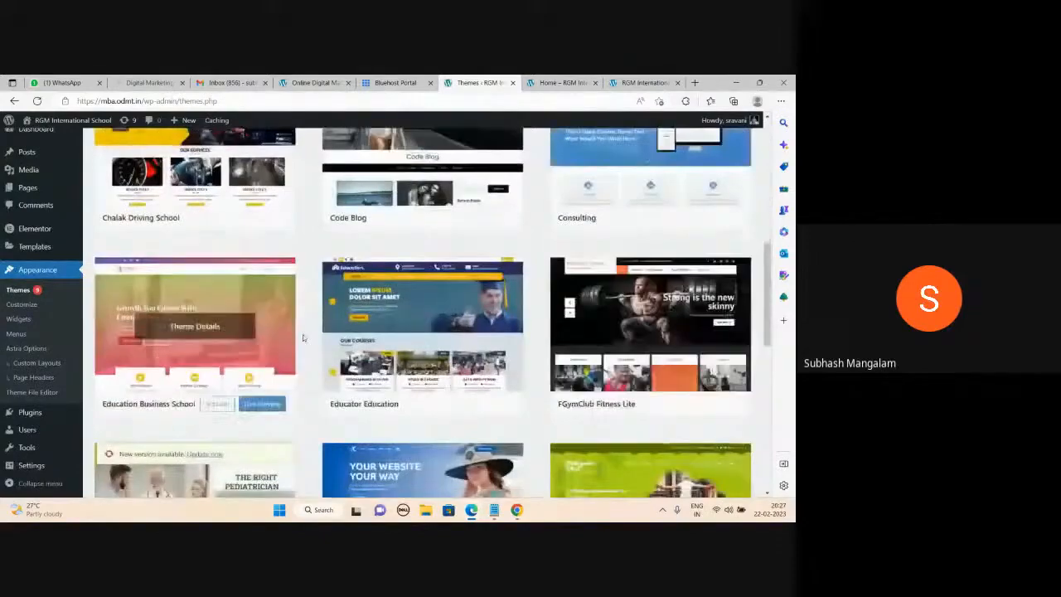
pyautogui.scroll(-3, 218, 395)
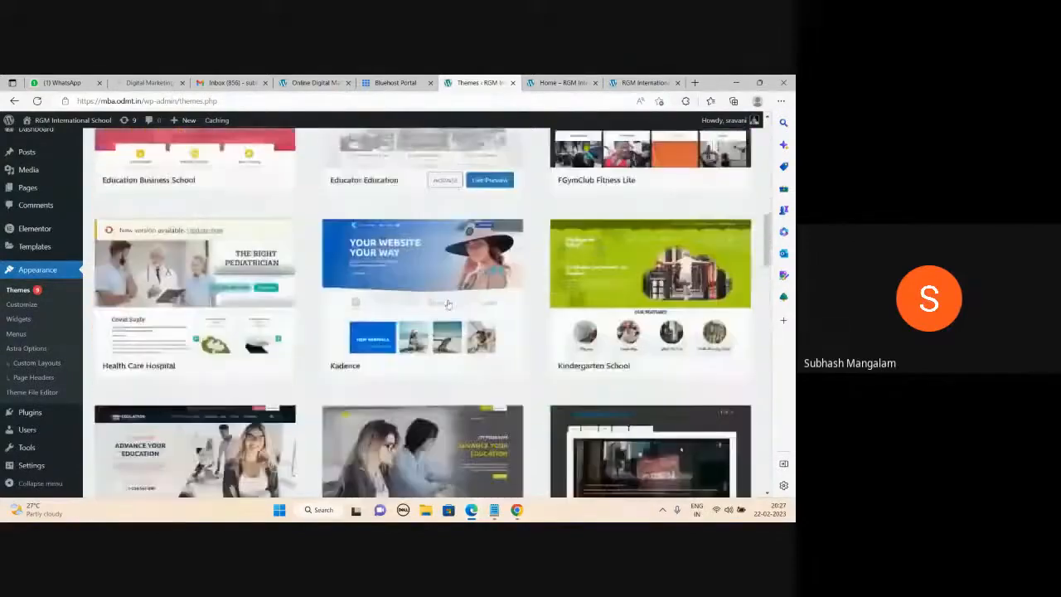
pyautogui.scroll(-6, 530, 300)
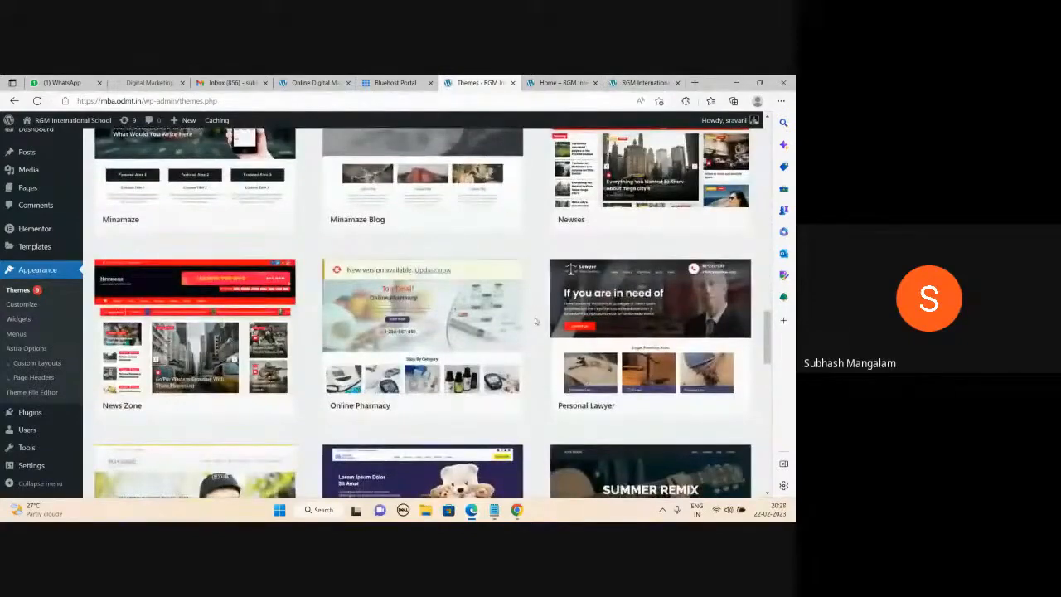
pyautogui.scroll(10, 535, 320)
pyautogui.scroll(6, 534, 320)
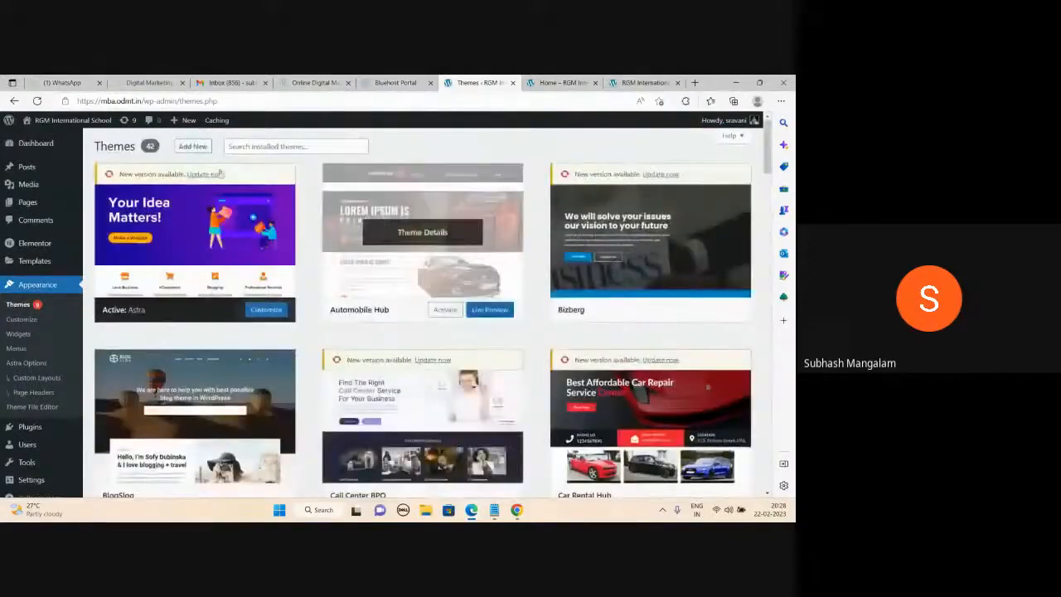
# Search Add Themes for 'minimalist' and activate the Minamaze theme.
pyautogui.click(207, 147)
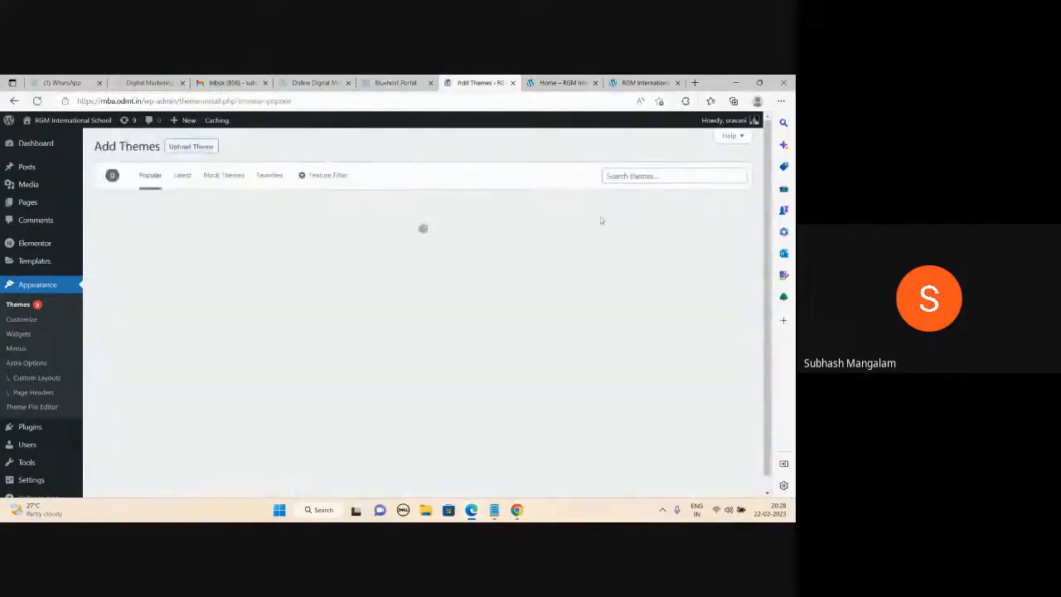
pyautogui.click(628, 176)
pyautogui.write('minimal')
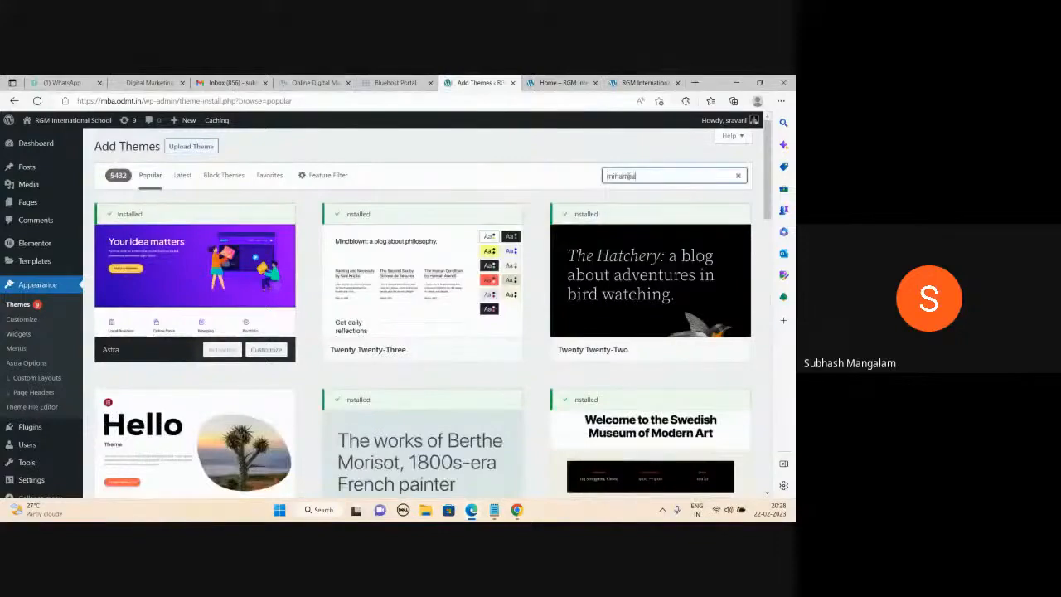
pyautogui.write('ist')
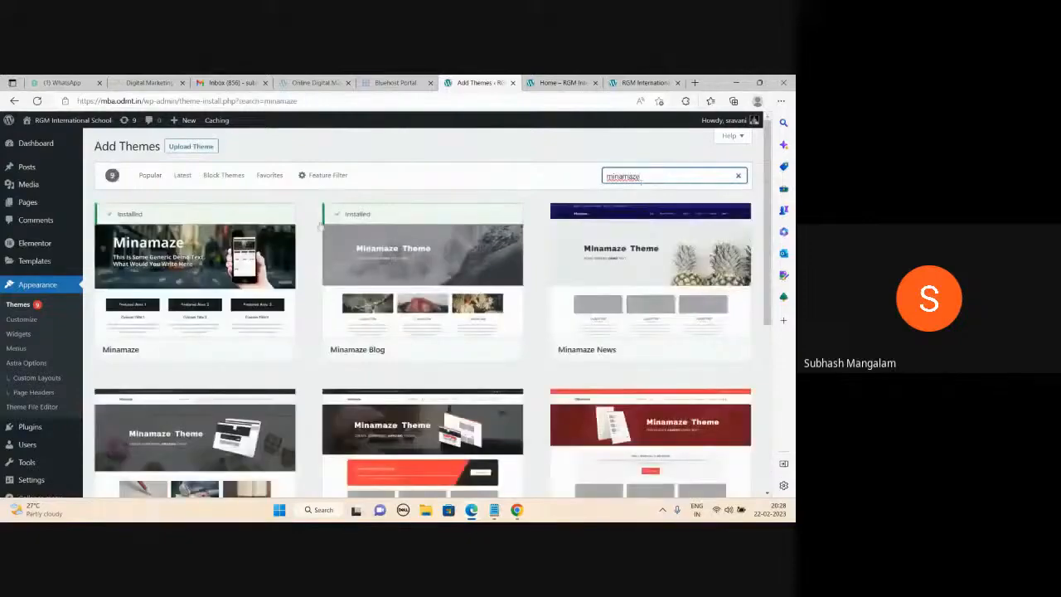
pyautogui.moveTo(240, 280)
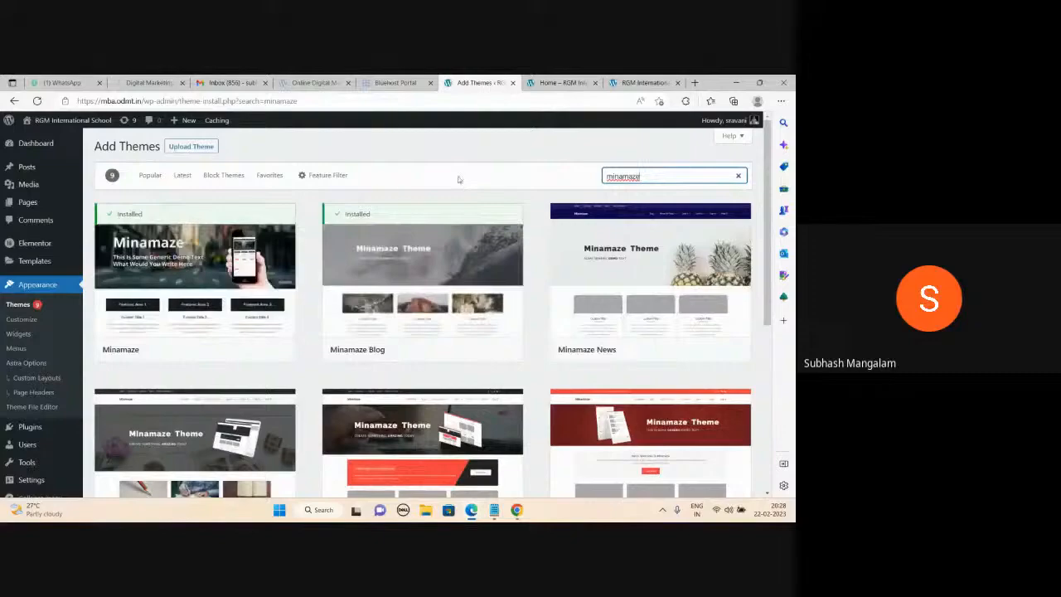
pyautogui.moveTo(207, 261)
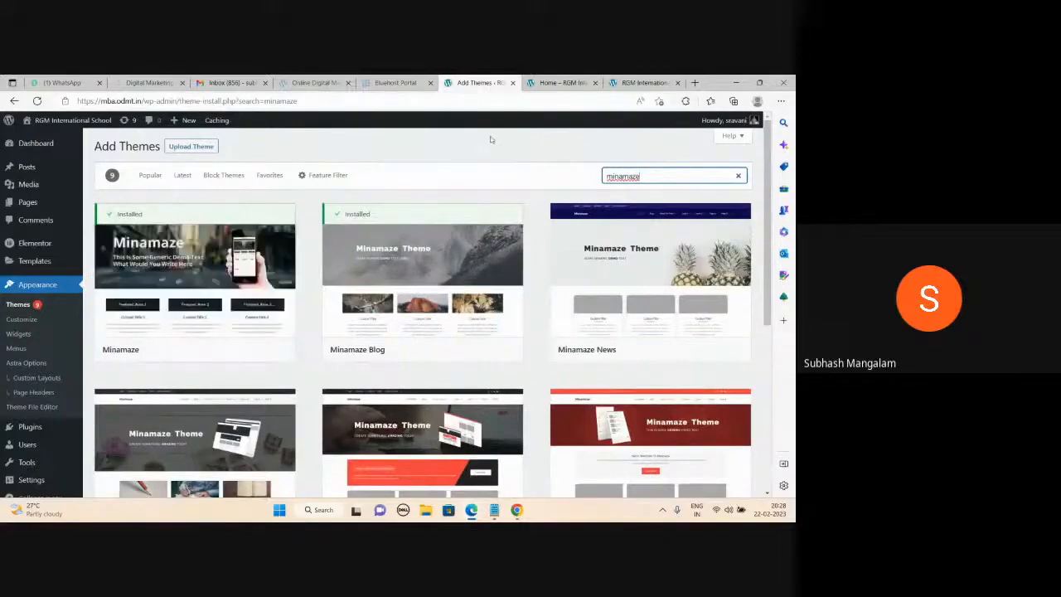
pyautogui.moveTo(186, 282)
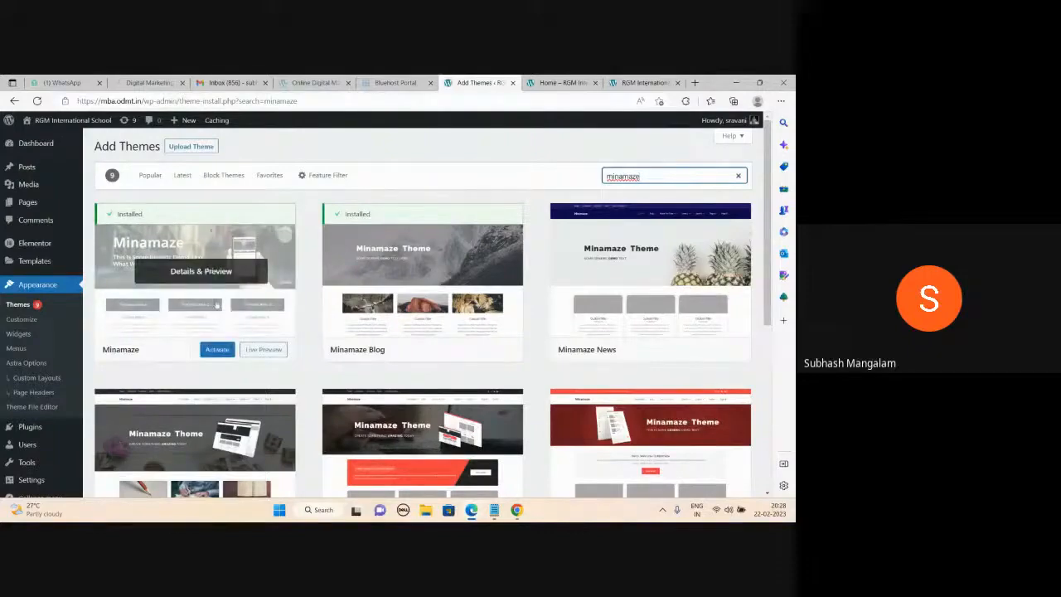
pyautogui.click(218, 350)
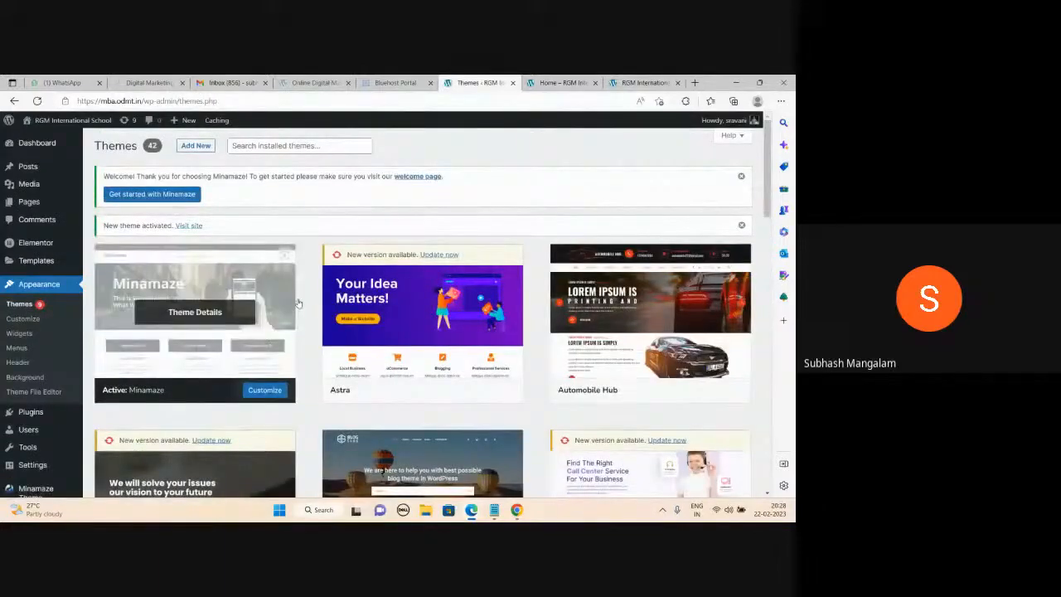
# Reload the live site tab to see the Minamaze theme, then switch to the Notepad notes.
pyautogui.hotkey('ctrl', 'Tab')
pyautogui.hotkey('ctrl', 'Tab')
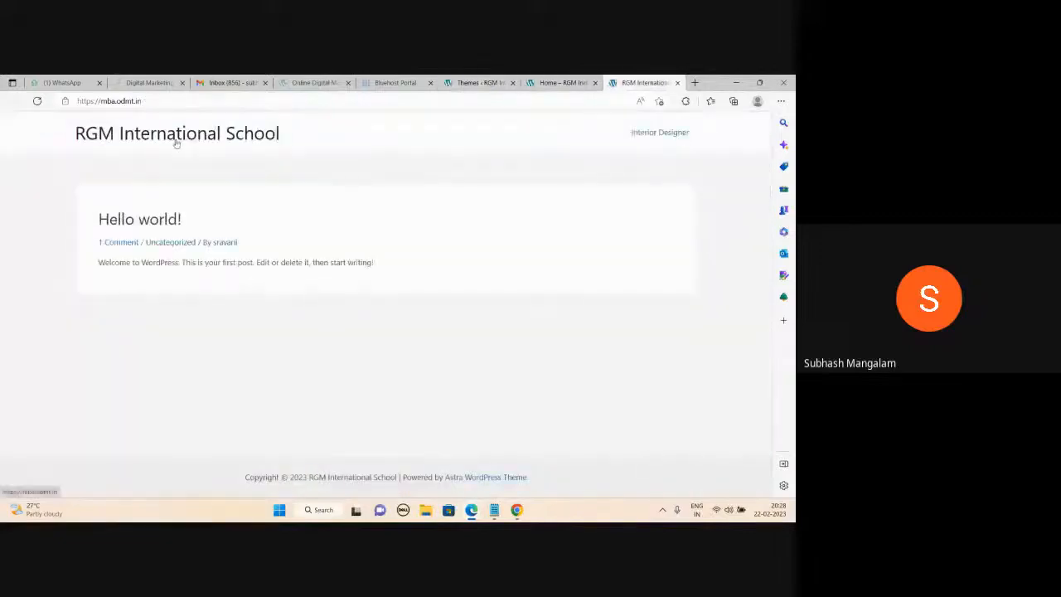
pyautogui.hotkey('ctrl', 'shift', 'Tab')
pyautogui.hotkey('ctrl', 'shift', 'Tab')
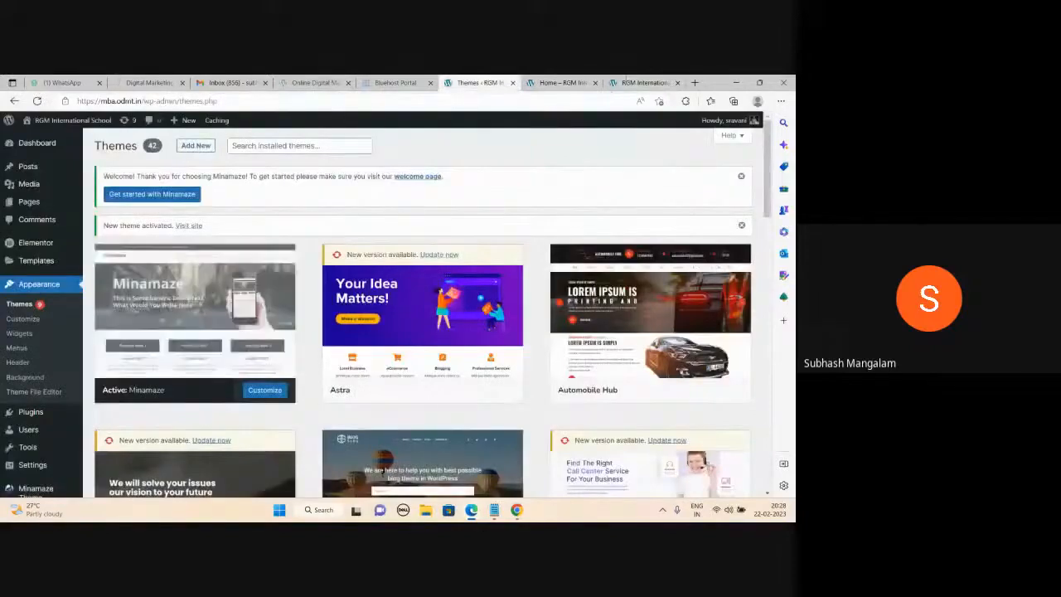
pyautogui.hotkey('ctrl', 'Tab')
pyautogui.hotkey('ctrl', 'Tab')
pyautogui.press('F5')
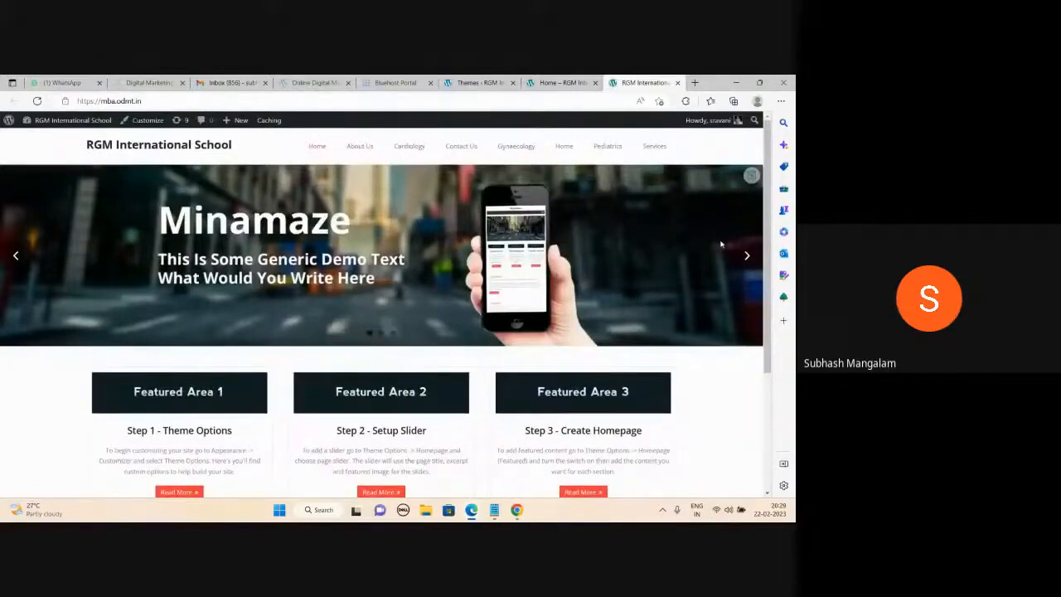
pyautogui.hotkey('alt', 'Tab')
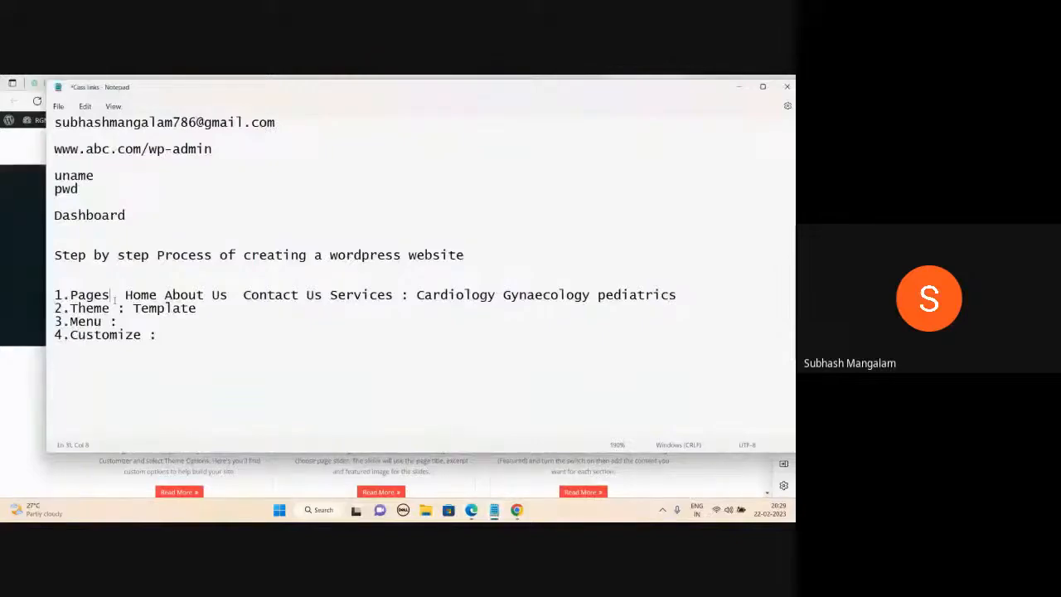
# Go over the Theme, Customize and Menu steps in the notes, then return to the Themes tab.
pyautogui.click(118, 307)
pyautogui.click(142, 334)
pyautogui.click(112, 322)
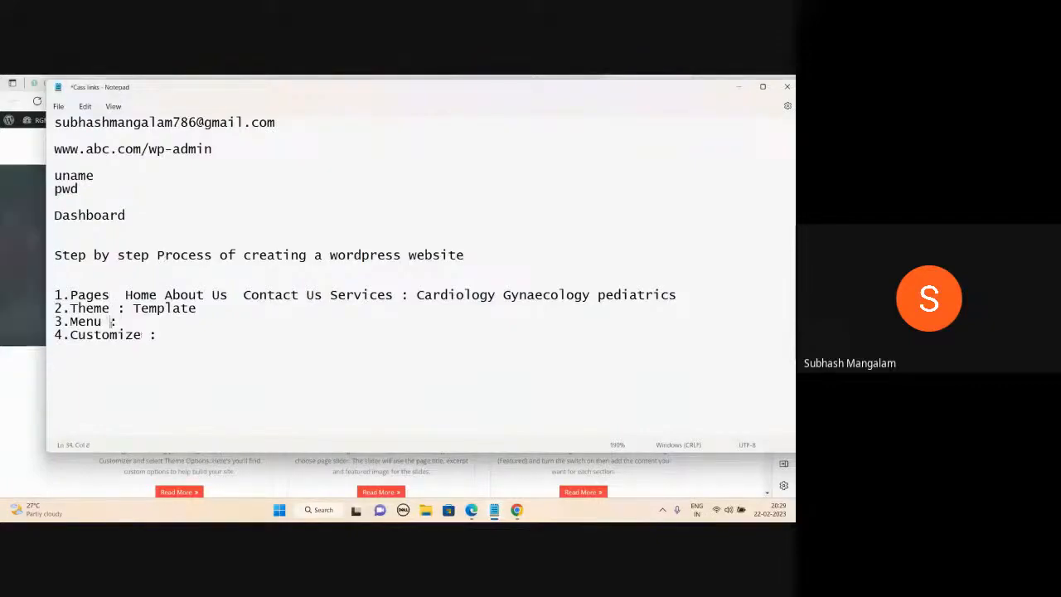
pyautogui.click(740, 88)
pyautogui.click(552, 82)
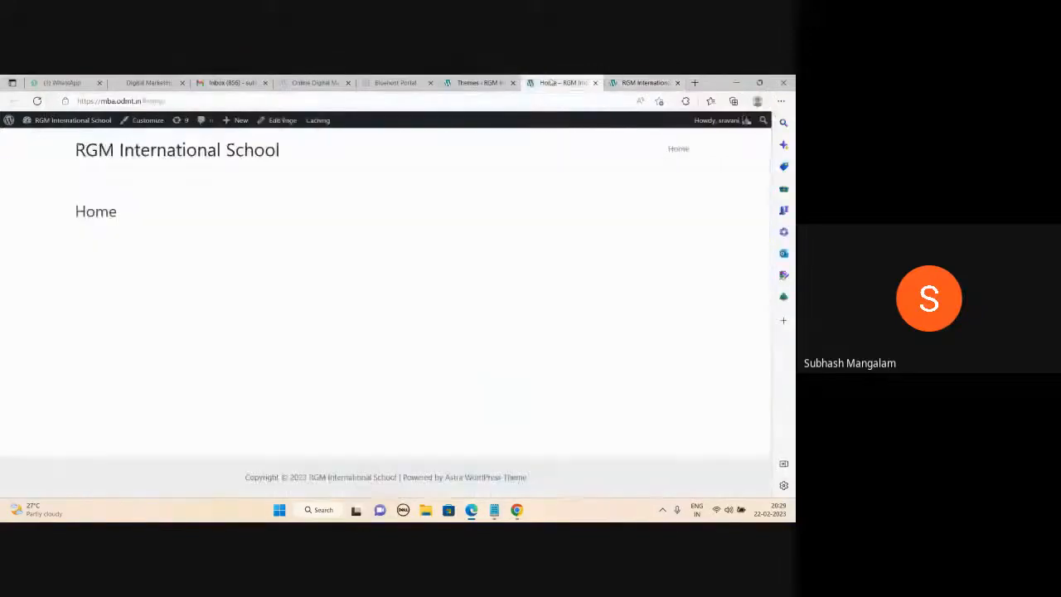
pyautogui.click(495, 83)
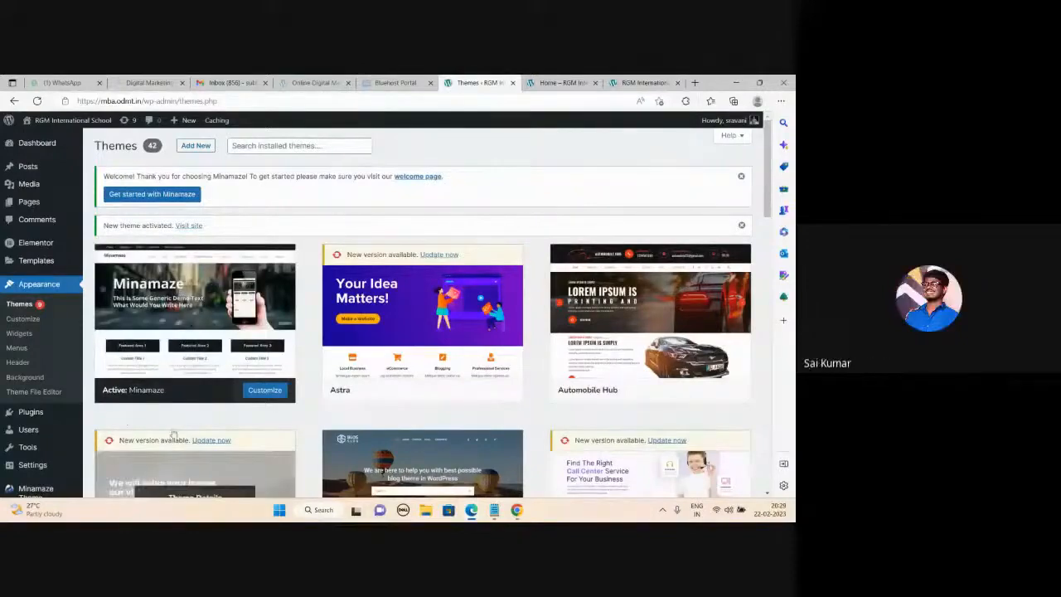
# Under Appearance > Menus, create a new navigation menu named 'abc'.
pyautogui.click(22, 349)
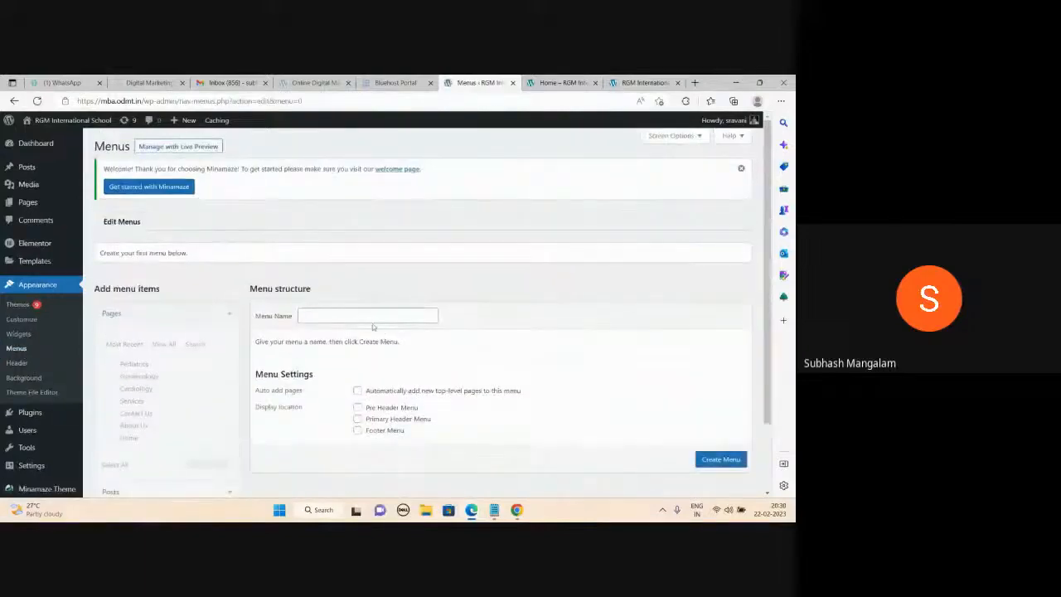
pyautogui.click(329, 315)
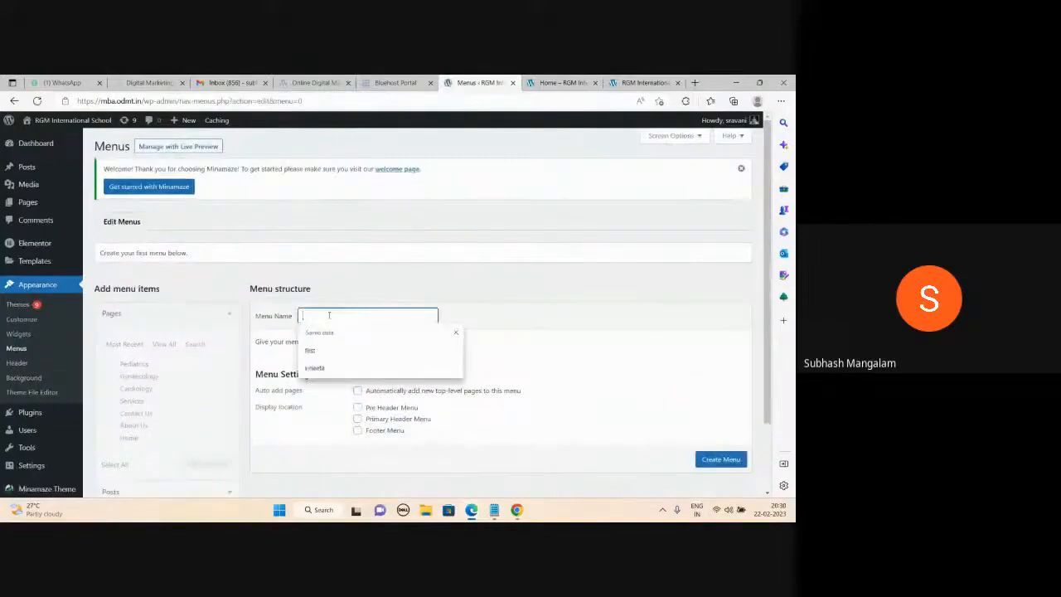
pyautogui.write('misc')
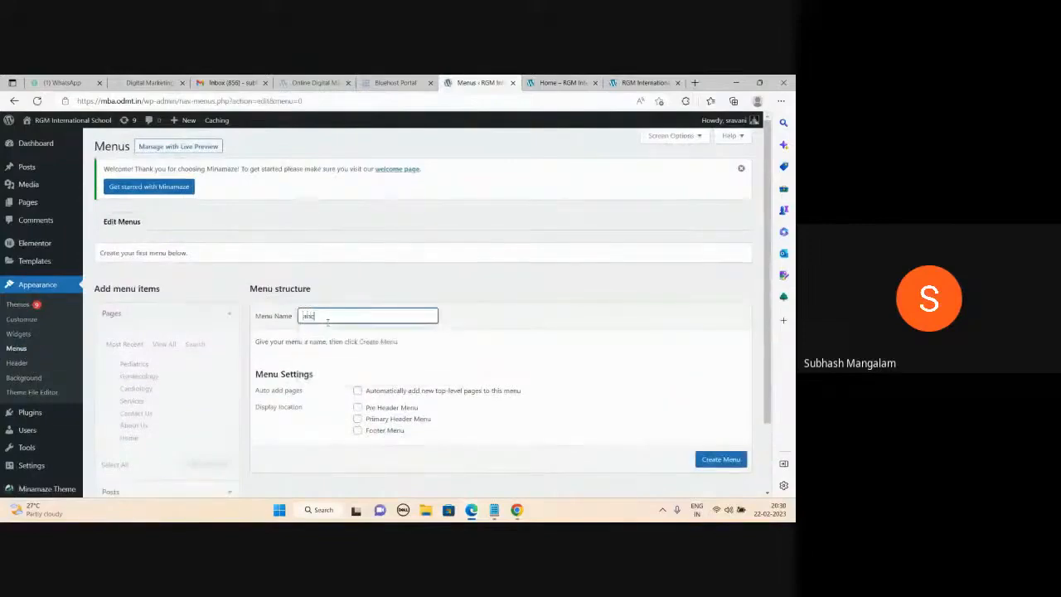
pyautogui.click(713, 462)
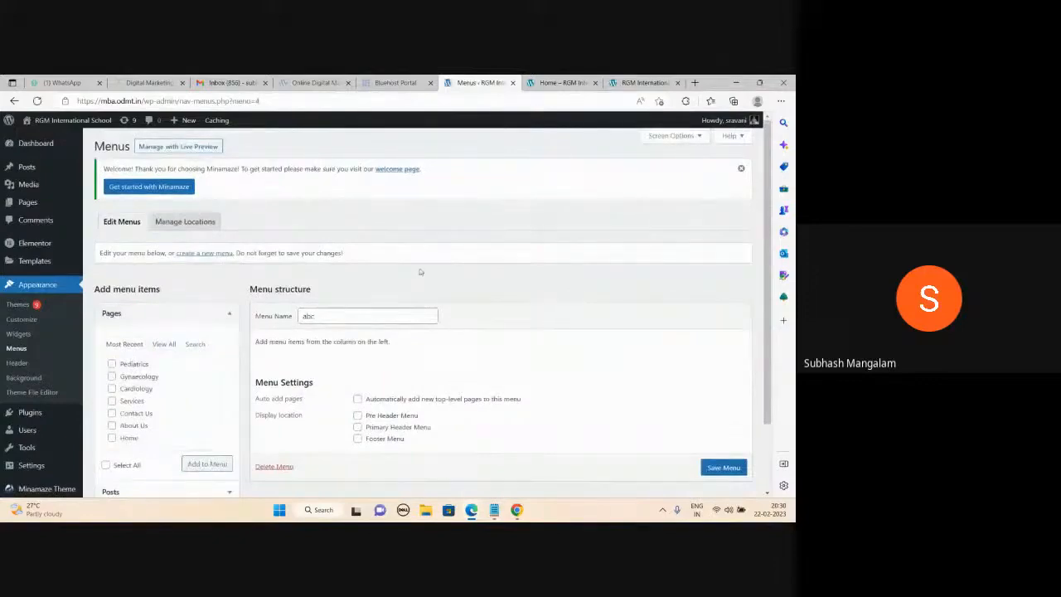
# Select all seven pages in the Pages box and add them to the abc menu.
pyautogui.scroll(-2, 420, 272)
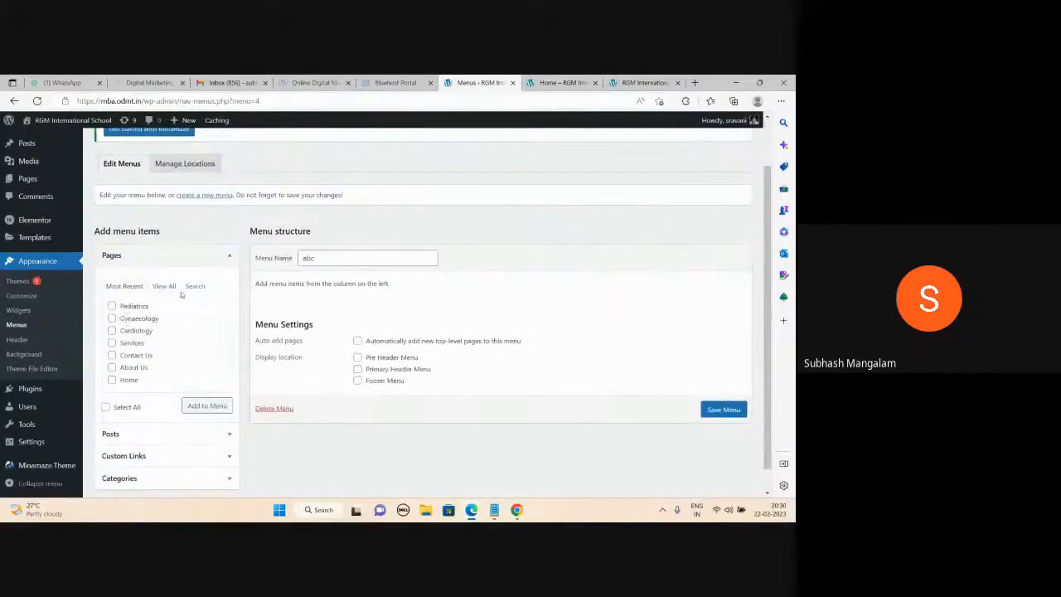
pyautogui.click(112, 380)
pyautogui.click(112, 368)
pyautogui.click(105, 406)
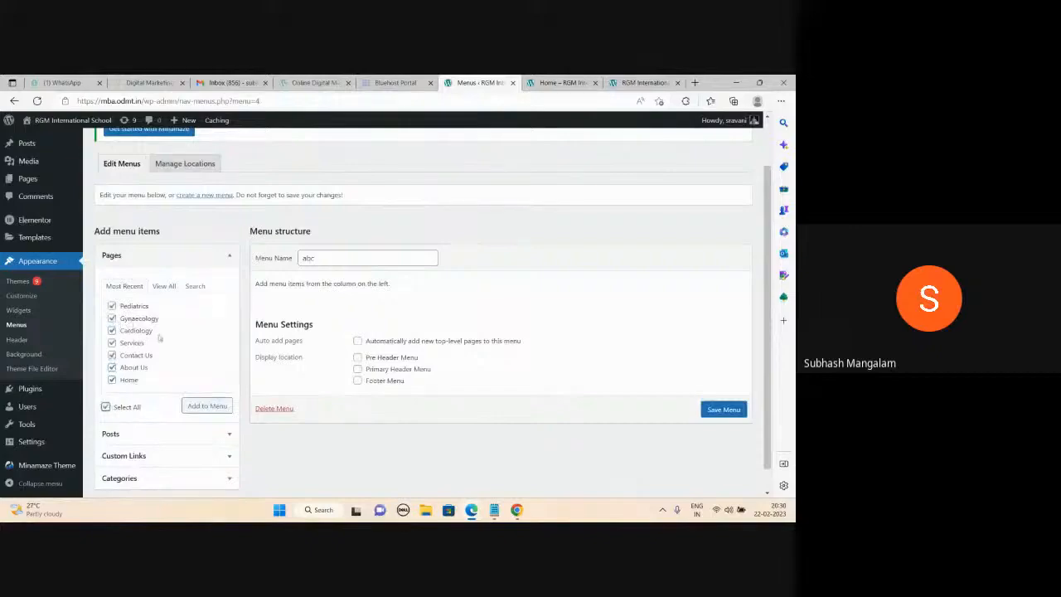
pyautogui.click(196, 406)
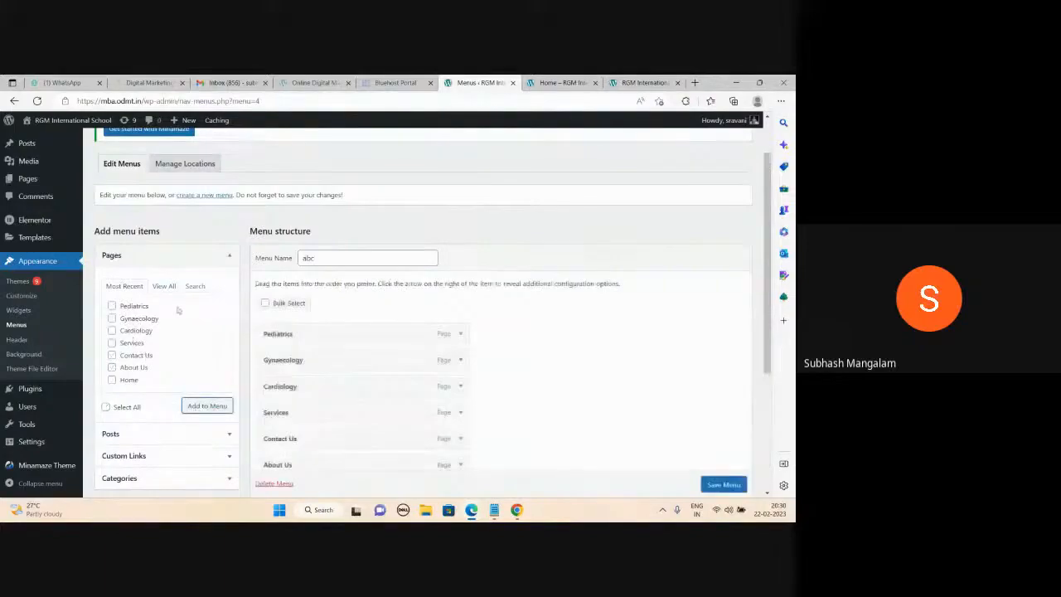
pyautogui.scroll(-2, 403, 336)
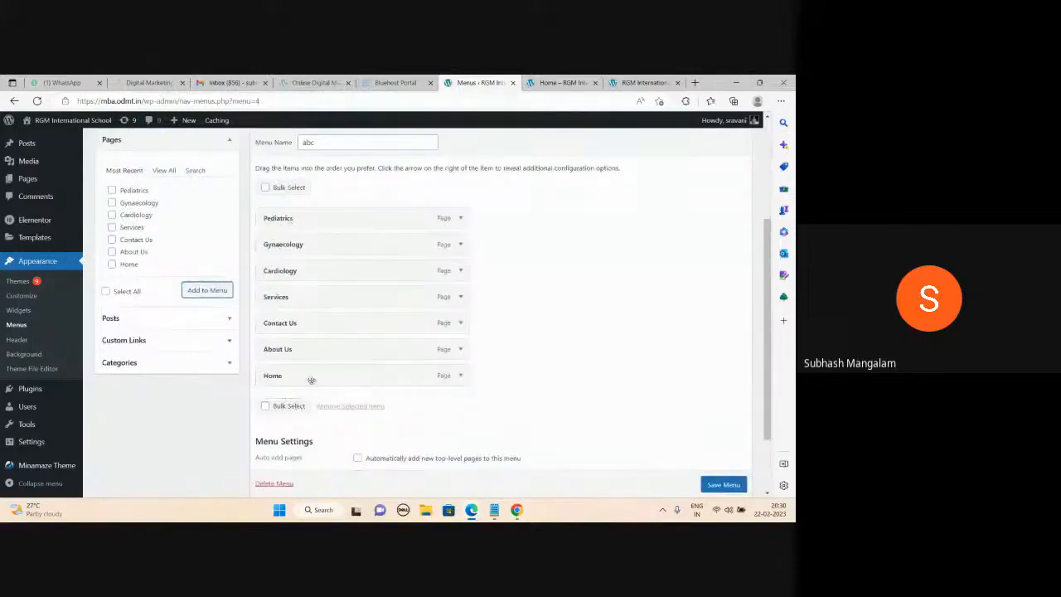
# Reorder the abc menu items to Home, About Us, Services, Cardiology, Gynaecology, Pediatrics, Contact Us.
pyautogui.moveTo(322, 372); pyautogui.dragTo(310, 236)
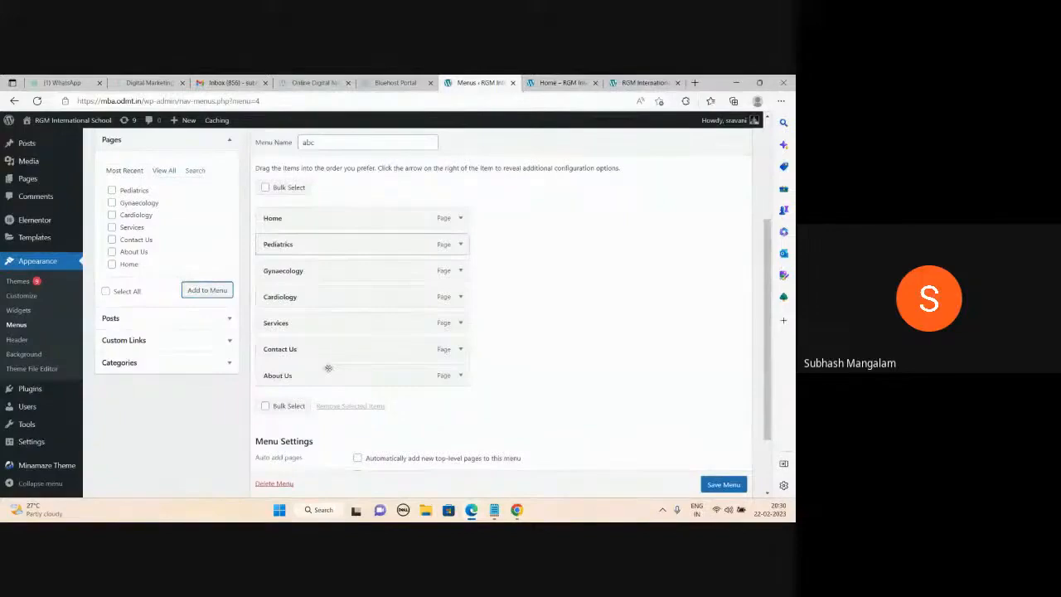
pyautogui.moveTo(353, 373); pyautogui.dragTo(317, 253)
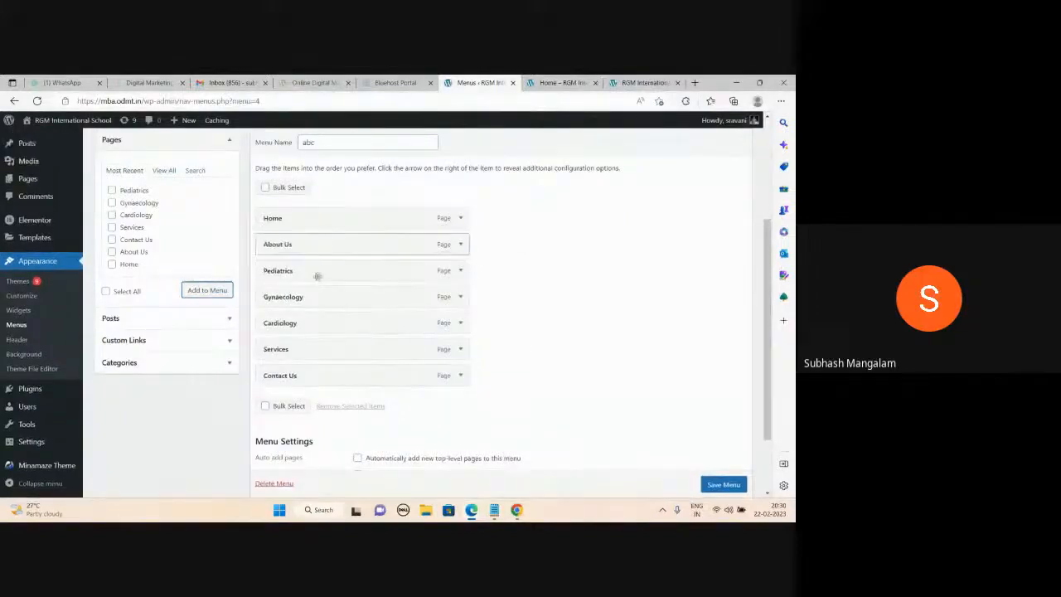
pyautogui.moveTo(365, 349); pyautogui.dragTo(398, 267)
pyautogui.moveTo(295, 349); pyautogui.dragTo(323, 297)
pyautogui.moveTo(335, 353); pyautogui.dragTo(297, 324)
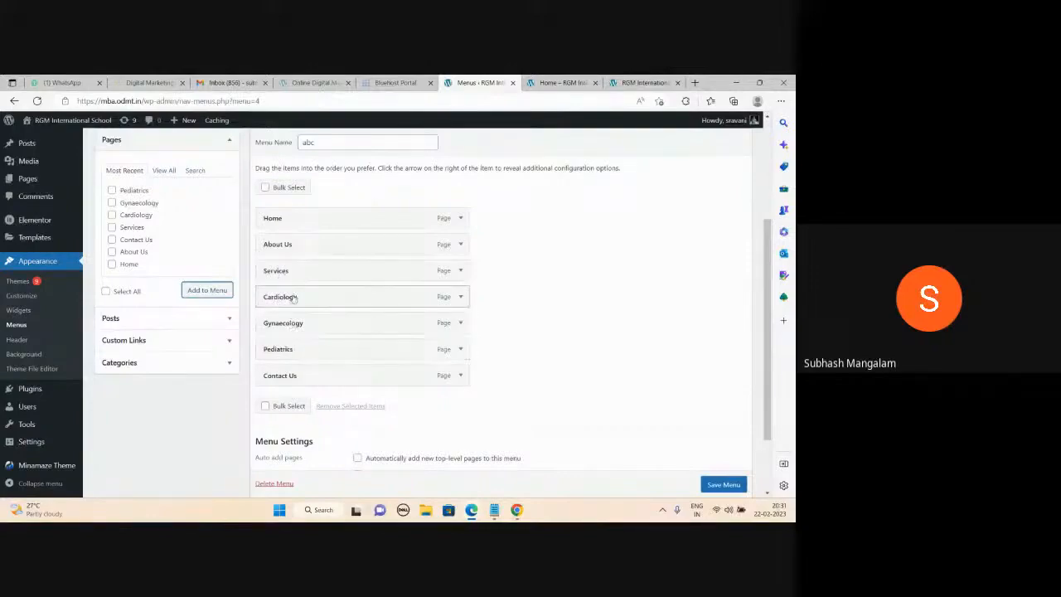
# Nest Cardiology, Gynaecology and Pediatrics under Services, keep Contact Us top-level, and save the abc menu.
pyautogui.moveTo(296, 299); pyautogui.dragTo(316, 304)
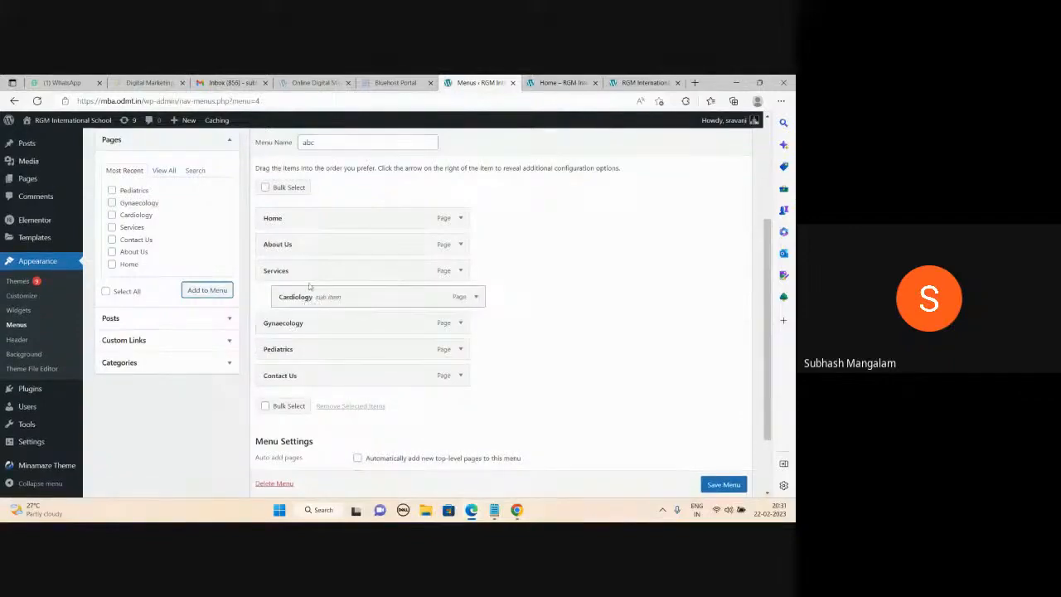
pyautogui.moveTo(310, 325); pyautogui.dragTo(309, 352)
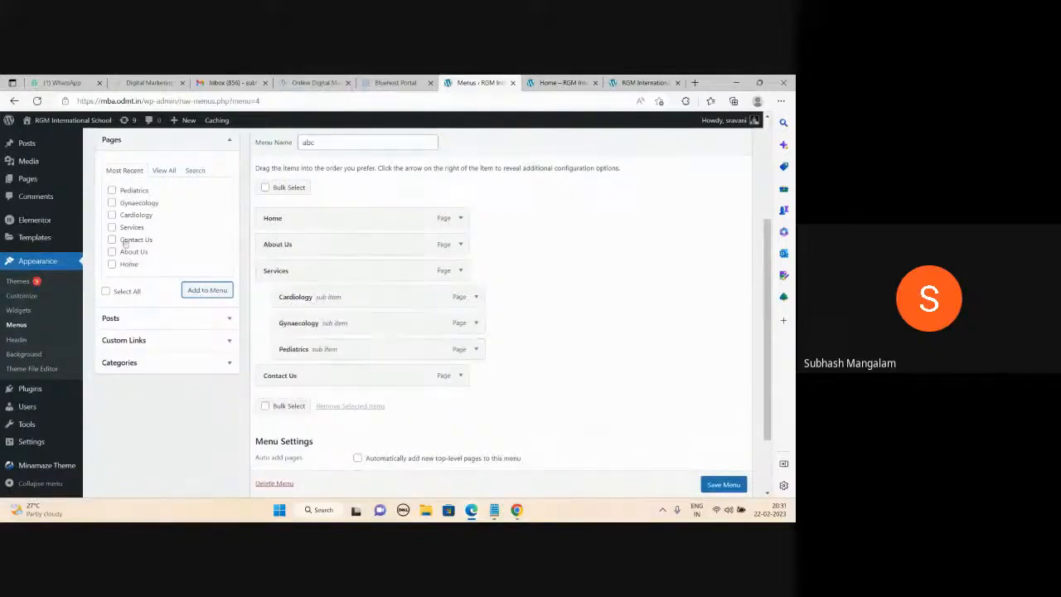
pyautogui.moveTo(296, 378); pyautogui.dragTo(338, 378)
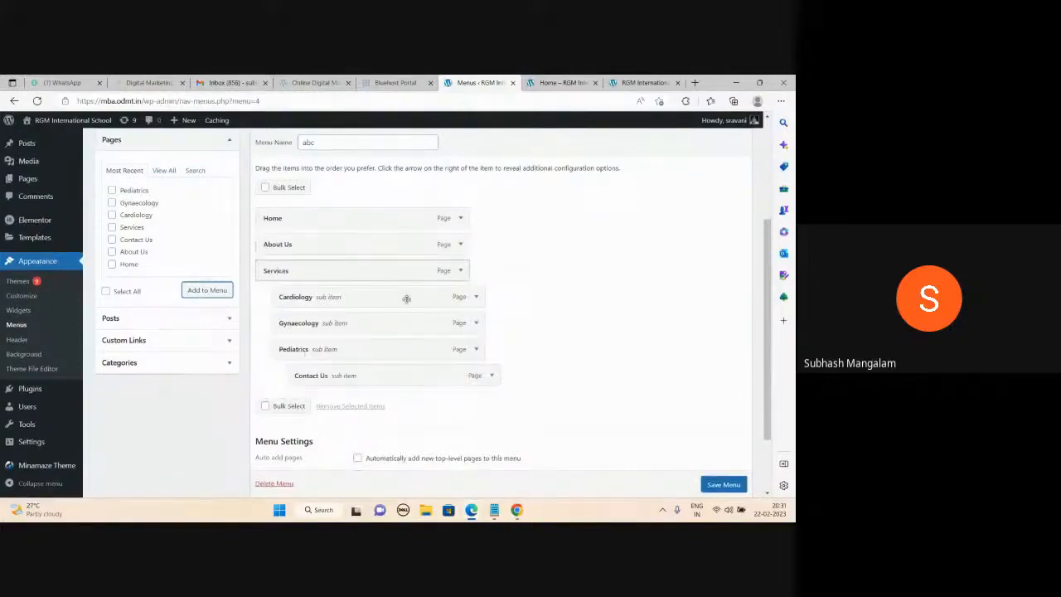
pyautogui.moveTo(378, 375); pyautogui.dragTo(365, 378)
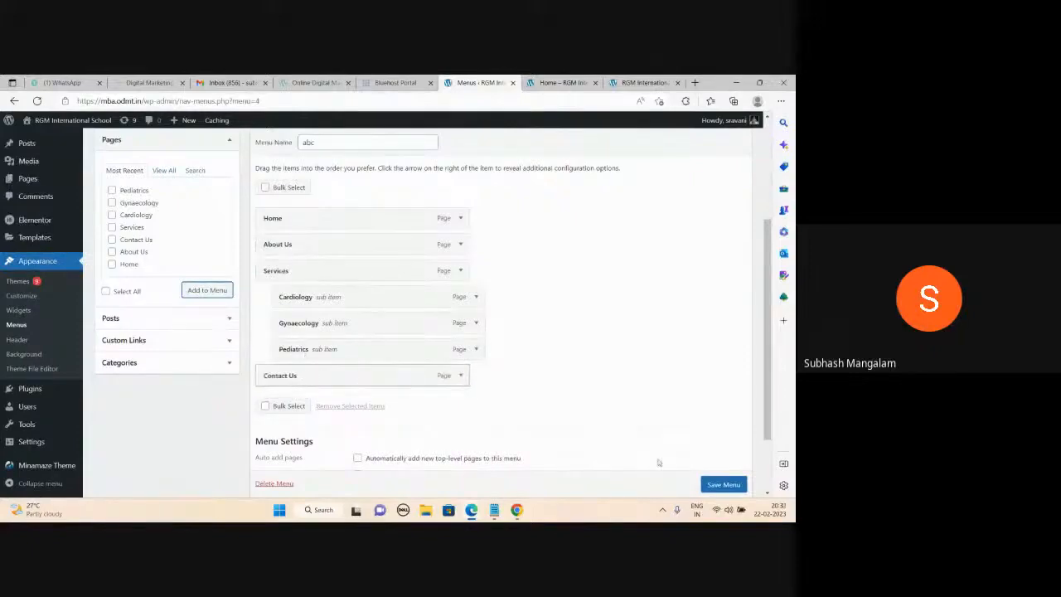
pyautogui.click(707, 485)
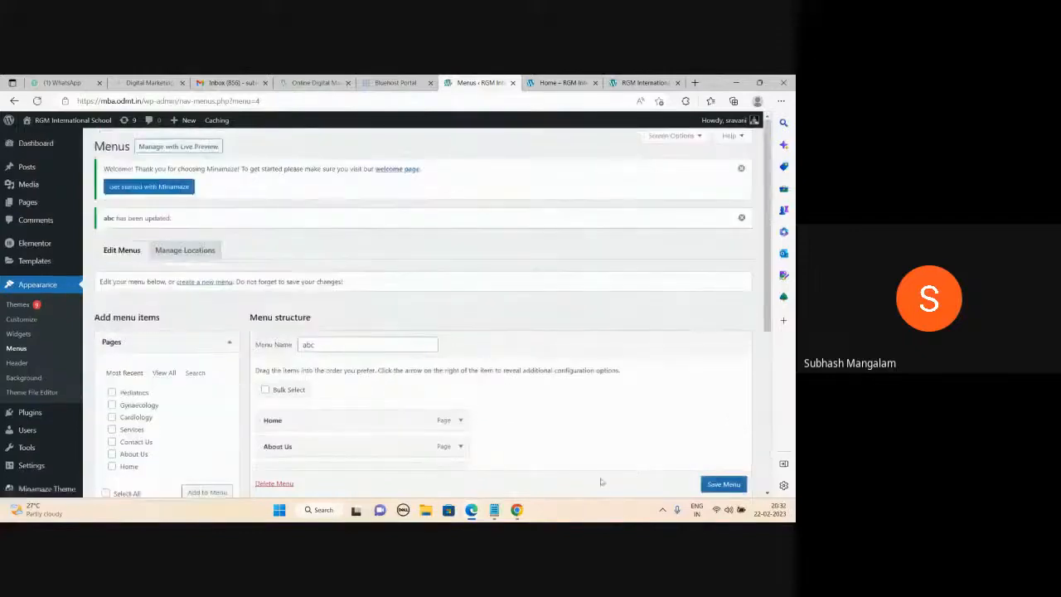
pyautogui.click(496, 509)
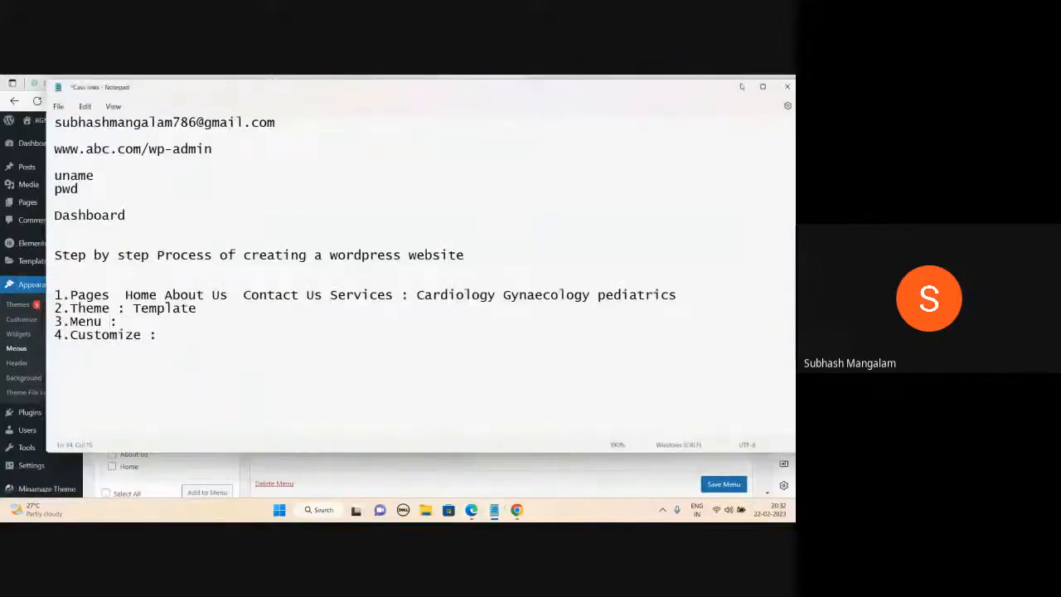
pyautogui.click(739, 86)
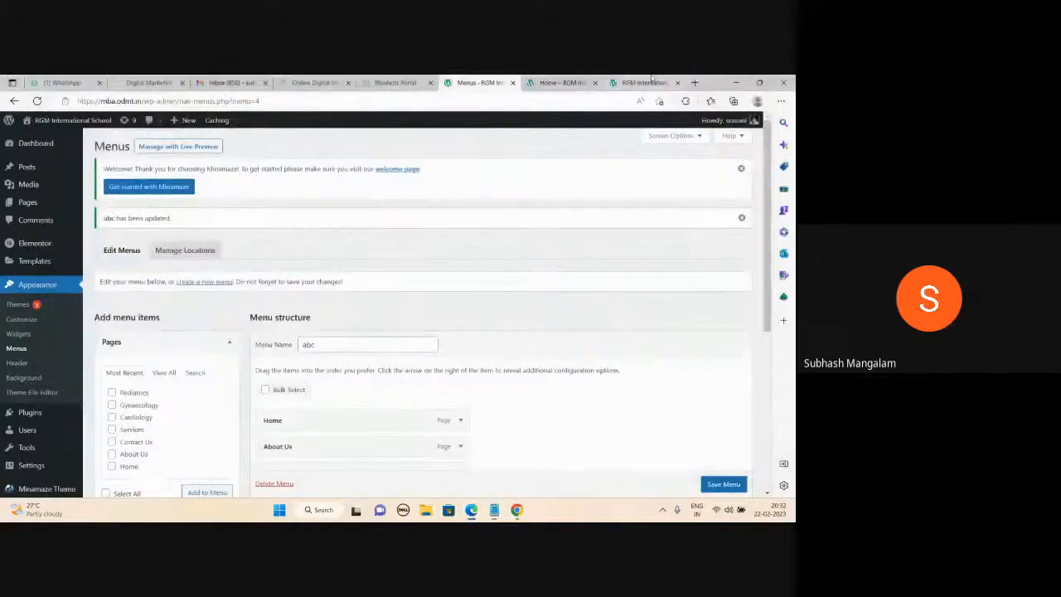
pyautogui.click(560, 82)
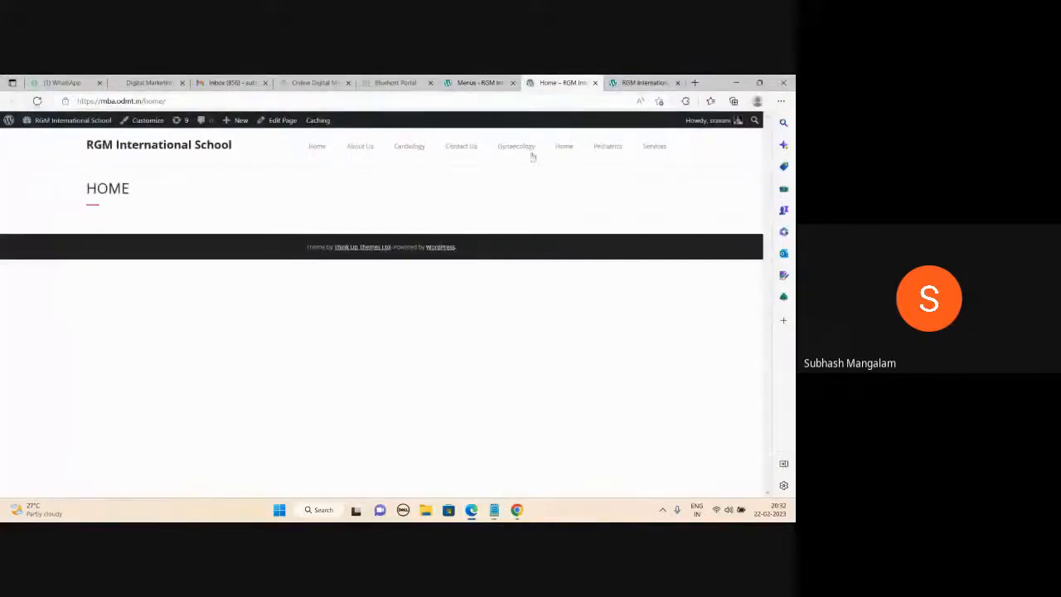
pyautogui.click(484, 83)
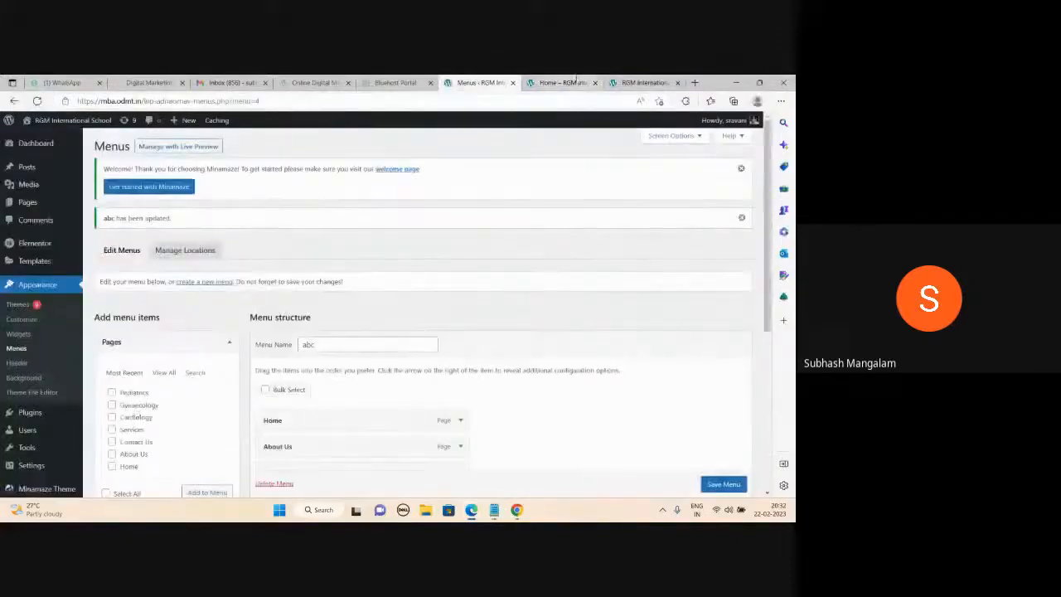
pyautogui.click(576, 83)
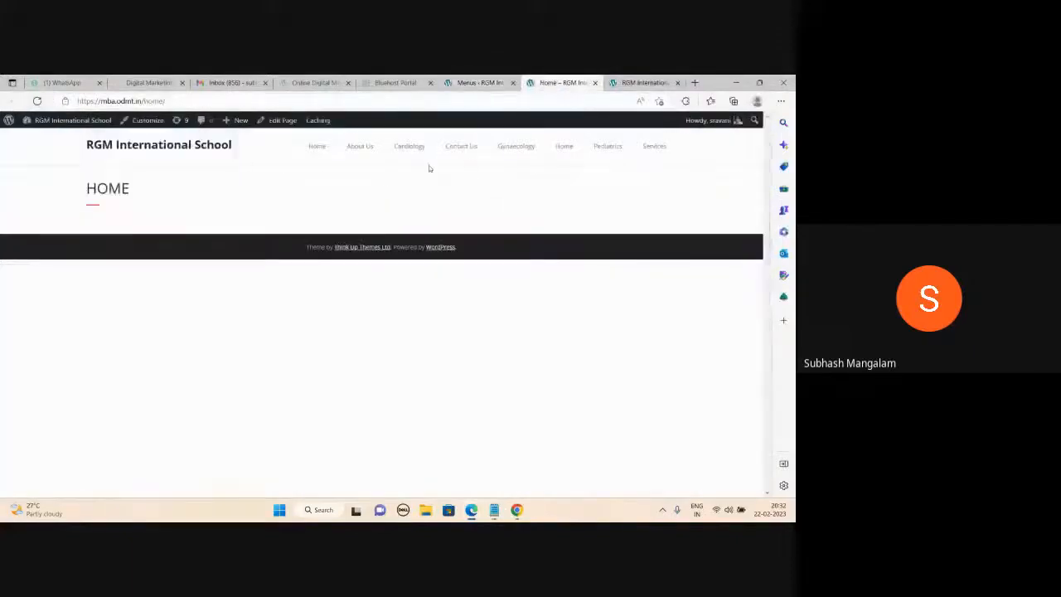
pyautogui.click(154, 145)
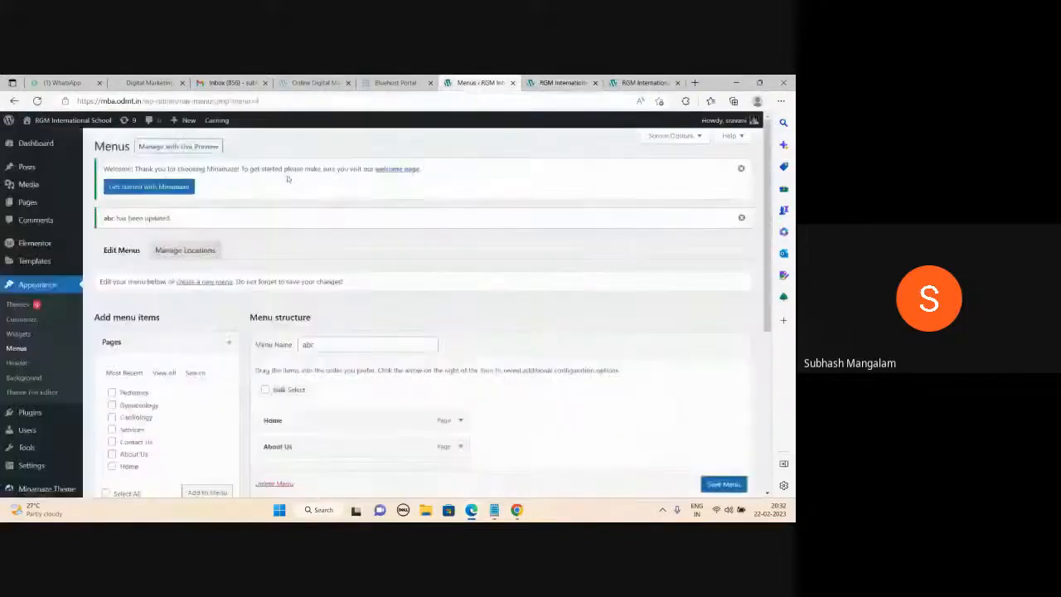
pyautogui.click(481, 83)
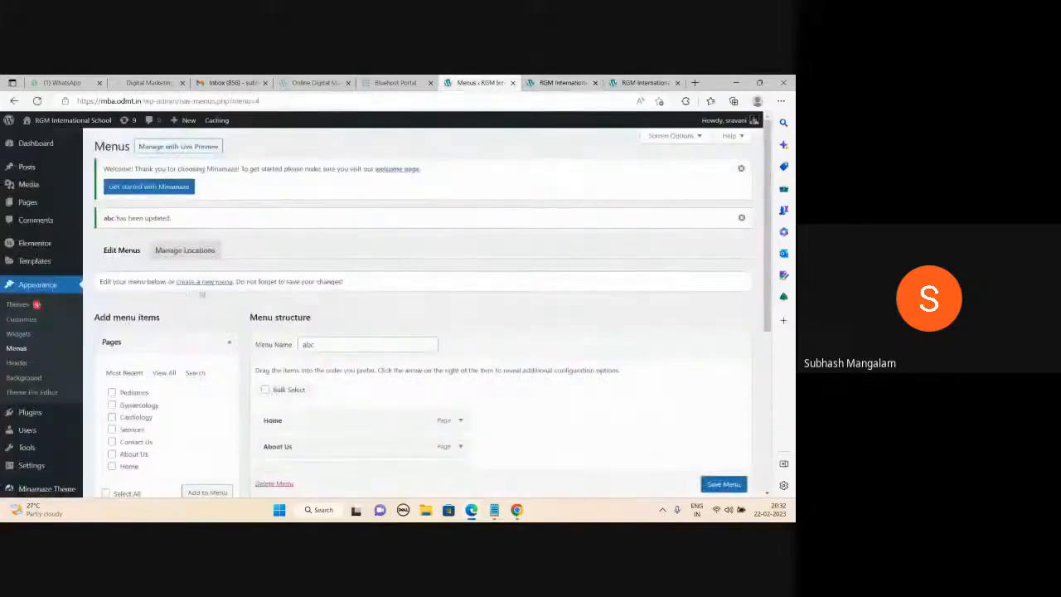
pyautogui.click(587, 84)
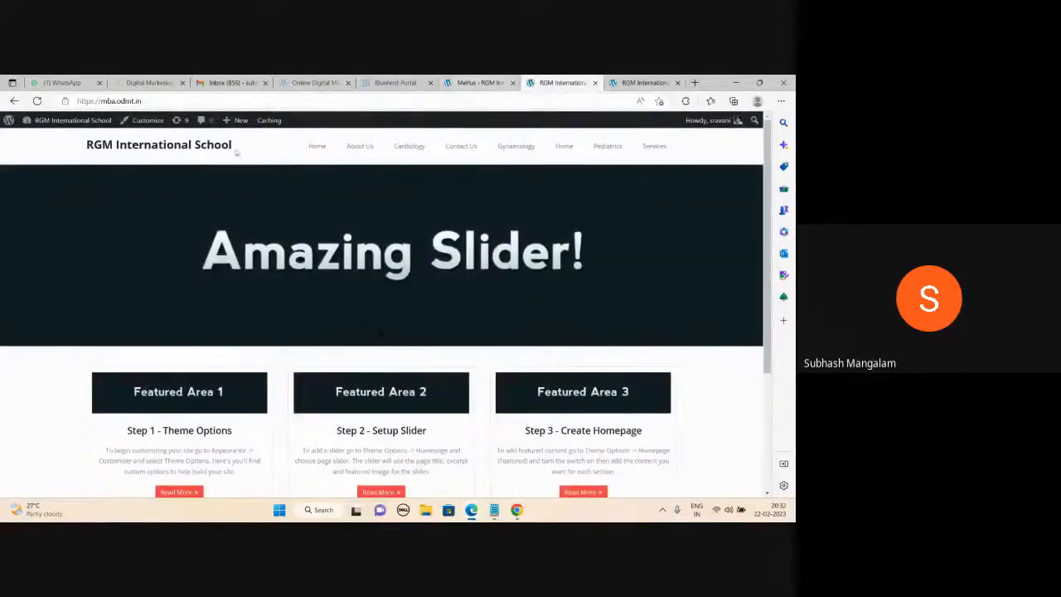
pyautogui.click(479, 82)
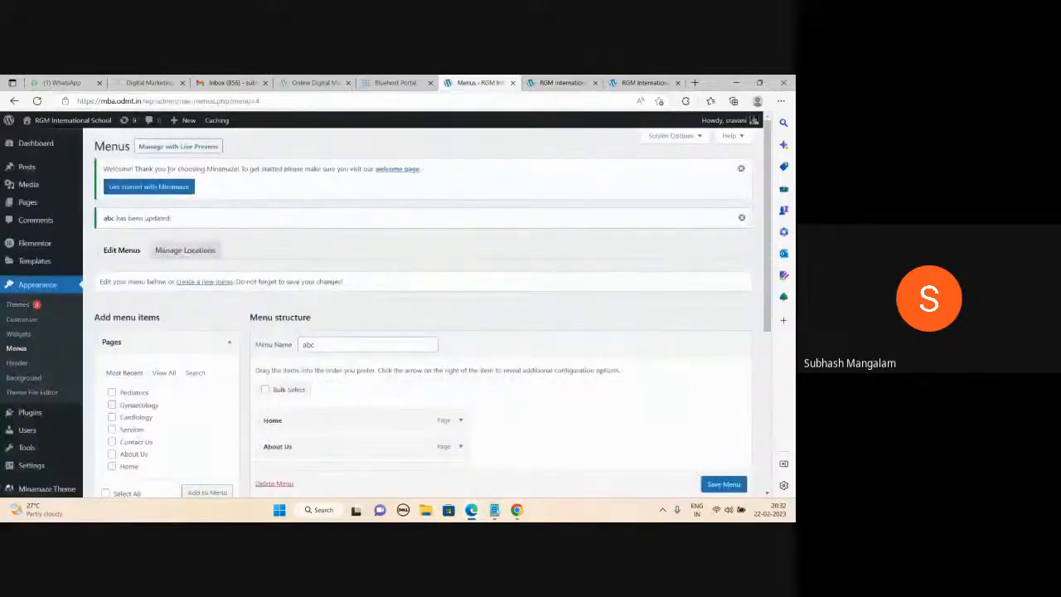
pyautogui.hotkey('alt', 'Tab')
pyautogui.click(738, 87)
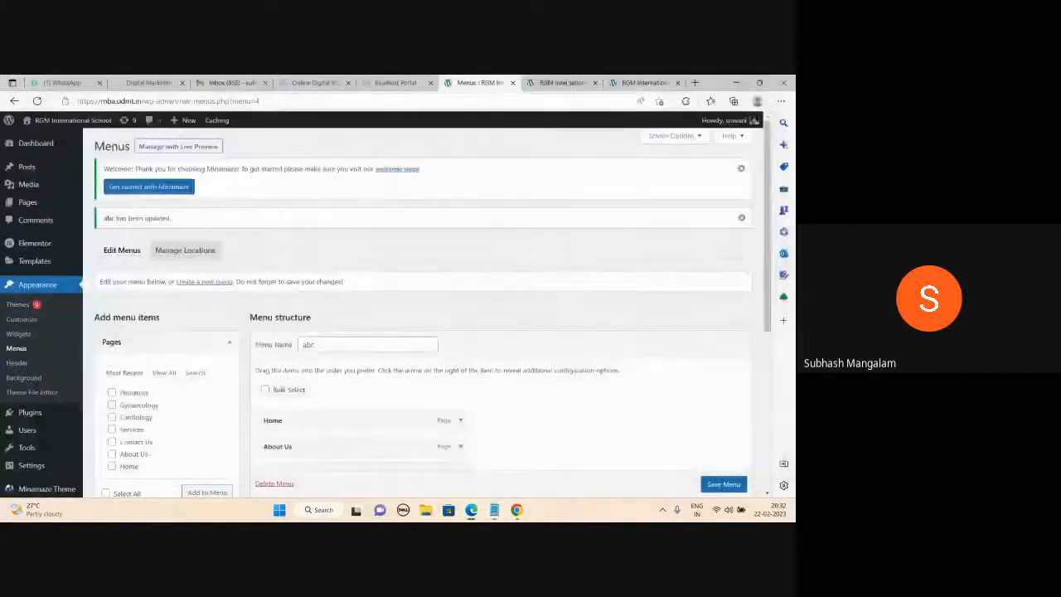
pyautogui.click(564, 82)
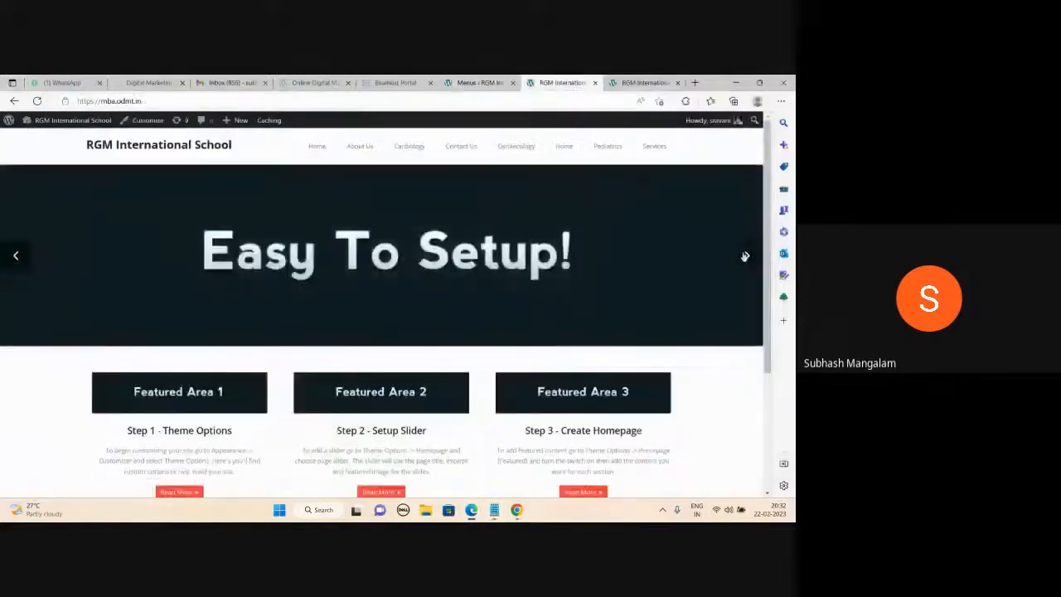
pyautogui.click(745, 256)
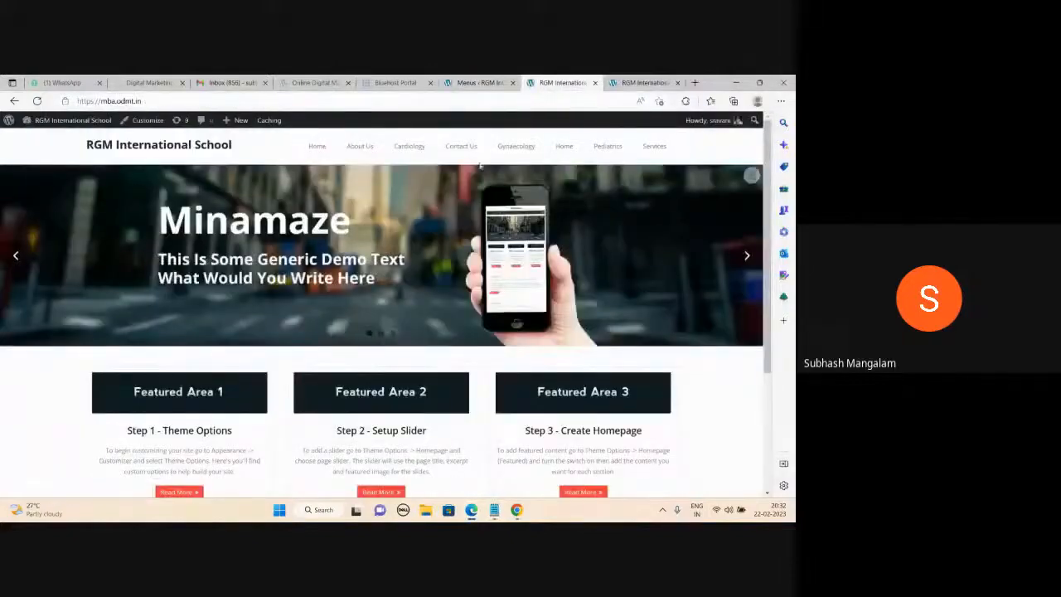
pyautogui.click(485, 82)
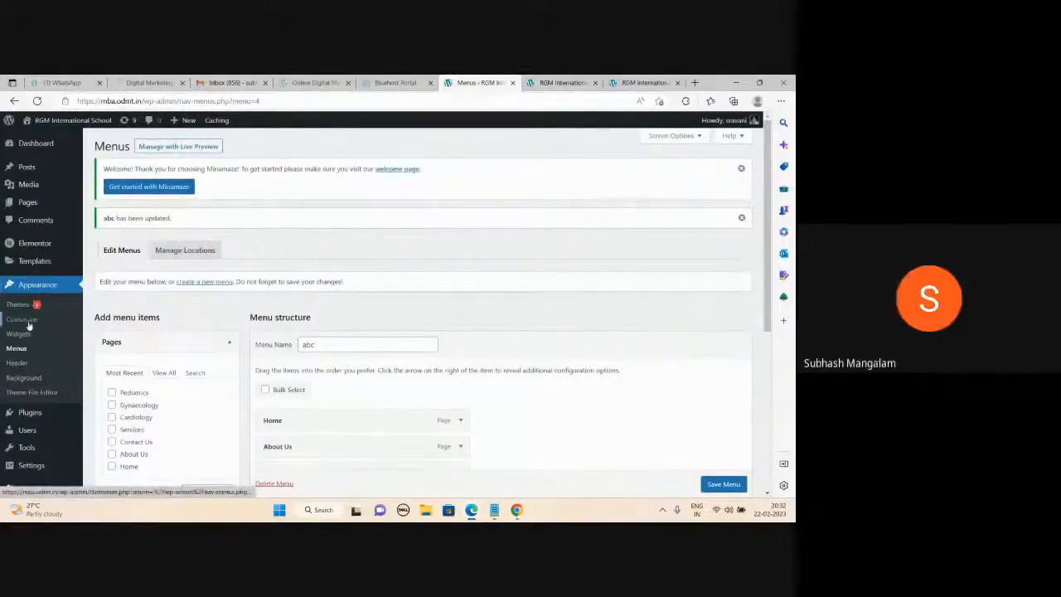
# In the Customizer's Site Identity, set the site title to 'Apollo Hospital'.
pyautogui.click(29, 322)
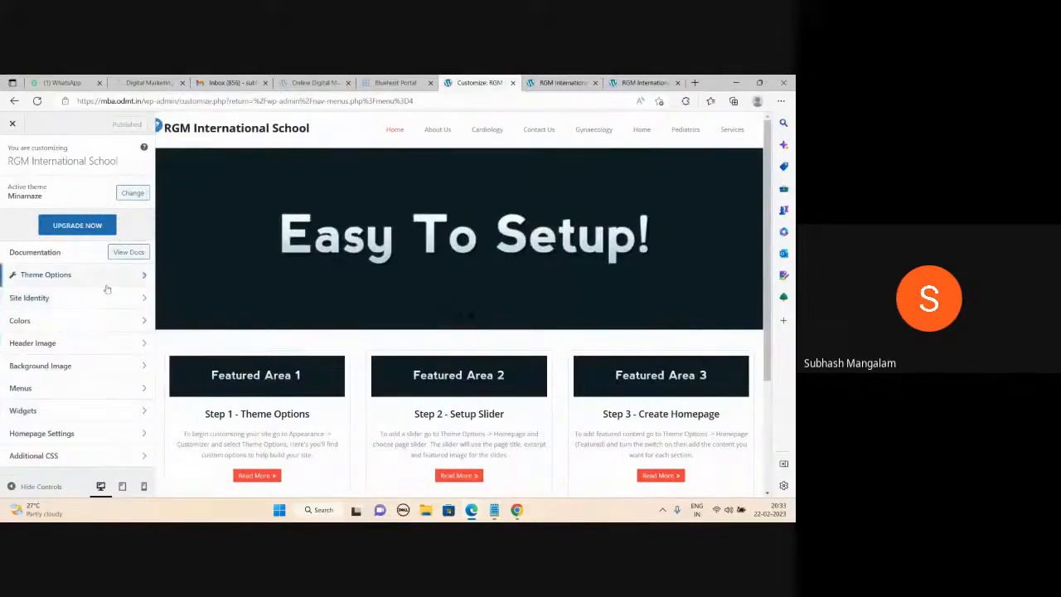
pyautogui.click(74, 303)
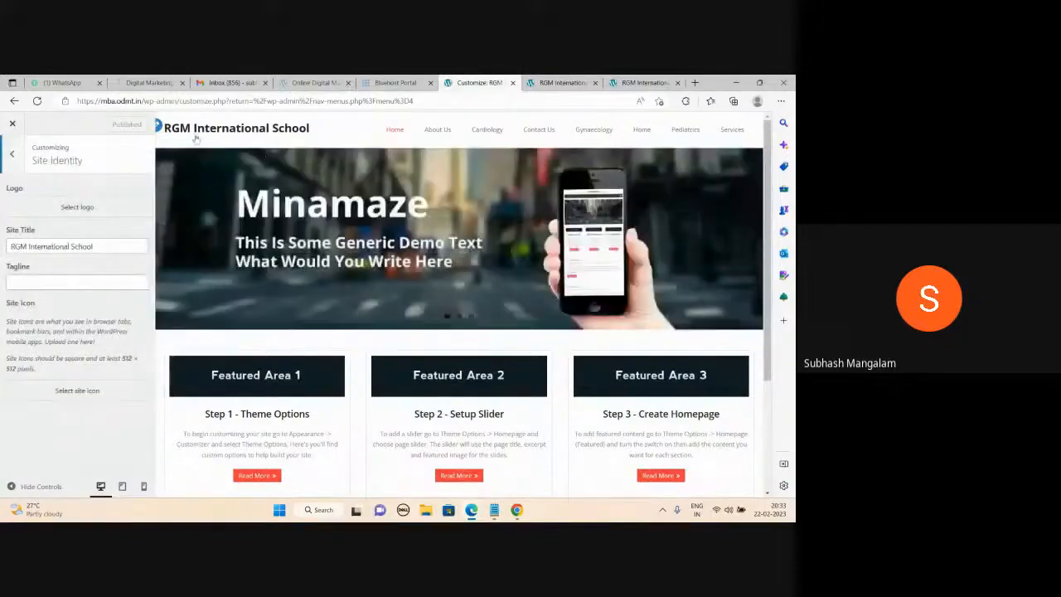
pyautogui.tripleClick(106, 247)
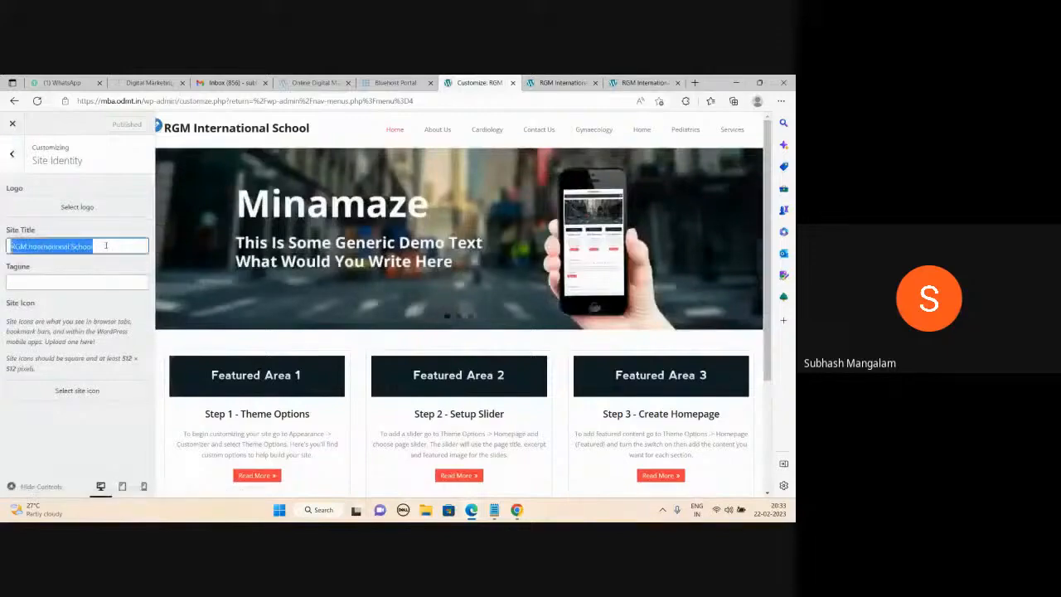
pyautogui.write('Apollo')
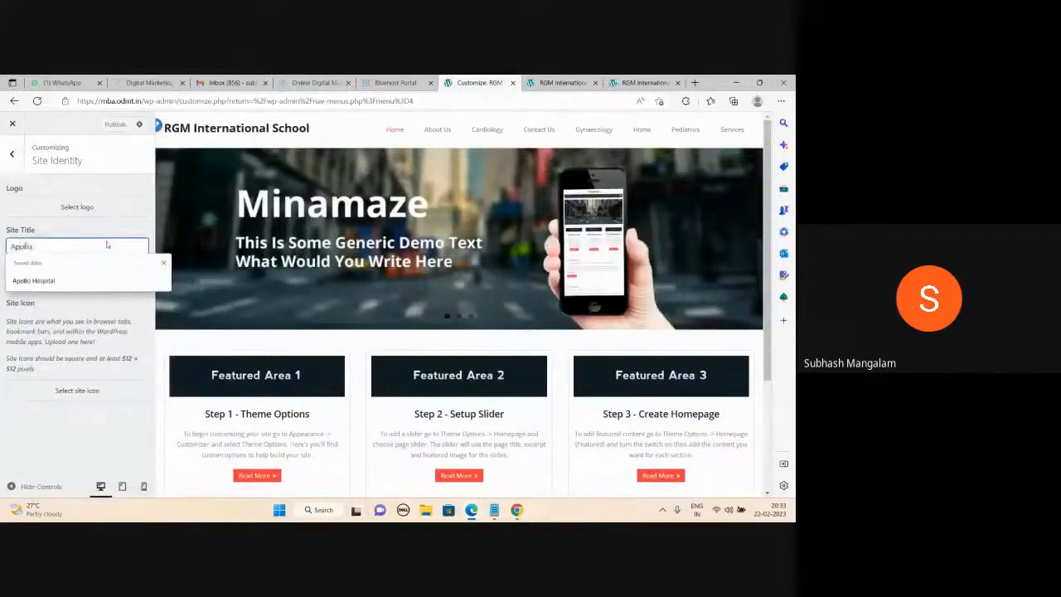
pyautogui.press('Down')
pyautogui.press('Return')
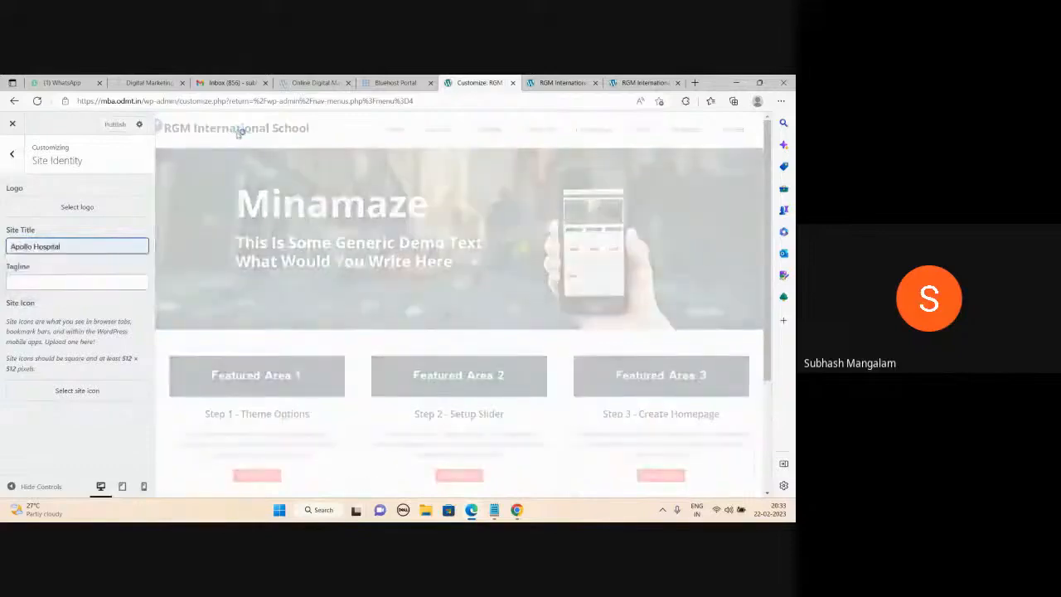
# Set the tagline to 'Best Hospital in HYD' and publish the site identity changes.
pyautogui.click(62, 287)
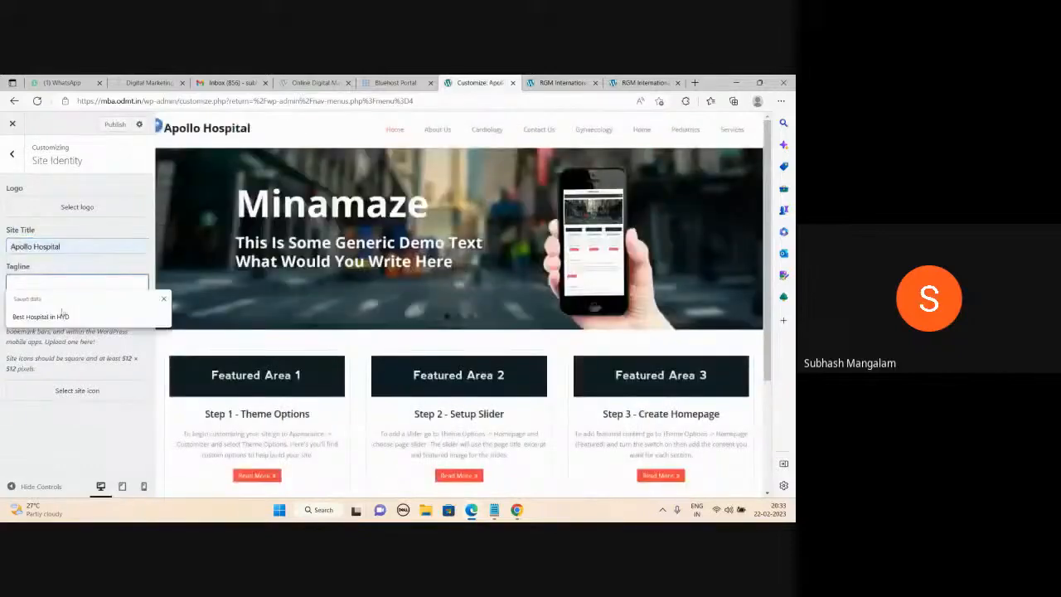
pyautogui.click(70, 314)
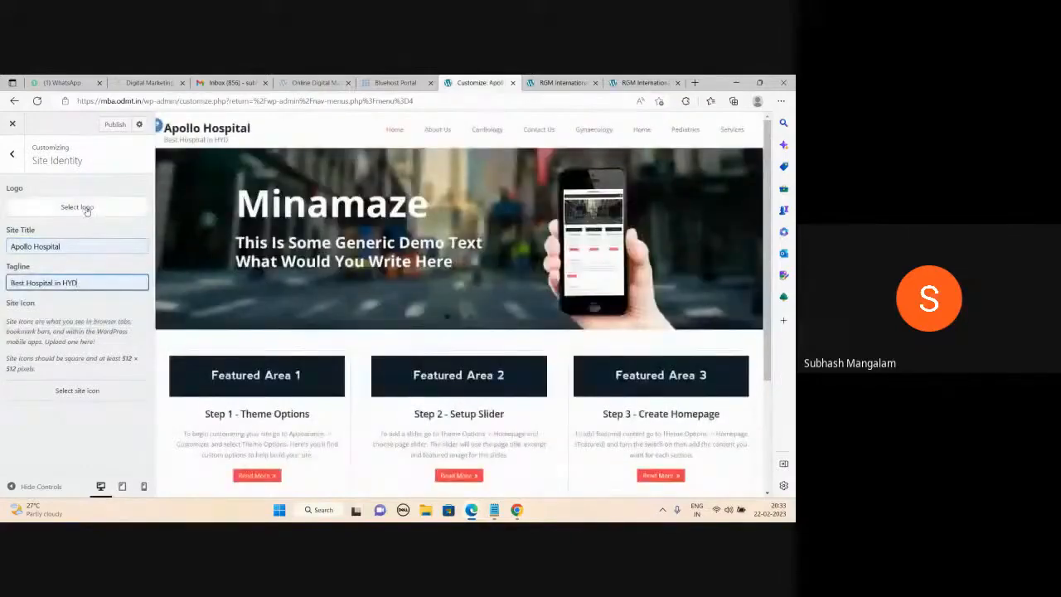
pyautogui.click(117, 126)
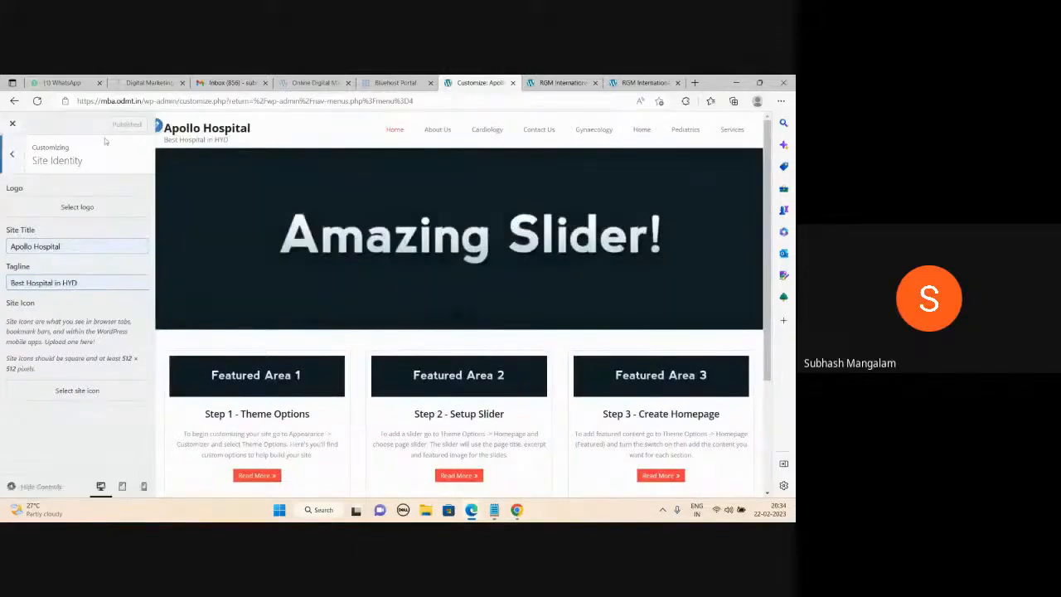
# Pick blue #1e73be as the background colour in the Customizer's Colors section and publish it.
pyautogui.click(10, 156)
pyautogui.click(58, 324)
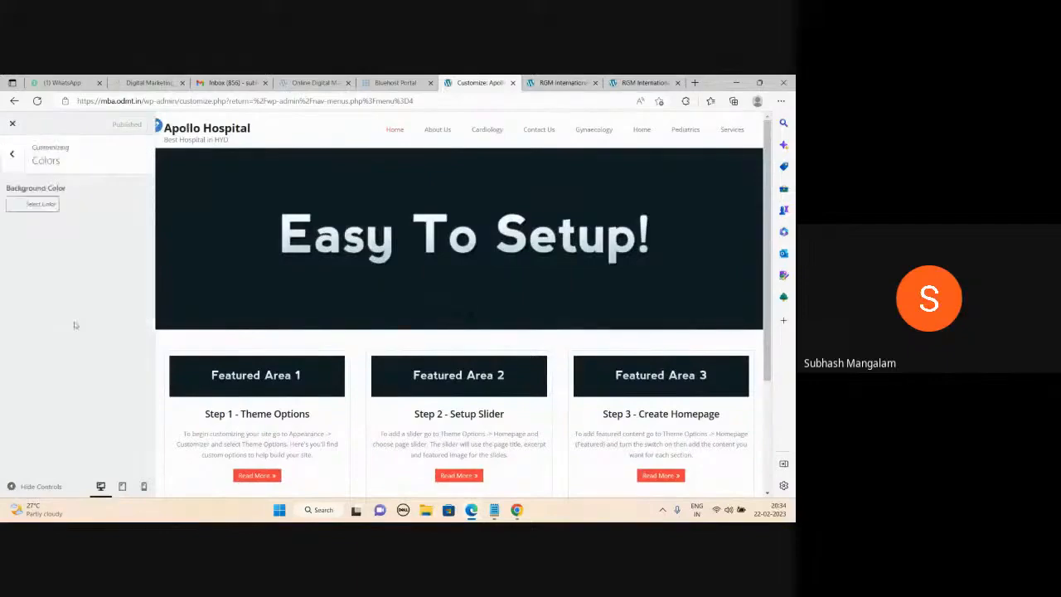
pyautogui.click(19, 207)
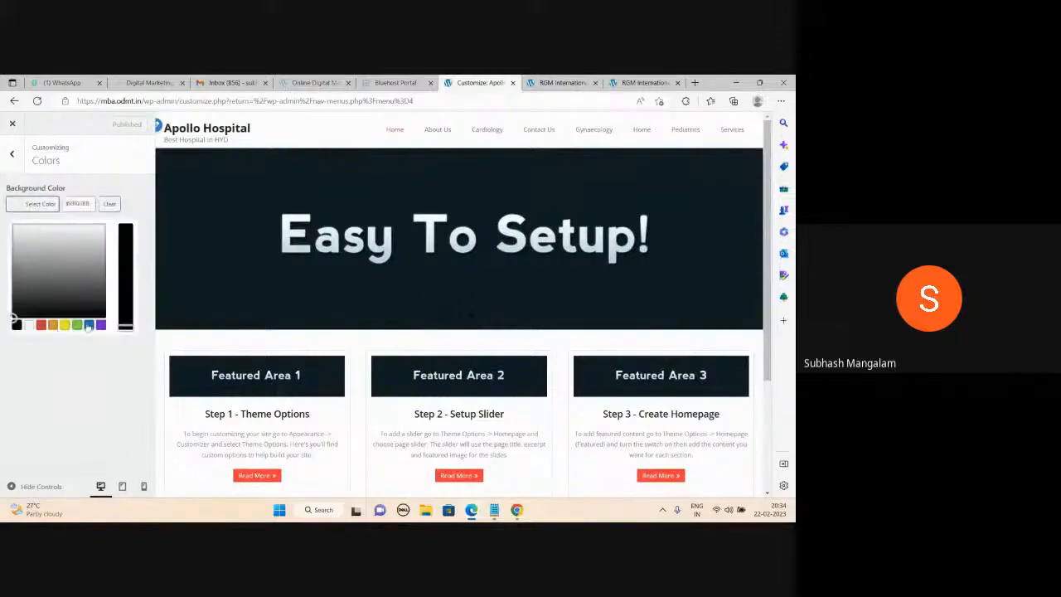
pyautogui.click(88, 325)
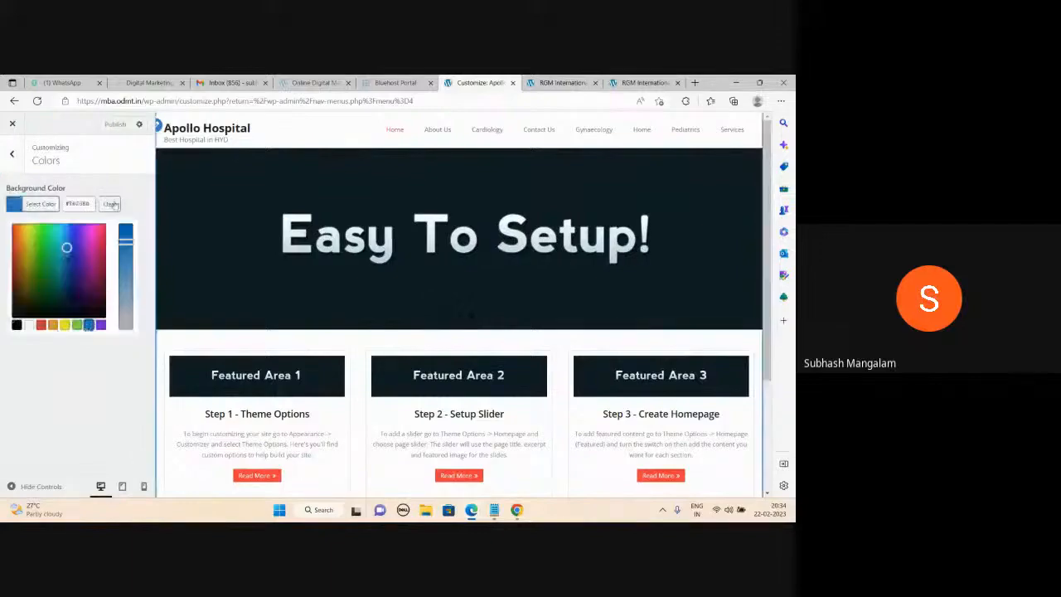
pyautogui.click(117, 126)
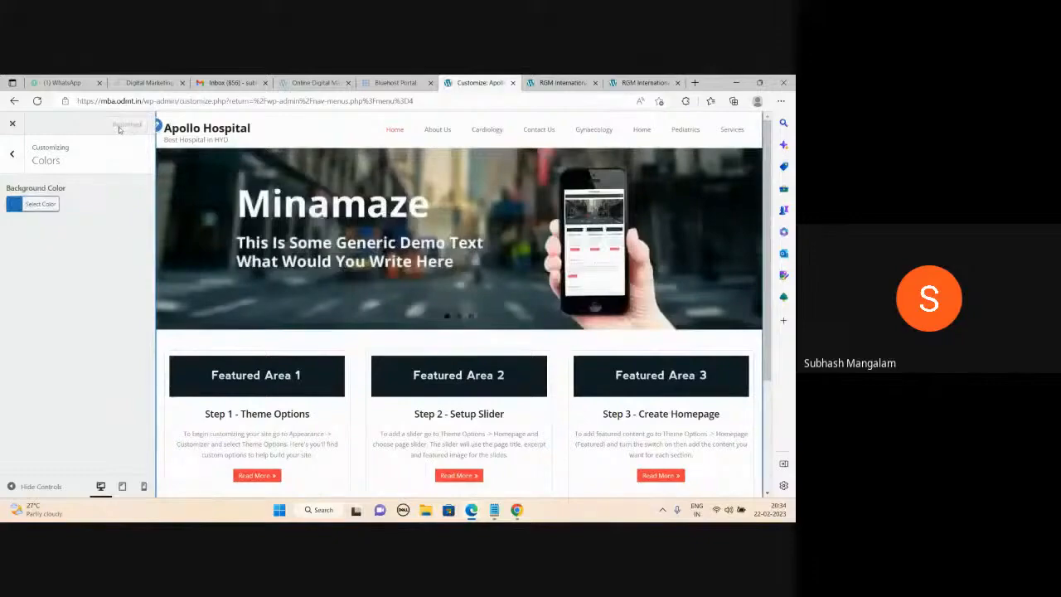
pyautogui.click(12, 154)
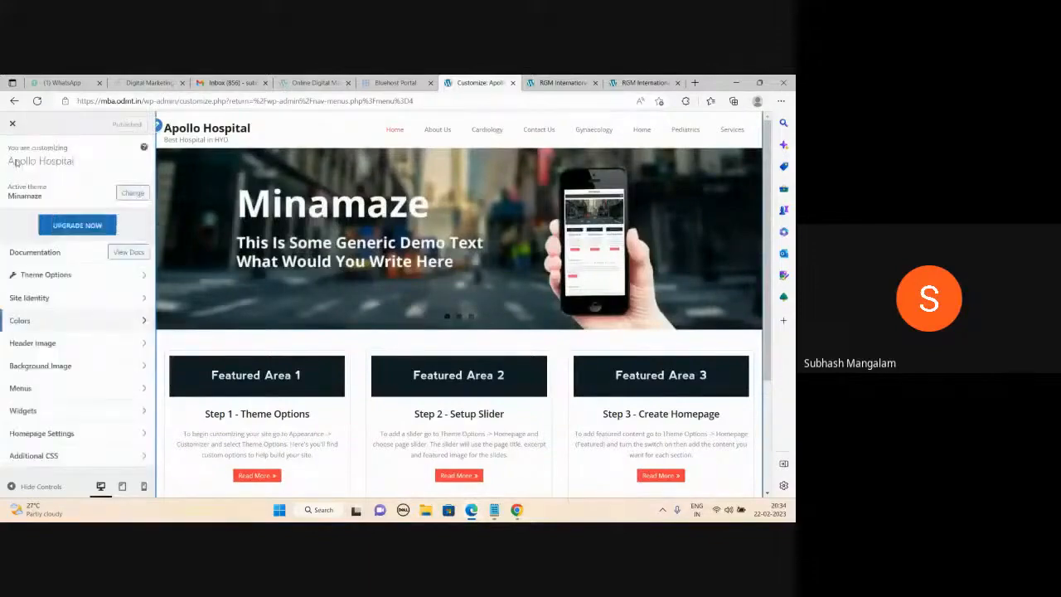
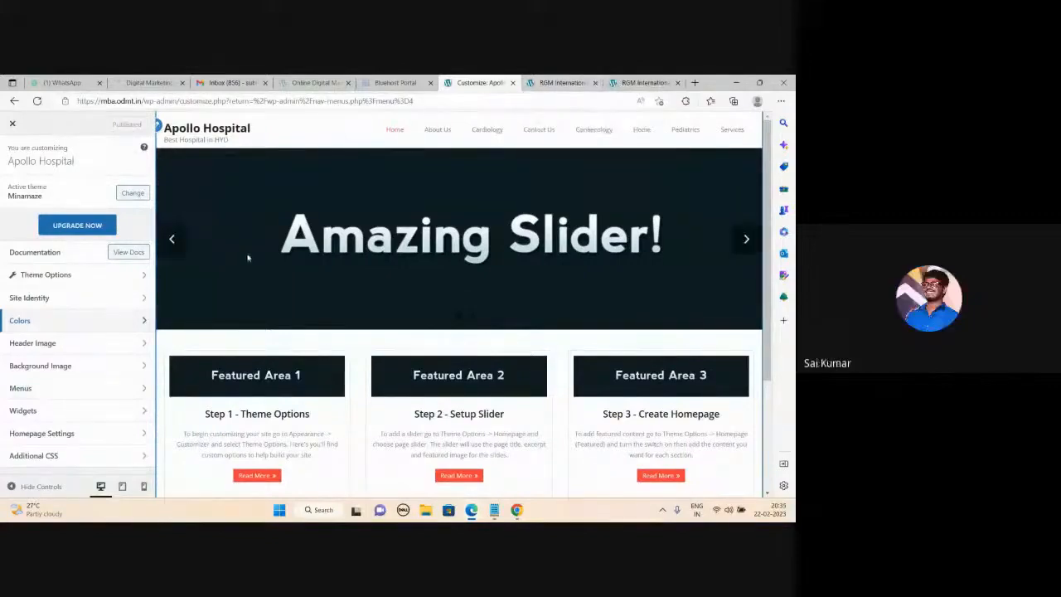
# Assign the abc menu to the Pre Header, Primary Header and Footer Menu locations and publish.
pyautogui.click(45, 394)
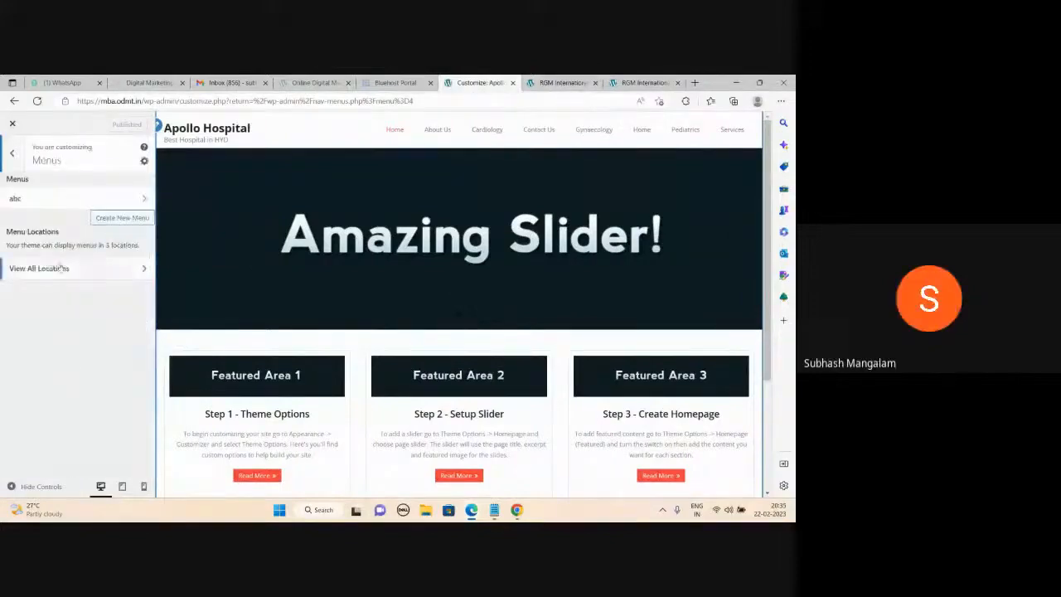
pyautogui.click(106, 273)
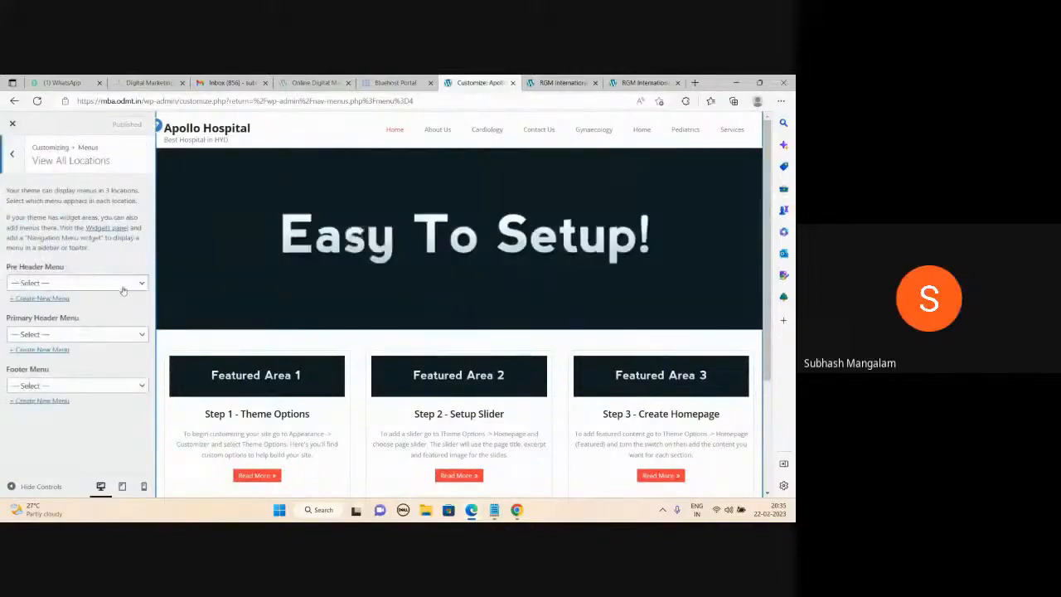
pyautogui.click(123, 285)
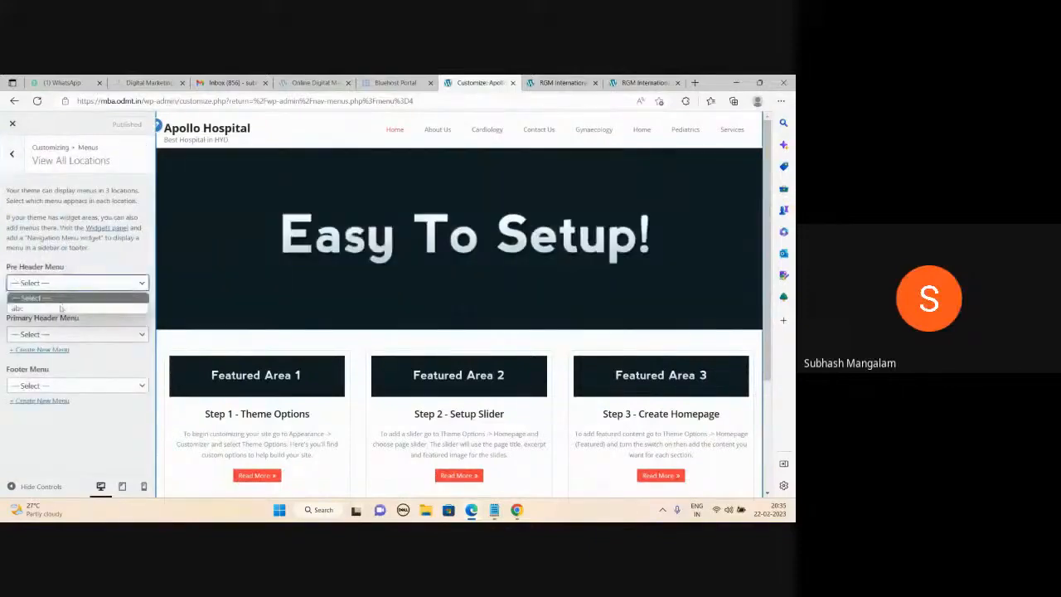
pyautogui.click(91, 307)
pyautogui.click(99, 335)
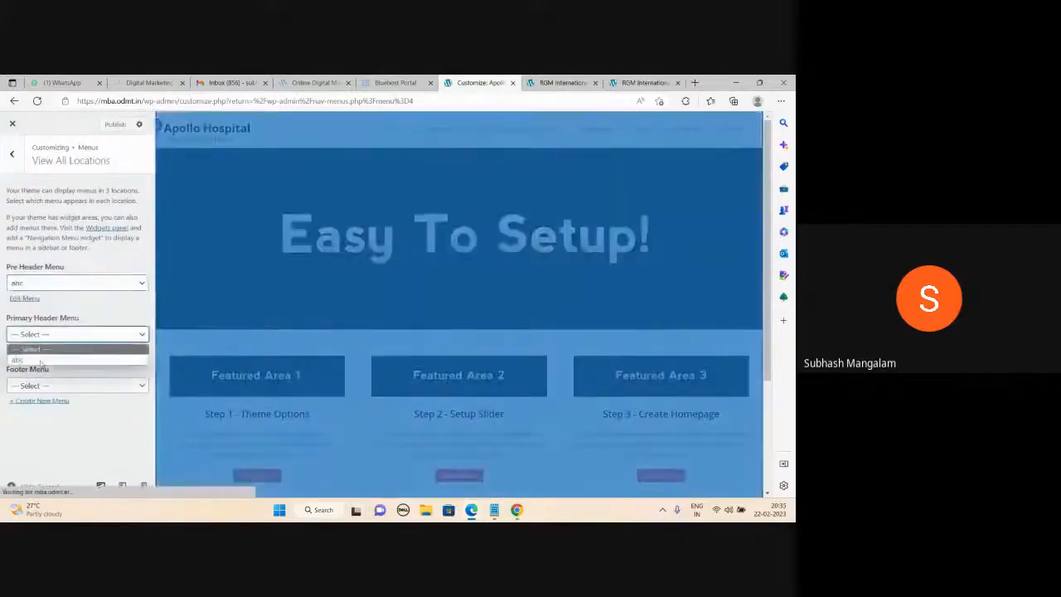
pyautogui.click(75, 358)
pyautogui.click(75, 385)
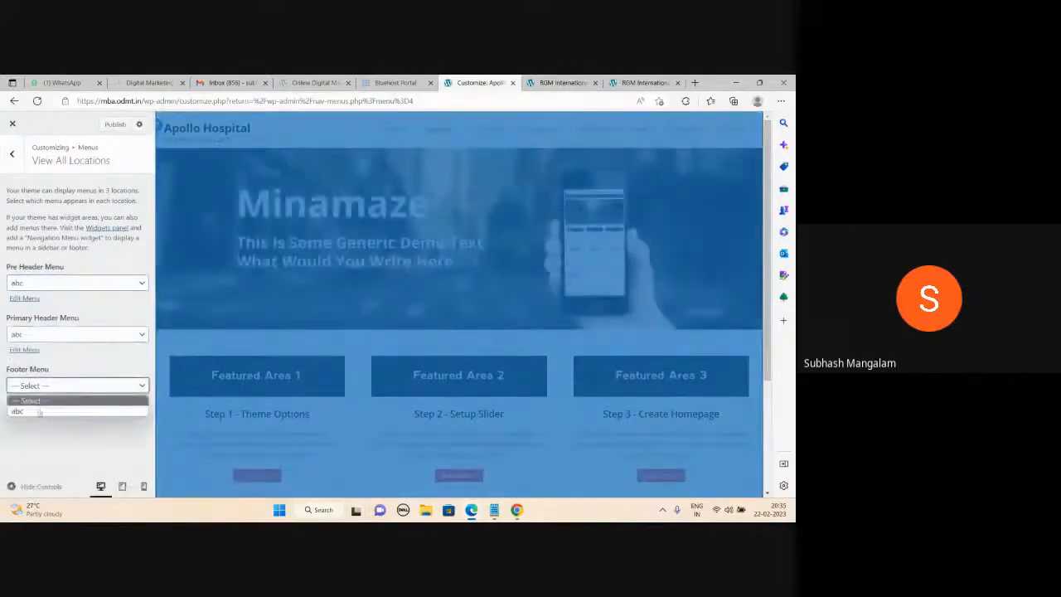
pyautogui.click(50, 409)
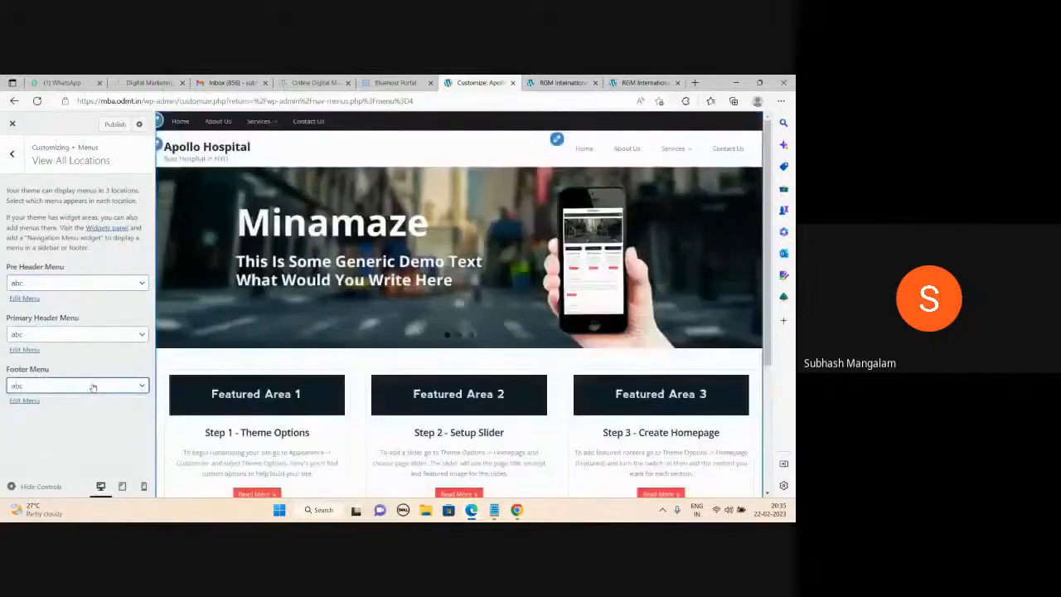
pyautogui.click(115, 128)
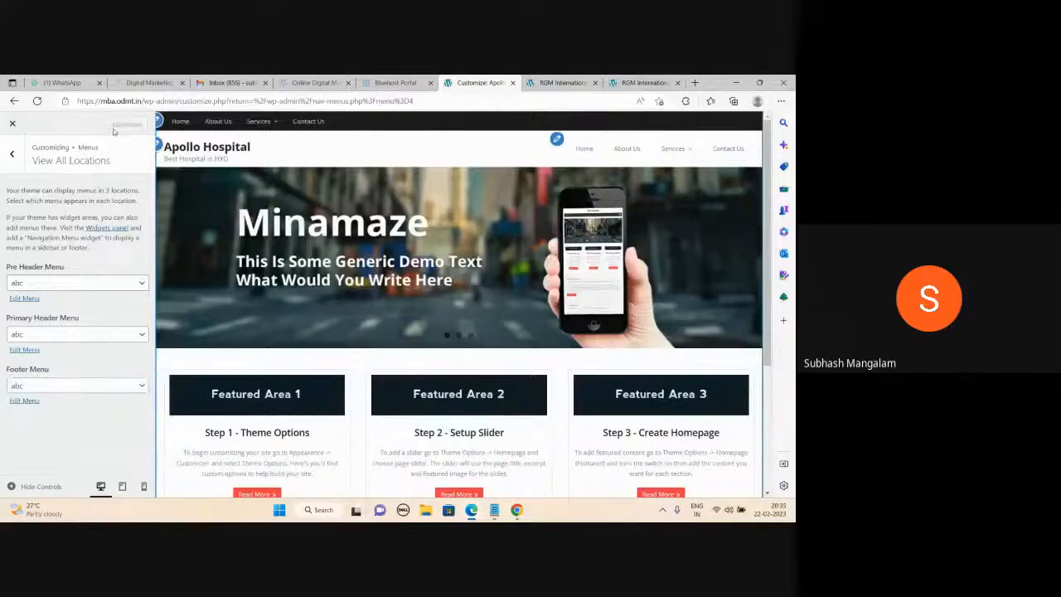
# Reload the live Apollo Hospital site to show the new menus.
pyautogui.click(642, 82)
pyautogui.press('F5')
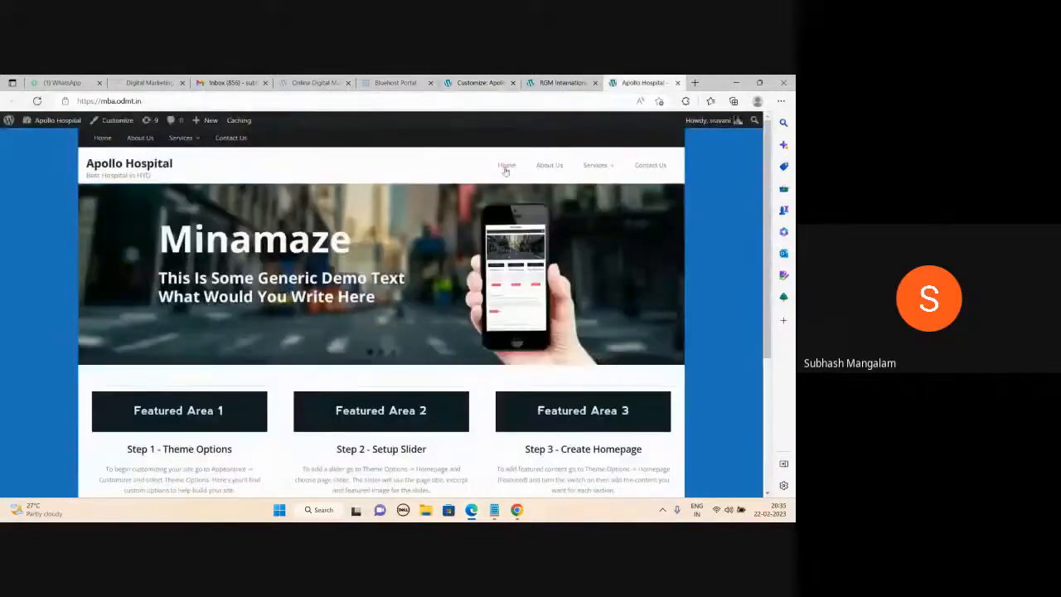
pyautogui.moveTo(607, 169)
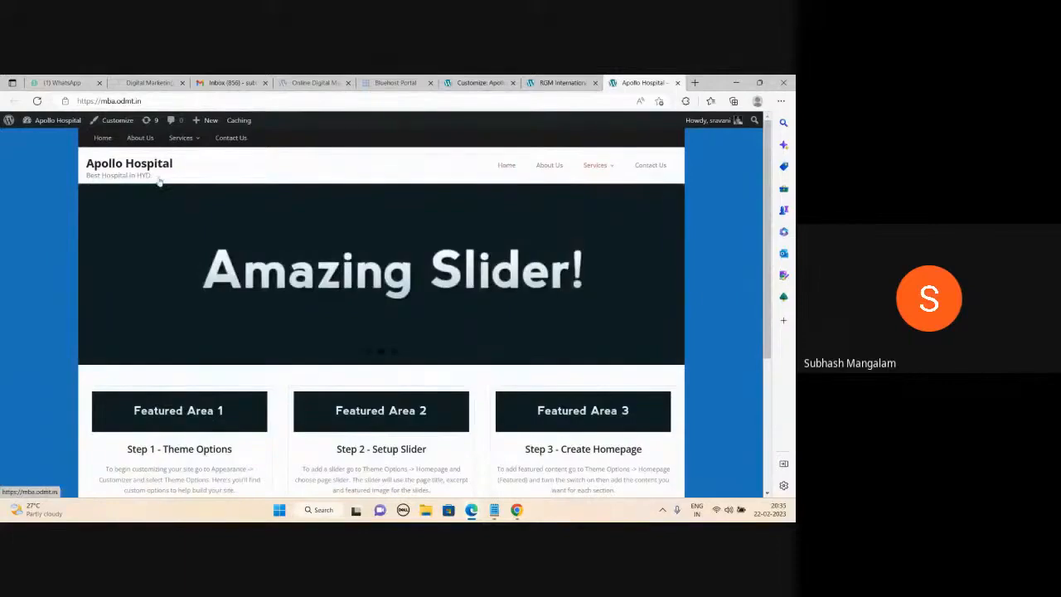
# Advance the homepage slider four slides, then return to the Customizer's menu locations.
pyautogui.click(669, 276)
pyautogui.click(669, 276)
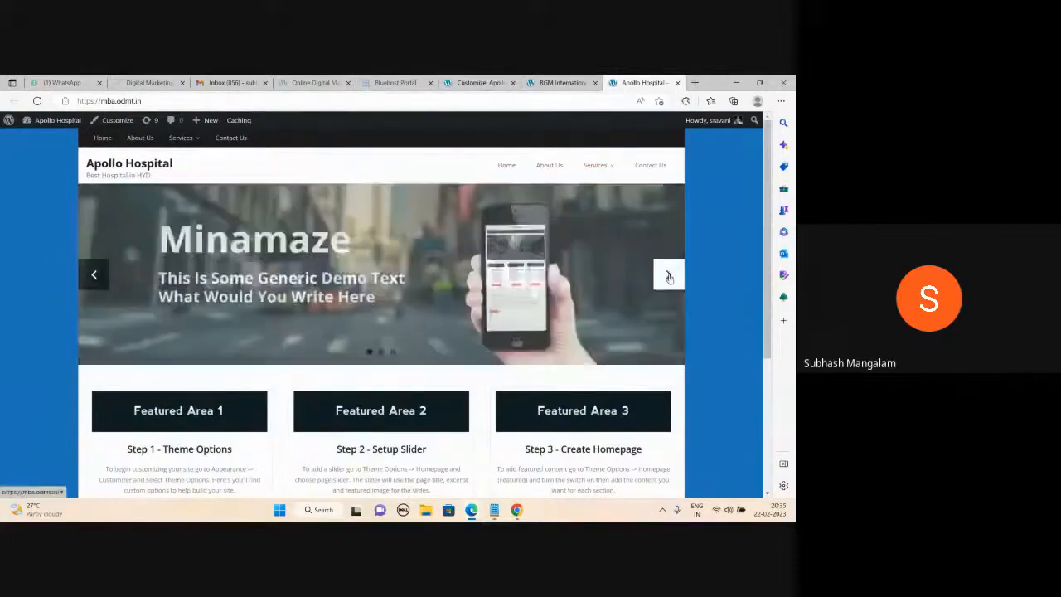
pyautogui.click(669, 276)
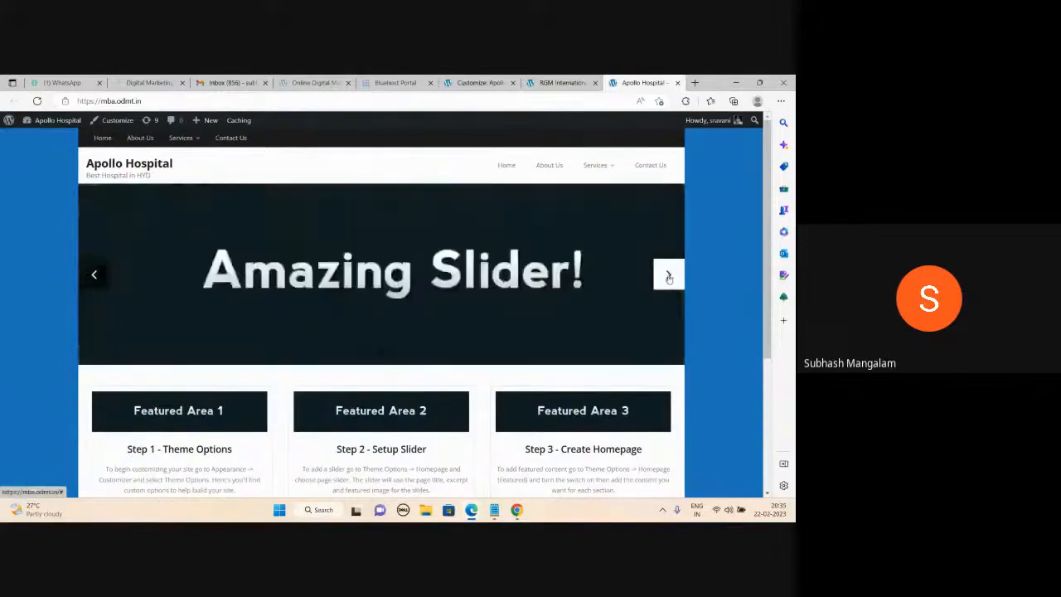
pyautogui.click(669, 277)
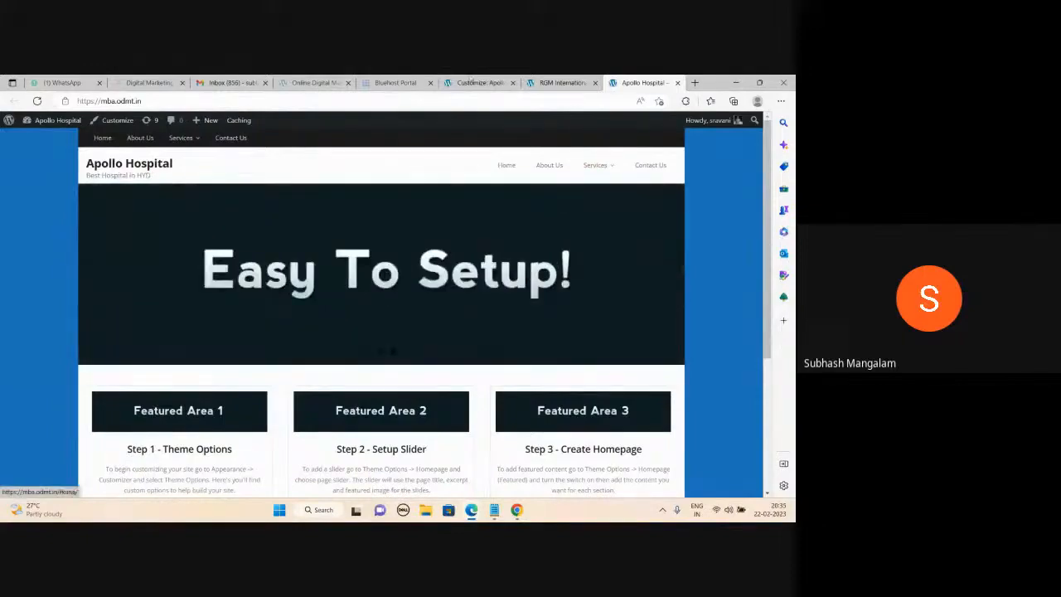
pyautogui.hotkey('ctrl', 'shift', 'Tab')
pyautogui.hotkey('ctrl', 'shift', 'Tab')
pyautogui.click(11, 154)
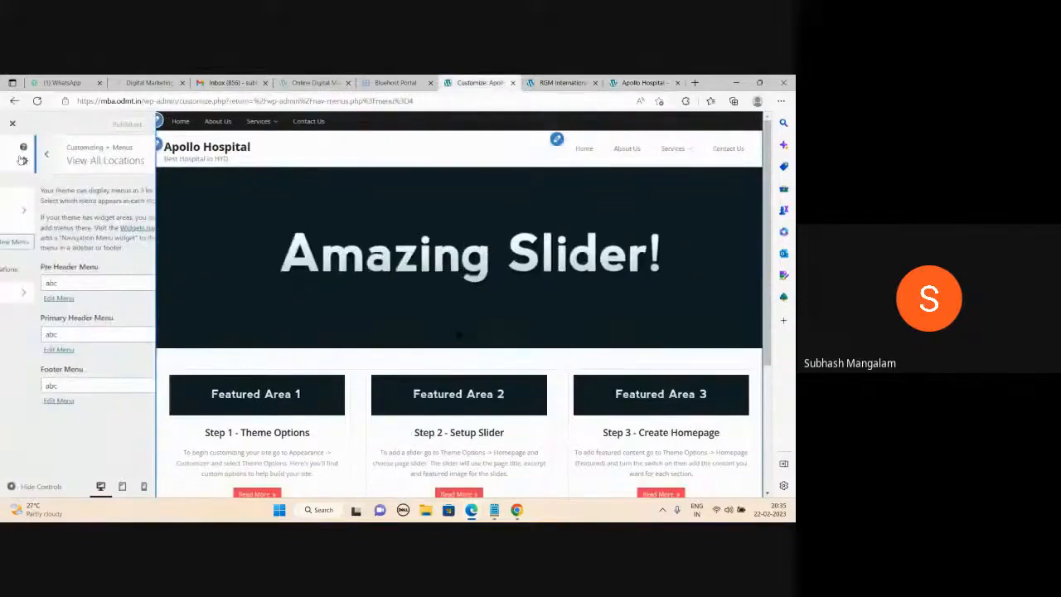
# Enable the Image Slider under Theme Options > Homepage, then view the live Apollo Hospital site.
pyautogui.click(15, 156)
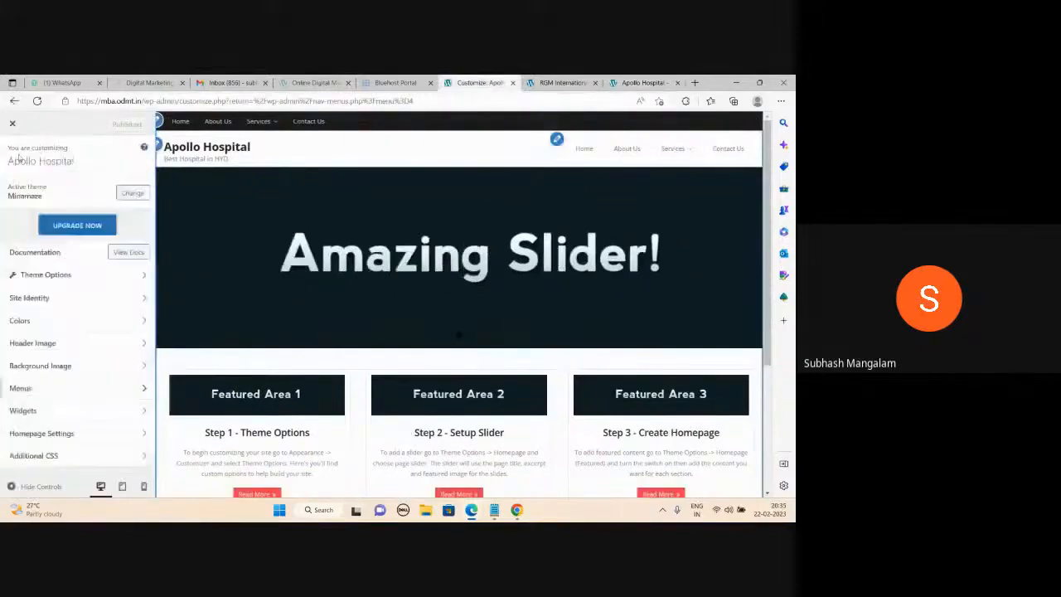
pyautogui.click(47, 278)
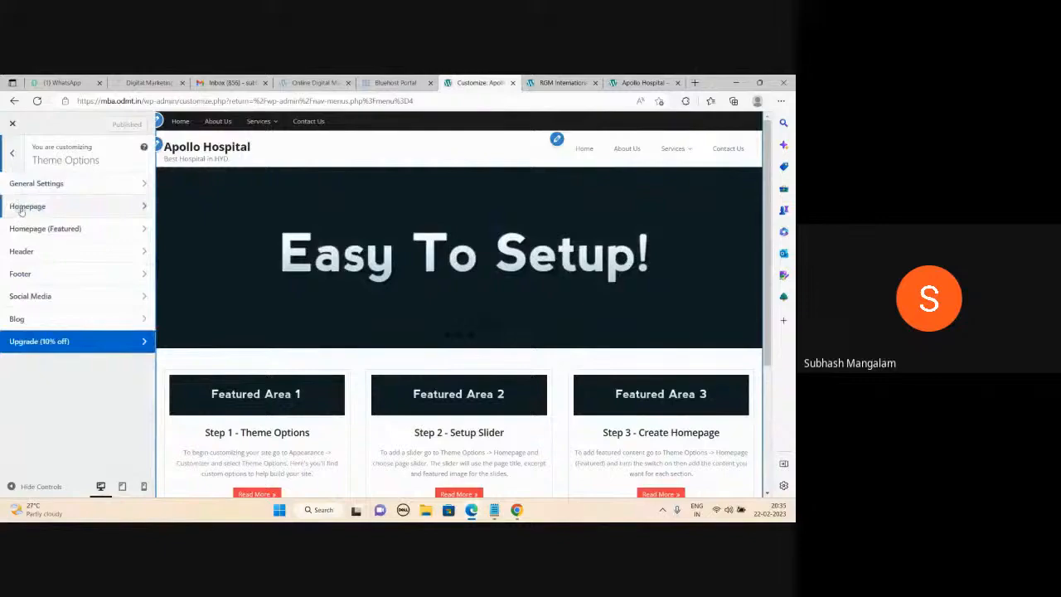
pyautogui.click(79, 210)
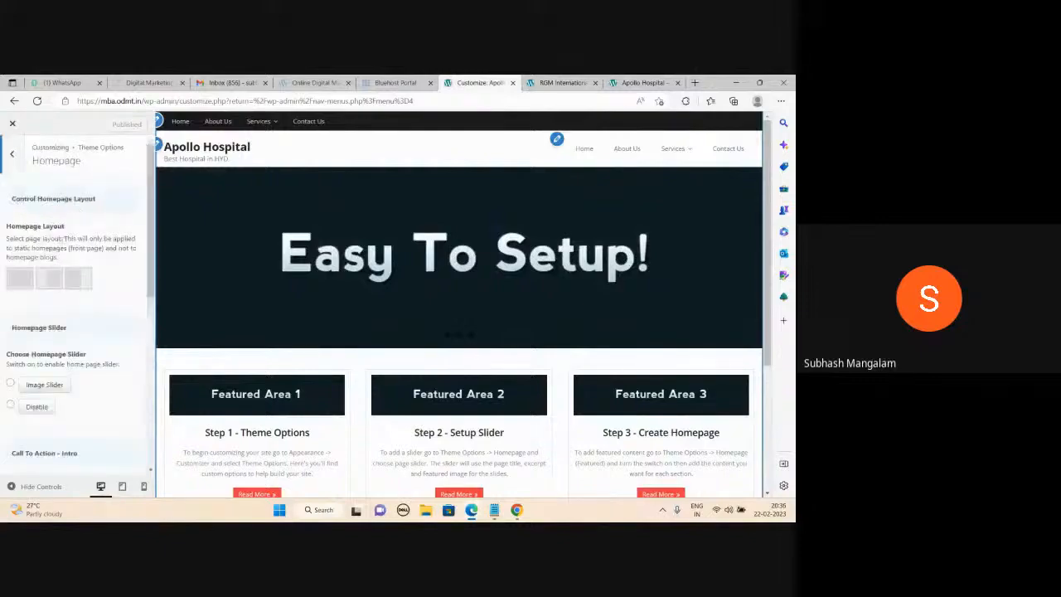
pyautogui.scroll(-1, 50, 305)
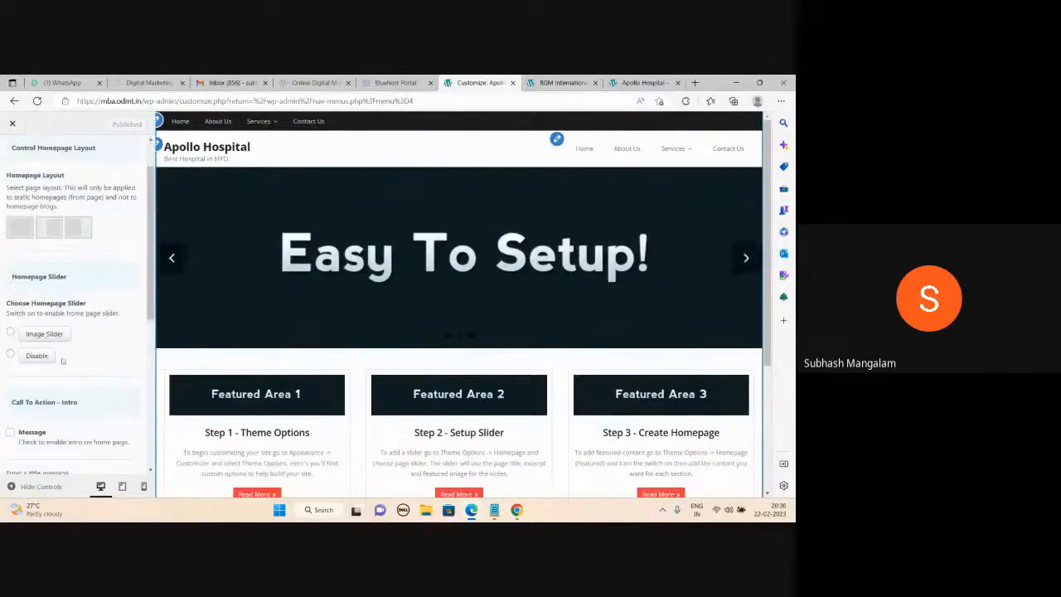
pyautogui.click(11, 332)
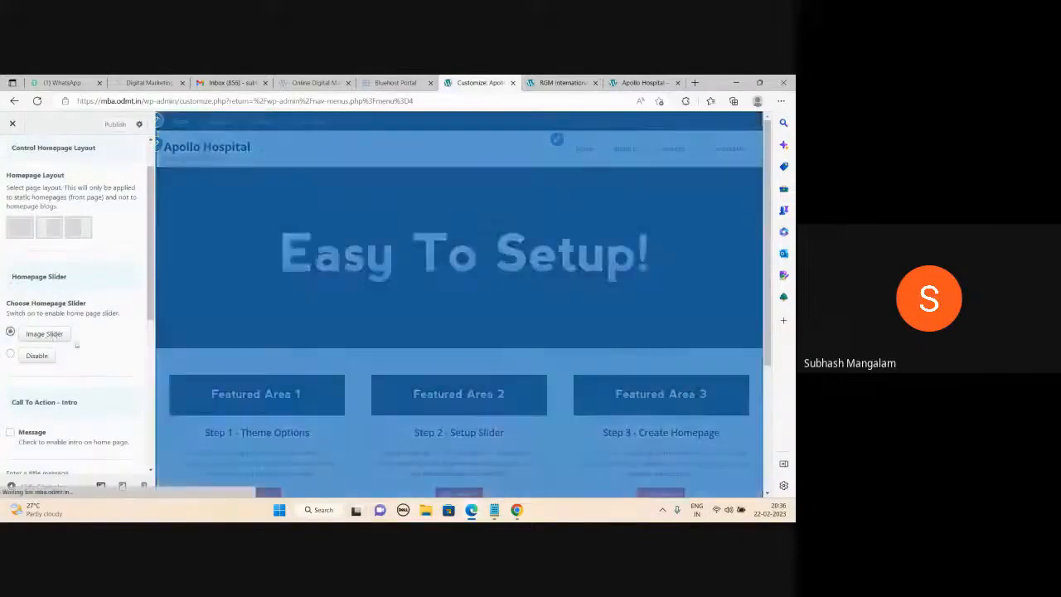
pyautogui.scroll(-3, 79, 344)
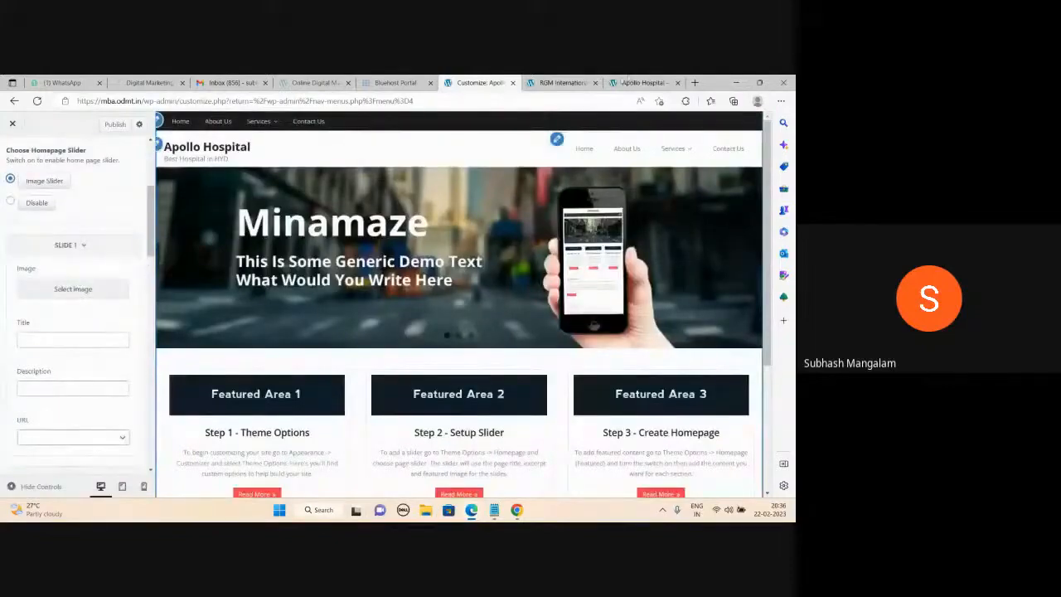
pyautogui.click(638, 82)
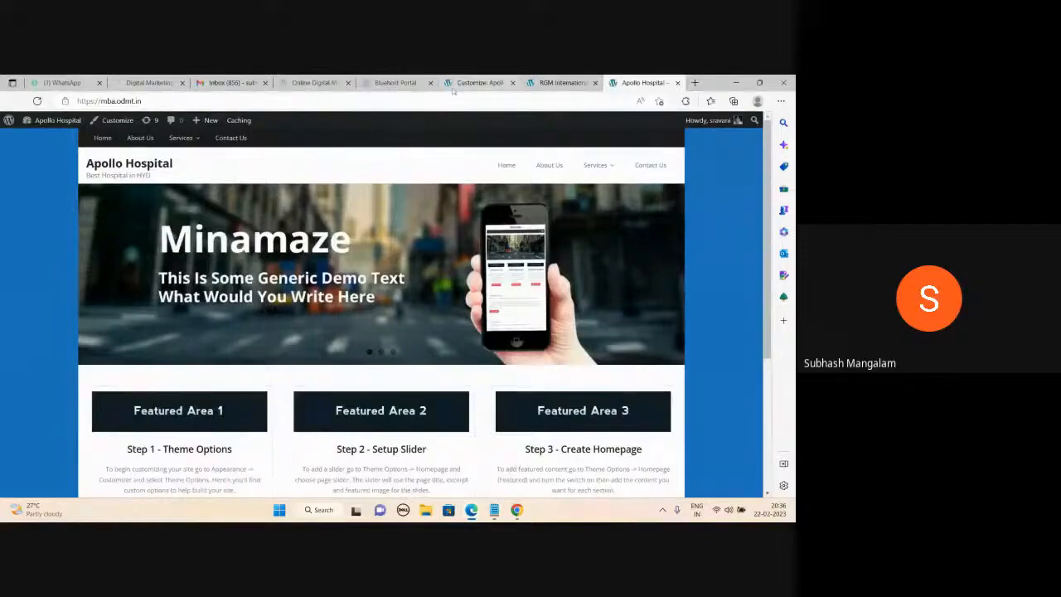
# Cycle the Customizer preview slider through two slides, then start a new browser tab.
pyautogui.click(480, 82)
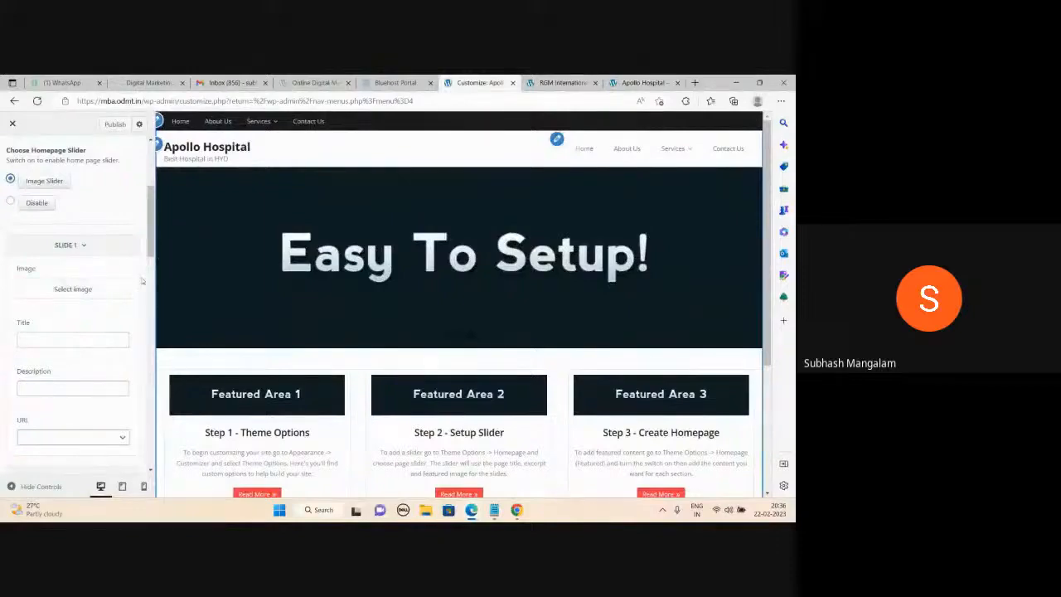
pyautogui.click(746, 257)
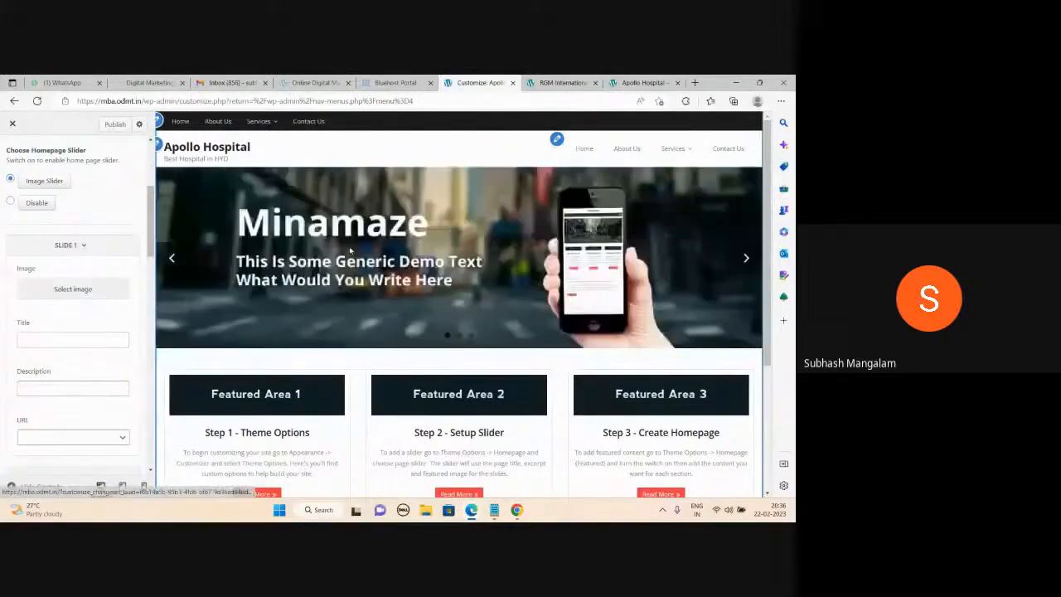
pyautogui.click(744, 261)
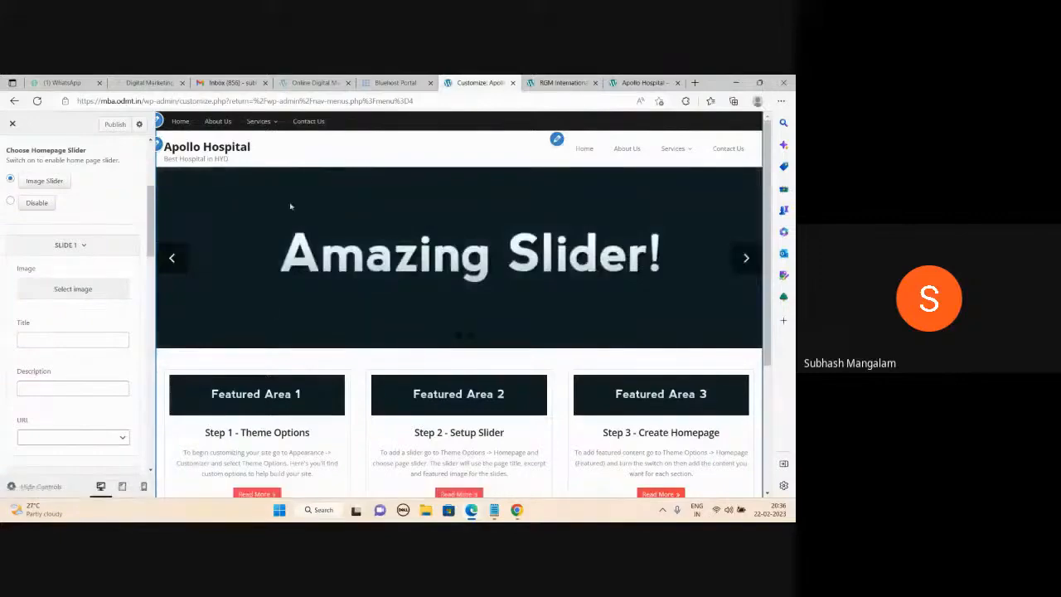
pyautogui.click(696, 83)
# Load google.com from 'goo' in the new tab, then go back to the Apollo Hospital tab.
pyautogui.write('goog')
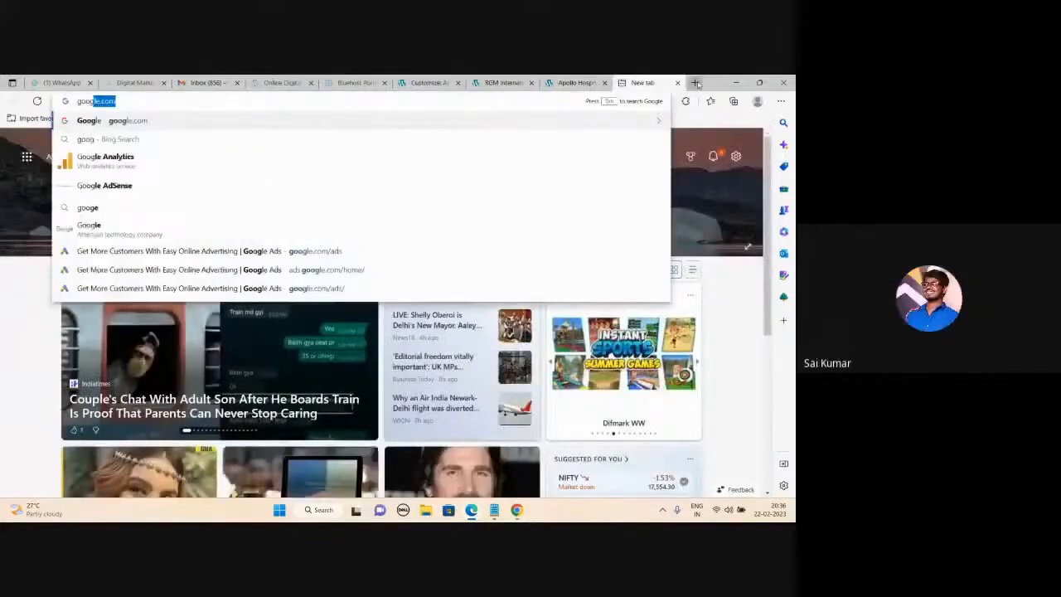
pyautogui.press('Return')
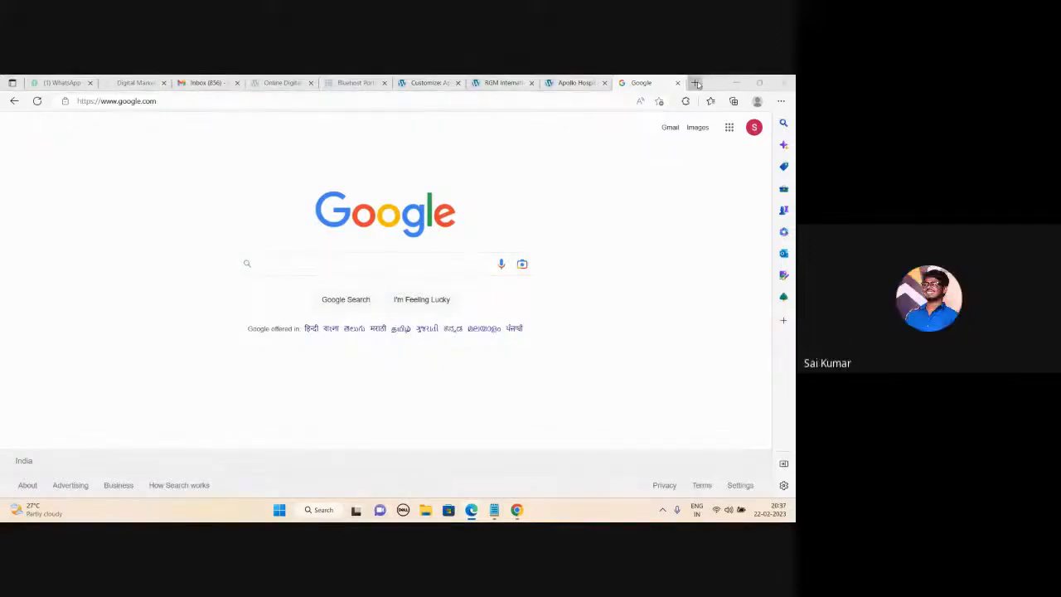
pyautogui.click(574, 83)
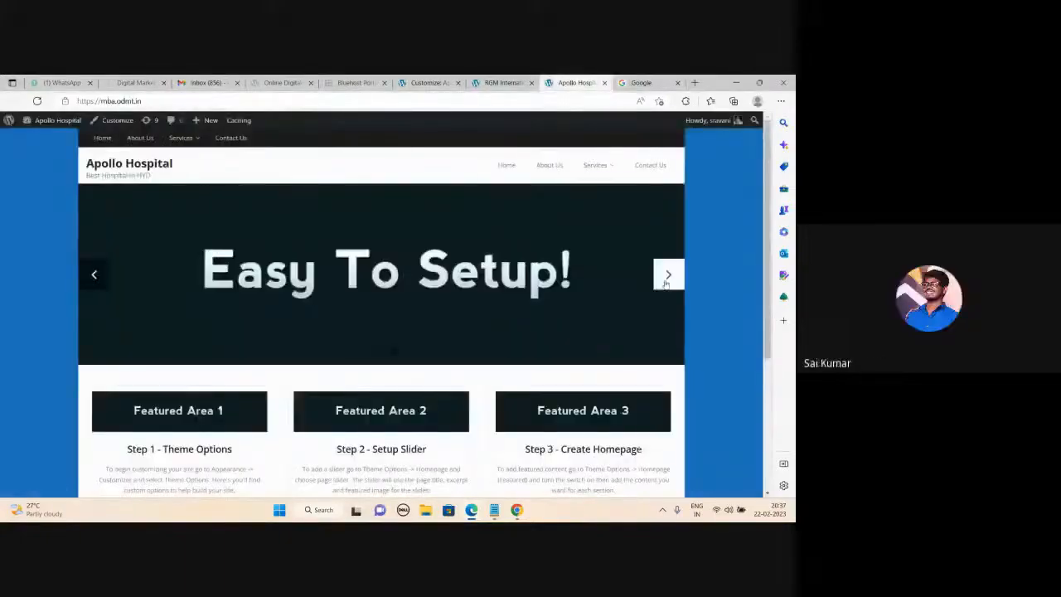
# Advance the live homepage slider twice to reach the 'Amazing Slider!' slide.
pyautogui.click(666, 279)
pyautogui.click(667, 279)
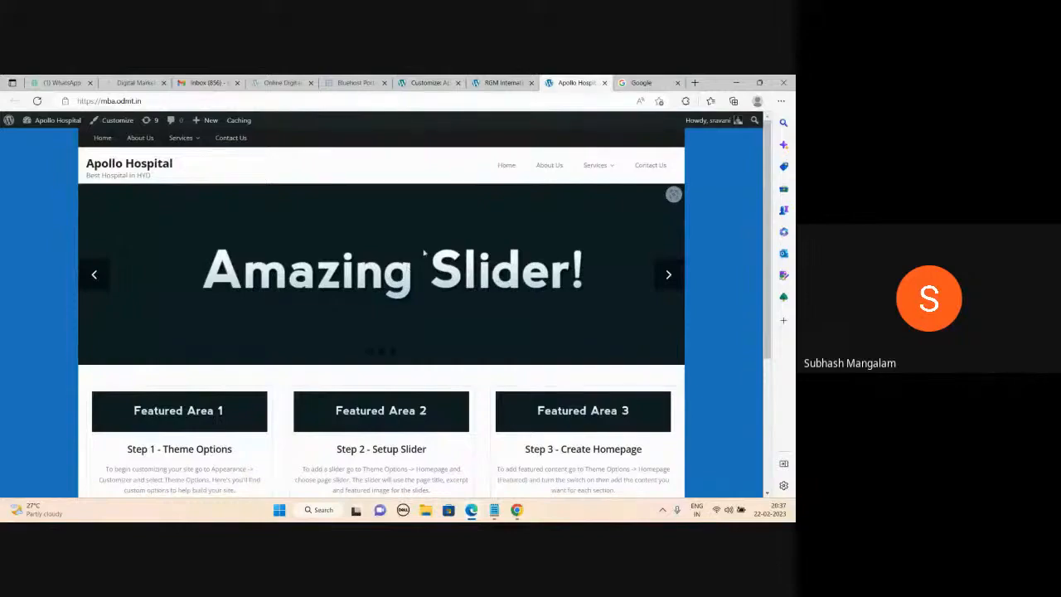
# Search Google for 'doctors' and switch to the image results.
pyautogui.click(654, 82)
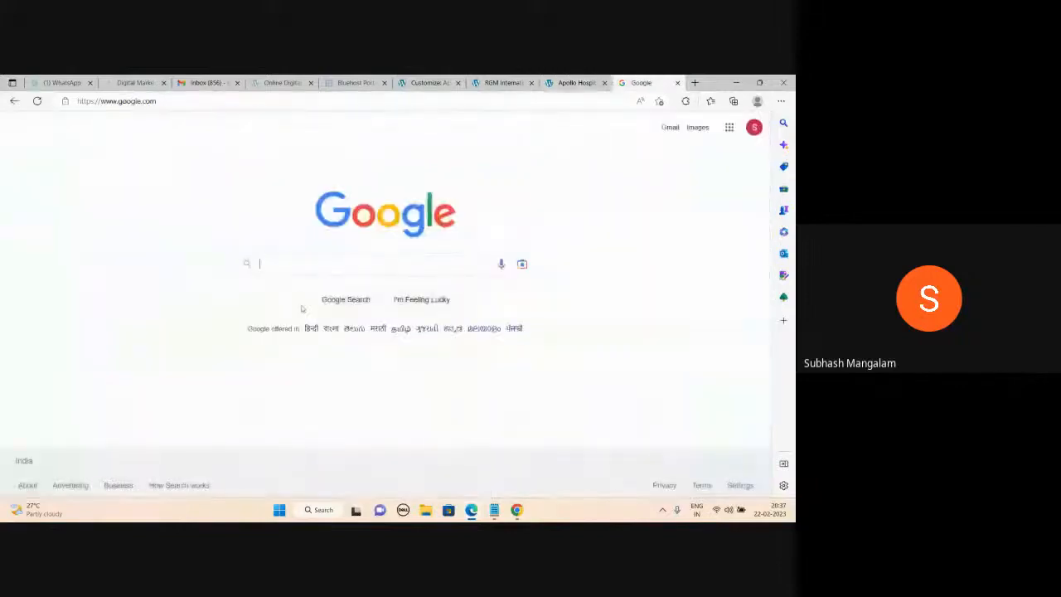
pyautogui.write('doctors')
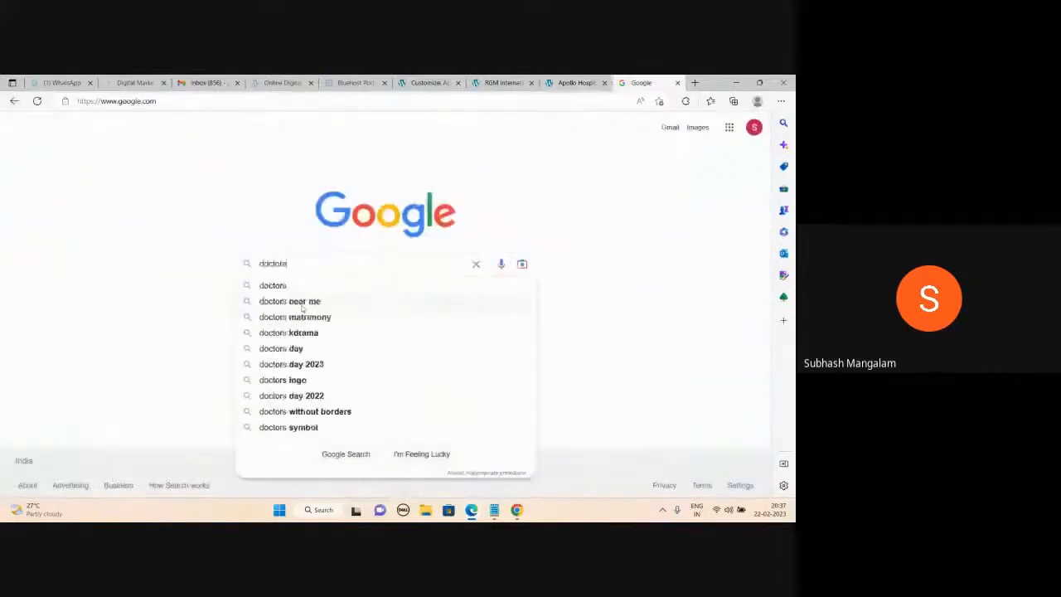
pyautogui.press('Return')
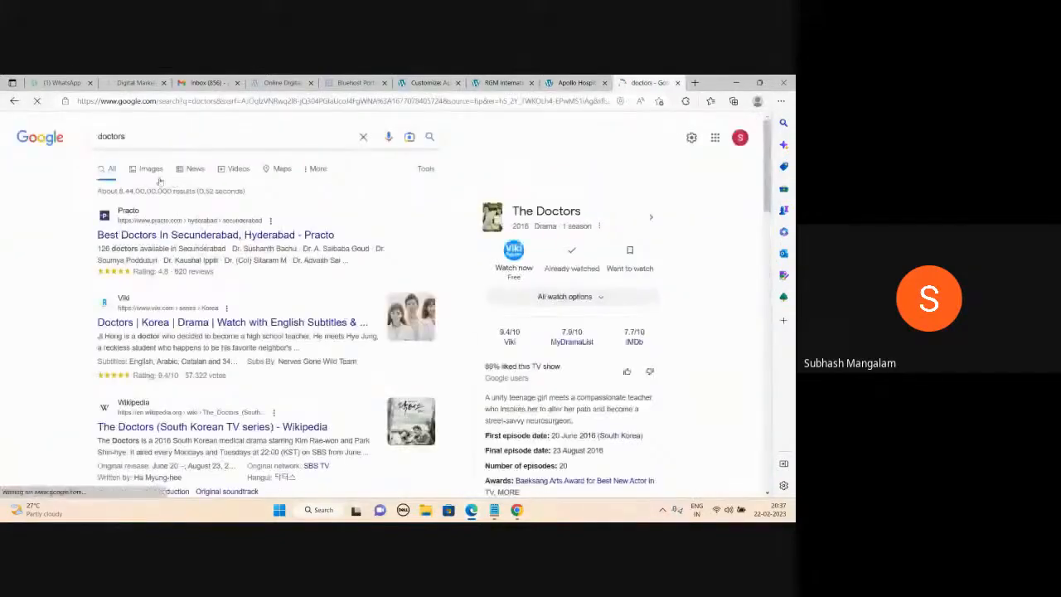
pyautogui.click(154, 174)
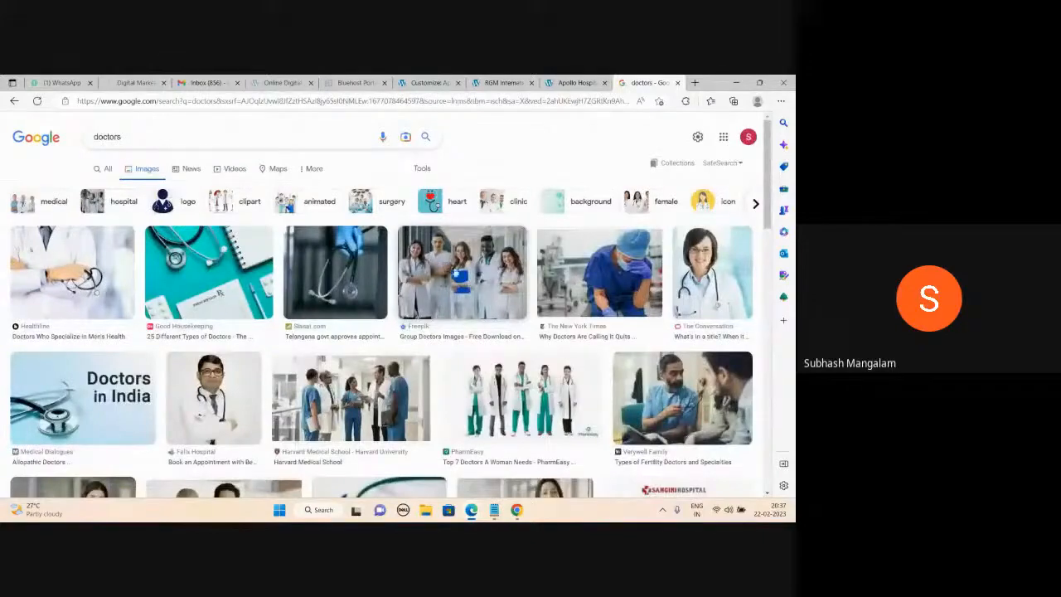
pyautogui.click(502, 83)
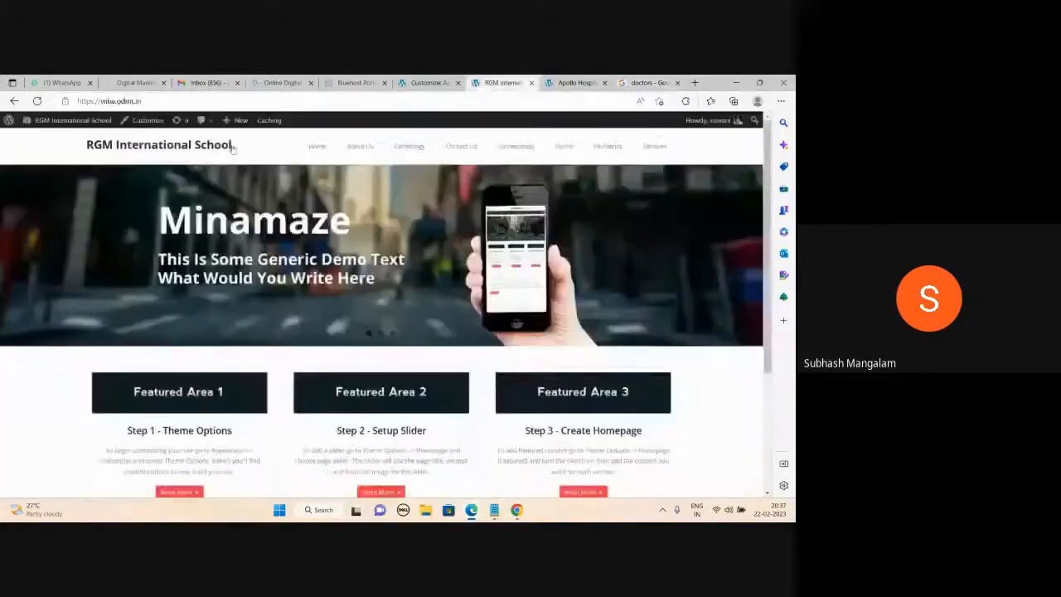
pyautogui.click(571, 83)
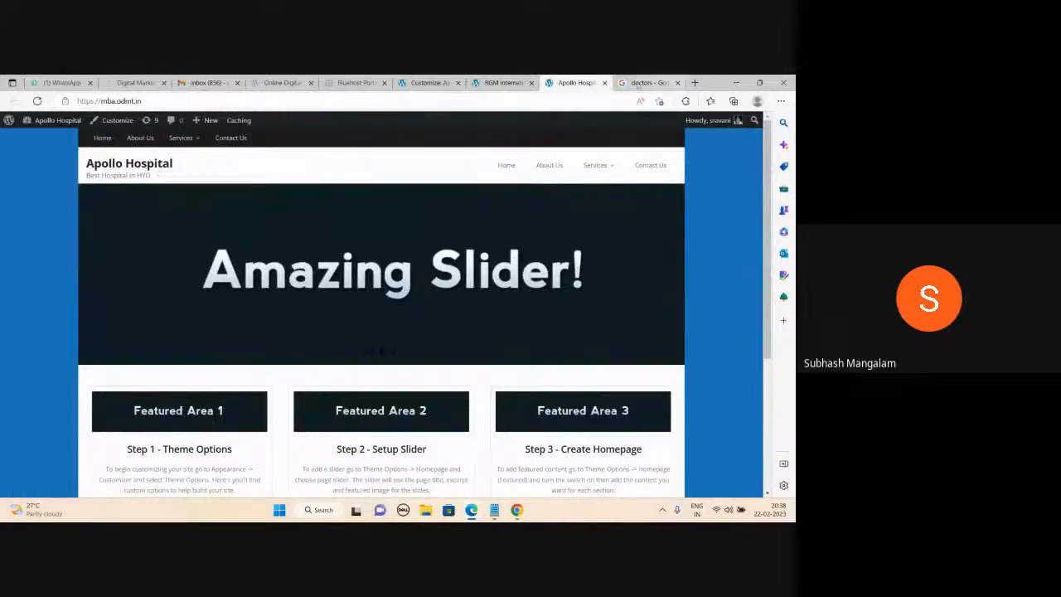
pyautogui.click(639, 83)
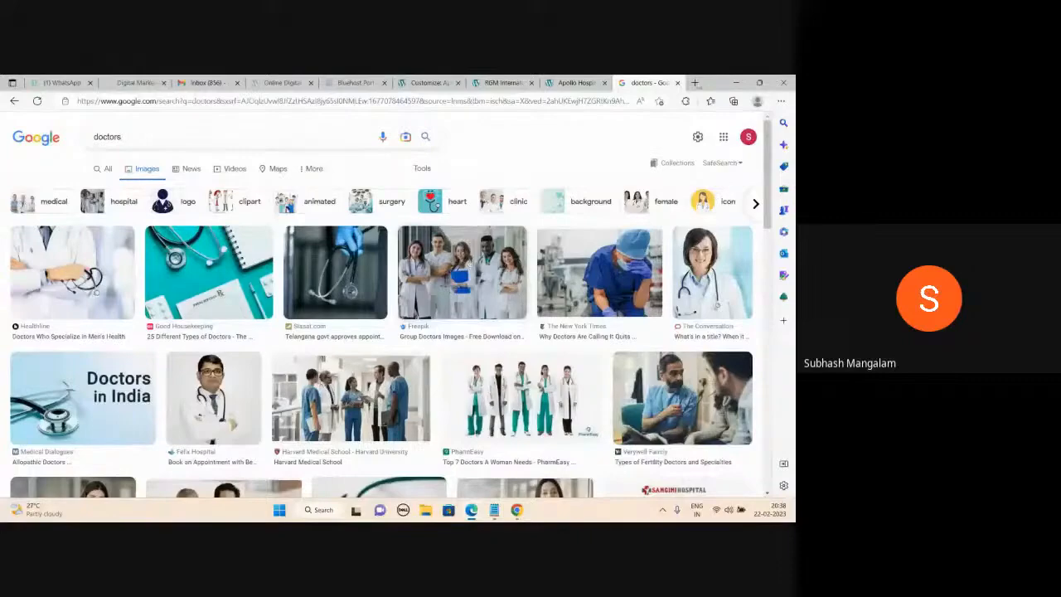
# Search 'pixels' in a new tab and open the Pexels free stock photo site.
pyautogui.click(695, 83)
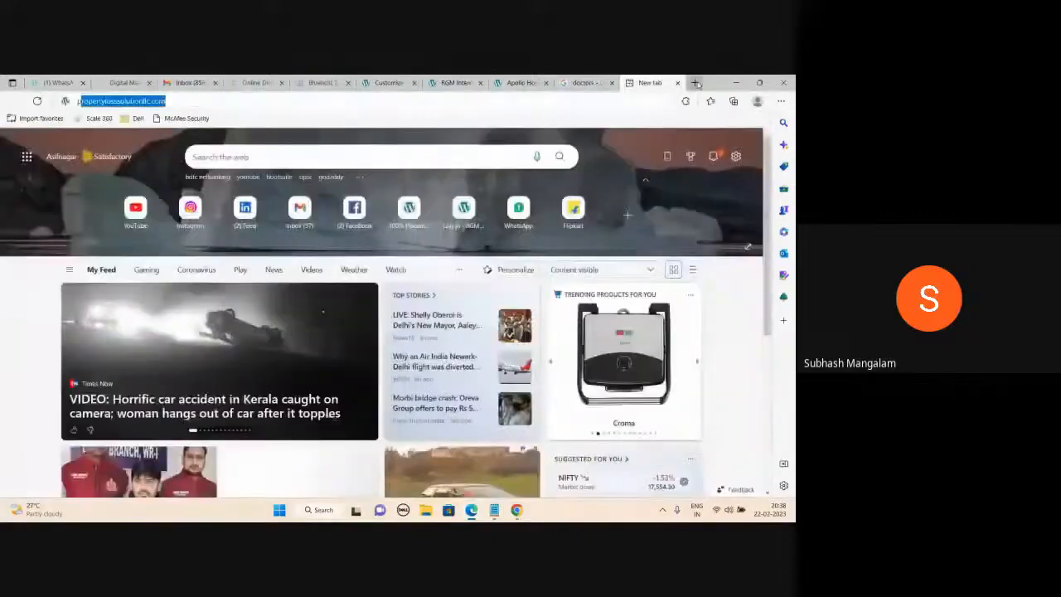
pyautogui.write('pixels')
pyautogui.press('Return')
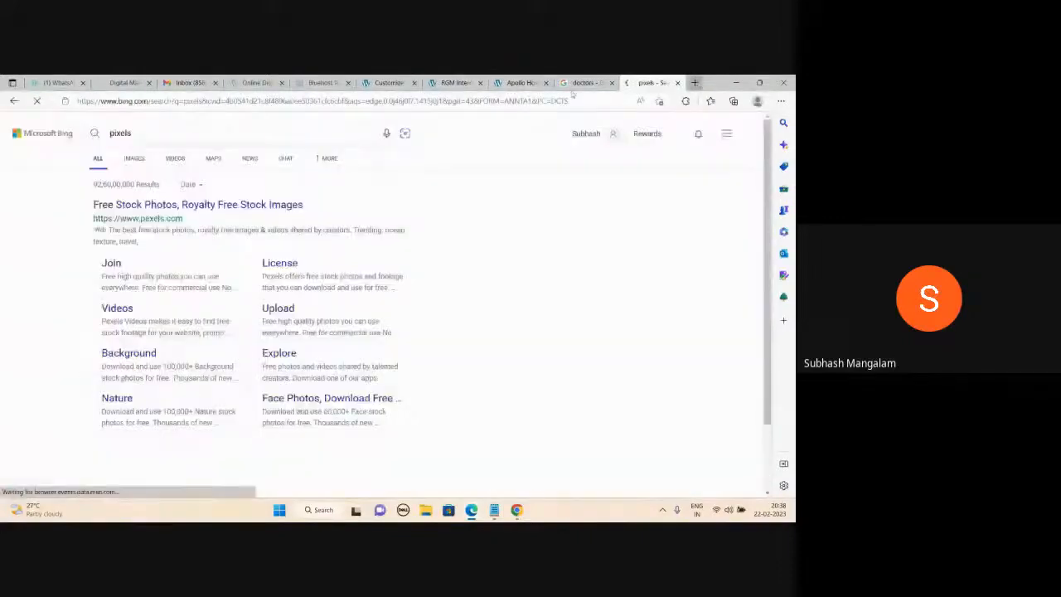
pyautogui.click(220, 204)
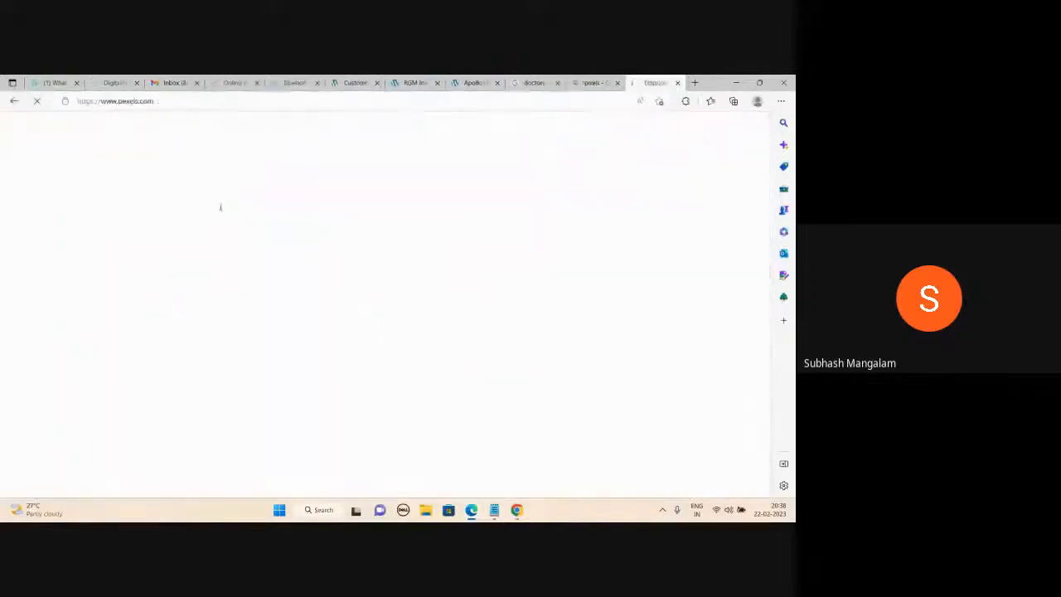
pyautogui.scroll(-5, 346, 322)
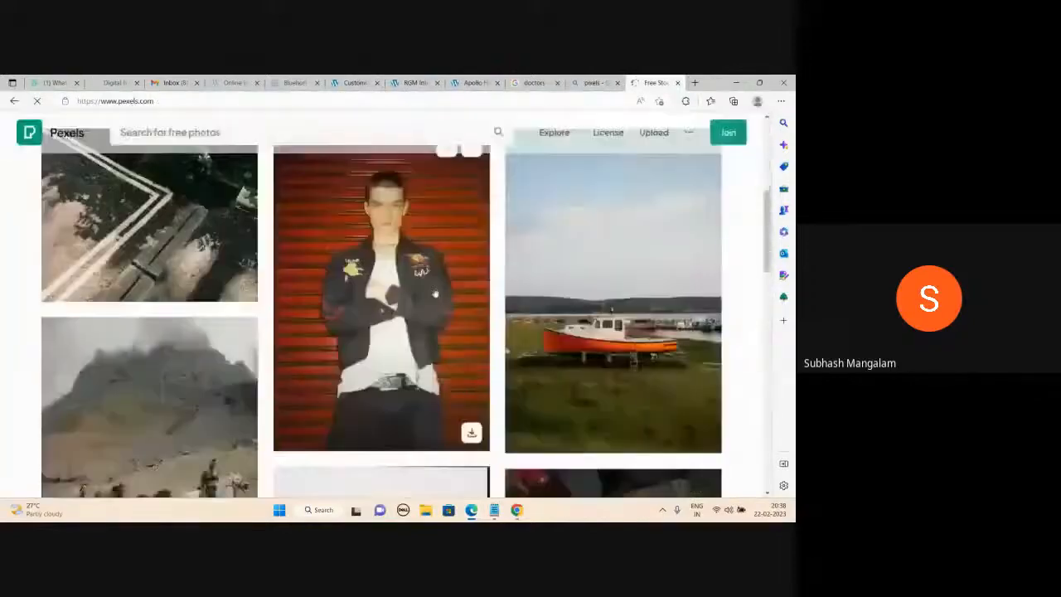
pyautogui.scroll(-10, 346, 322)
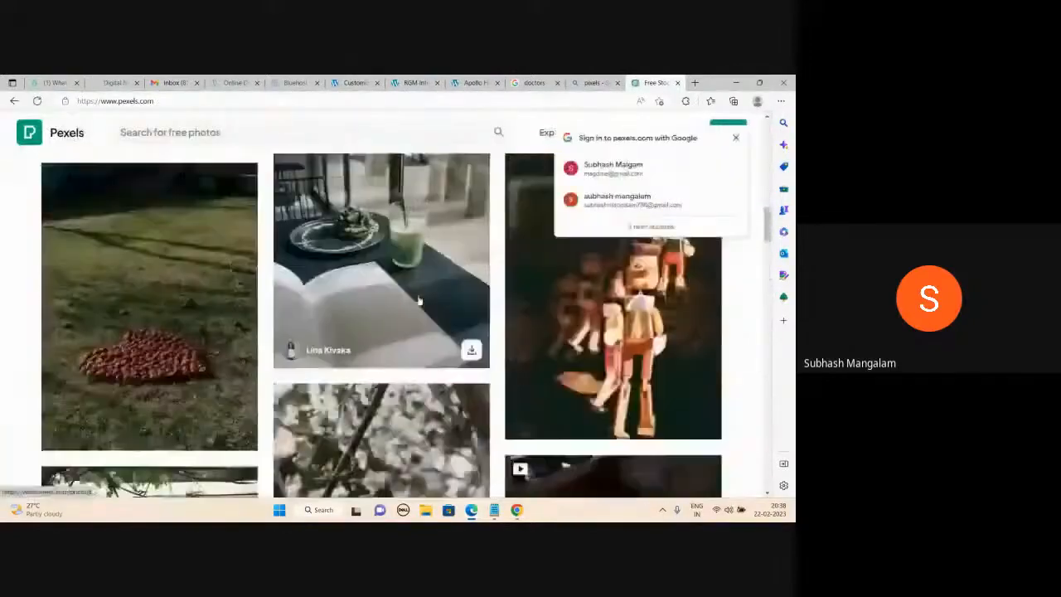
# Dismiss the Google sign-in prompt on Pexels, revisit the doctors image results, and start another new tab.
pyautogui.click(735, 138)
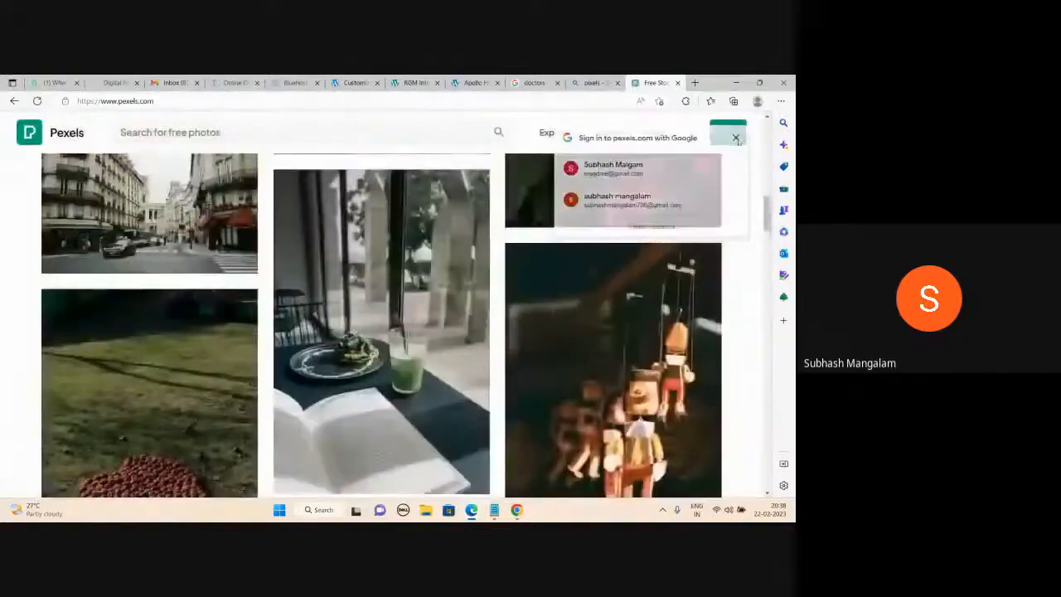
pyautogui.moveTo(447, 230)
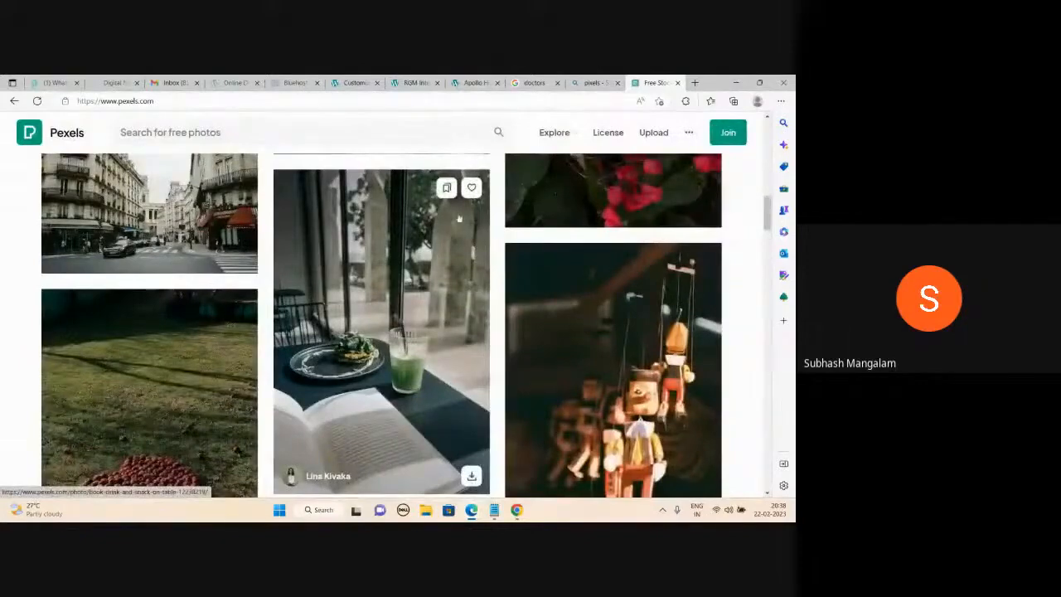
pyautogui.moveTo(595, 79)
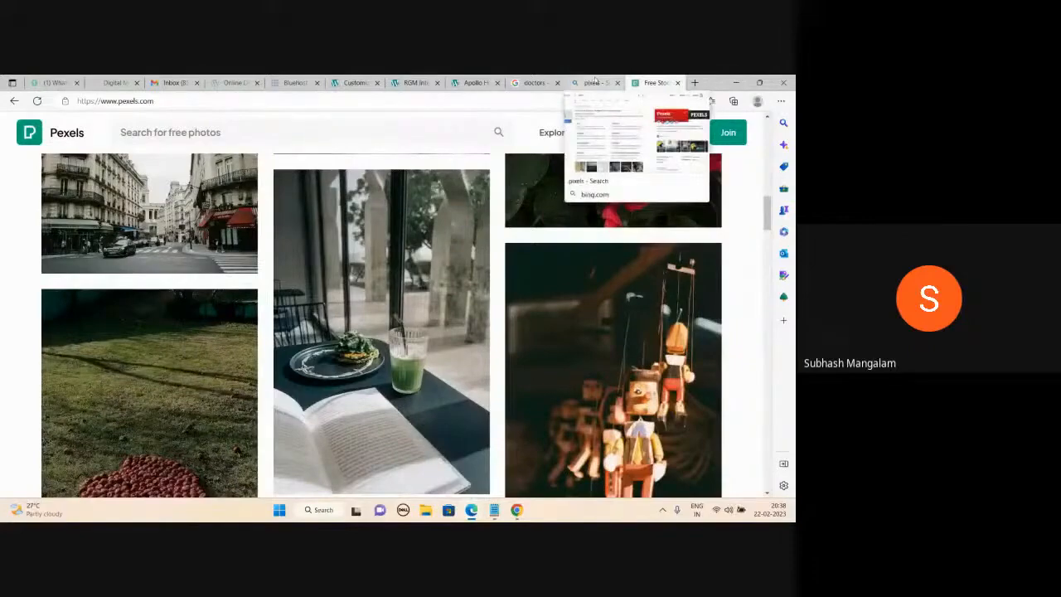
pyautogui.click(535, 82)
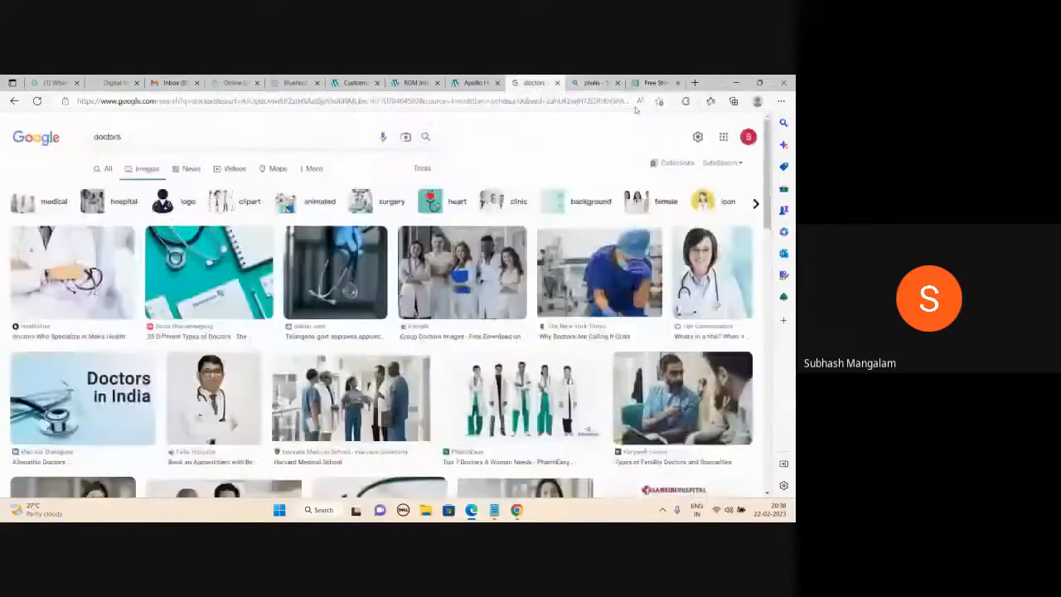
pyautogui.click(695, 83)
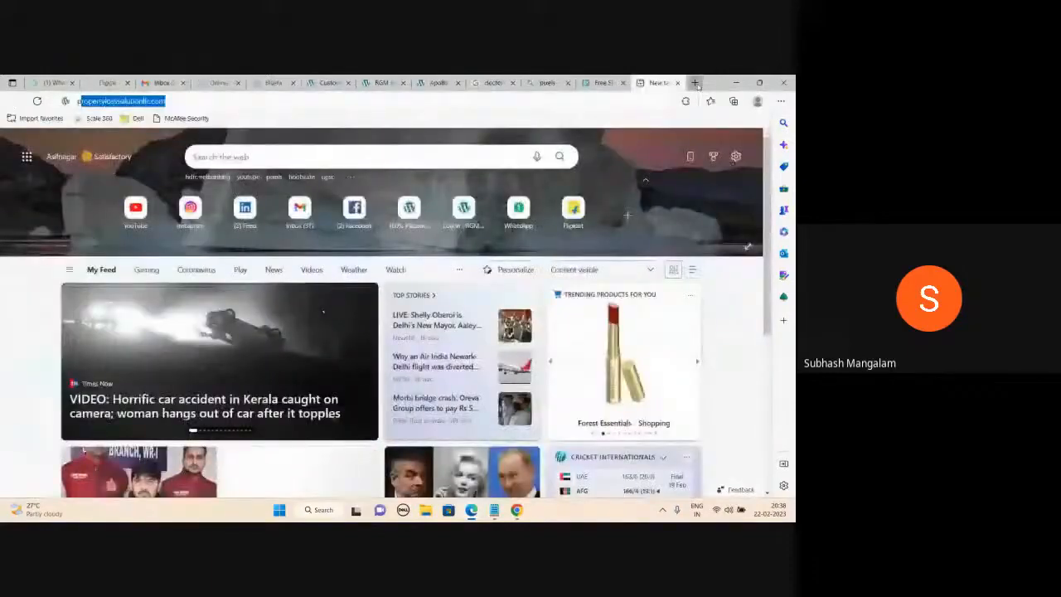
# Load propertylosssolutionllc.com, browse through its sections, then return to the Pexels photo grid.
pyautogui.press('Return')
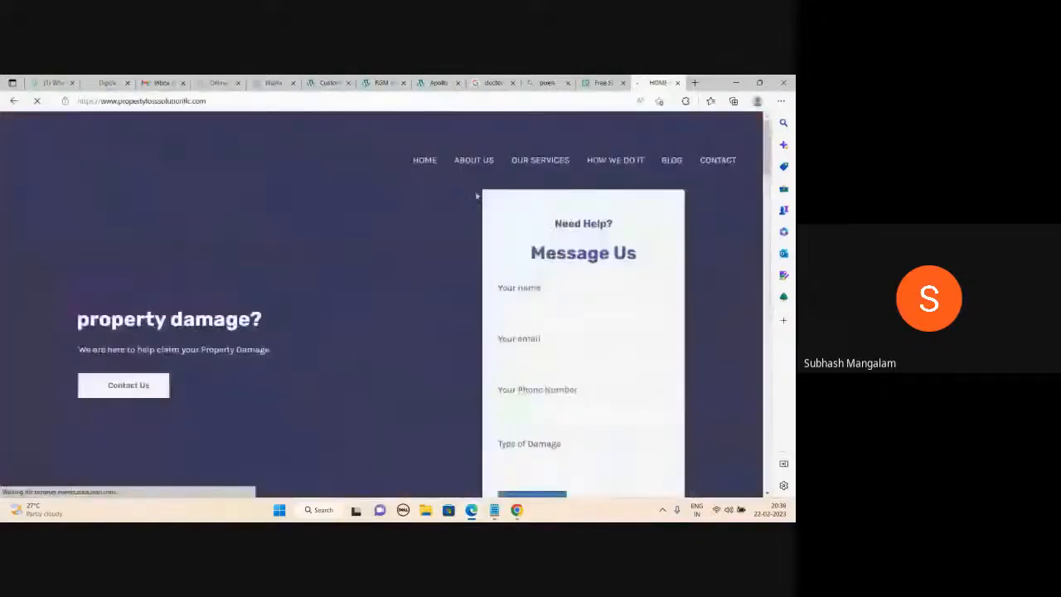
pyautogui.scroll(-1, 432, 285)
pyautogui.scroll(1, 432, 285)
pyautogui.scroll(-5, 434, 285)
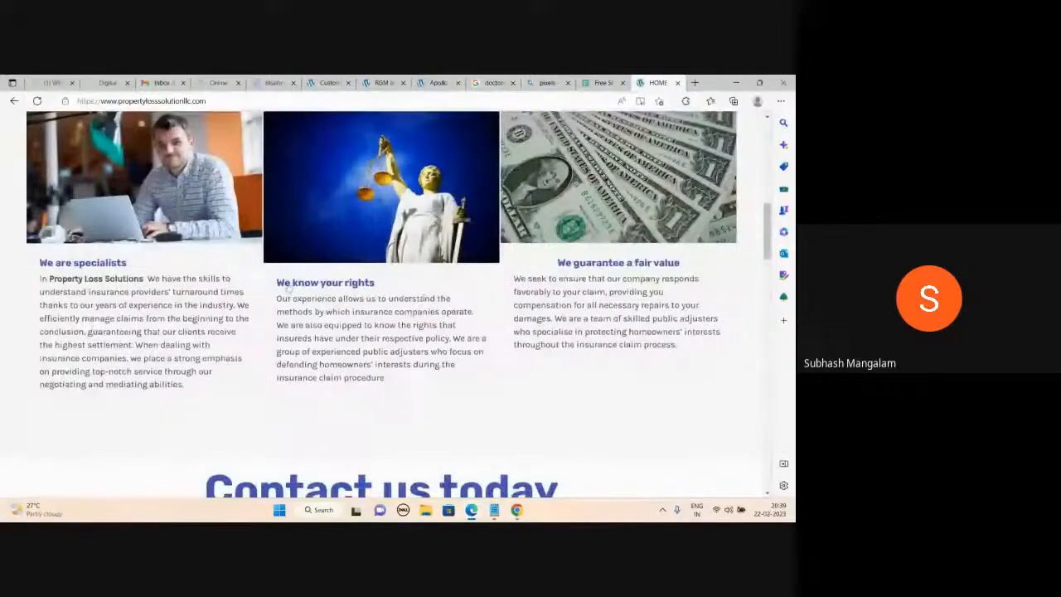
pyautogui.scroll(-3, 286, 285)
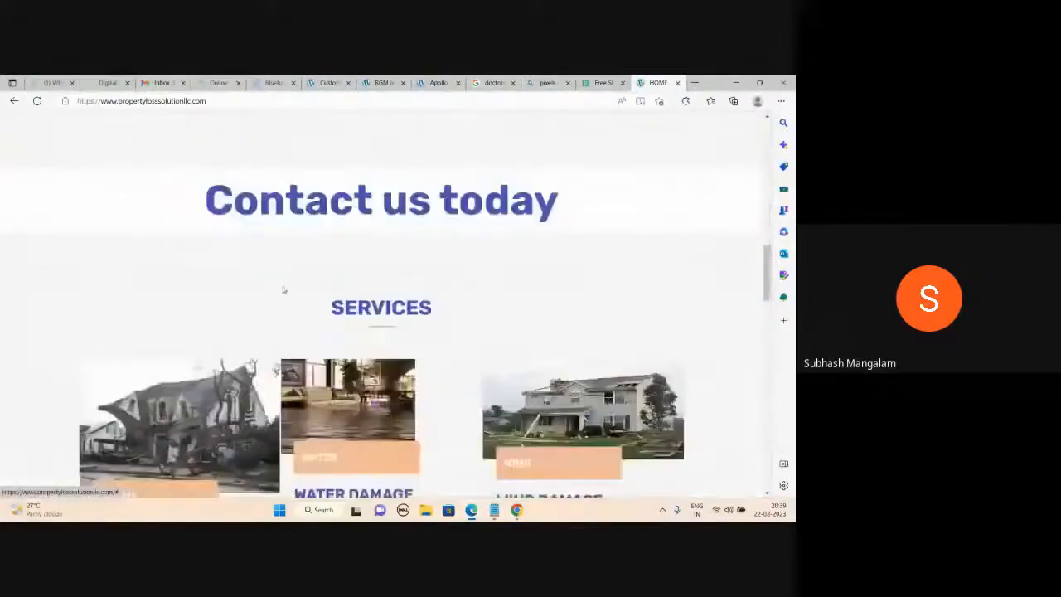
pyautogui.scroll(2, 282, 287)
pyautogui.scroll(1, 283, 287)
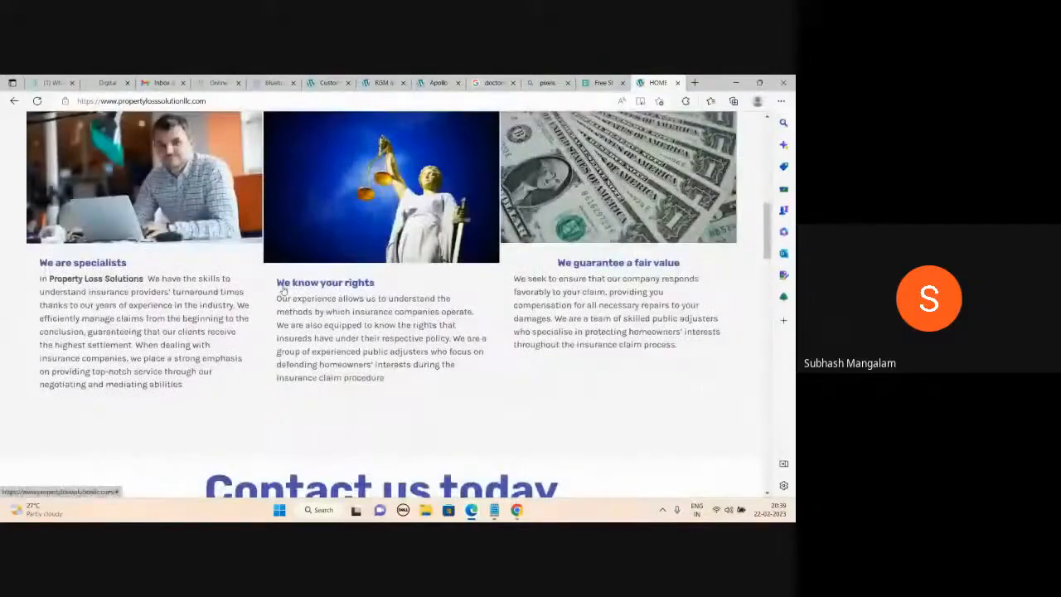
pyautogui.scroll(2, 301, 255)
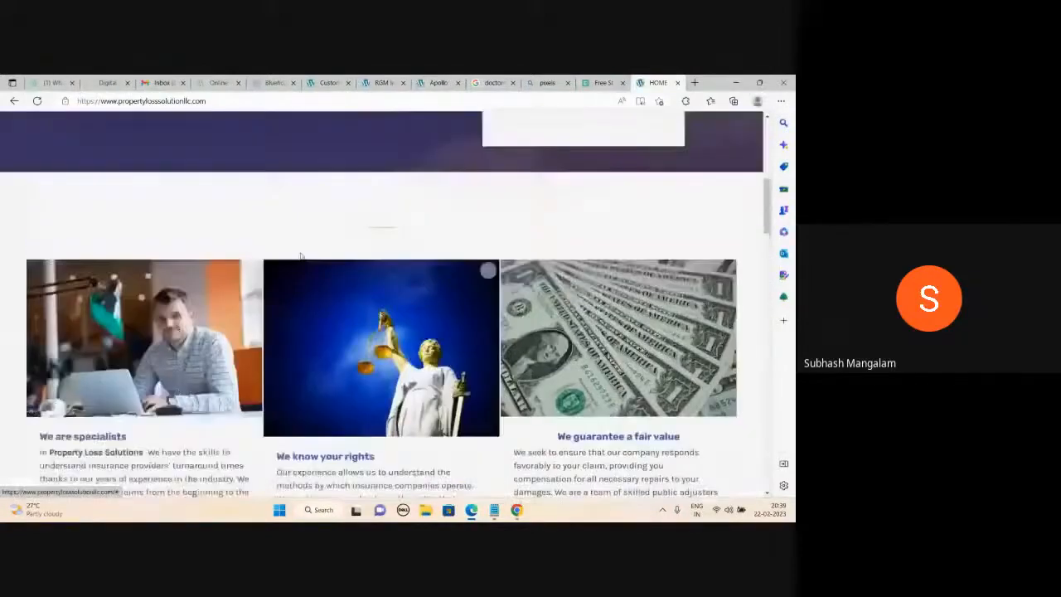
pyautogui.scroll(-1, 304, 249)
pyautogui.scroll(-8, 467, 311)
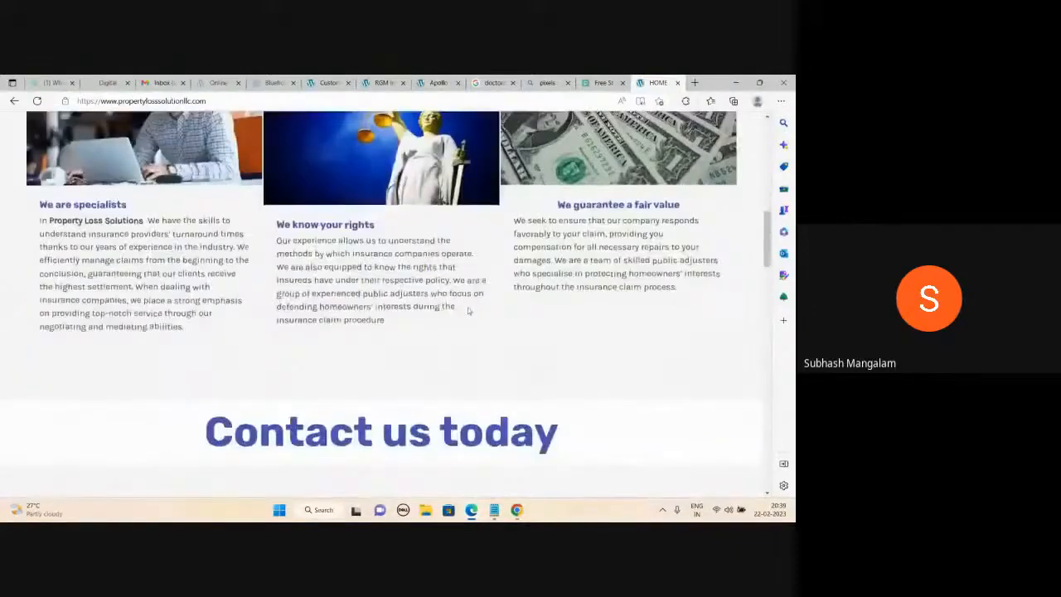
pyautogui.scroll(-4, 467, 311)
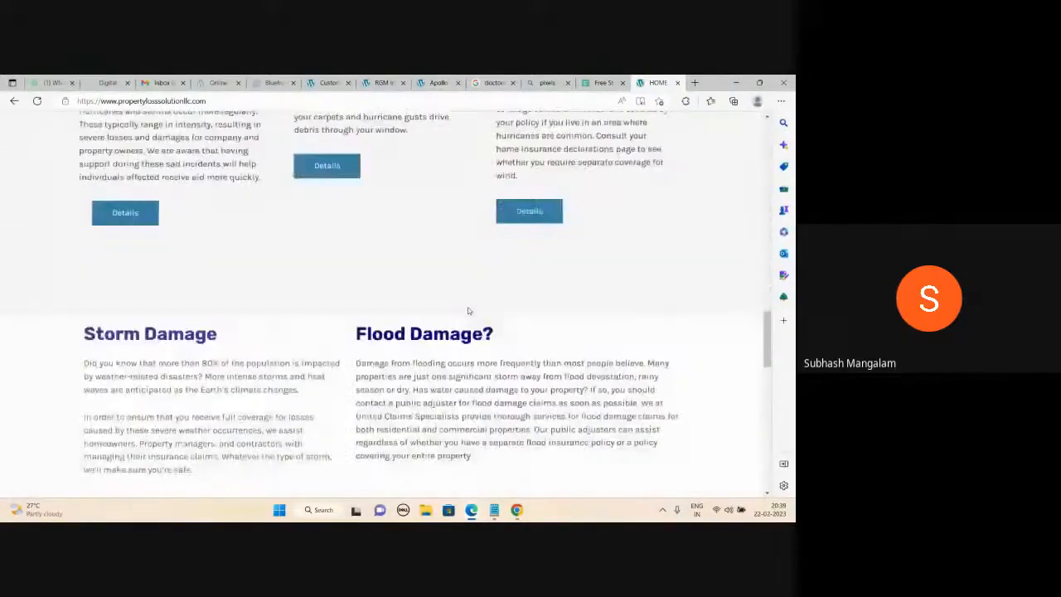
pyautogui.scroll(7, 467, 311)
pyautogui.scroll(5, 468, 313)
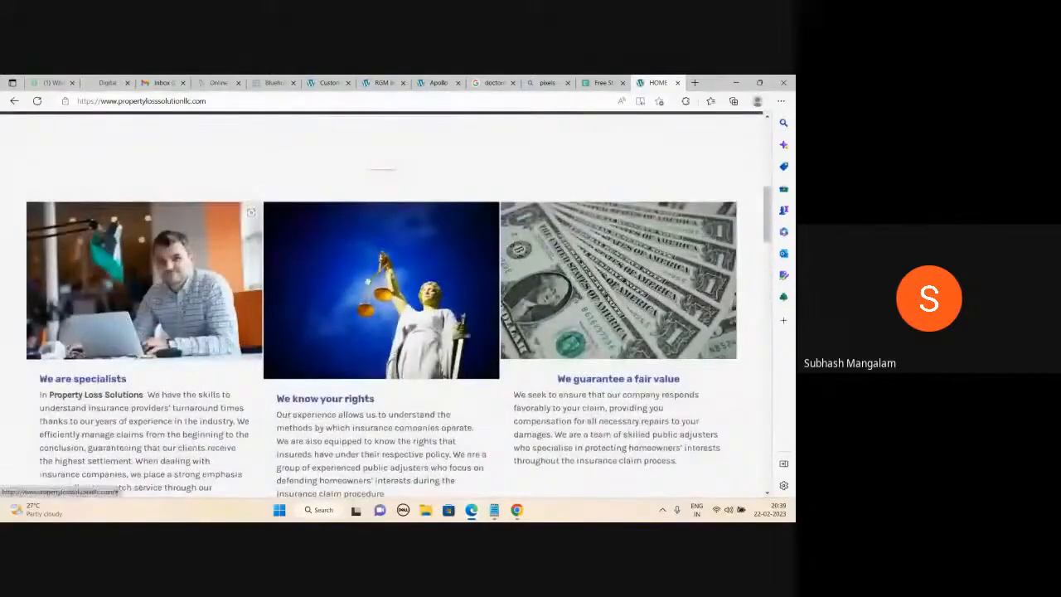
pyautogui.scroll(-1, 721, 216)
pyautogui.scroll(-14, 644, 295)
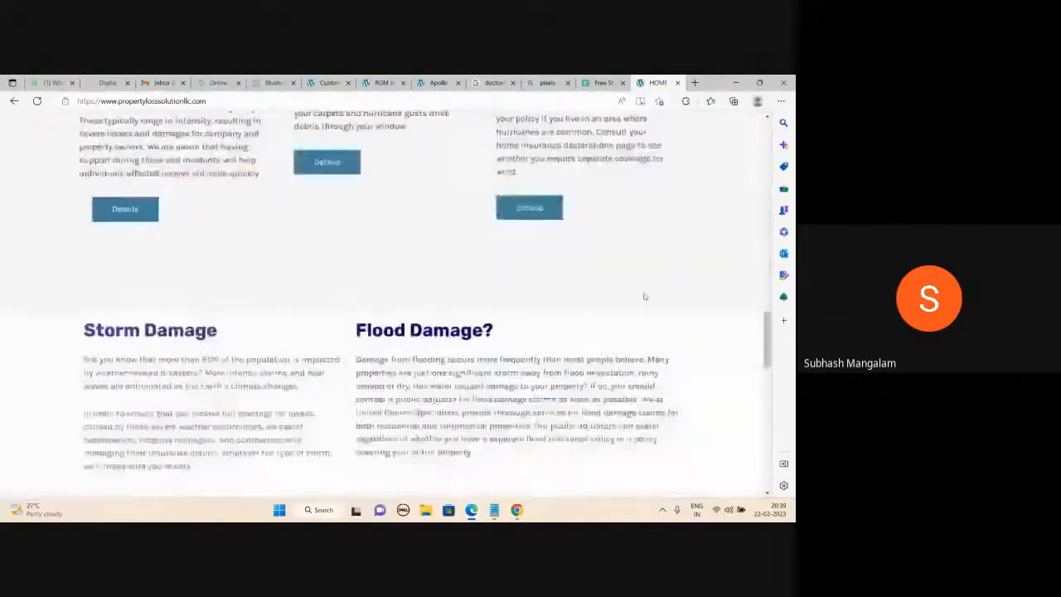
pyautogui.scroll(5, 645, 295)
pyautogui.scroll(8, 644, 295)
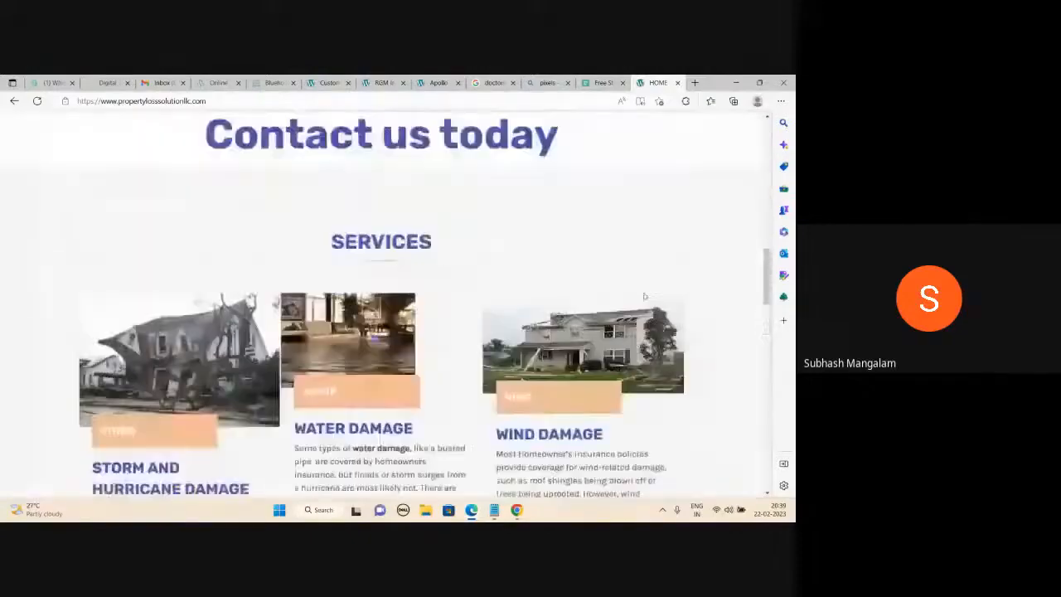
pyautogui.scroll(8, 645, 295)
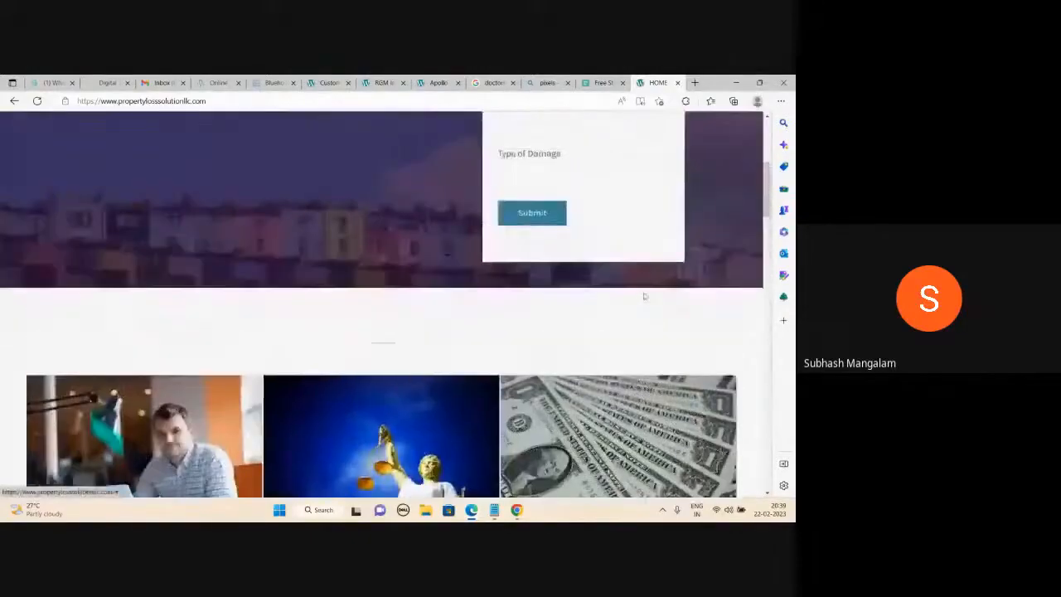
pyautogui.click(600, 83)
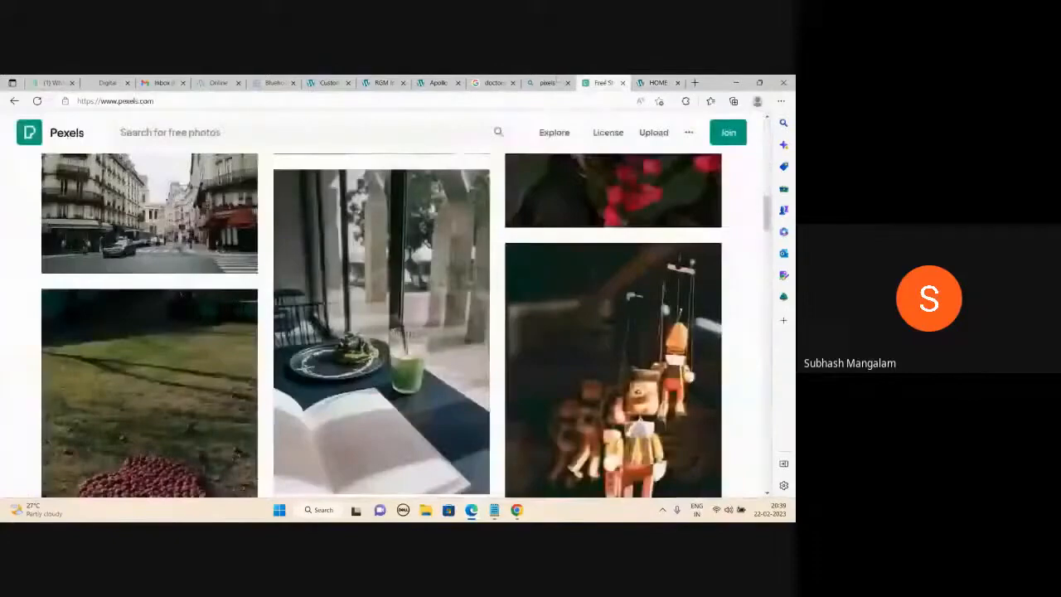
# In the doctors image results, open the AAMC 'We need more doctors' photo in preview.
pyautogui.moveTo(554, 80)
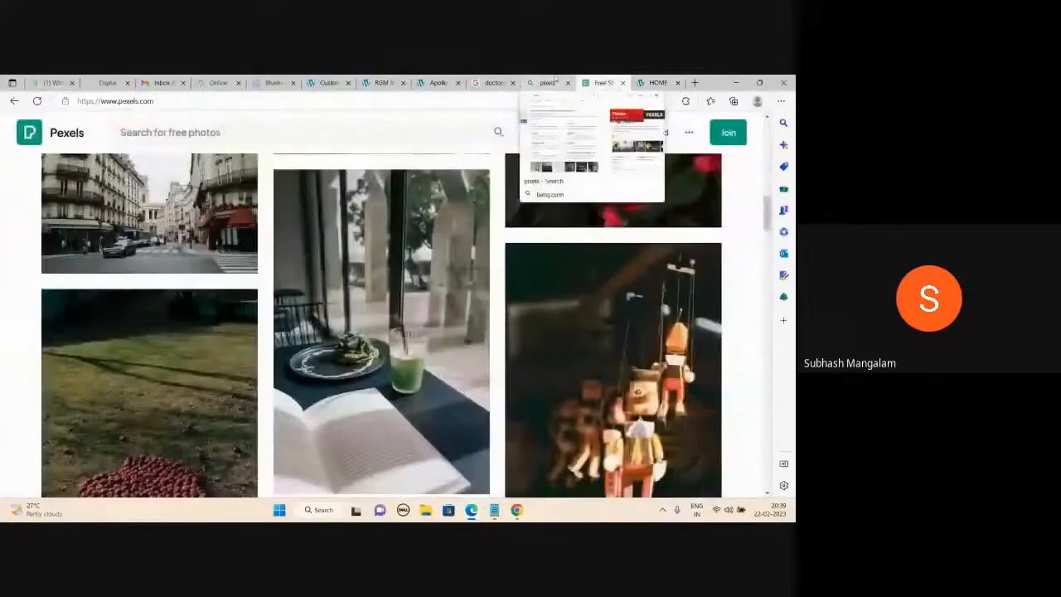
pyautogui.click(498, 82)
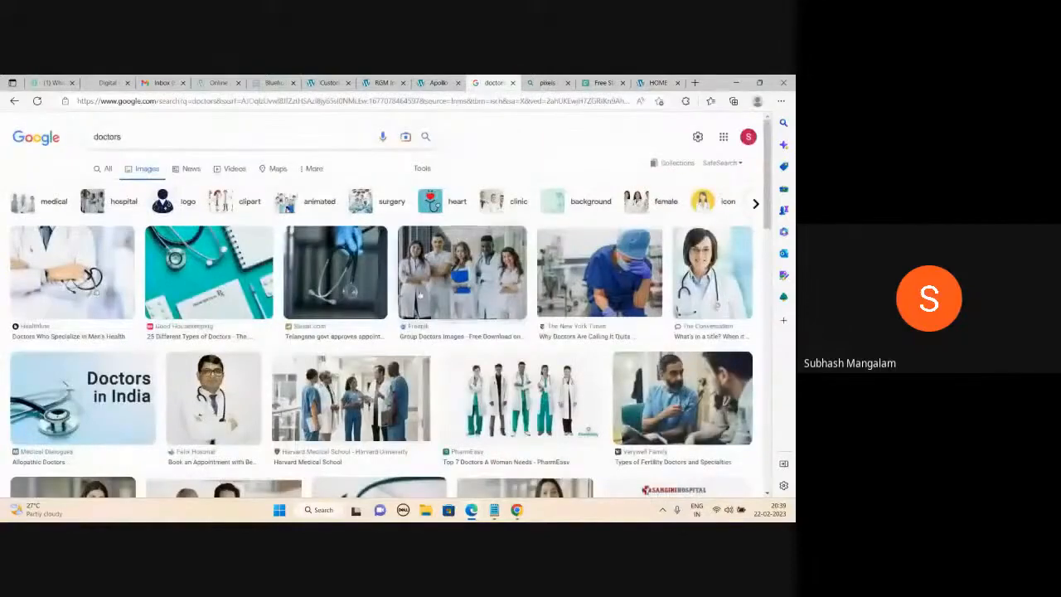
pyautogui.scroll(-3, 441, 282)
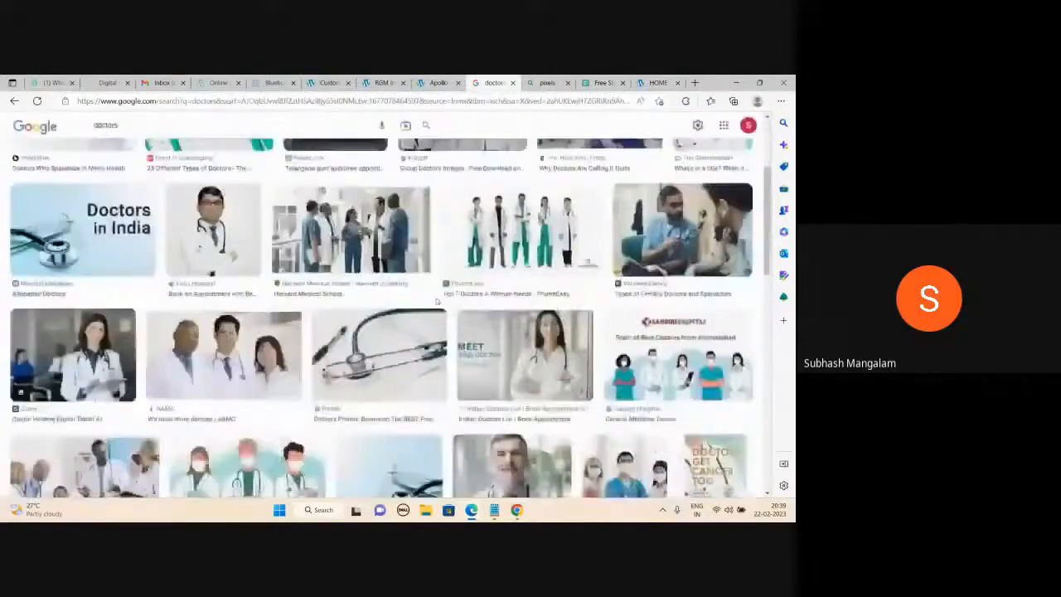
pyautogui.scroll(3, 447, 296)
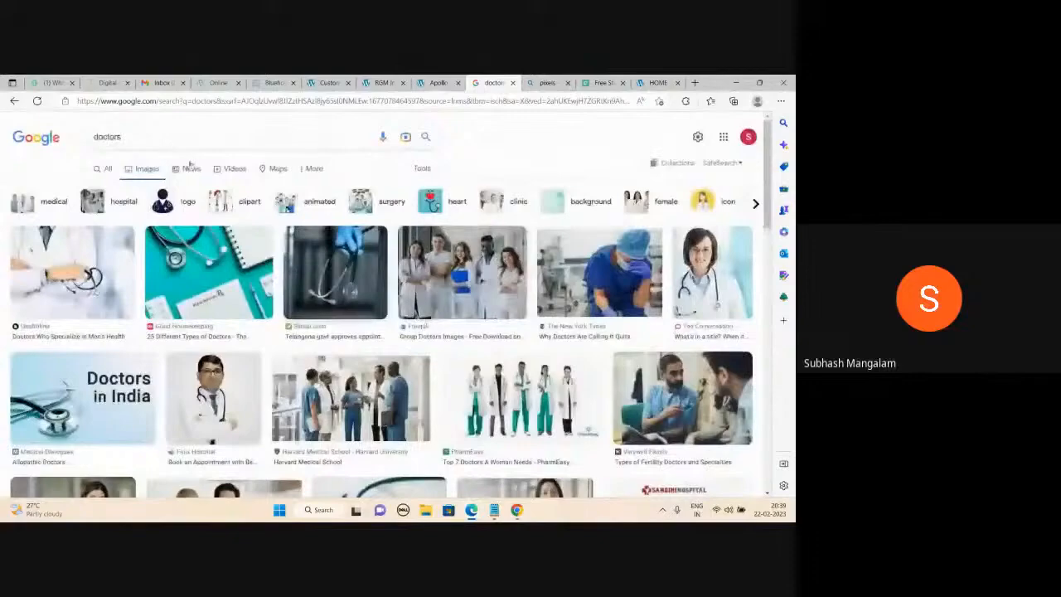
pyautogui.rightClick(448, 264)
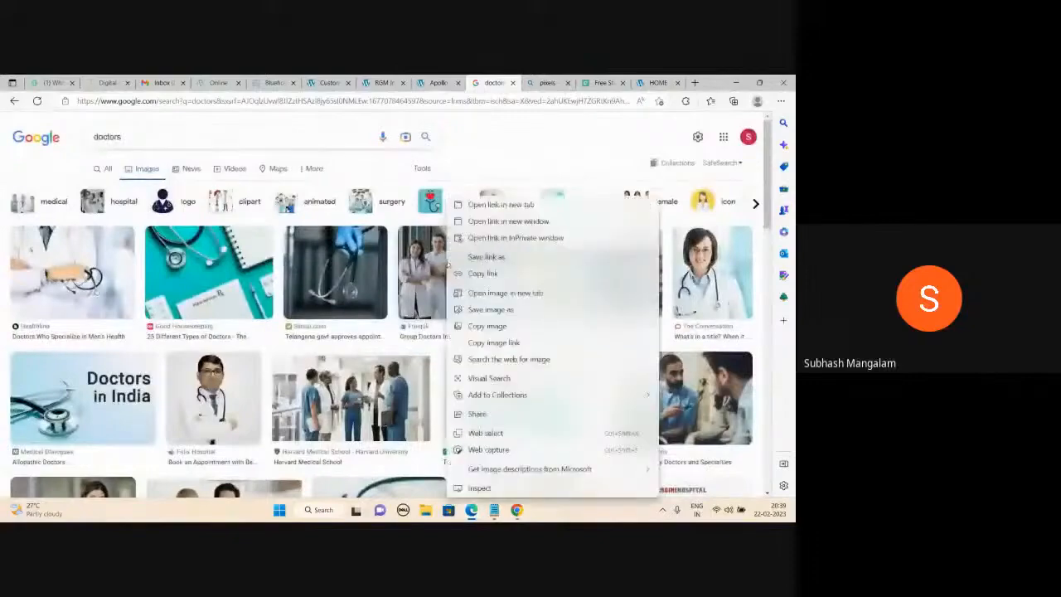
pyautogui.click(535, 139)
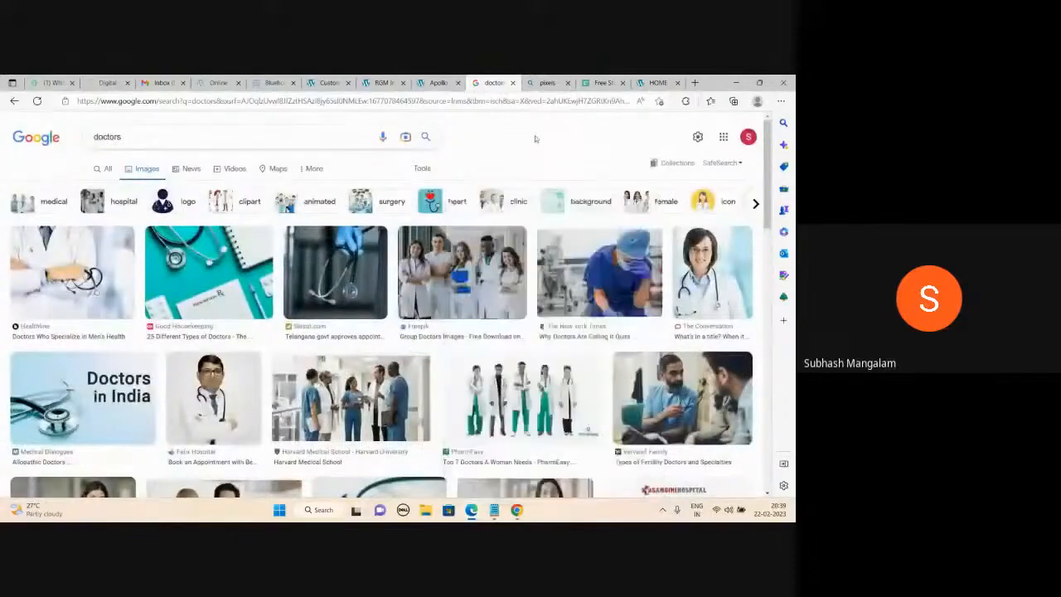
pyautogui.scroll(-1, 453, 267)
pyautogui.scroll(-2, 361, 465)
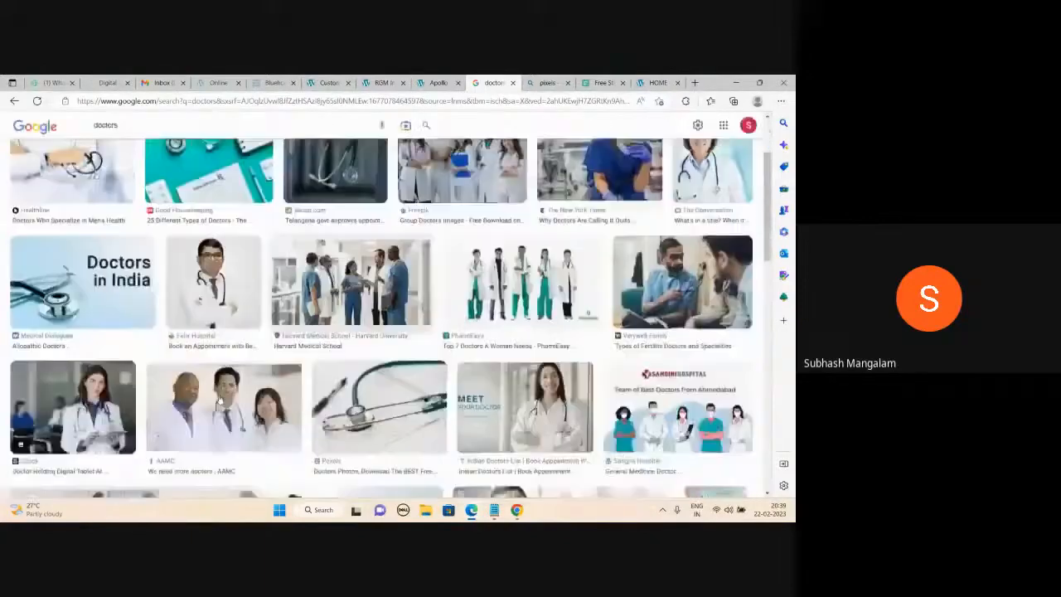
pyautogui.click(216, 408)
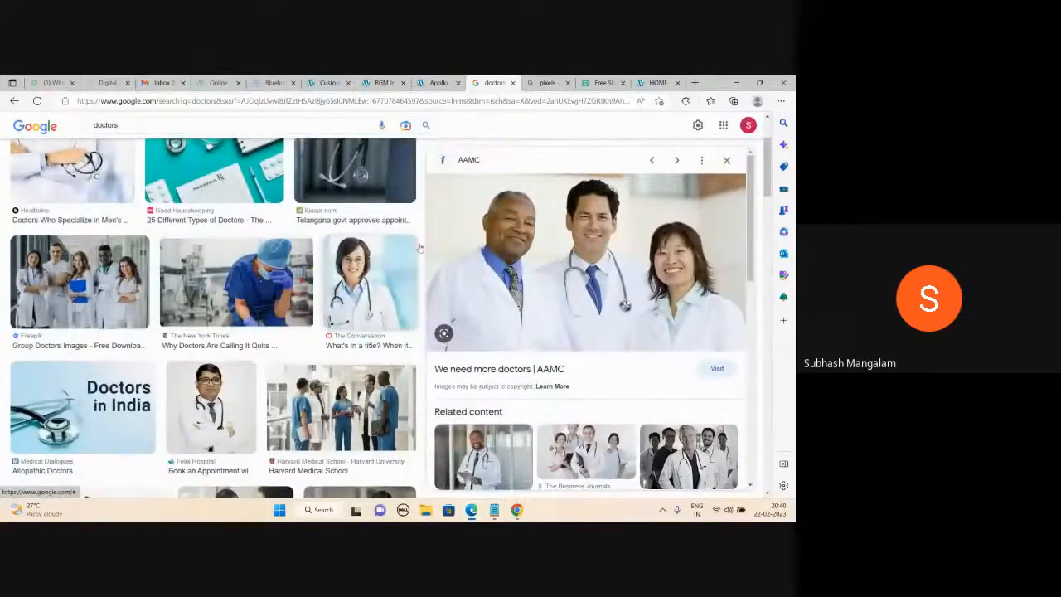
# Save the AAMC doctors photo from Google Images to the Desktop.
pyautogui.rightClick(549, 212)
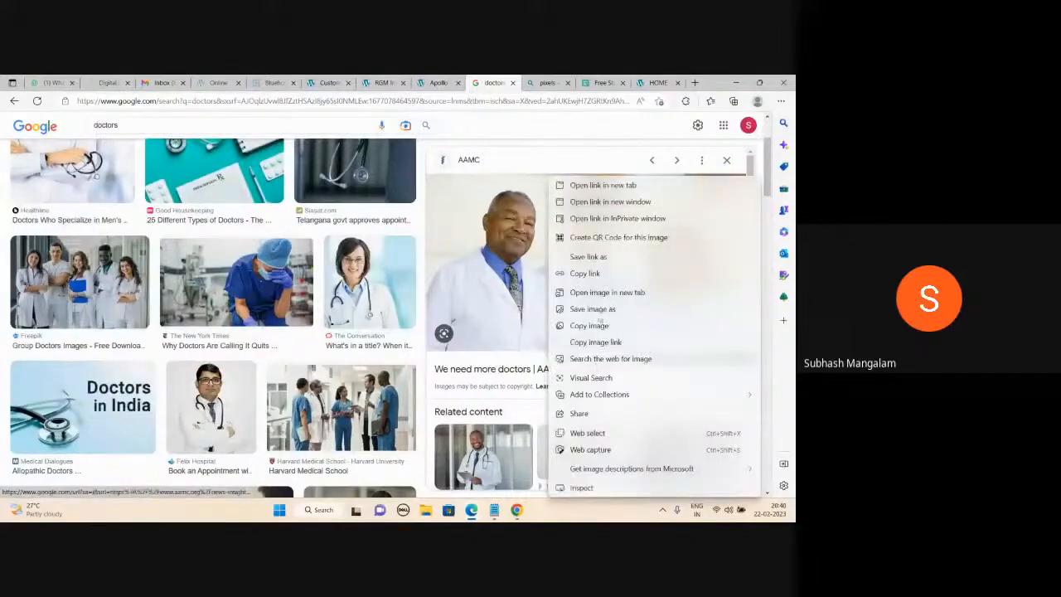
pyautogui.click(599, 310)
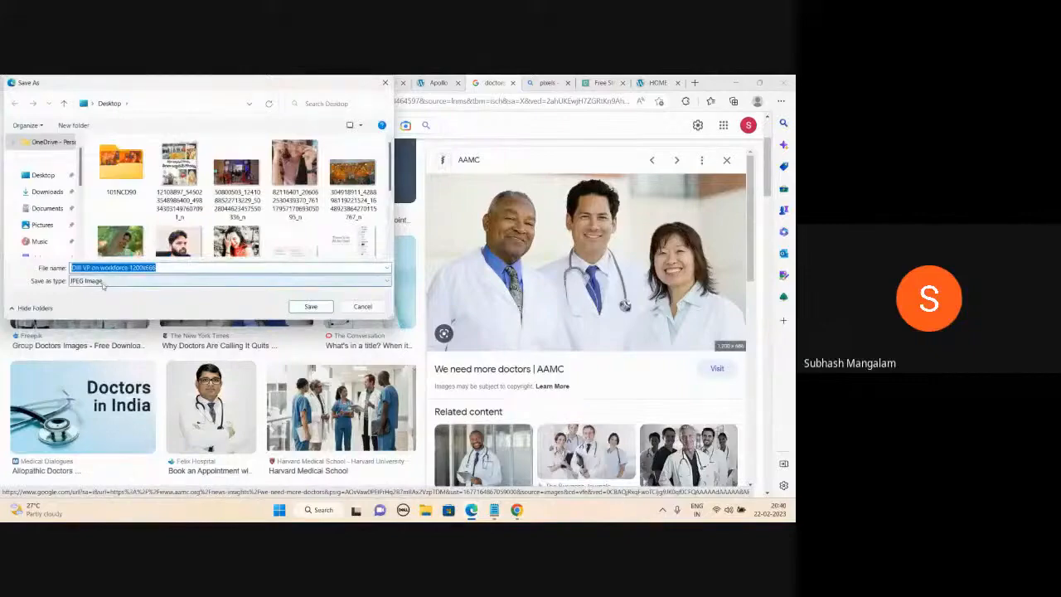
pyautogui.click(311, 307)
pyautogui.click(580, 168)
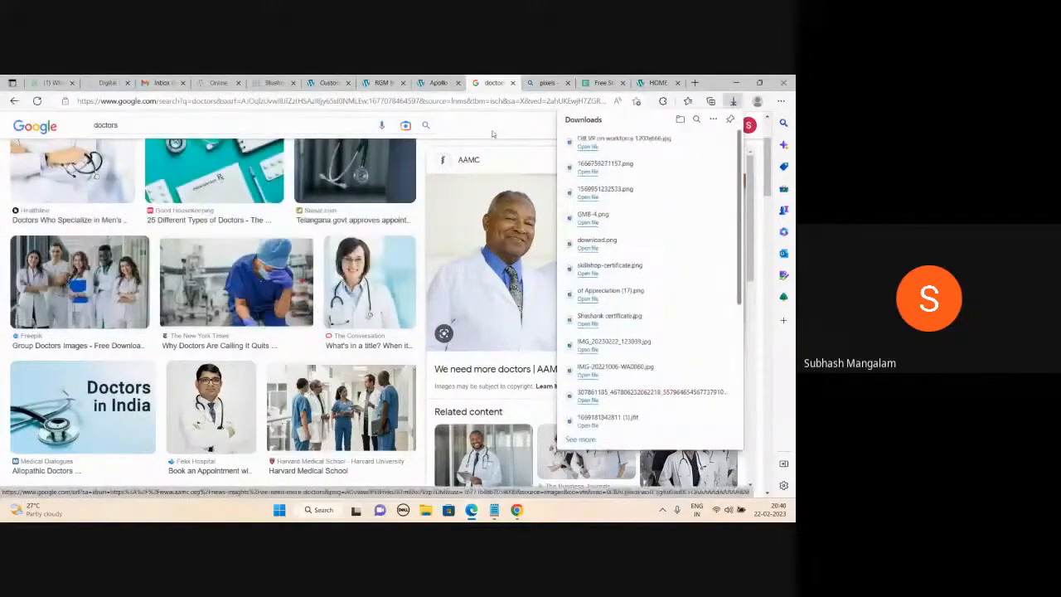
pyautogui.click(491, 134)
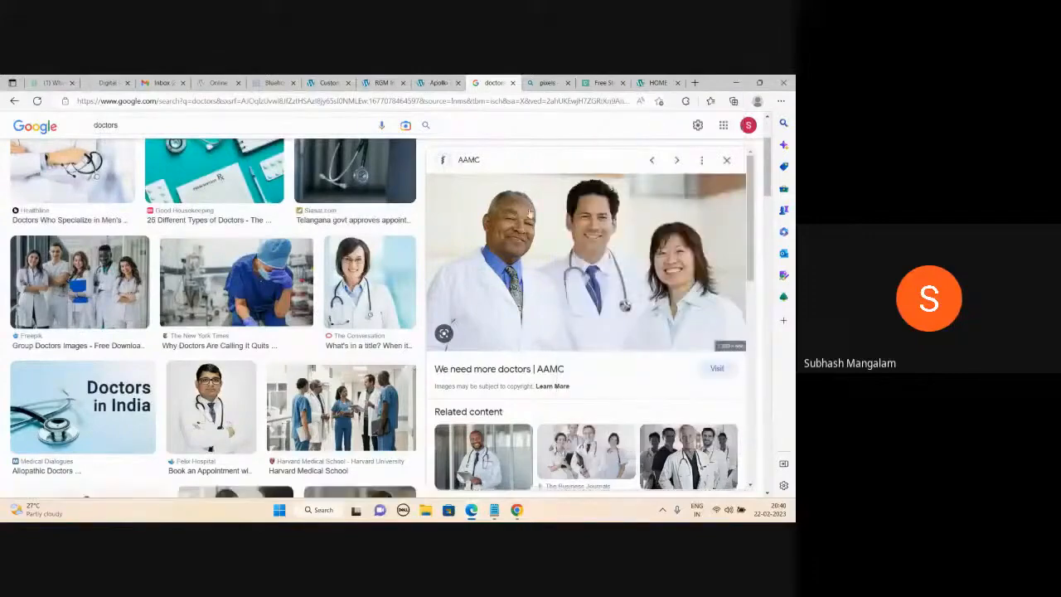
# Save the USNews doctors-in-scrubs photo as 170726-doctors-stock.
pyautogui.scroll(-2, 529, 214)
pyautogui.scroll(-1, 529, 214)
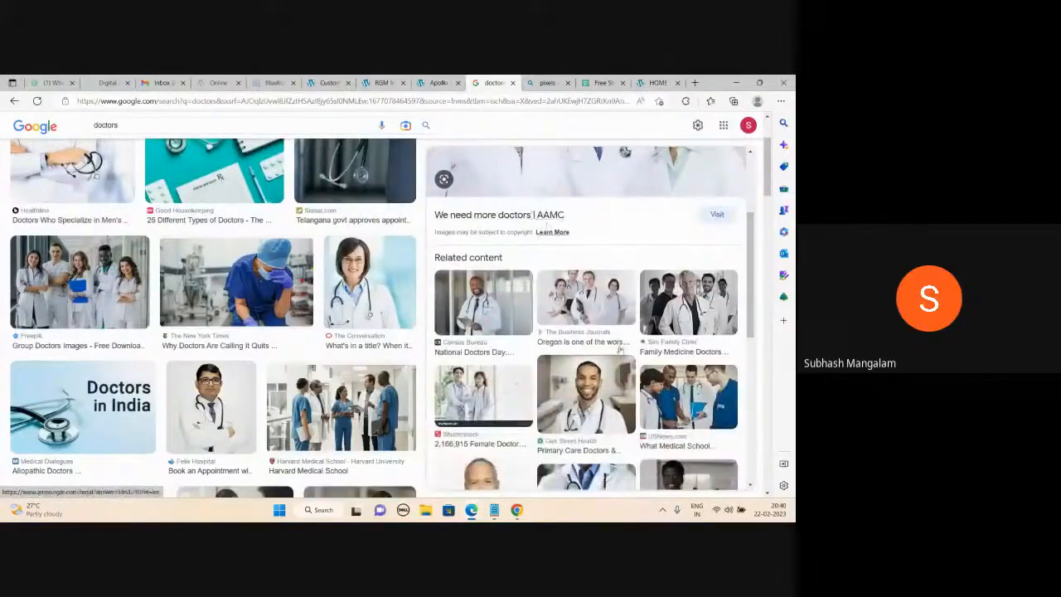
pyautogui.scroll(3, 532, 213)
pyautogui.scroll(-2, 531, 214)
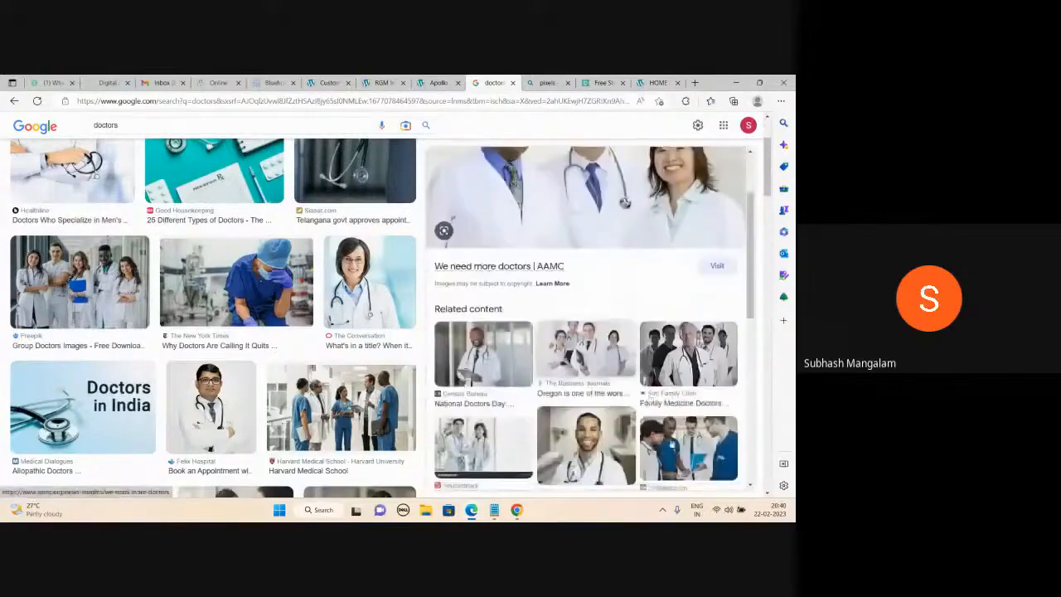
pyautogui.click(688, 447)
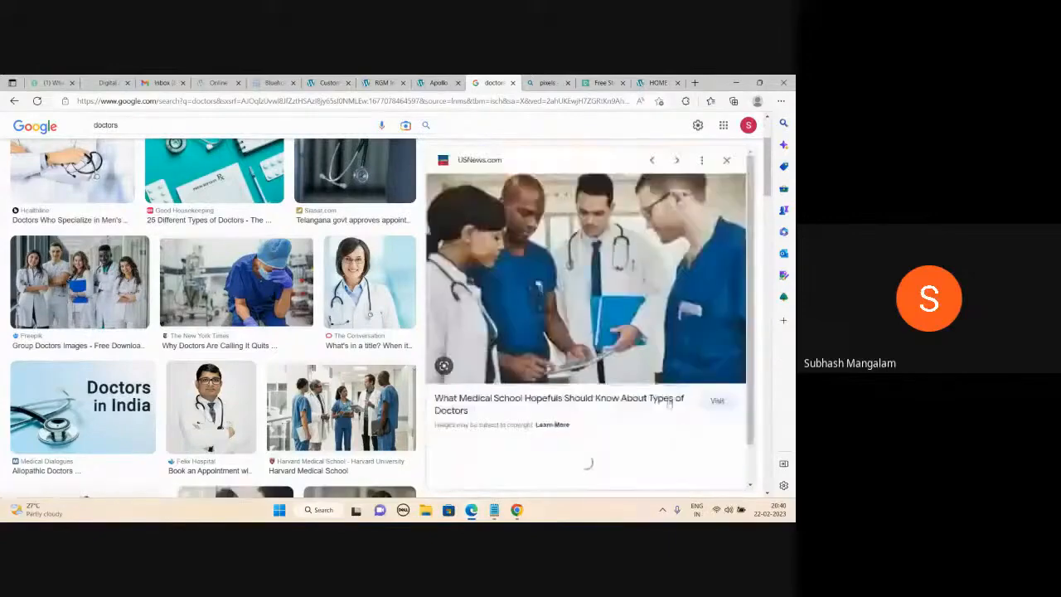
pyautogui.rightClick(538, 234)
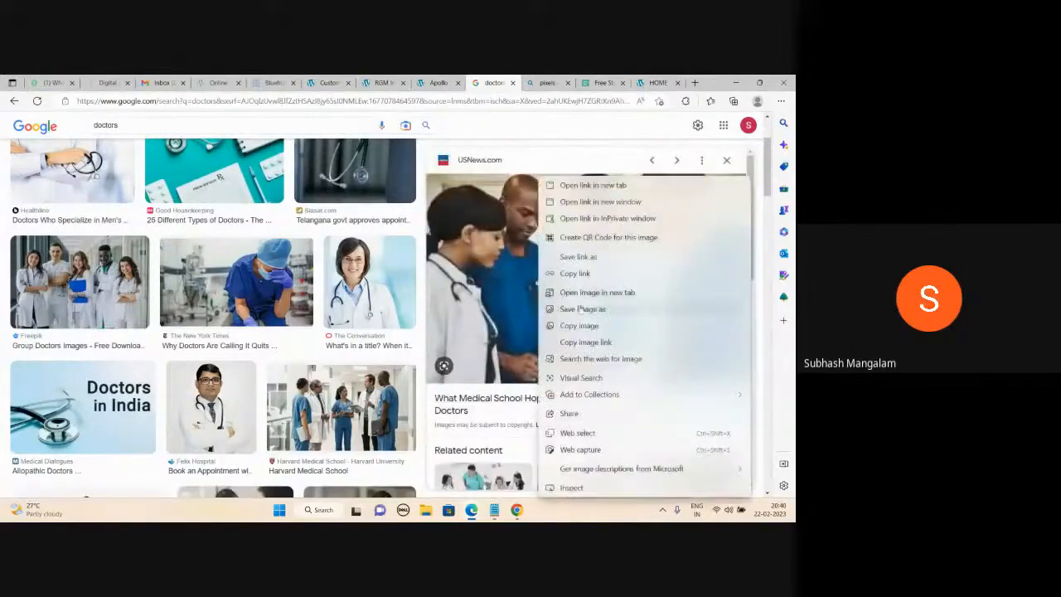
pyautogui.click(580, 309)
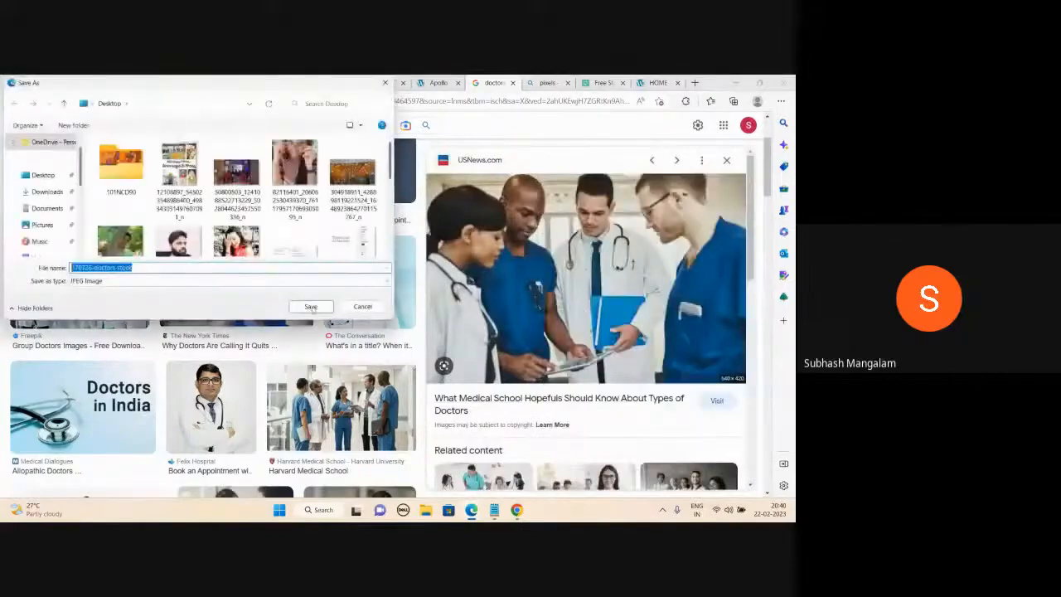
pyautogui.click(311, 307)
# Save the Dr. Olivier Clinic group photo as different-doctors.jpg, then return to the Customizer.
pyautogui.scroll(-1, 581, 332)
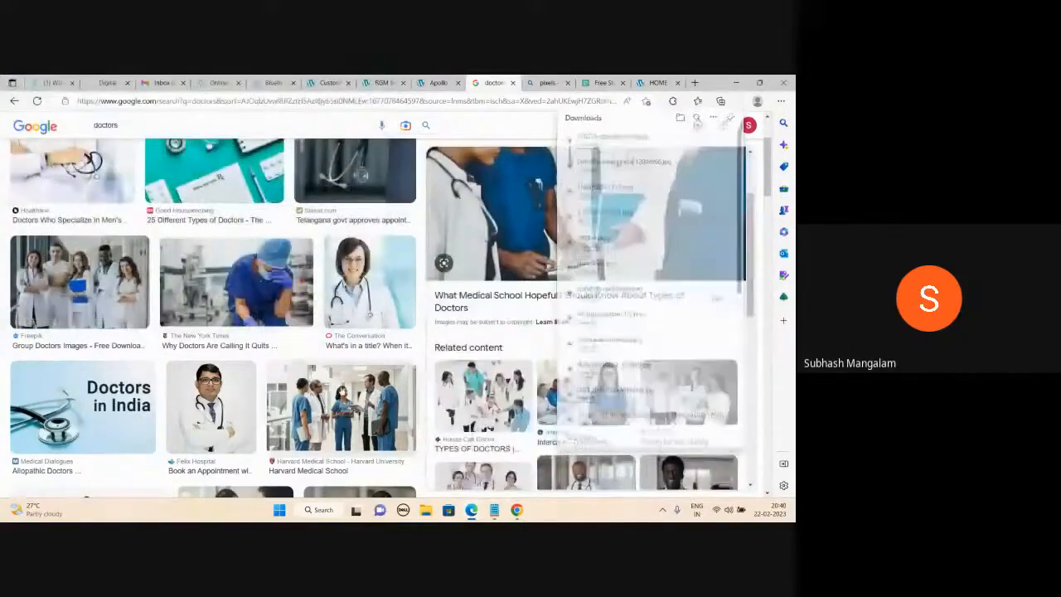
pyautogui.click(341, 407)
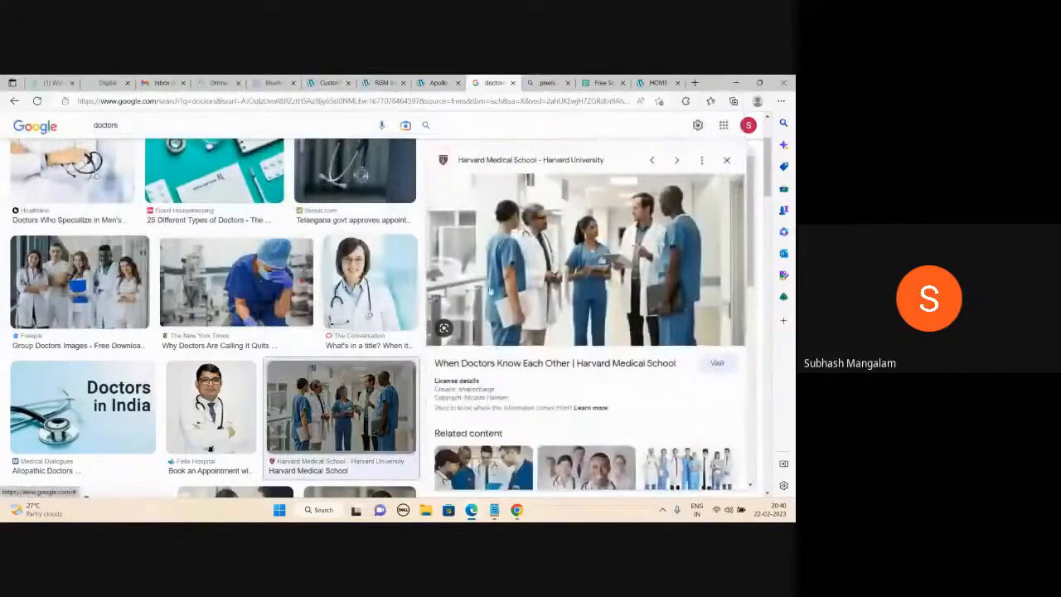
pyautogui.scroll(-1, 585, 304)
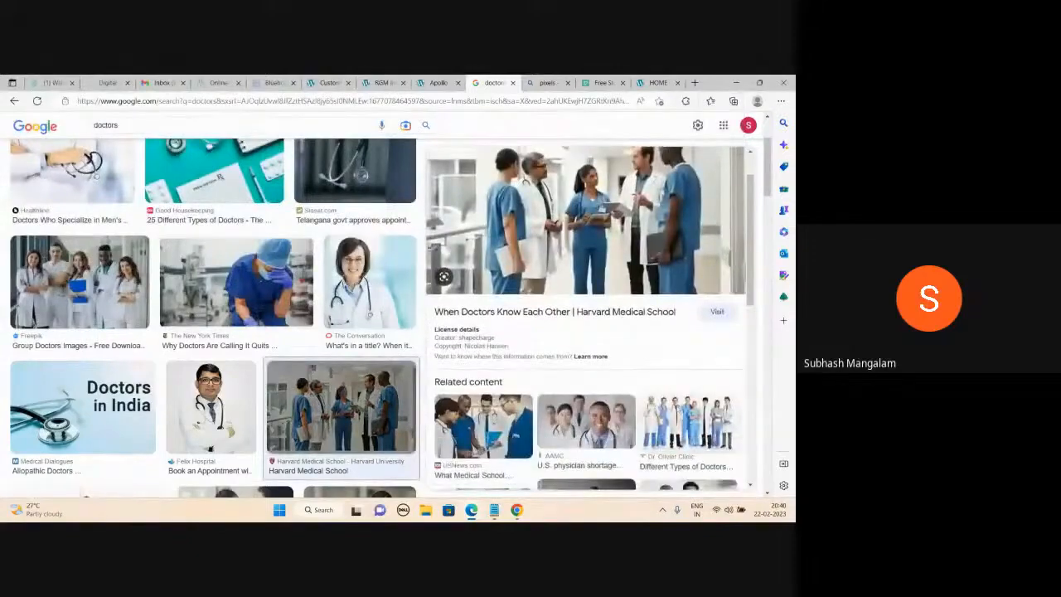
pyautogui.click(688, 427)
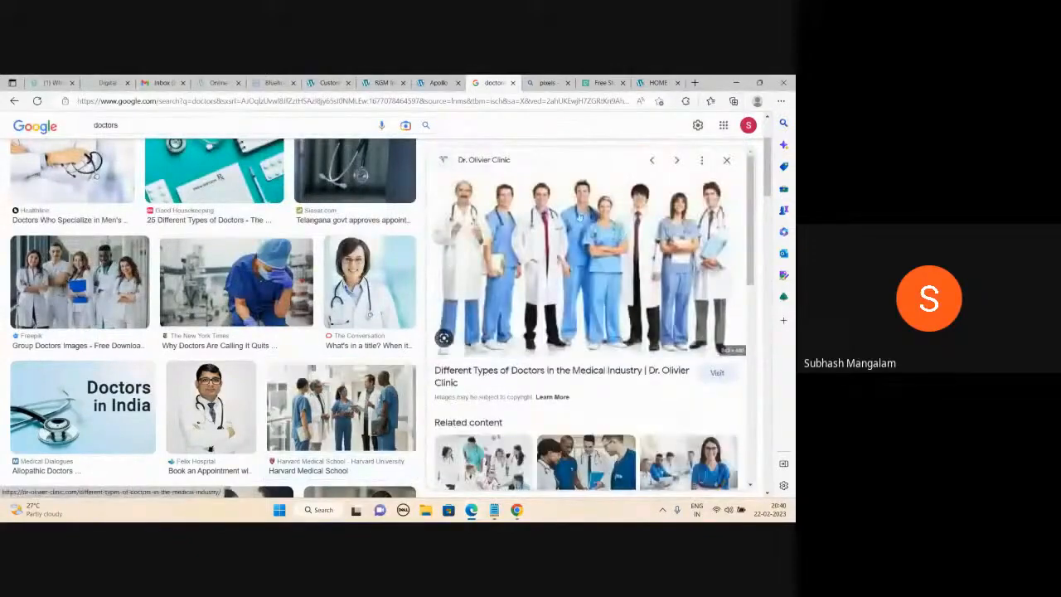
pyautogui.rightClick(554, 287)
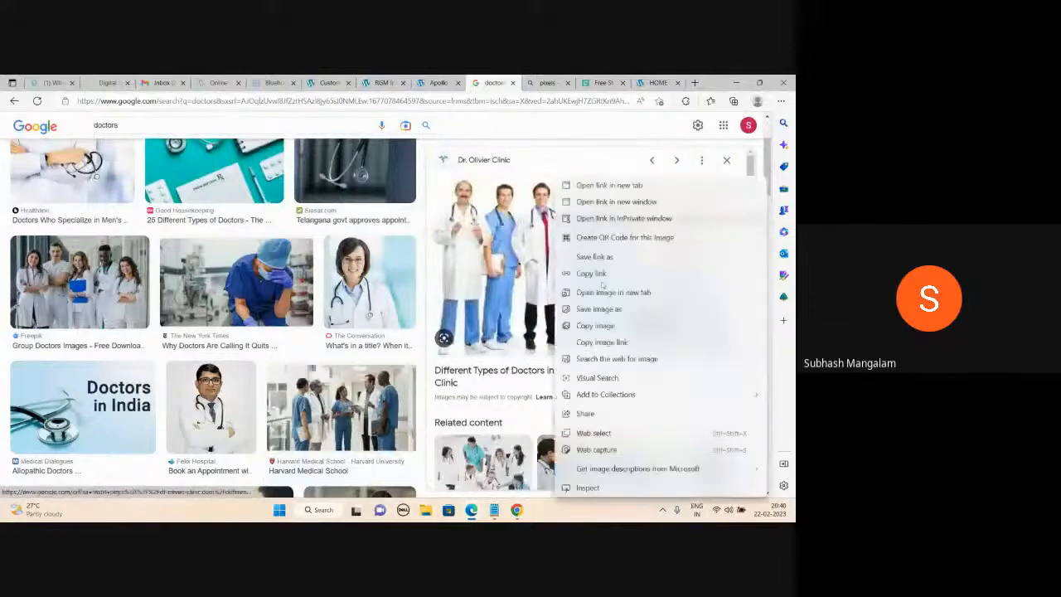
pyautogui.click(598, 309)
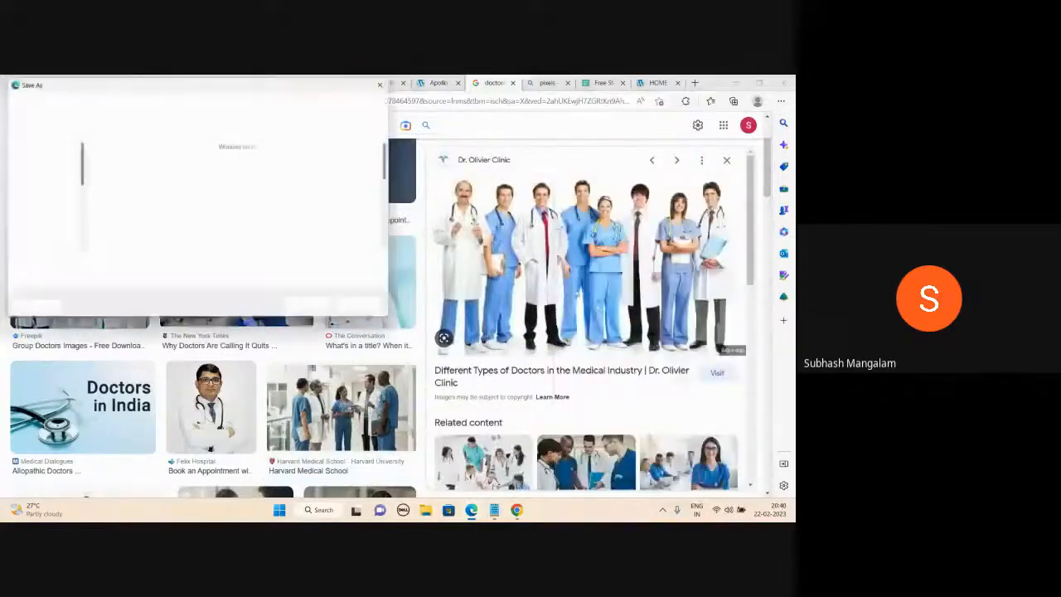
pyautogui.click(311, 307)
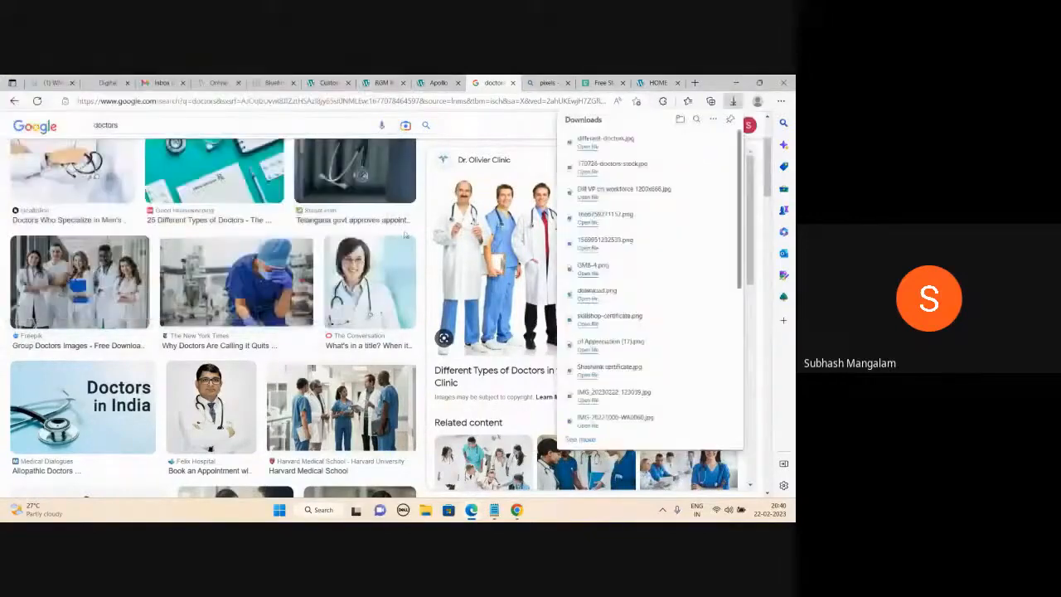
pyautogui.click(330, 82)
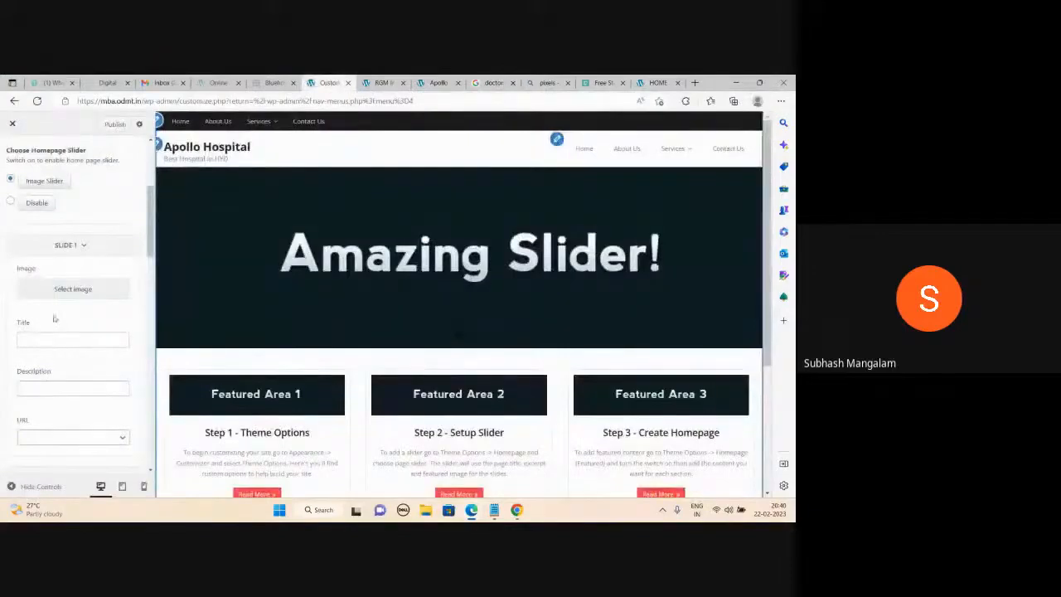
# Upload 170726-doctors-stock and set it as the Slide 1 image.
pyautogui.click(66, 290)
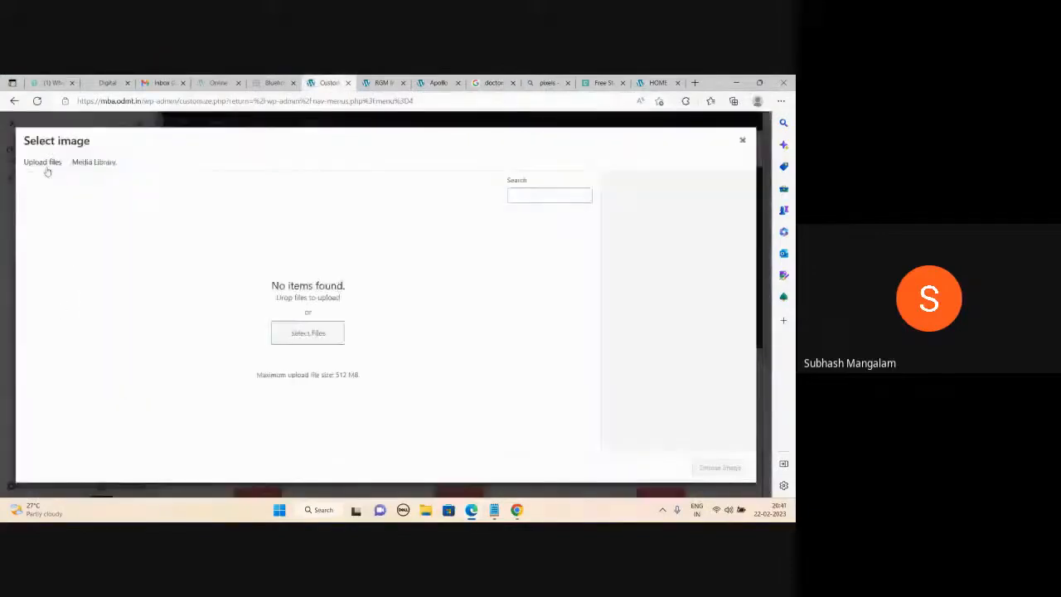
pyautogui.click(51, 166)
pyautogui.click(399, 320)
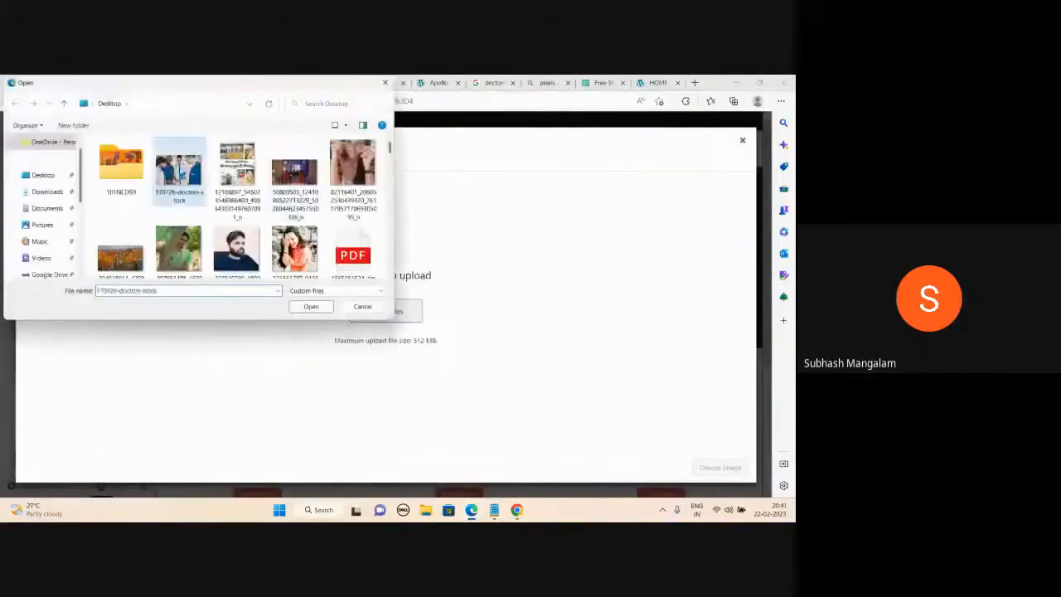
pyautogui.doubleClick(178, 170)
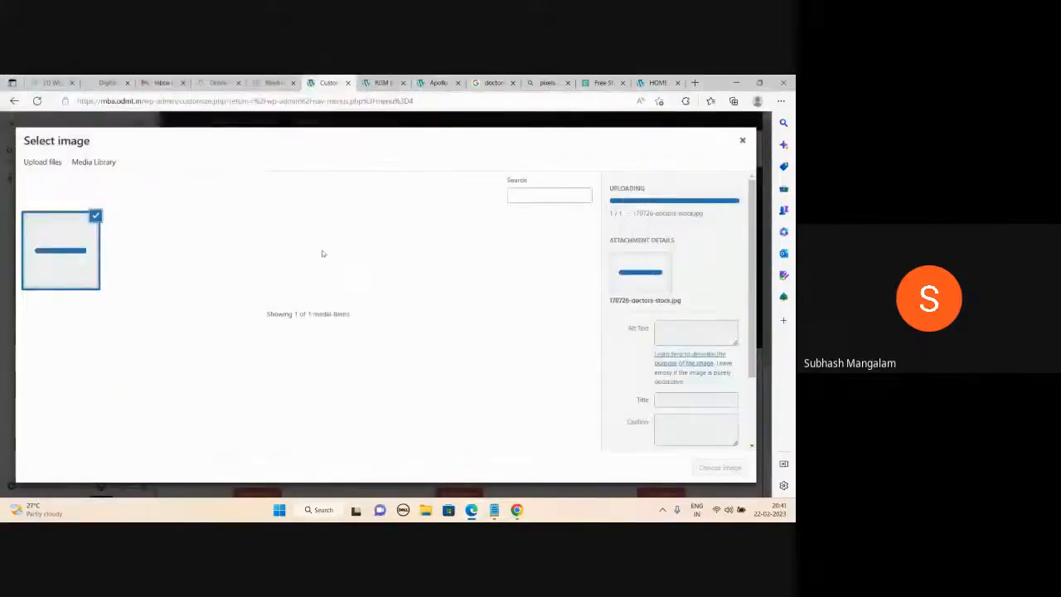
pyautogui.click(717, 467)
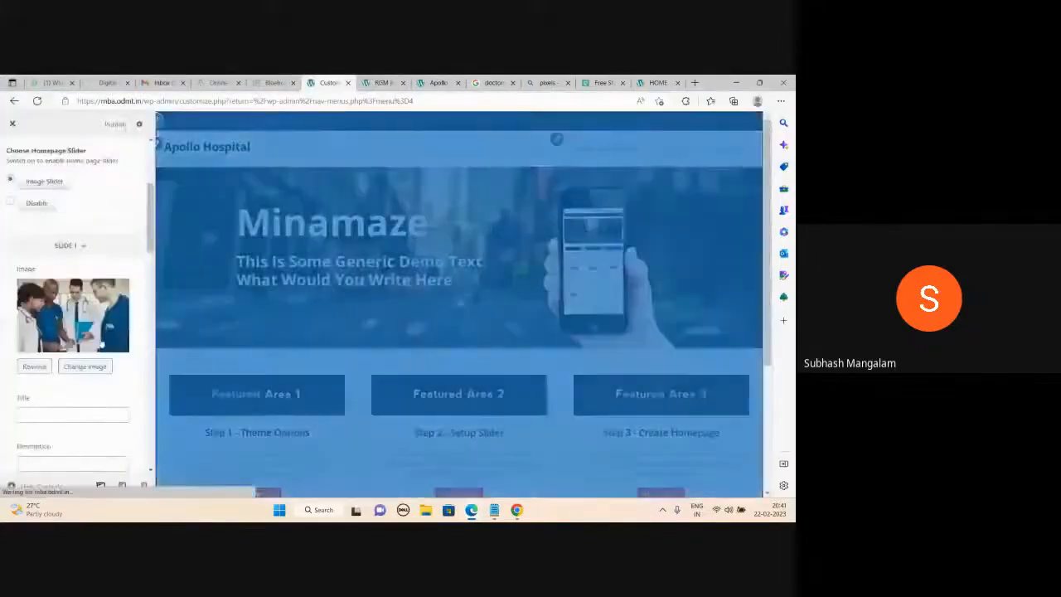
# Upload different-doctors.jpg from the Desktop and set it as the Slide 2 image.
pyautogui.scroll(-3, 103, 343)
pyautogui.click(94, 339)
pyautogui.click(55, 163)
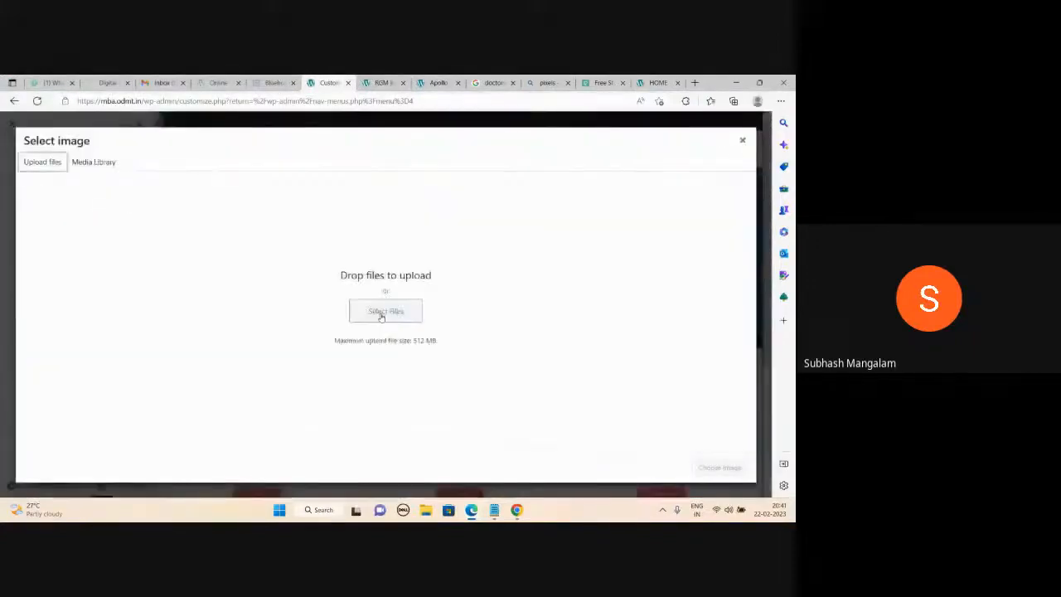
pyautogui.click(358, 304)
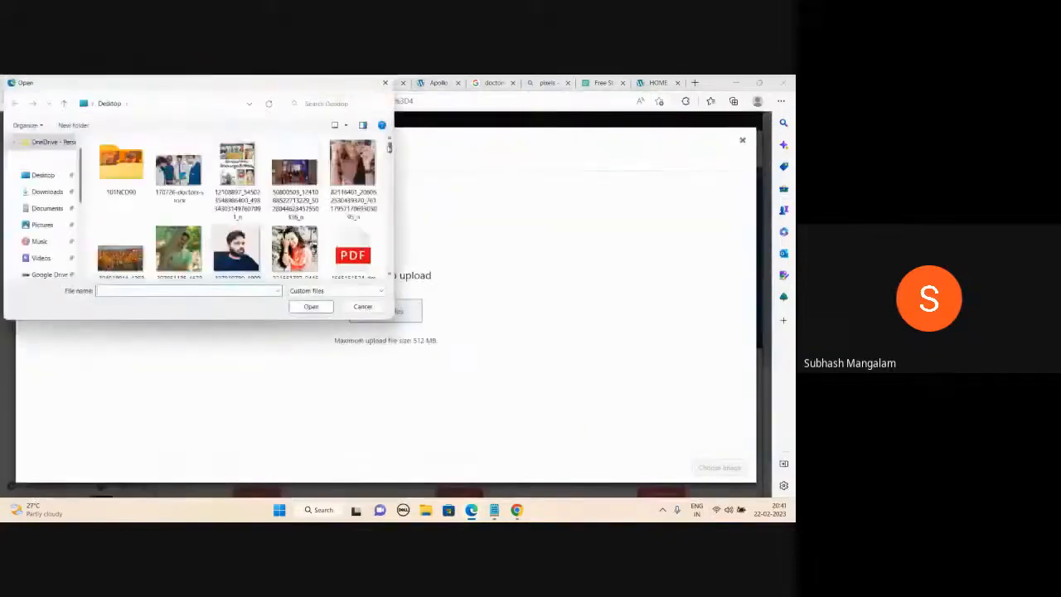
pyautogui.scroll(-5, 390, 147)
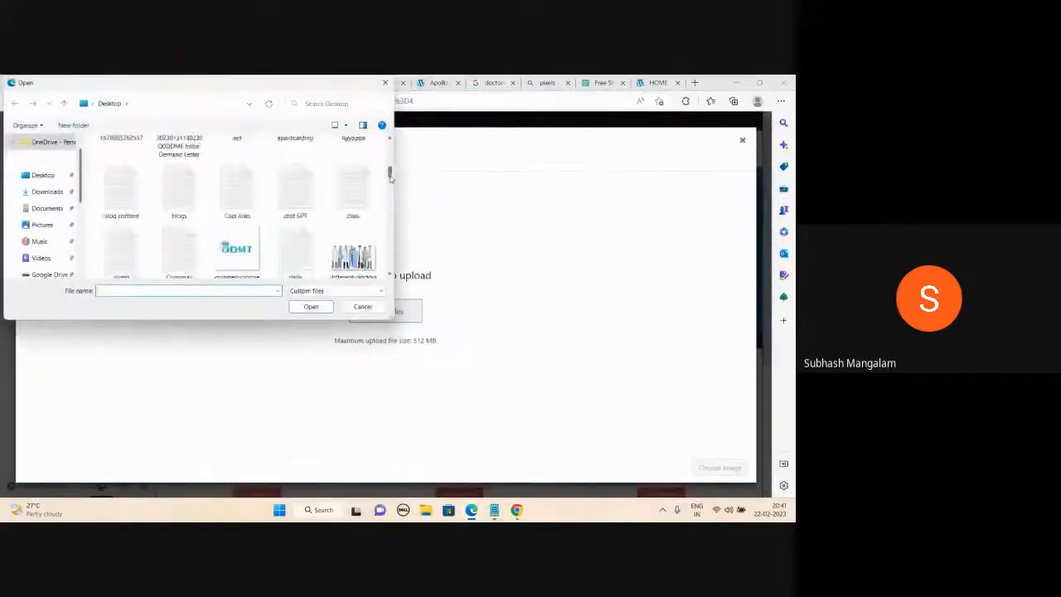
pyautogui.doubleClick(352, 225)
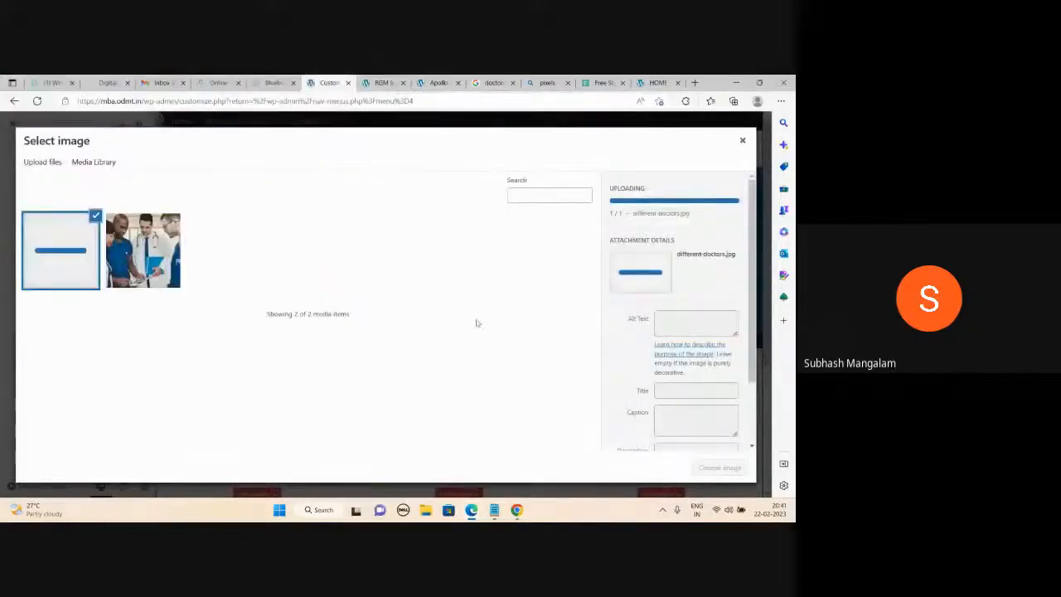
pyautogui.click(719, 467)
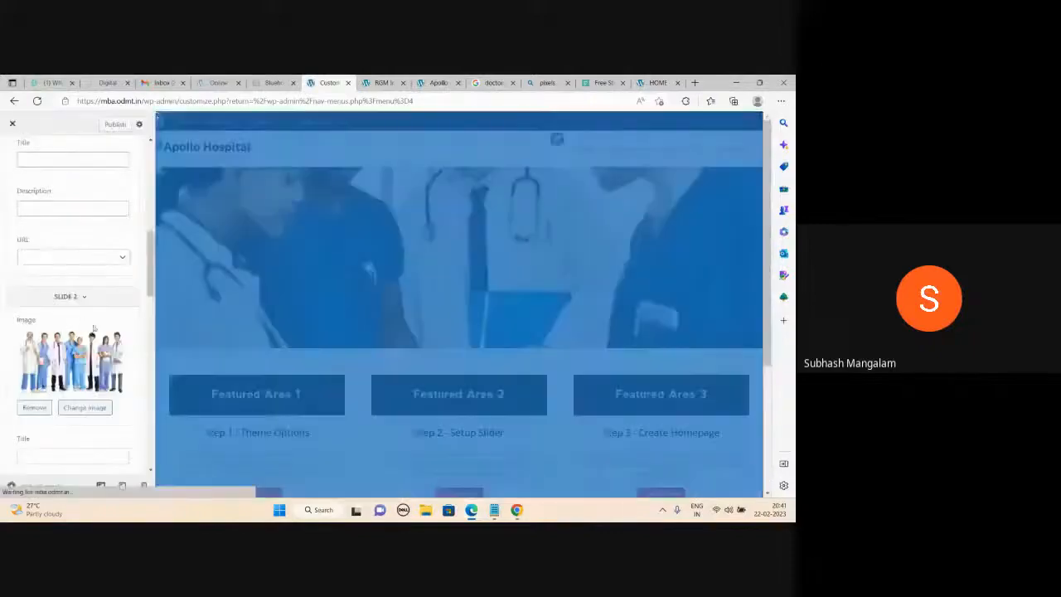
# Make Dill VP on workforce 1200x666.jpg the Slide 3 image, publish, and view the RGM site.
pyautogui.scroll(-5, 94, 329)
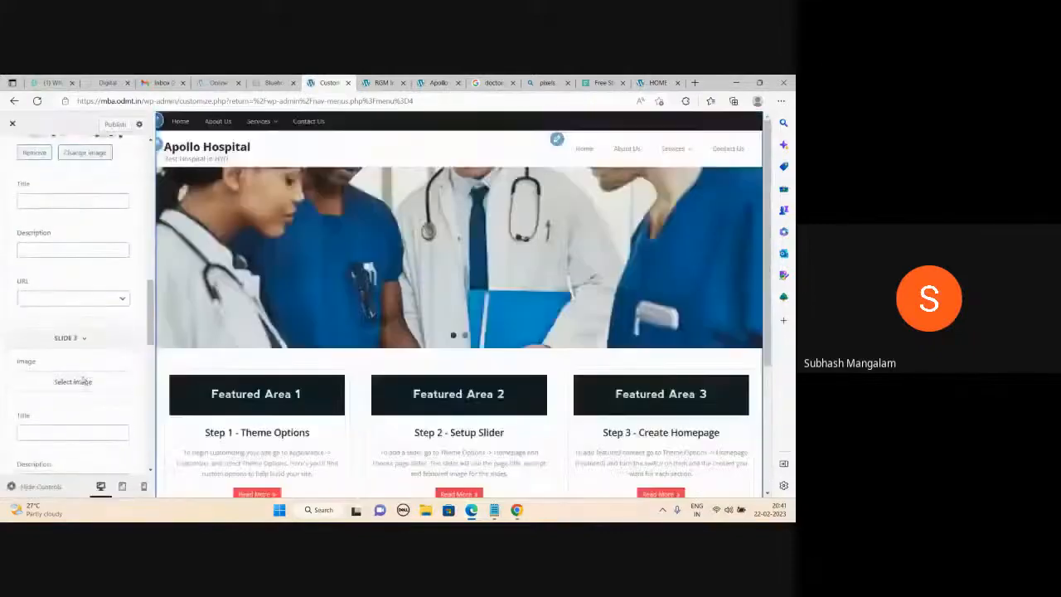
pyautogui.click(83, 380)
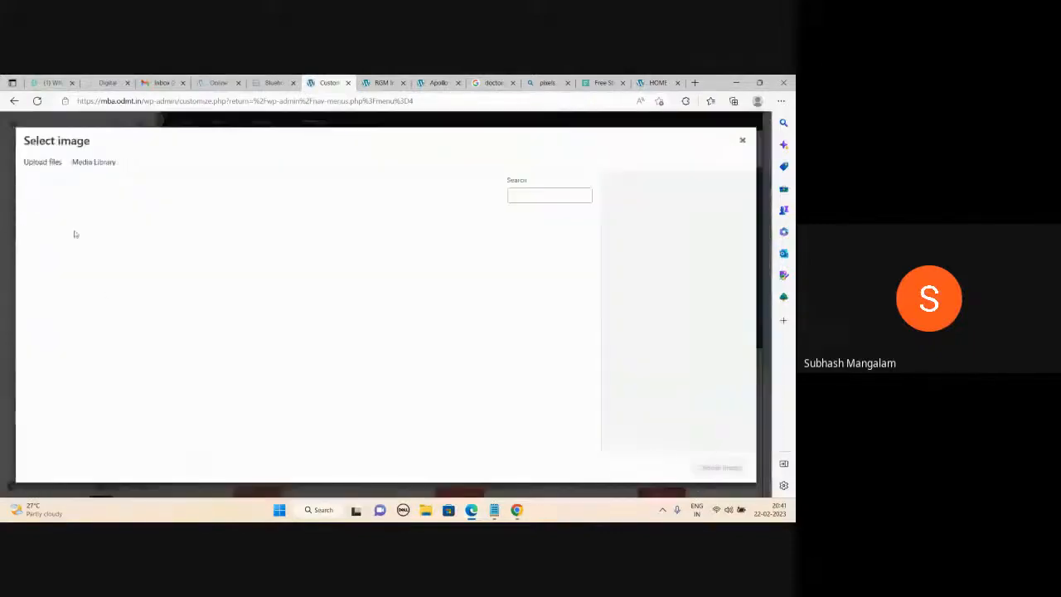
pyautogui.click(46, 163)
pyautogui.click(385, 312)
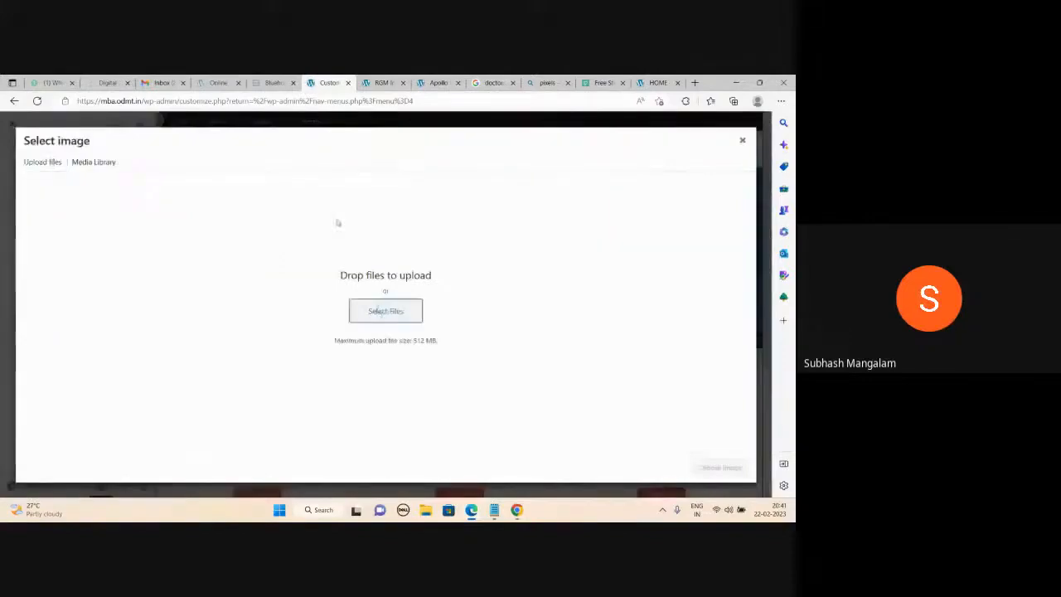
pyautogui.scroll(-10, 313, 195)
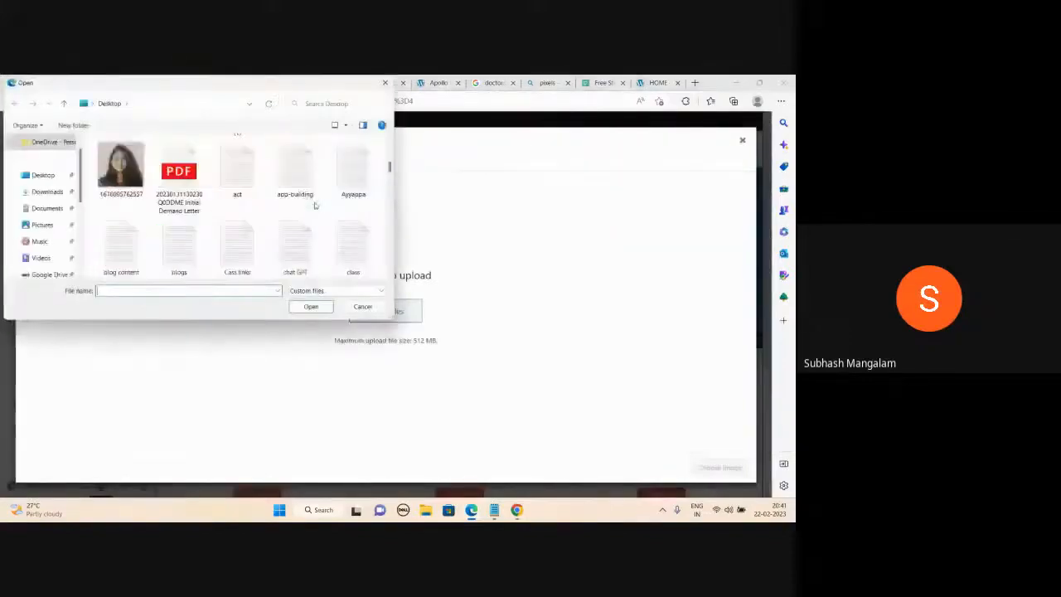
pyautogui.doubleClick(123, 236)
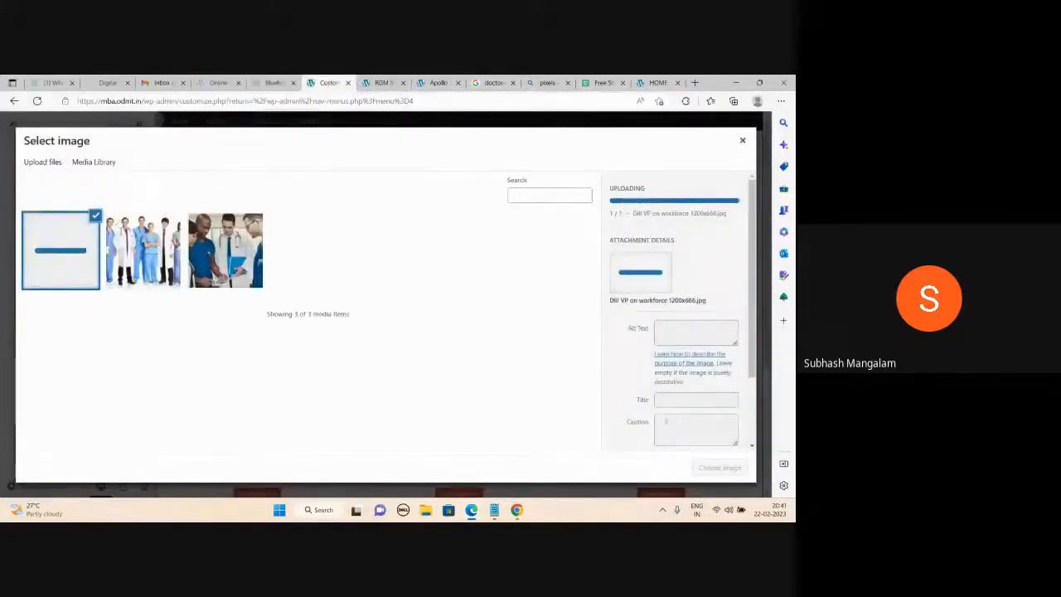
pyautogui.click(713, 466)
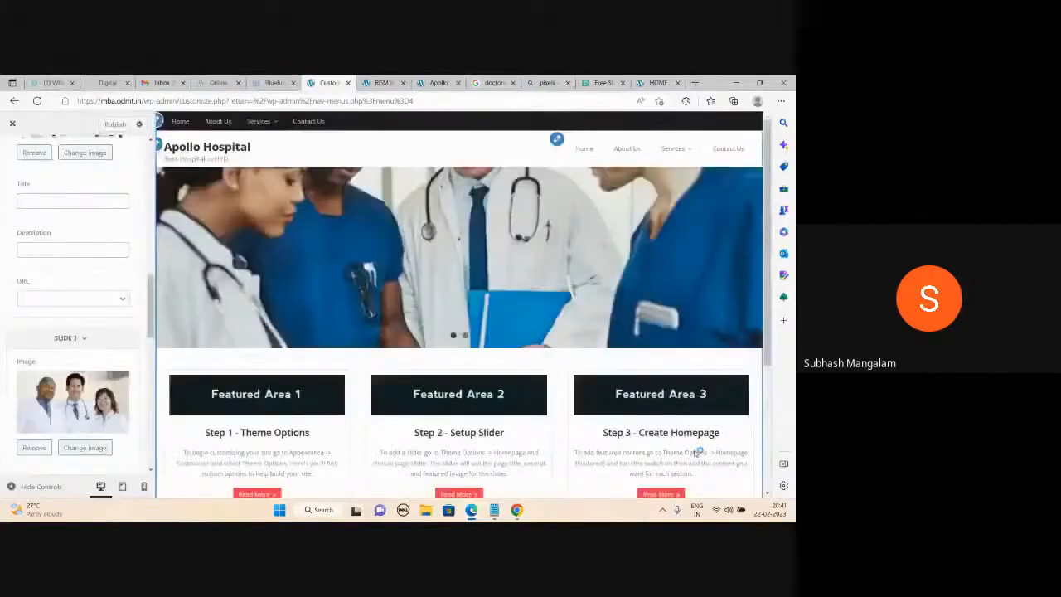
pyautogui.click(115, 125)
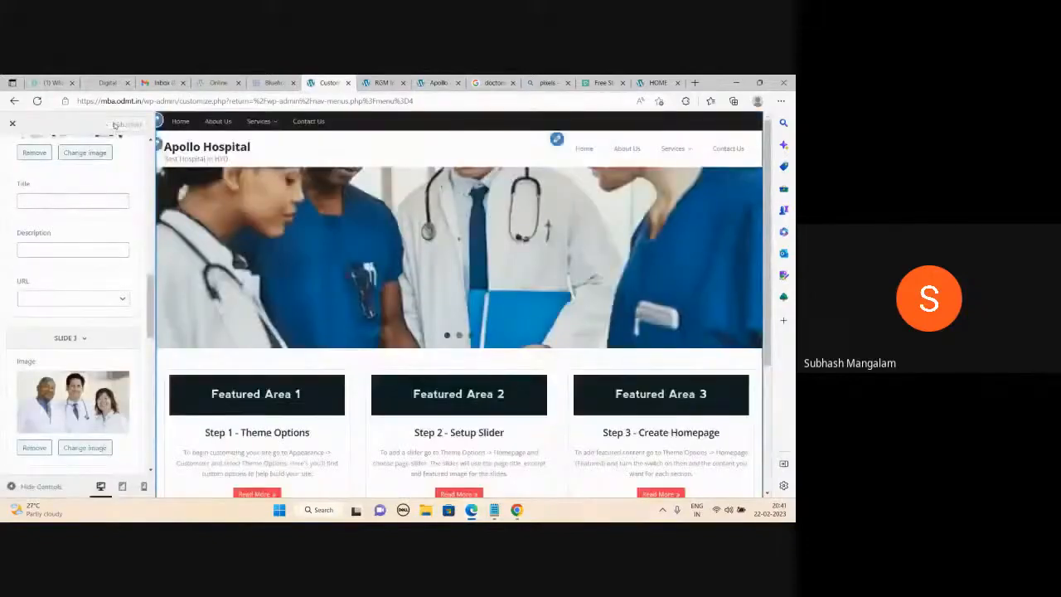
pyautogui.click(382, 83)
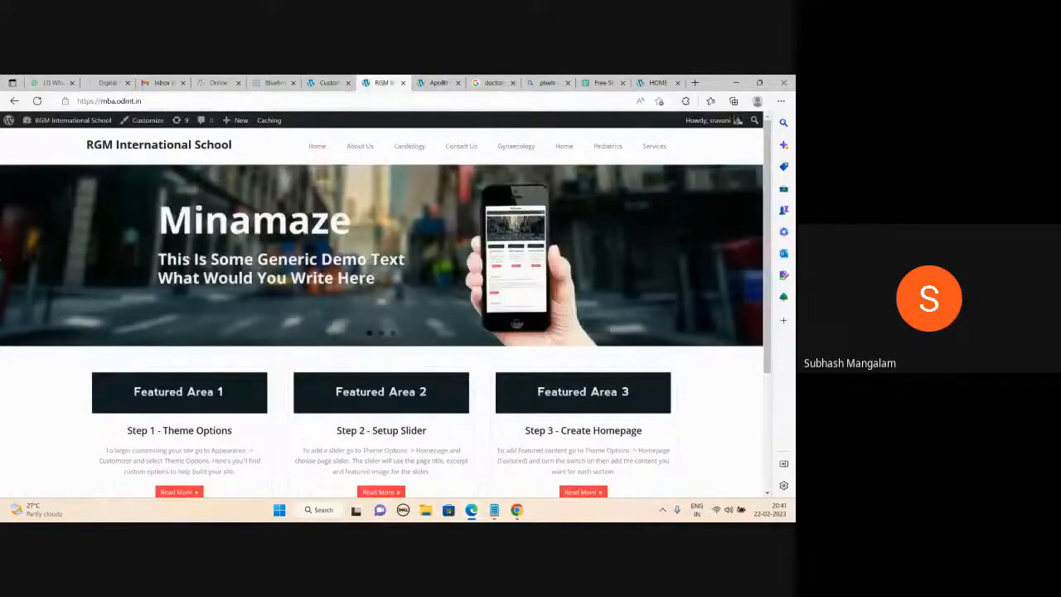
# Load the Apollo Hospital homepage at mba.odmi.in.
pyautogui.click(437, 82)
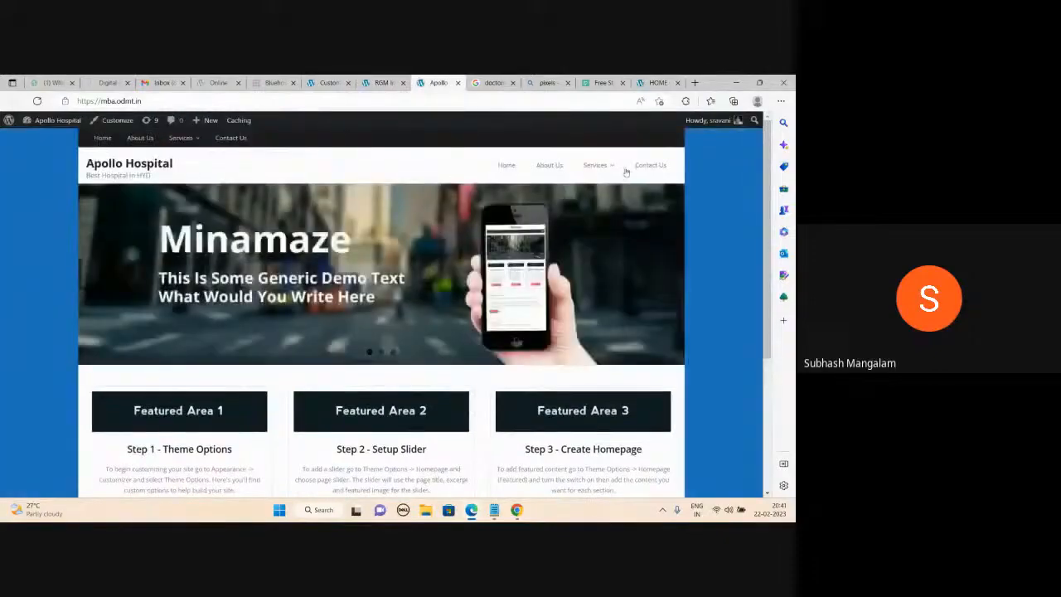
pyautogui.click(494, 83)
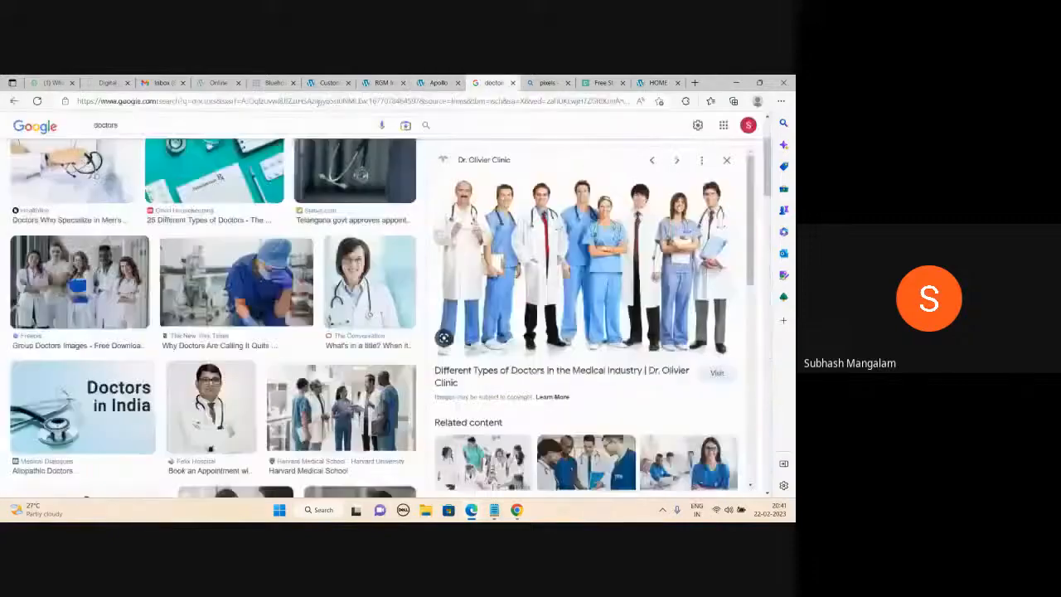
pyautogui.click(318, 102)
pyautogui.write('mba.odmi.in')
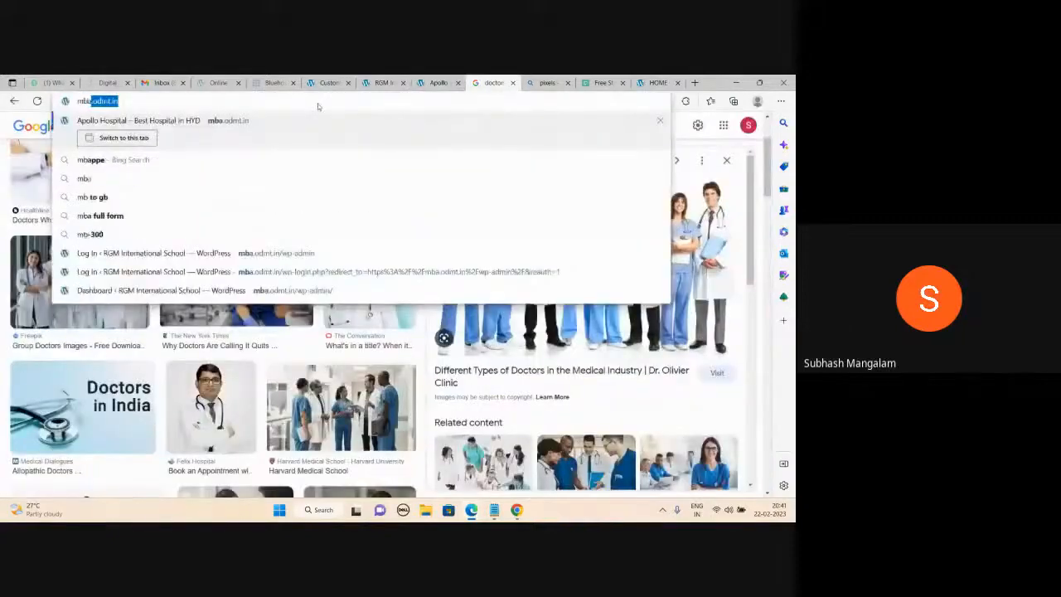
pyautogui.press('Return')
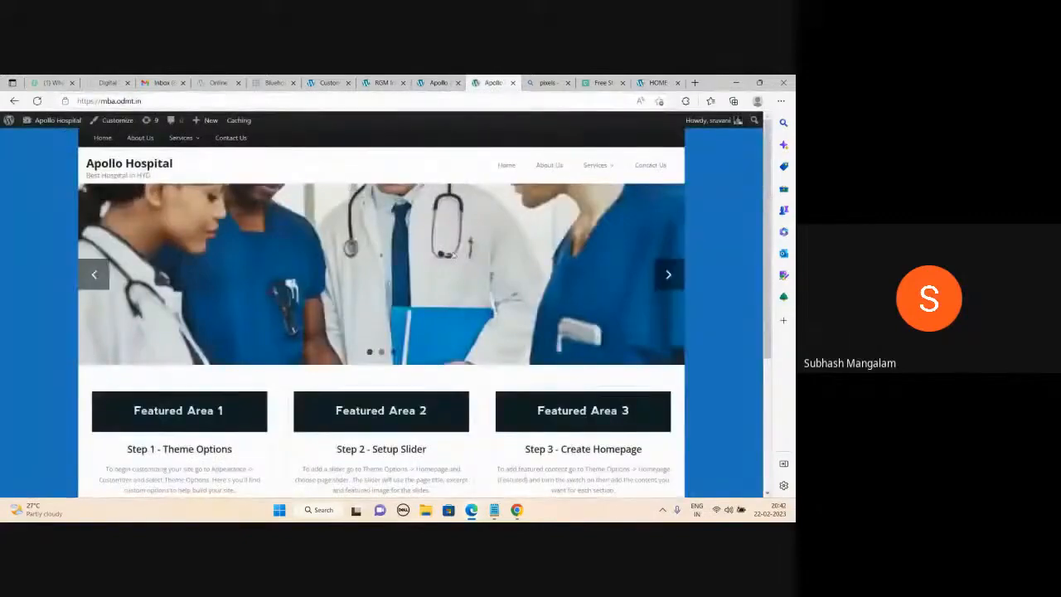
# Step through the homepage slider's three doctor photos, then return to the Customizer.
pyautogui.click(667, 273)
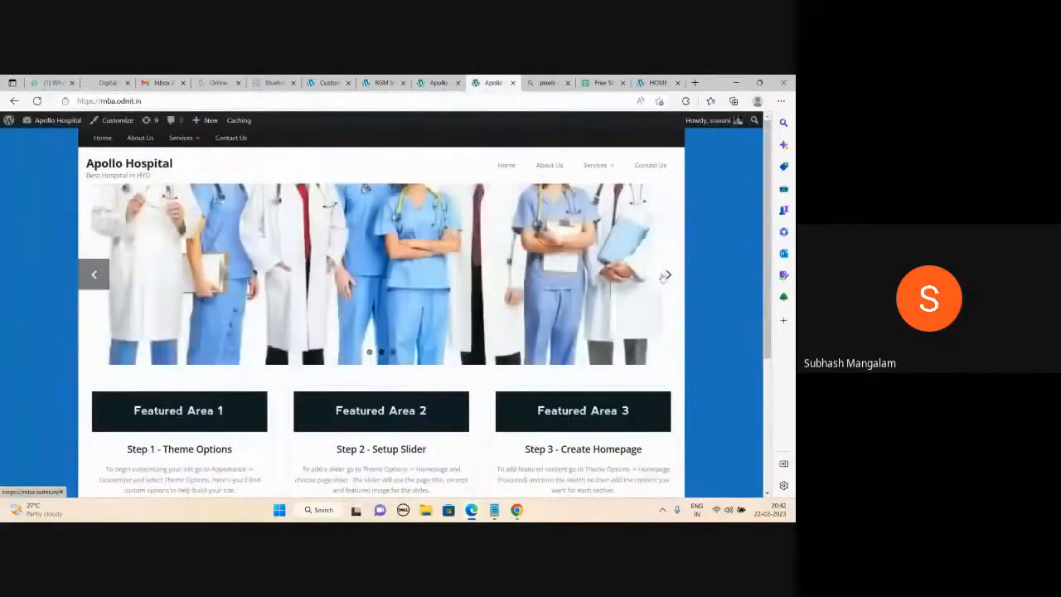
pyautogui.click(666, 275)
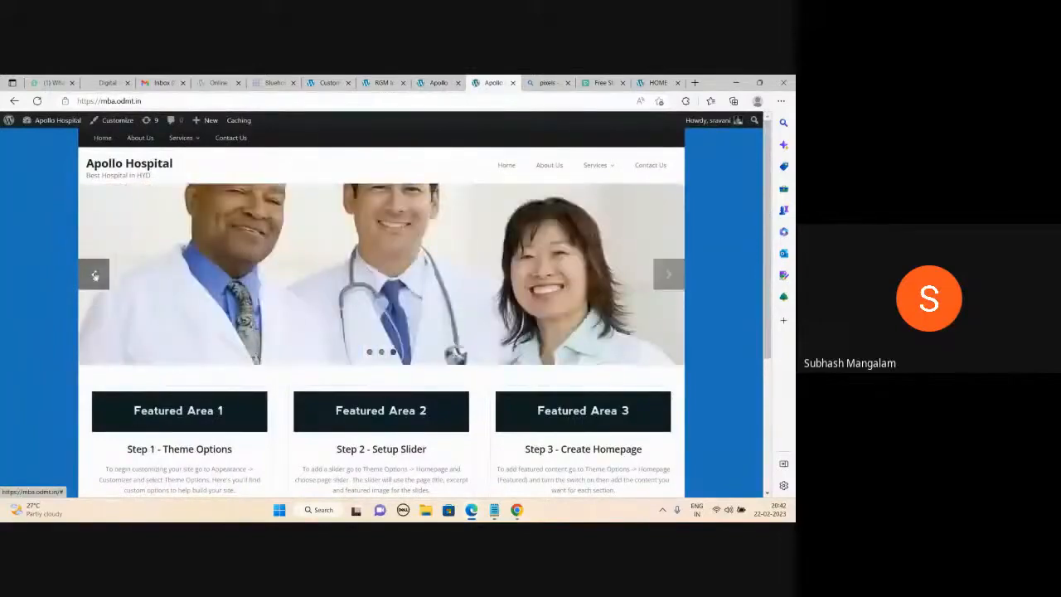
pyautogui.click(94, 275)
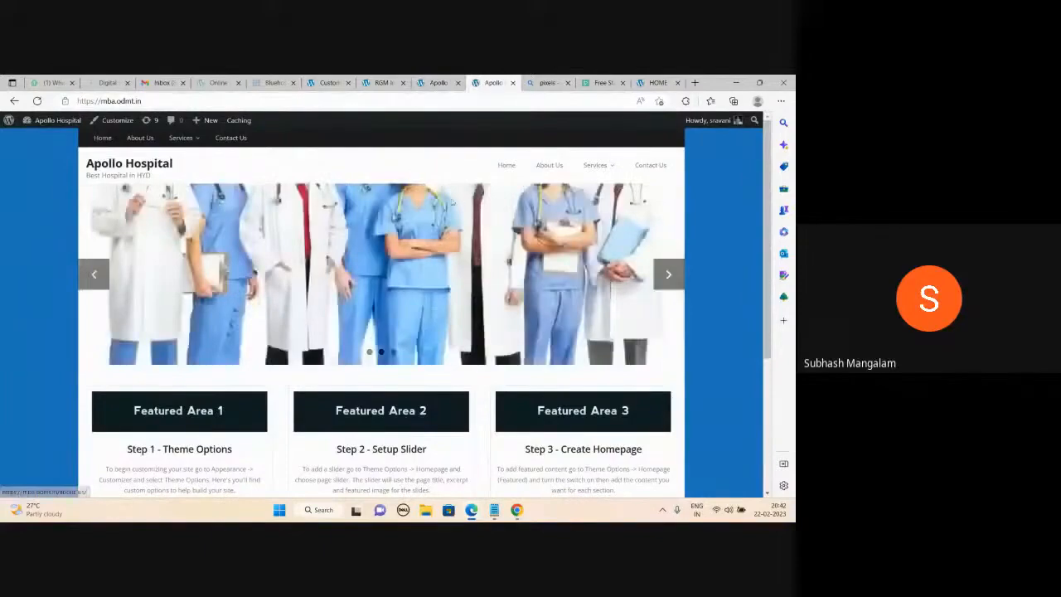
pyautogui.click(330, 82)
pyautogui.scroll(-3, 85, 323)
# Set Slider Height (Max) to 600 and reload the live Apollo Hospital site.
pyautogui.scroll(-2, 85, 323)
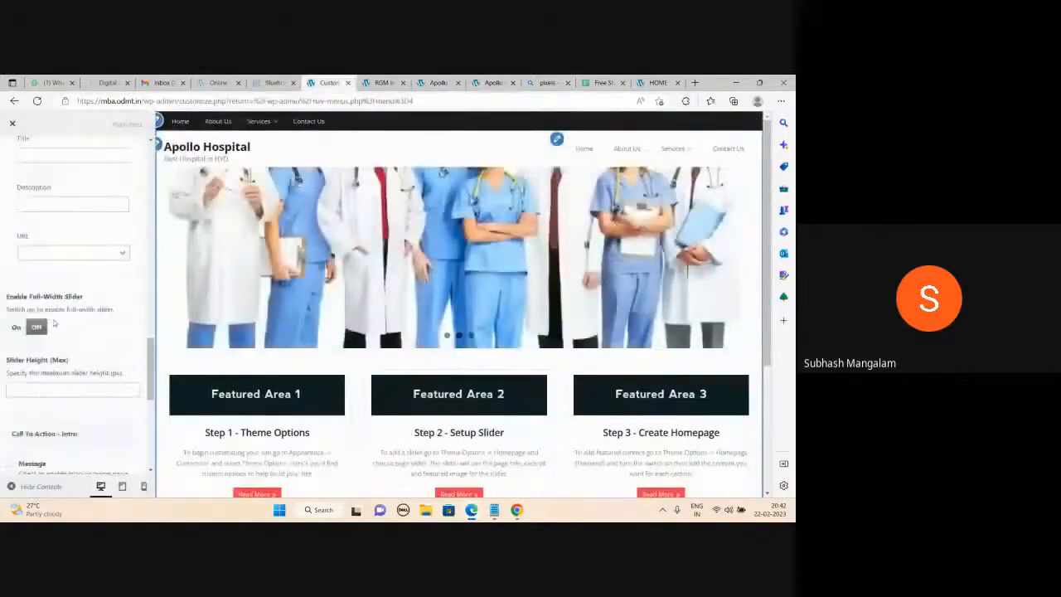
pyautogui.click(53, 375)
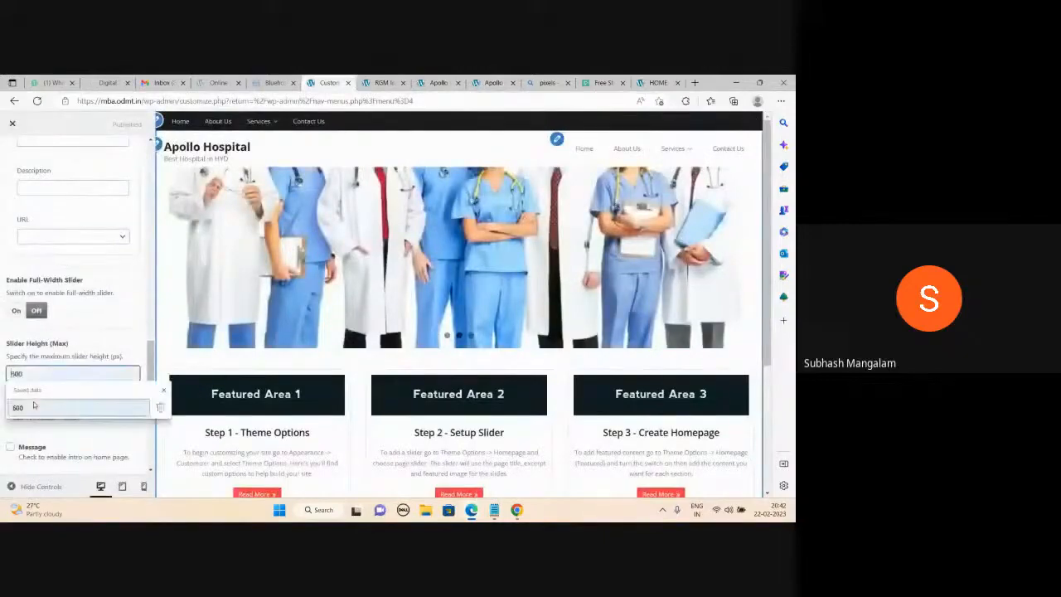
pyautogui.write('600')
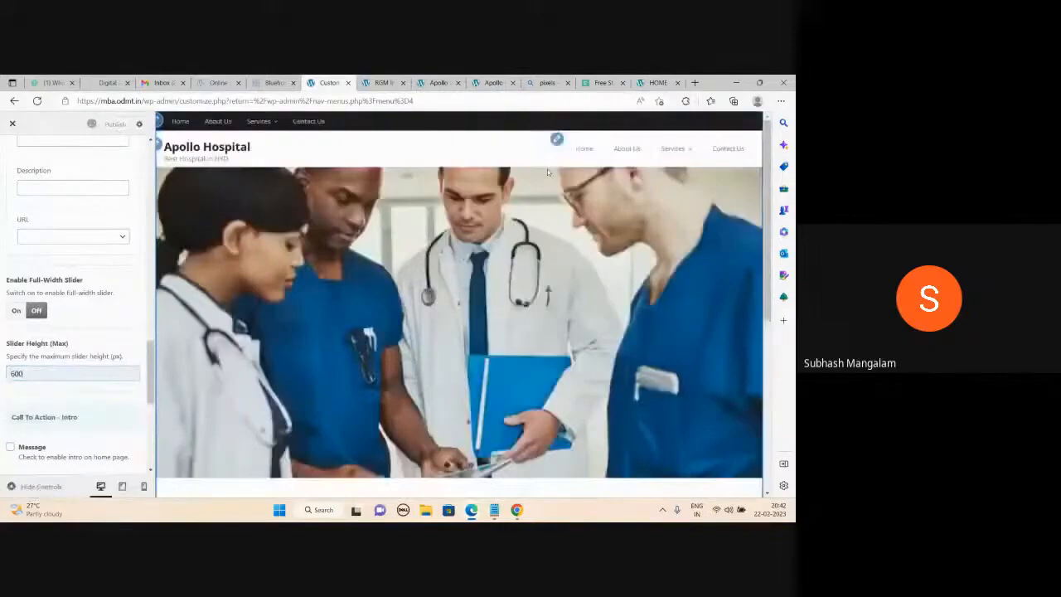
pyautogui.click(495, 82)
pyautogui.click(37, 101)
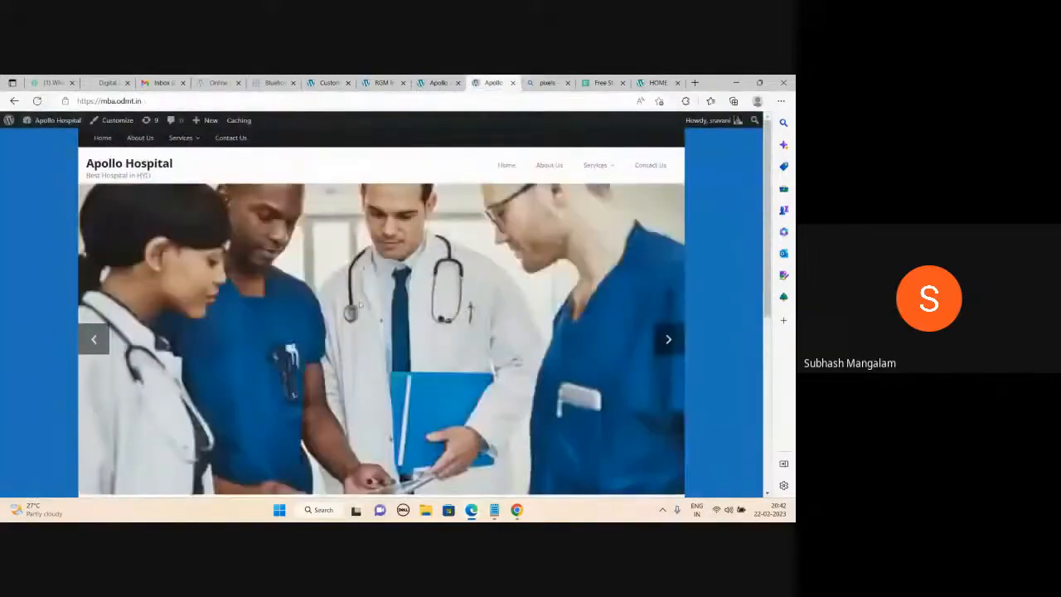
# Click through the taller slider's slides, from the three-doctors photo to the staff lineup.
pyautogui.scroll(-3, 359, 302)
pyautogui.scroll(3, 358, 301)
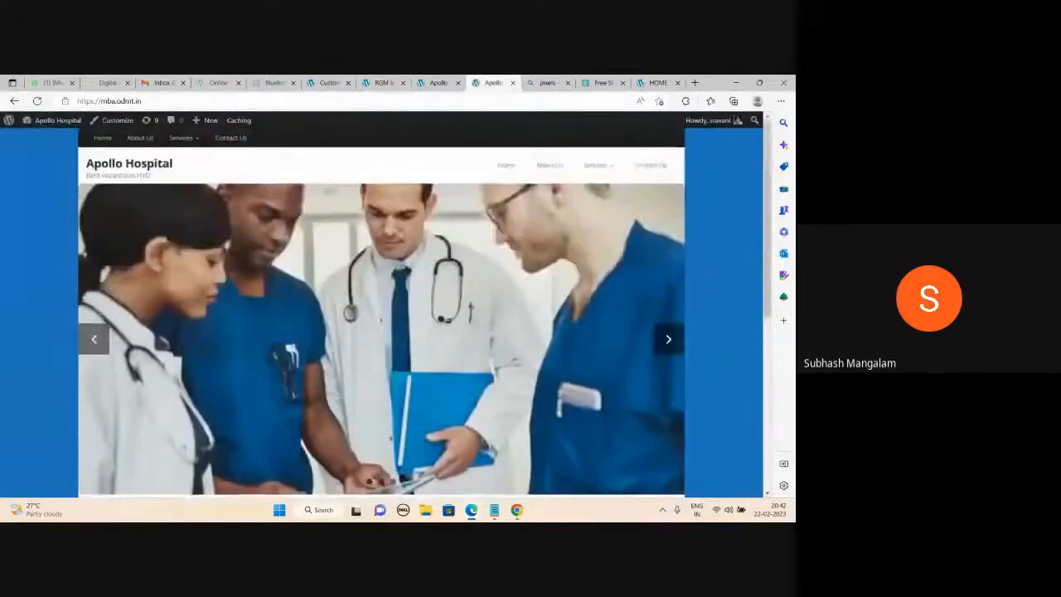
pyautogui.scroll(-1, 668, 332)
pyautogui.click(668, 284)
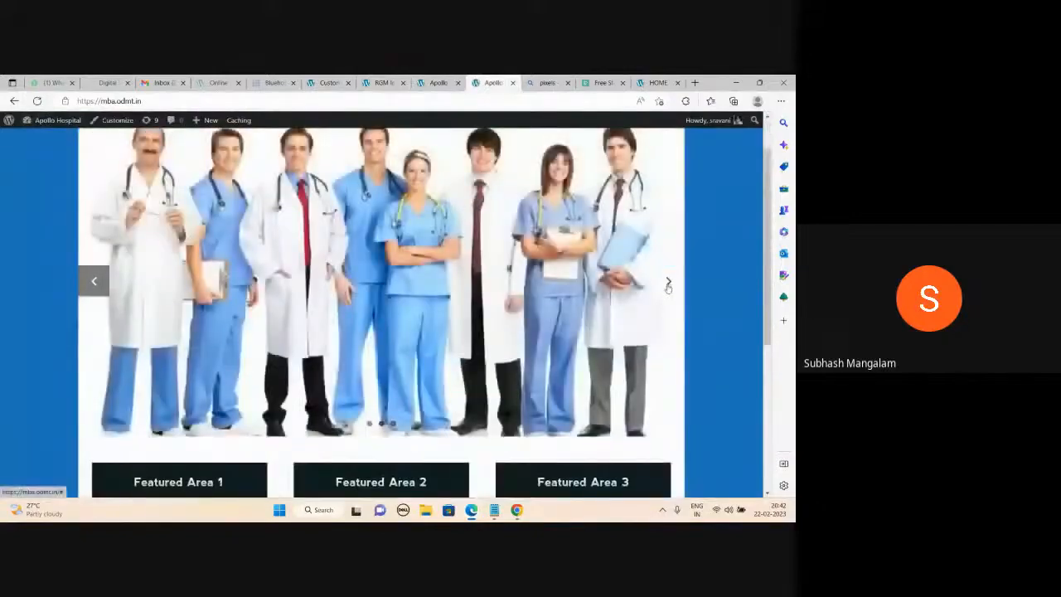
pyautogui.scroll(1, 669, 286)
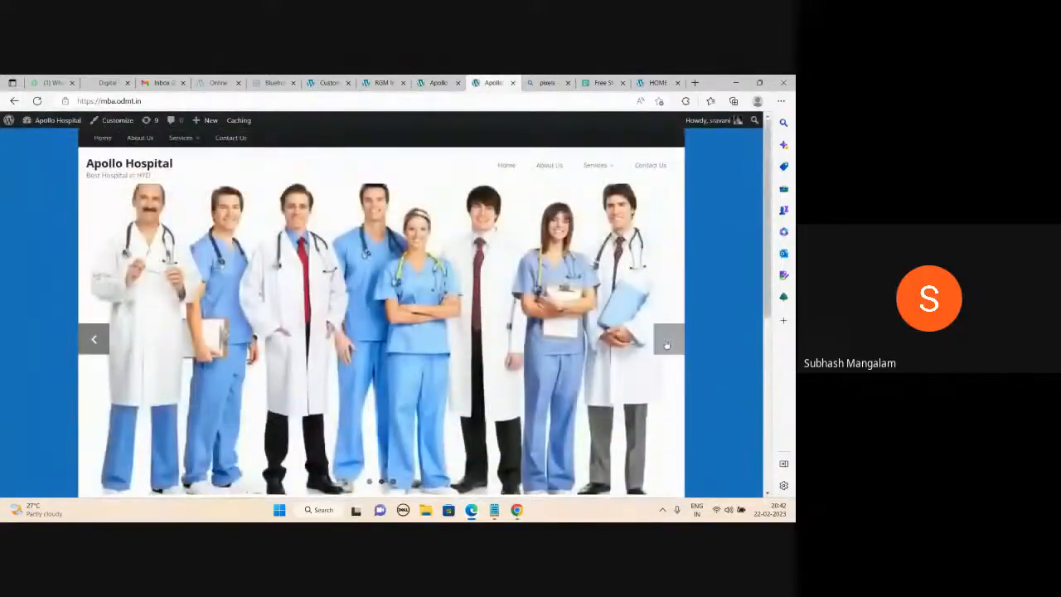
pyautogui.click(666, 342)
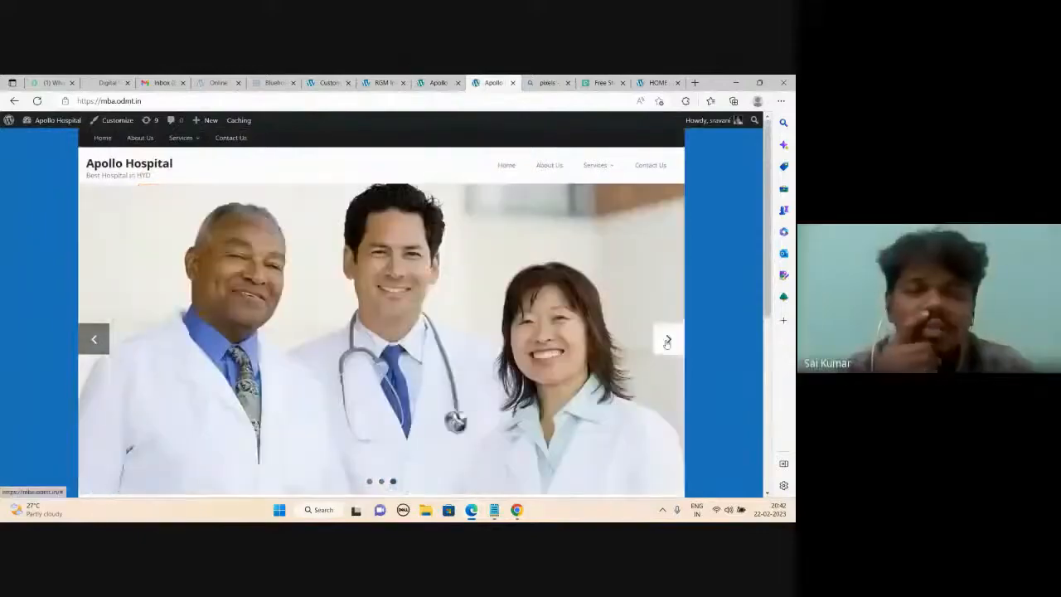
pyautogui.scroll(-2, 655, 342)
pyautogui.scroll(2, 622, 340)
pyautogui.scroll(-2, 609, 340)
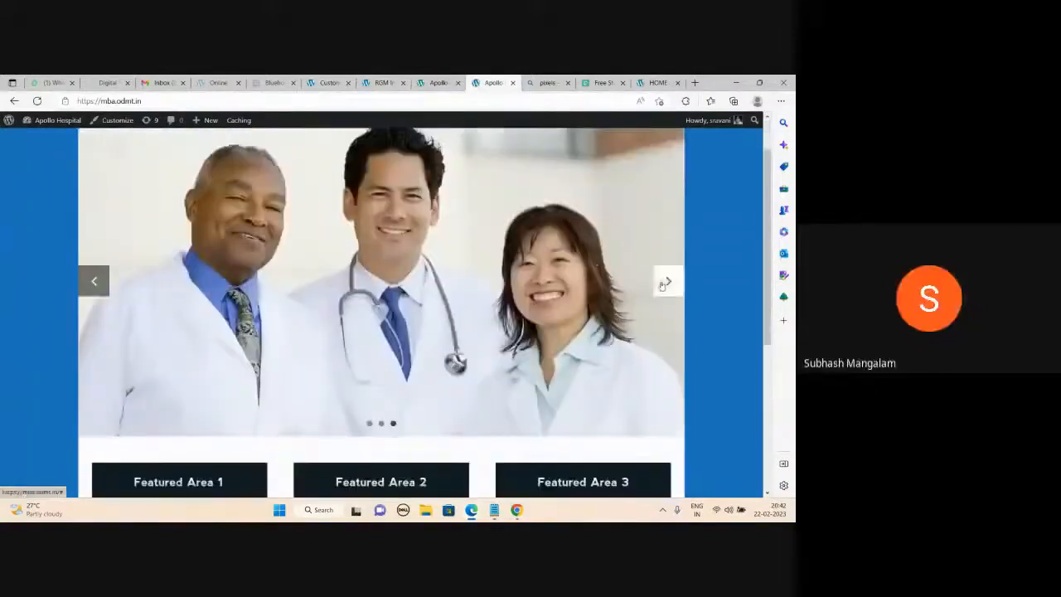
pyautogui.click(665, 281)
pyautogui.click(666, 281)
pyautogui.scroll(1, 536, 324)
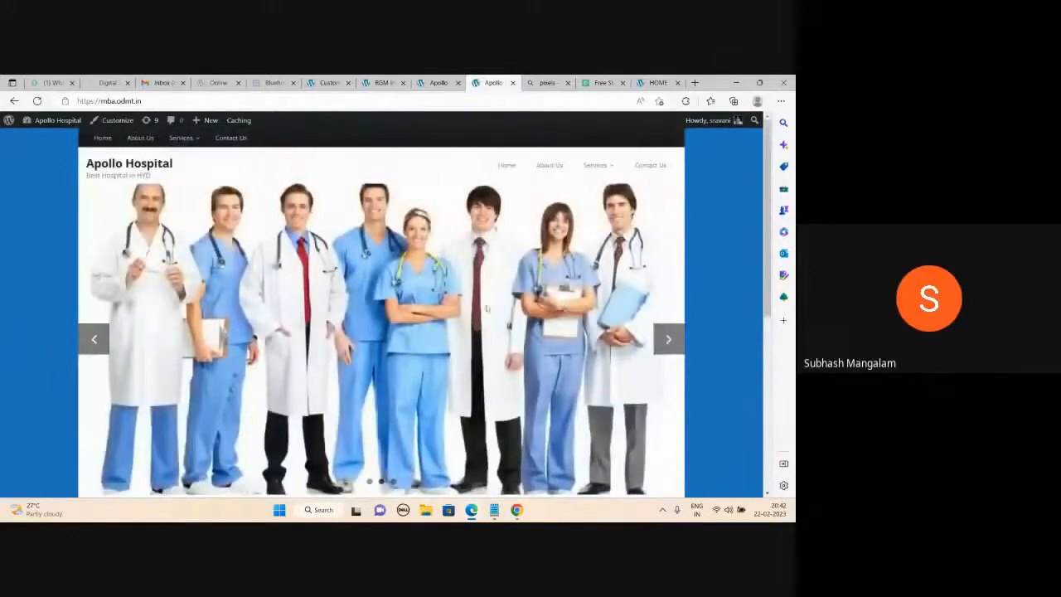
# Give Slide 1 title 'Welcome to Apollo Hospital', description 'Best Hospital in Hyd', linking Home.
pyautogui.click(327, 82)
pyautogui.scroll(5, 113, 275)
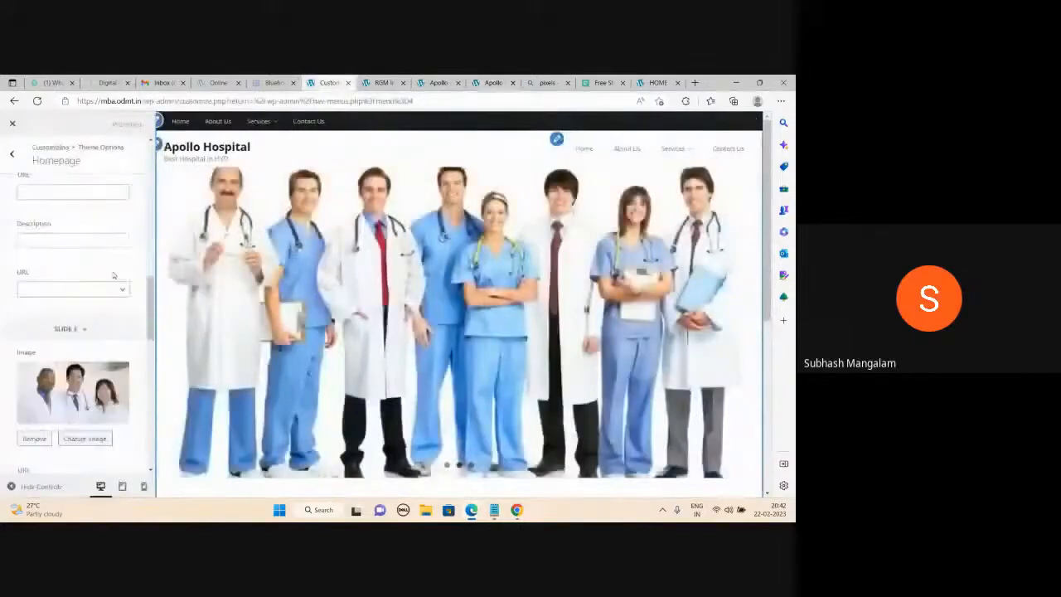
pyautogui.scroll(1, 99, 278)
pyautogui.scroll(3, 76, 283)
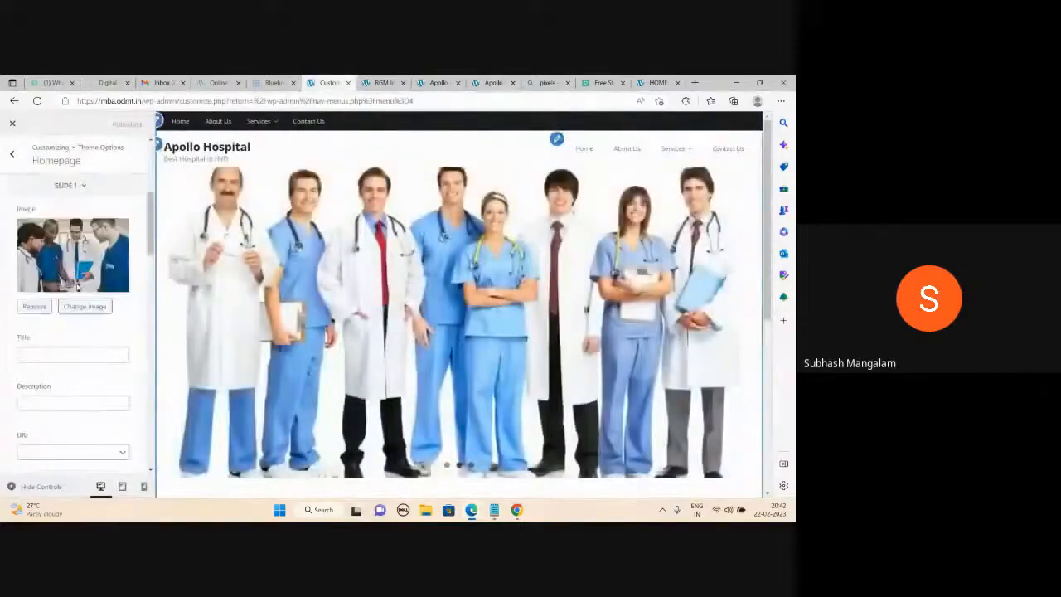
pyautogui.scroll(3, 78, 285)
pyautogui.scroll(-4, 59, 287)
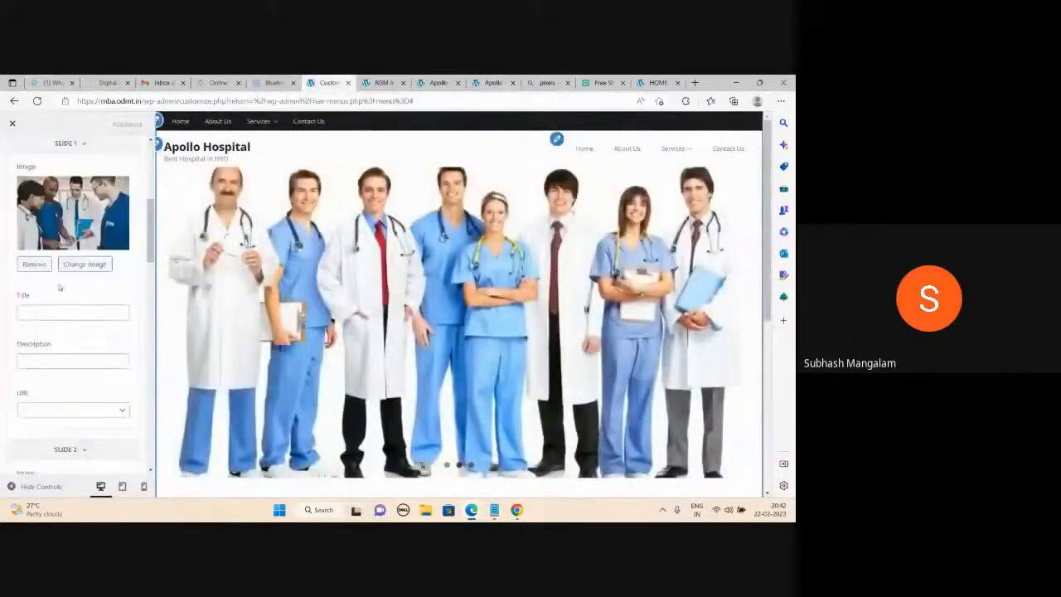
pyautogui.click(50, 310)
pyautogui.click(55, 347)
pyautogui.click(49, 362)
pyautogui.click(47, 396)
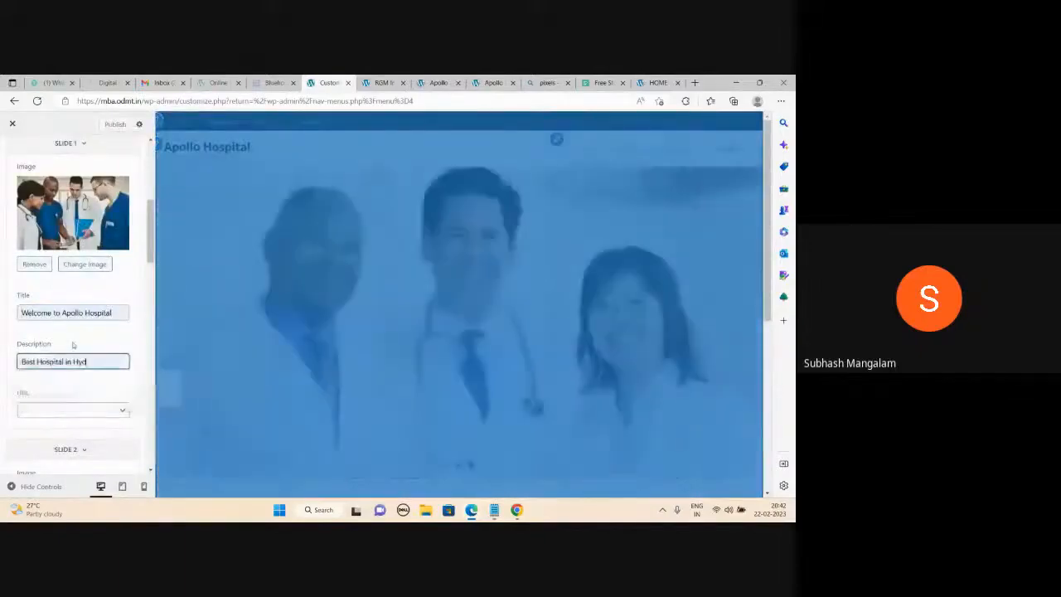
pyautogui.scroll(-1, 74, 331)
pyautogui.click(118, 363)
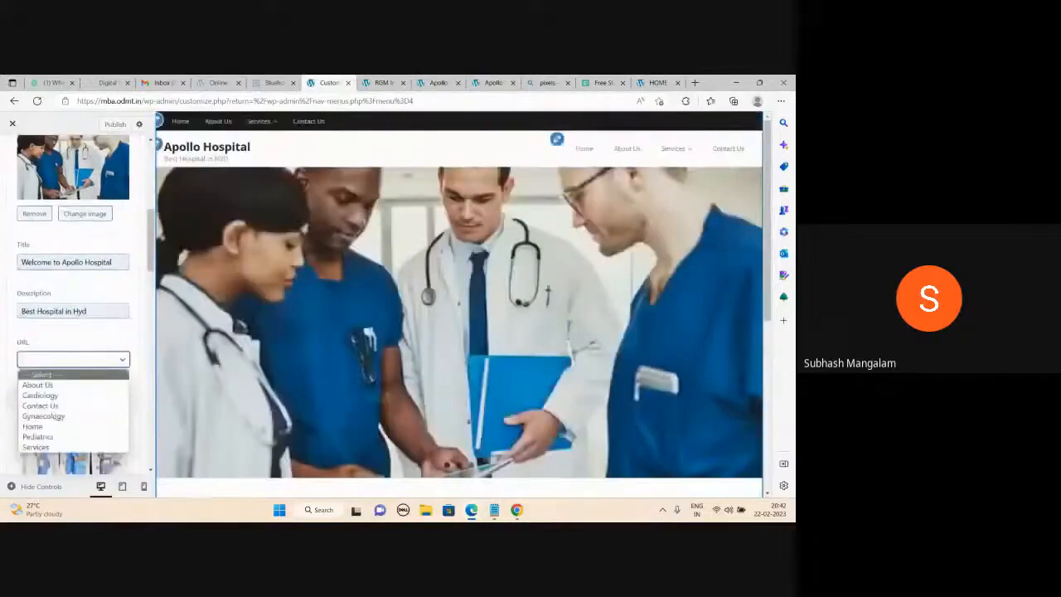
pyautogui.click(50, 426)
# Give Slide 2 title 'Best Cardiologists in Hyderabad', description 'Book an Appointment', linking Cardiology.
pyautogui.click(73, 377)
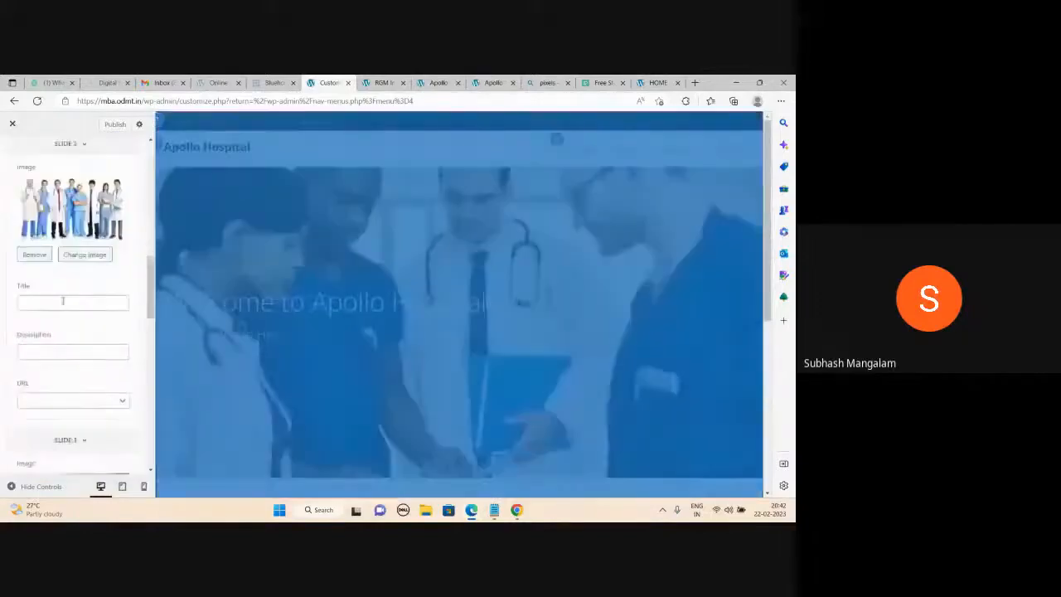
pyautogui.click(73, 303)
pyautogui.click(70, 338)
pyautogui.click(73, 355)
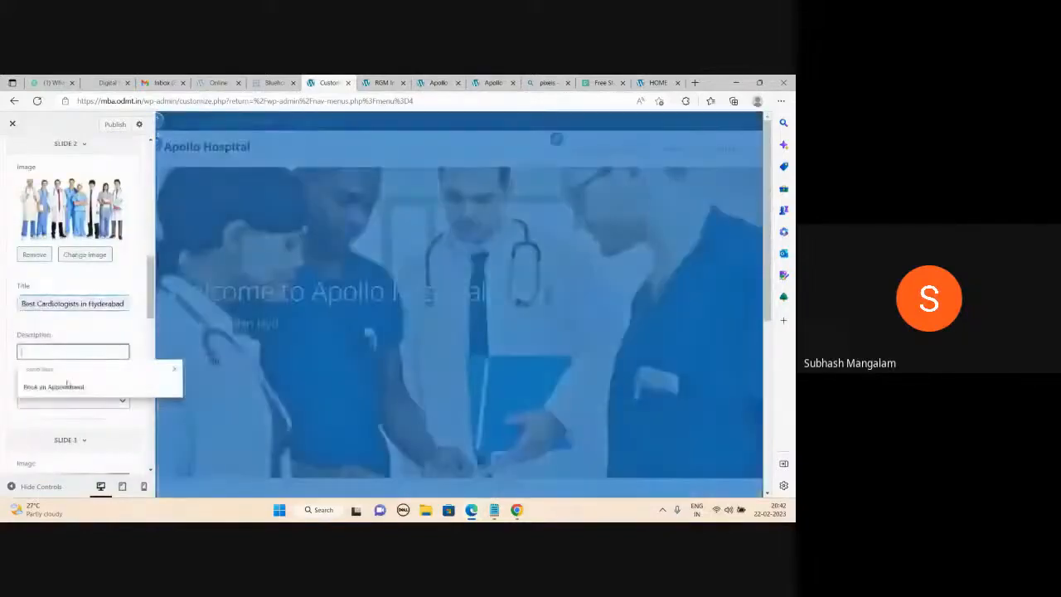
pyautogui.click(50, 385)
pyautogui.click(73, 400)
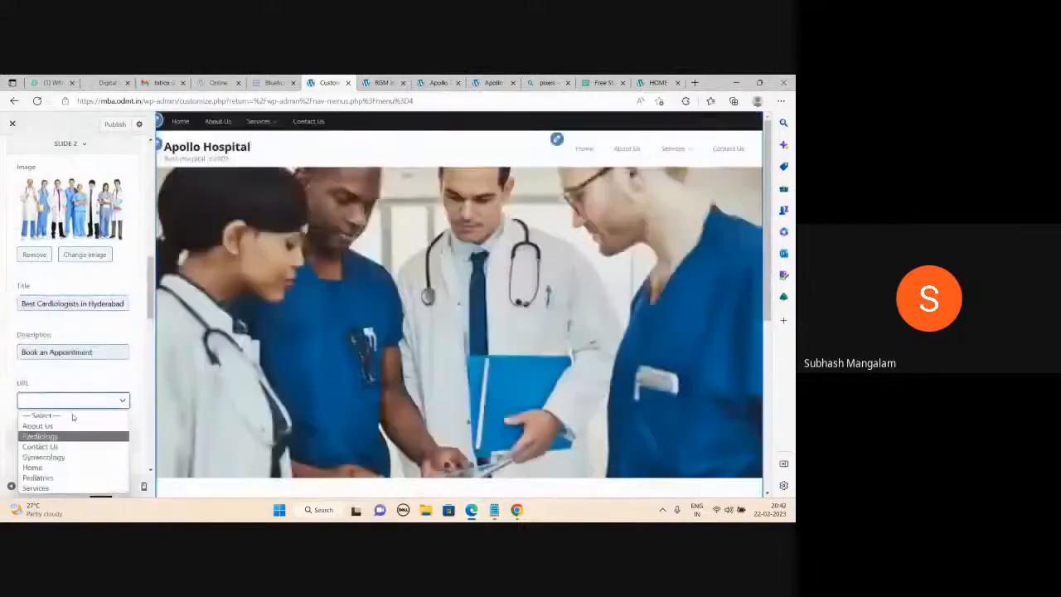
pyautogui.click(70, 435)
# Give Slide 3 title 'Best Children Doctors in Hyd', description 'Book an Appointment', linking Pediatrics.
pyautogui.scroll(-2, 70, 424)
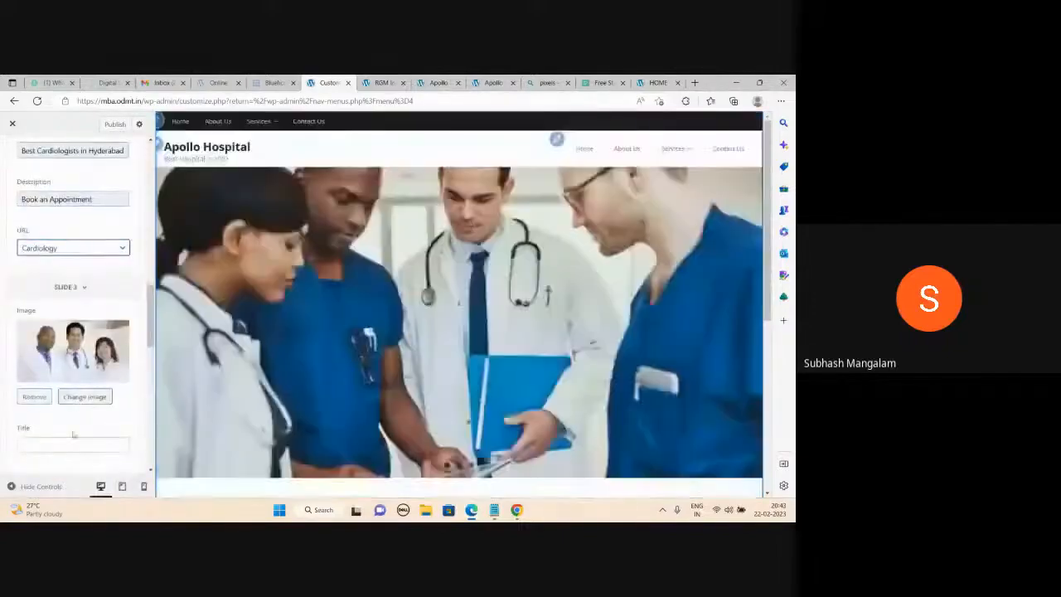
pyautogui.click(73, 445)
pyautogui.scroll(-2, 73, 452)
pyautogui.click(72, 478)
pyautogui.click(73, 391)
pyautogui.click(58, 426)
pyautogui.click(109, 446)
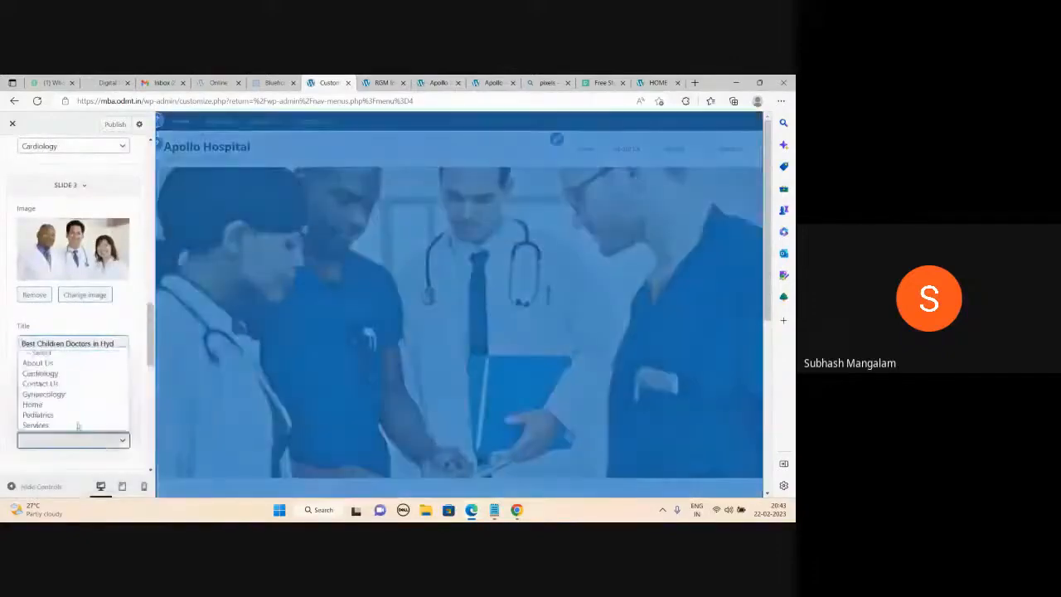
pyautogui.click(66, 416)
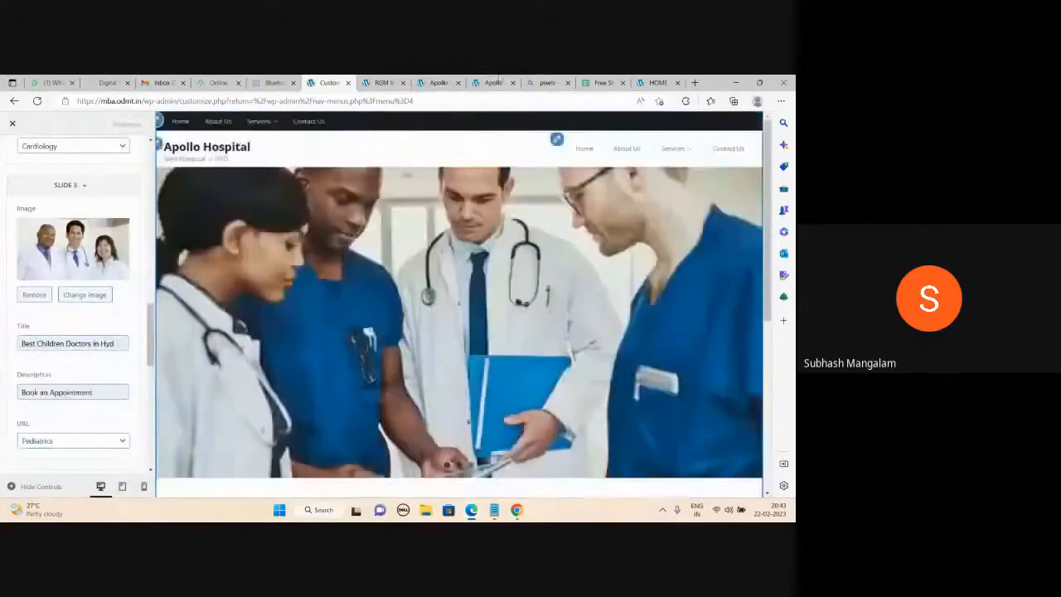
# Follow slide 3's Read More to the empty Pediatrics page, then return to the homepage.
pyautogui.click(494, 82)
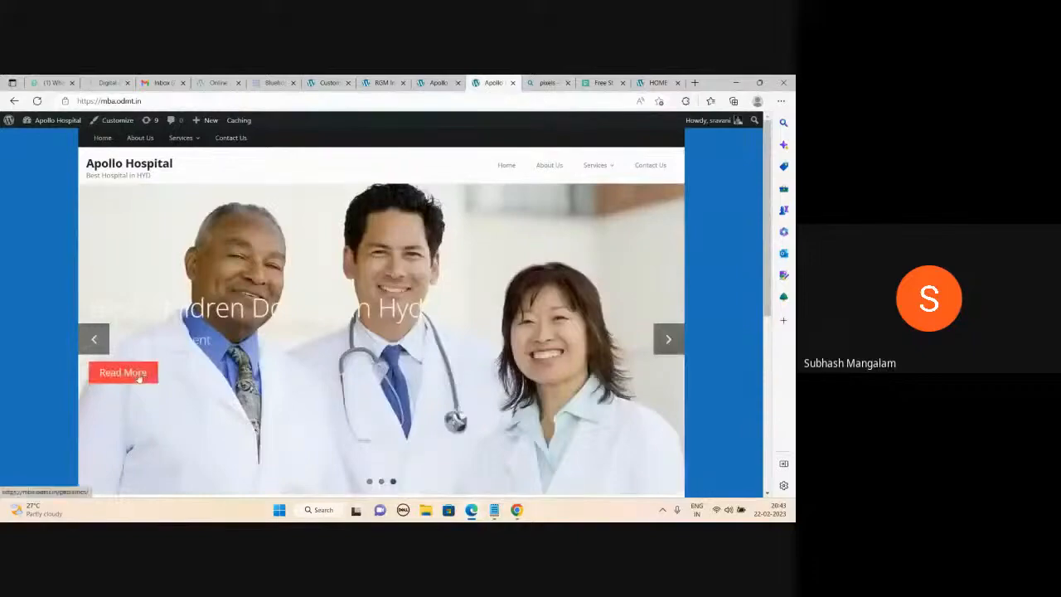
pyautogui.click(140, 377)
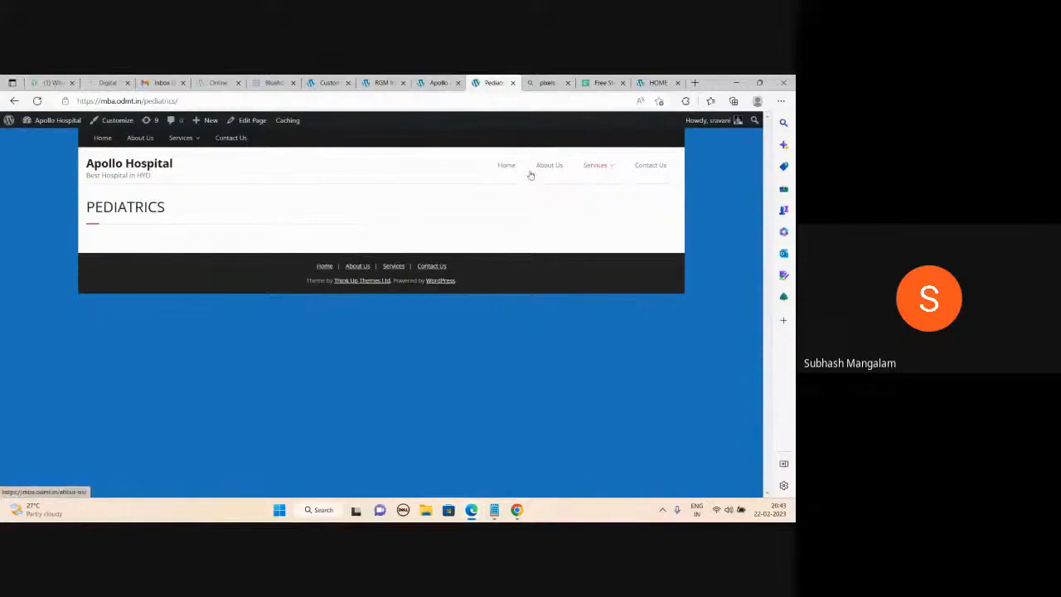
pyautogui.click(157, 165)
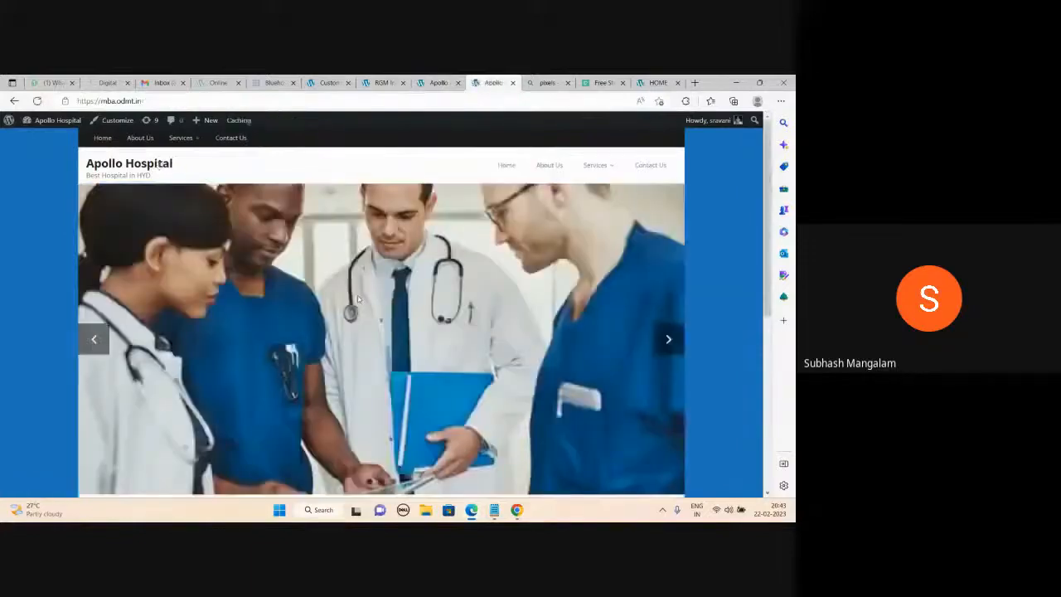
pyautogui.scroll(-5, 189, 225)
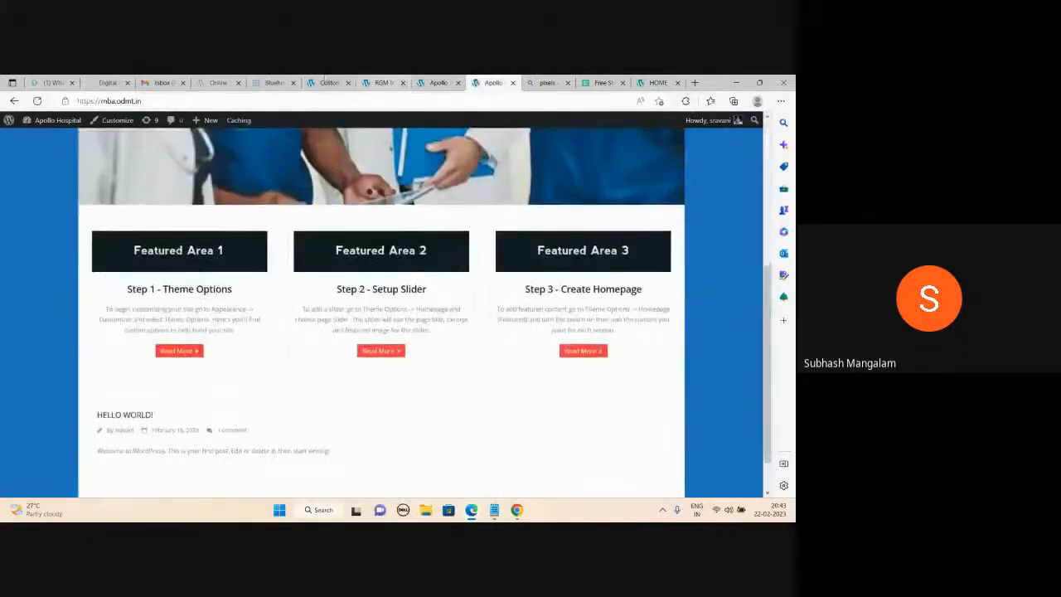
# Review the Homepage (Featured) content settings under Theme Options in the Customizer.
pyautogui.click(329, 82)
pyautogui.scroll(6, 59, 238)
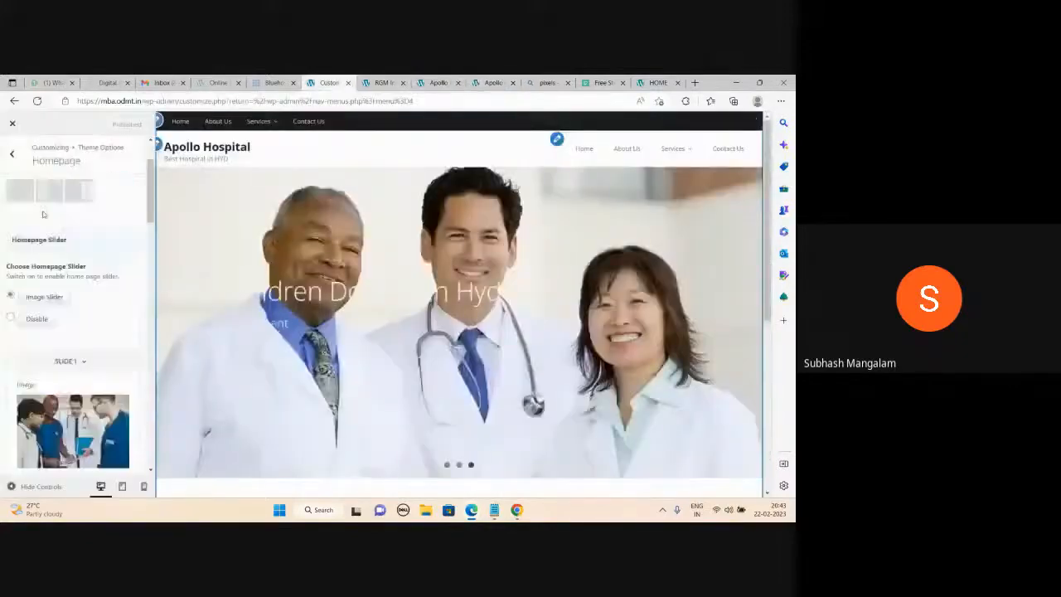
pyautogui.press('Escape')
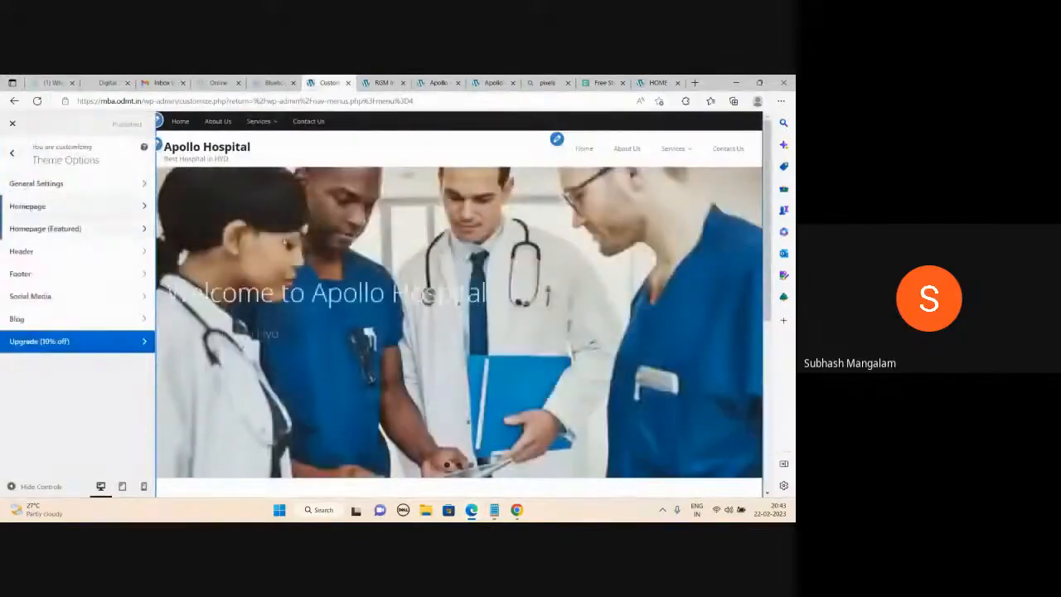
pyautogui.click(493, 82)
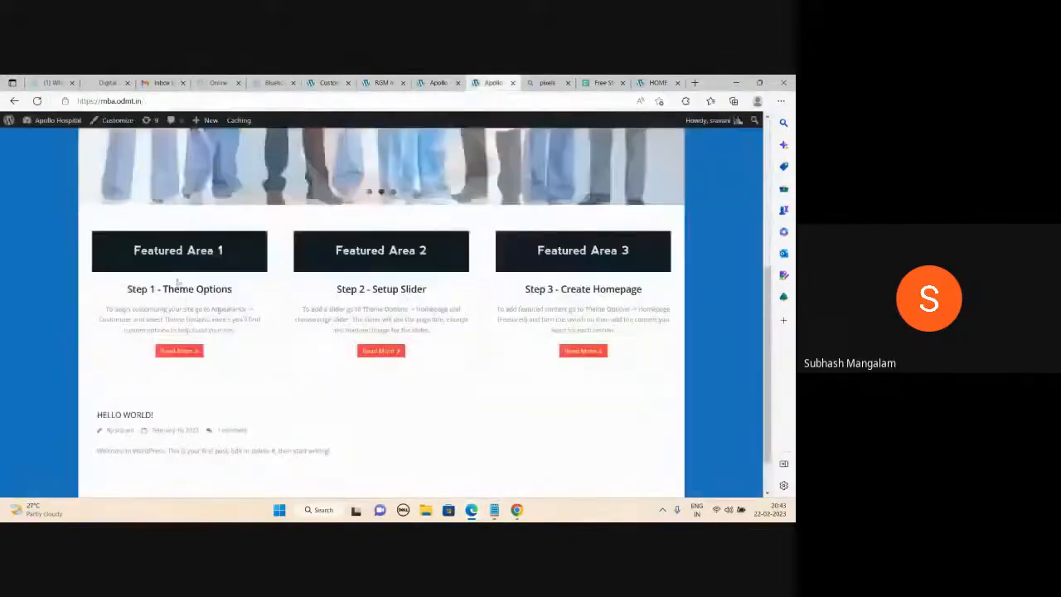
pyautogui.click(338, 82)
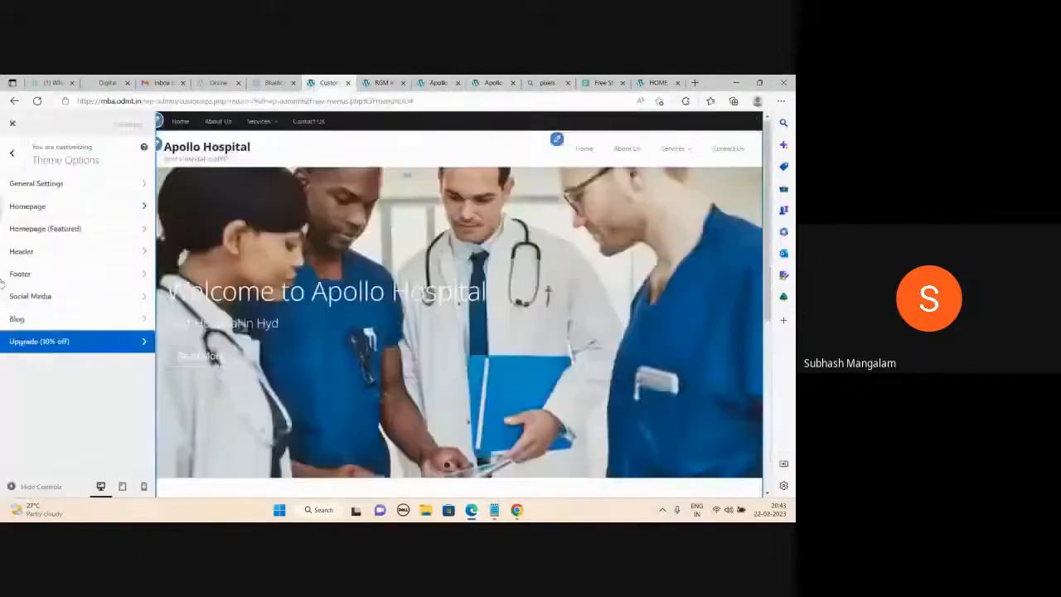
pyautogui.click(64, 235)
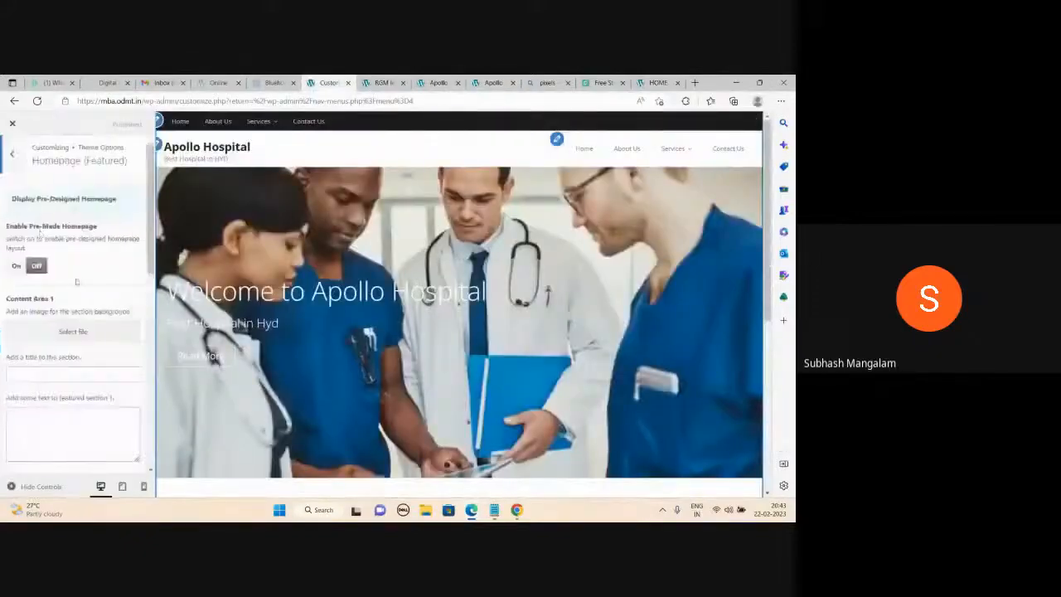
pyautogui.scroll(-3, 72, 400)
pyautogui.scroll(-5, 72, 400)
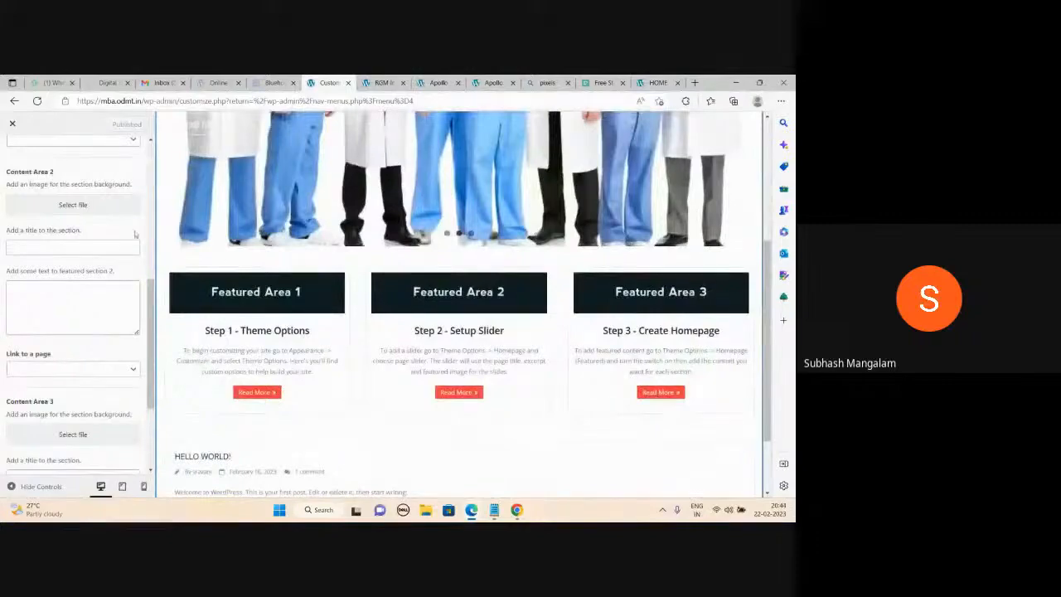
pyautogui.scroll(5, 117, 256)
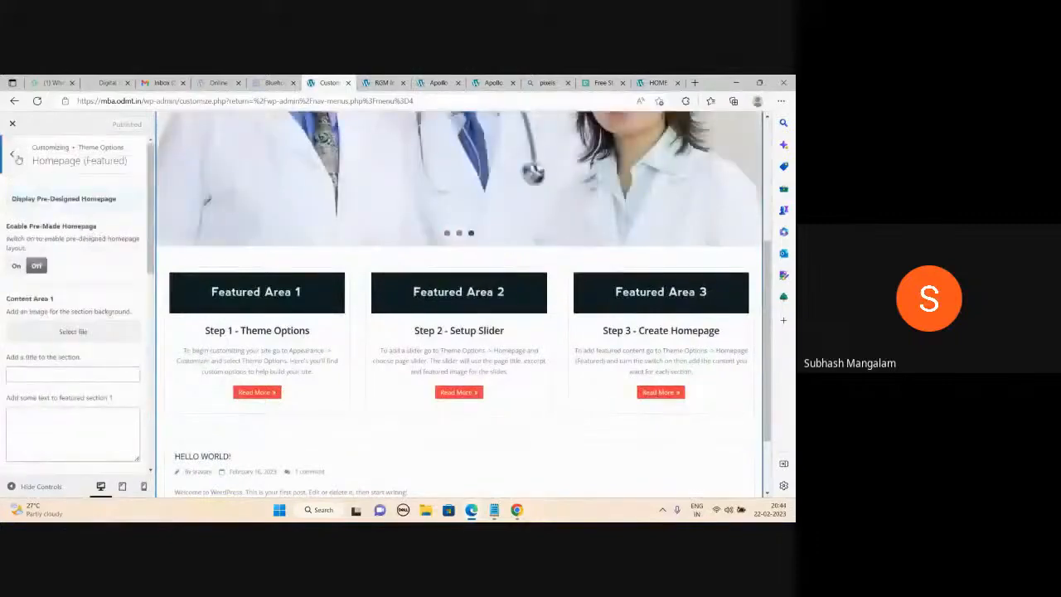
pyautogui.click(16, 156)
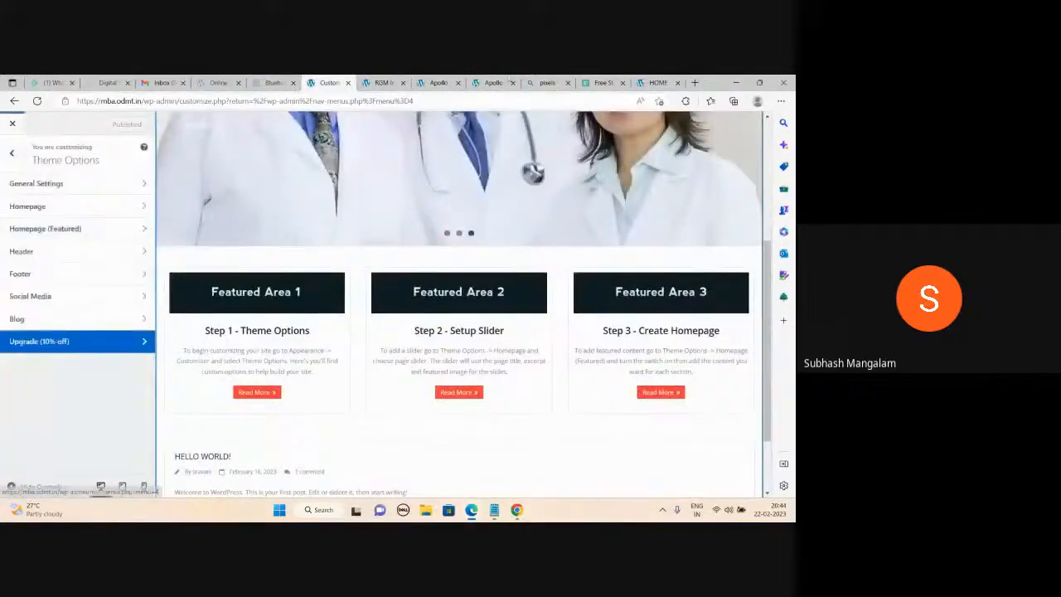
# Check the live homepage's featured areas, then head to Appearance > Themes from the Menus screen.
pyautogui.click(493, 82)
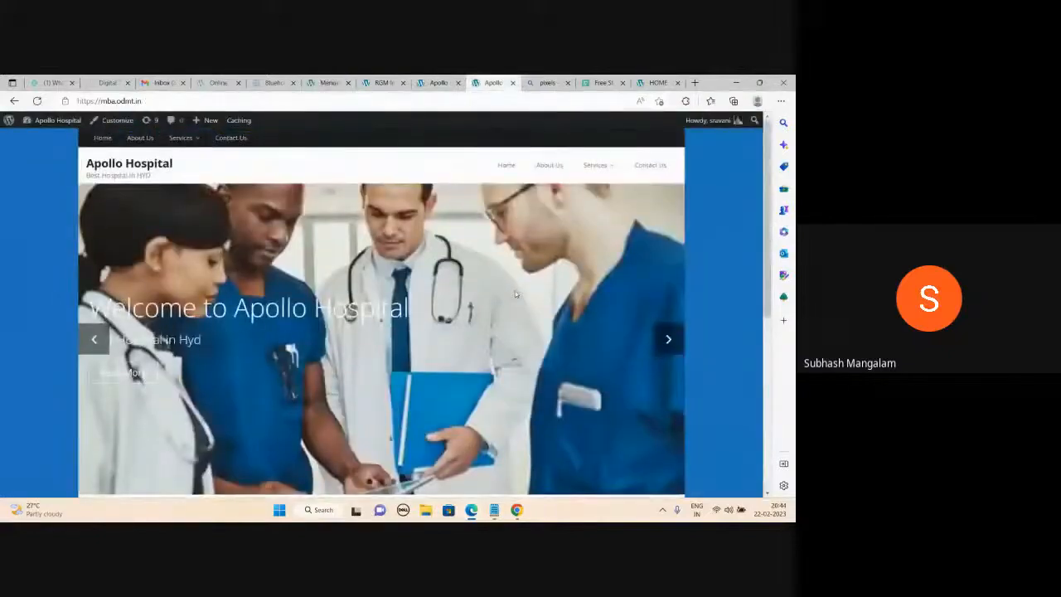
pyautogui.scroll(-1, 515, 296)
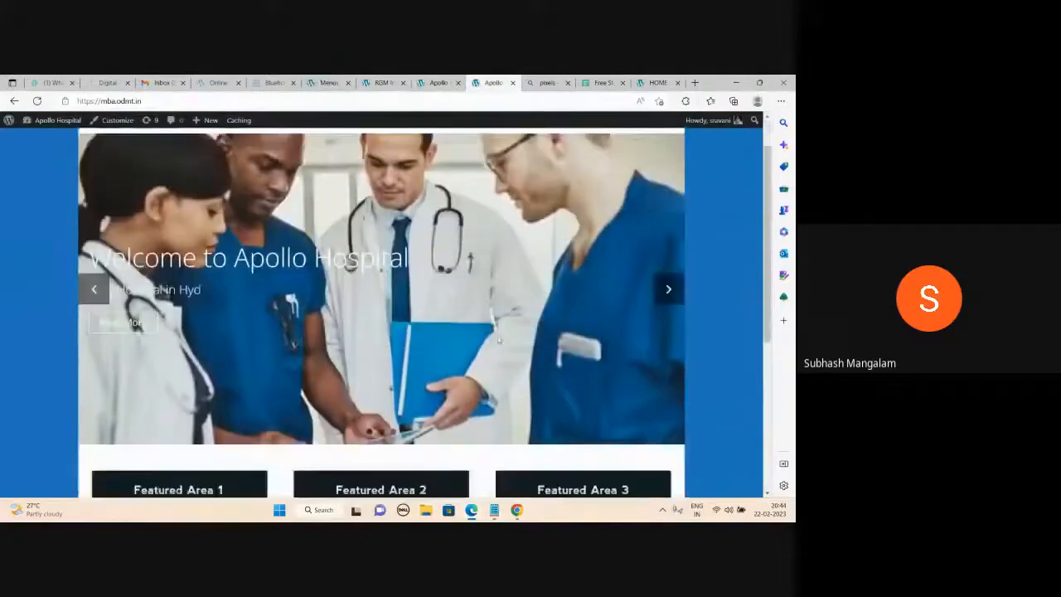
pyautogui.scroll(-3, 501, 342)
pyautogui.scroll(4, 503, 345)
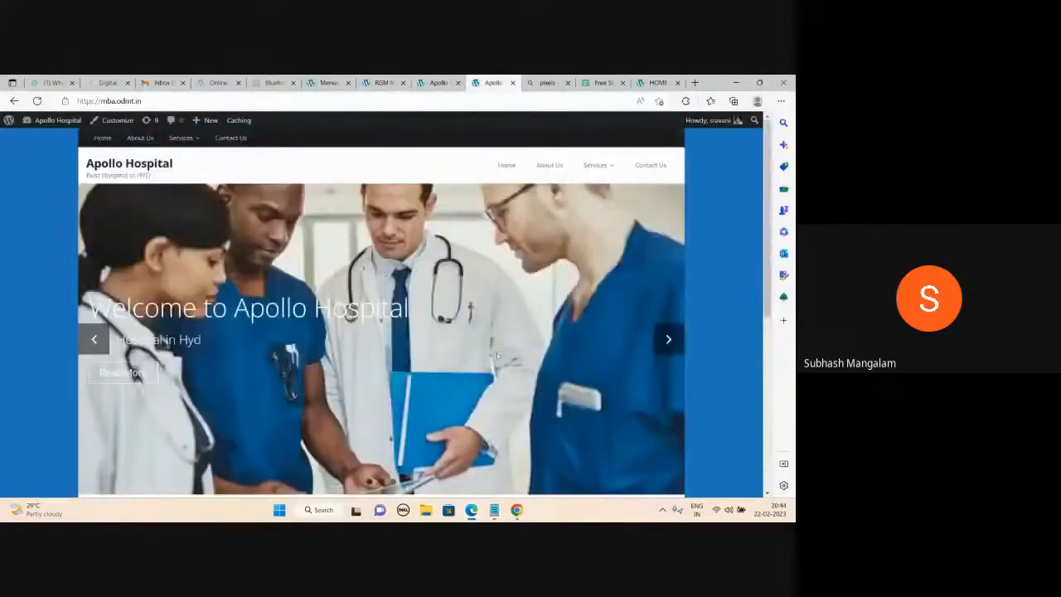
pyautogui.click(325, 83)
pyautogui.click(18, 305)
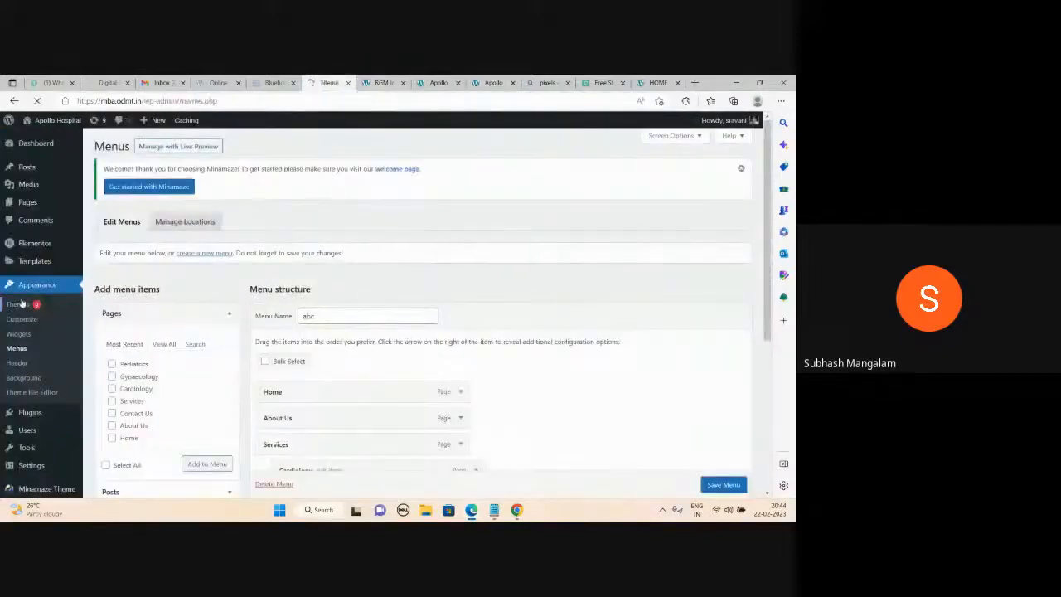
# Scroll through the Latest themes under Add New, such as Amble, Porticolight, Bibimbap and Blog Explorer.
pyautogui.moveTo(578, 247)
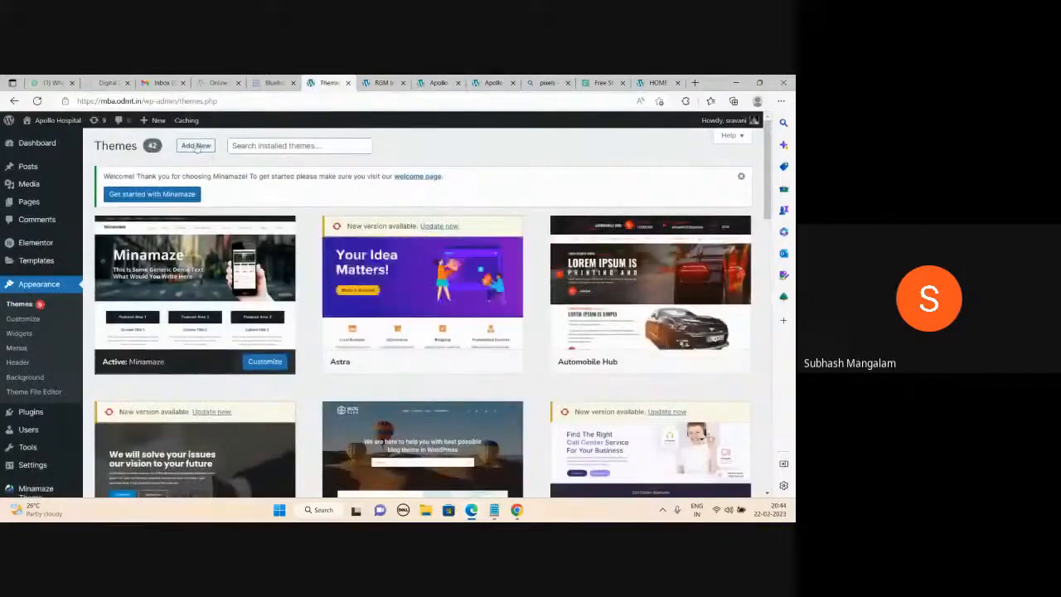
pyautogui.click(198, 146)
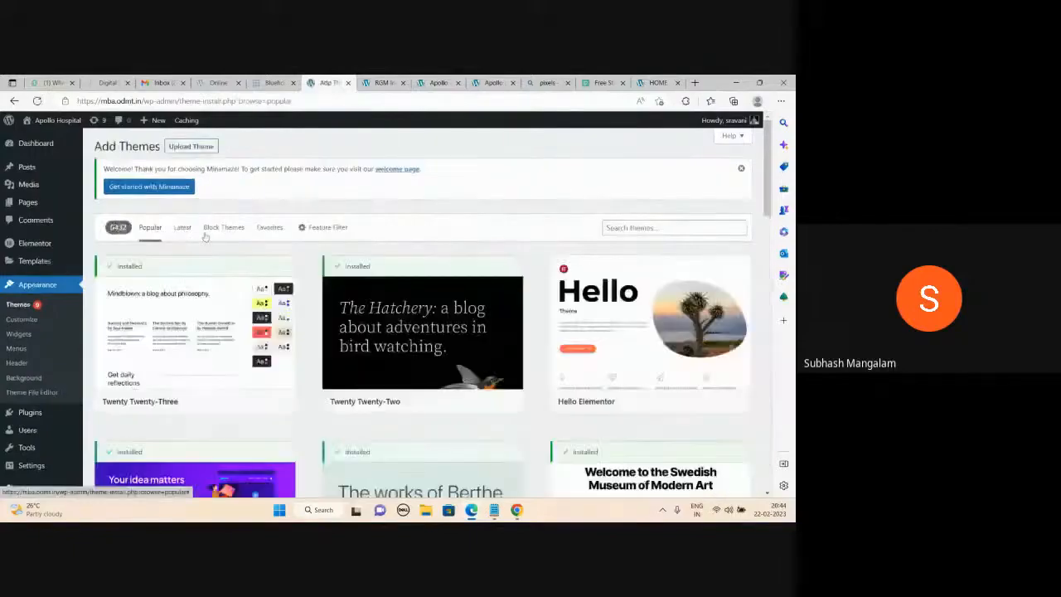
pyautogui.click(183, 228)
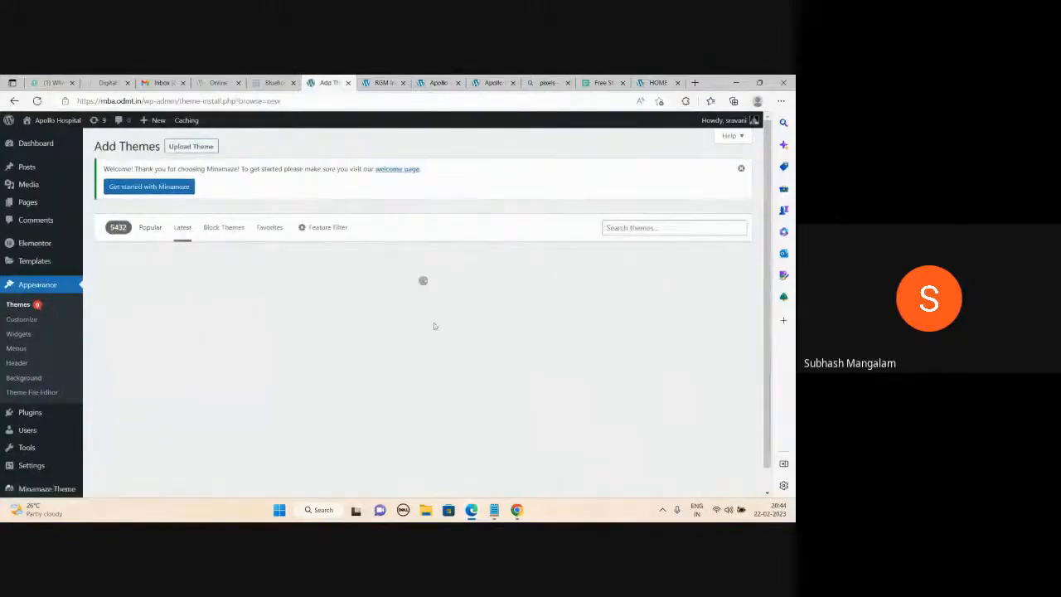
pyautogui.scroll(-2, 433, 327)
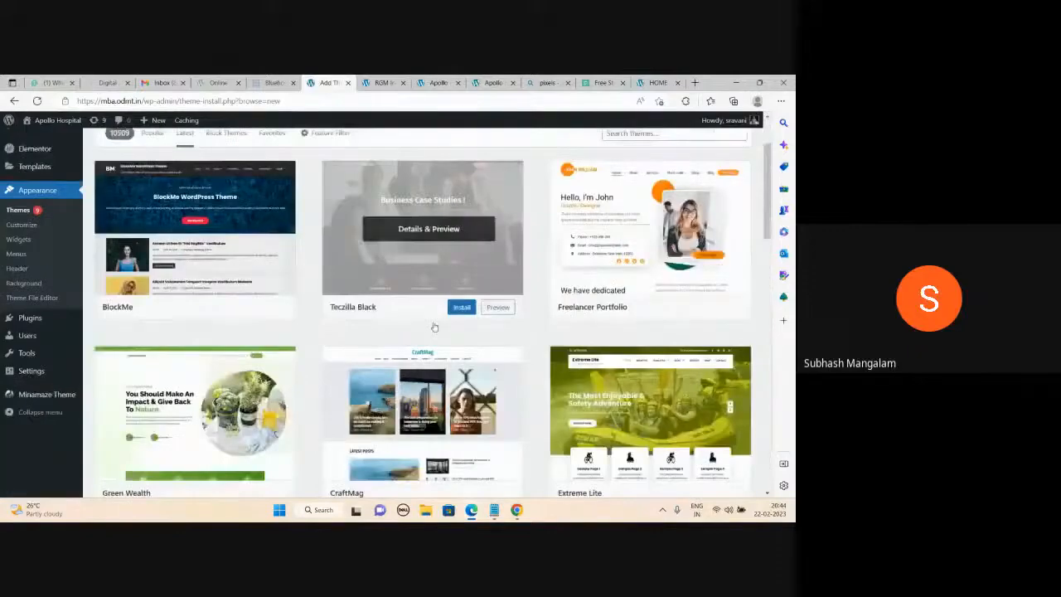
pyautogui.scroll(-20, 433, 326)
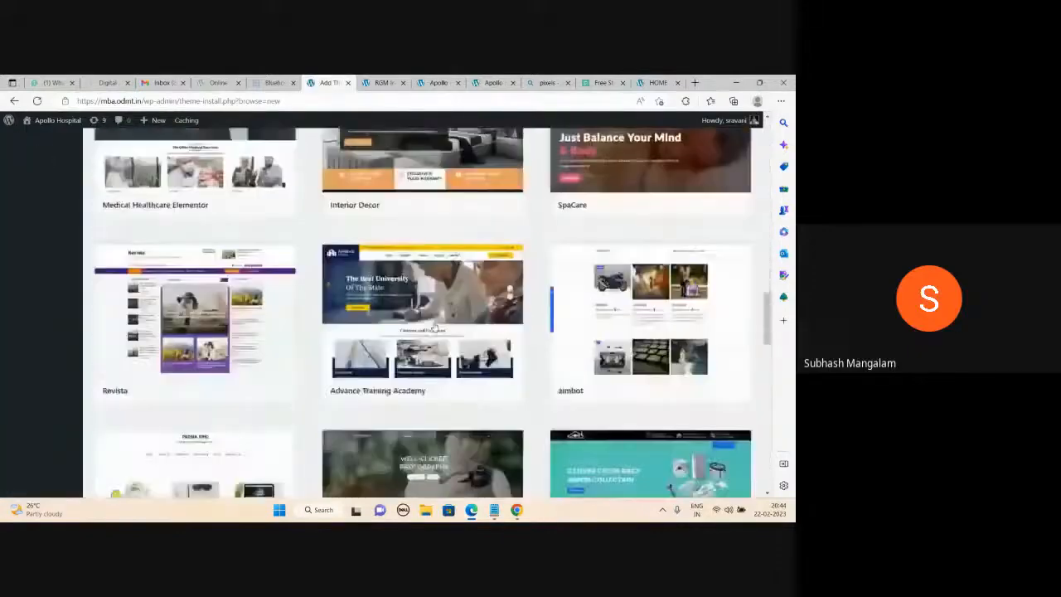
pyautogui.scroll(10, 433, 326)
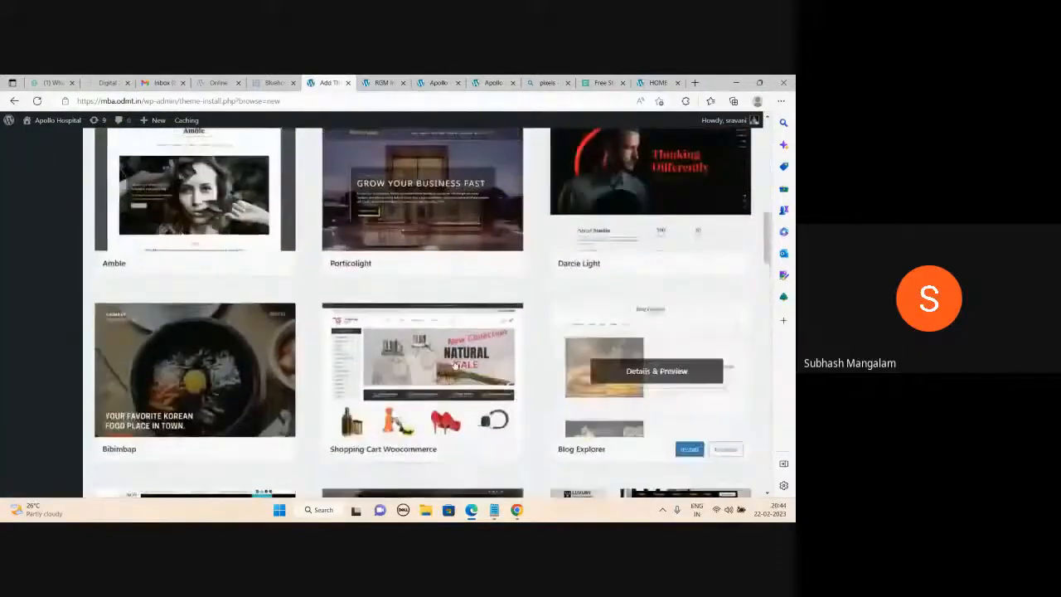
pyautogui.scroll(12, 618, 249)
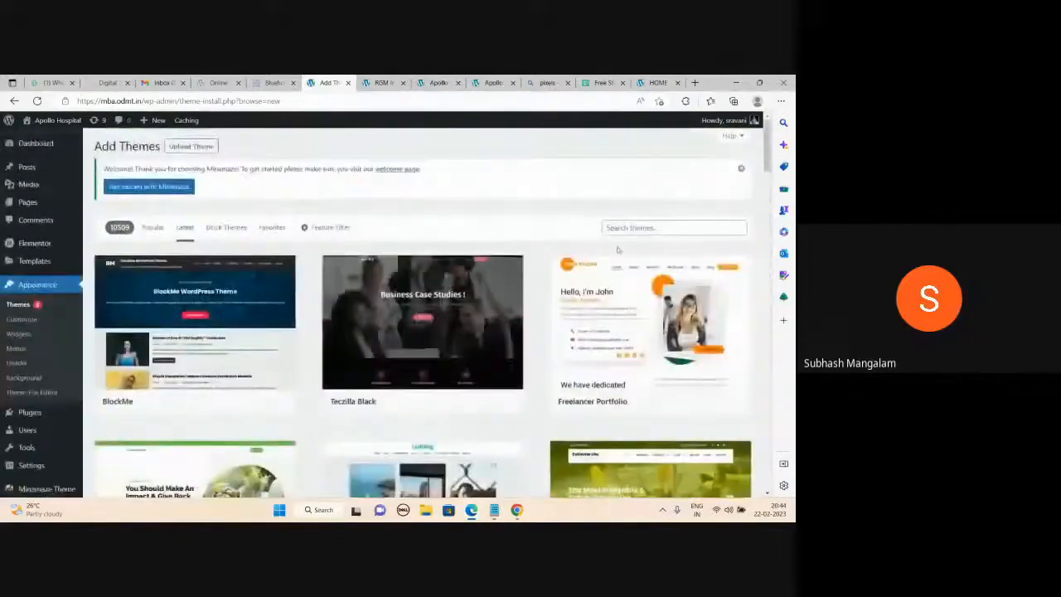
# Search the theme directory for 'hospital' and scroll through the results.
pyautogui.click(617, 228)
pyautogui.write('hospita')
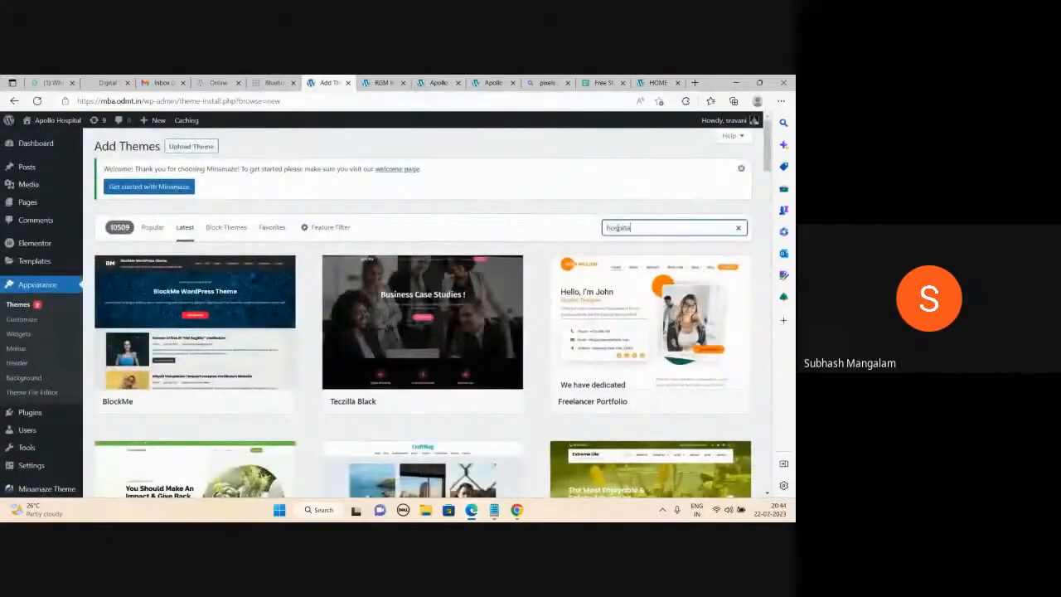
pyautogui.write('l')
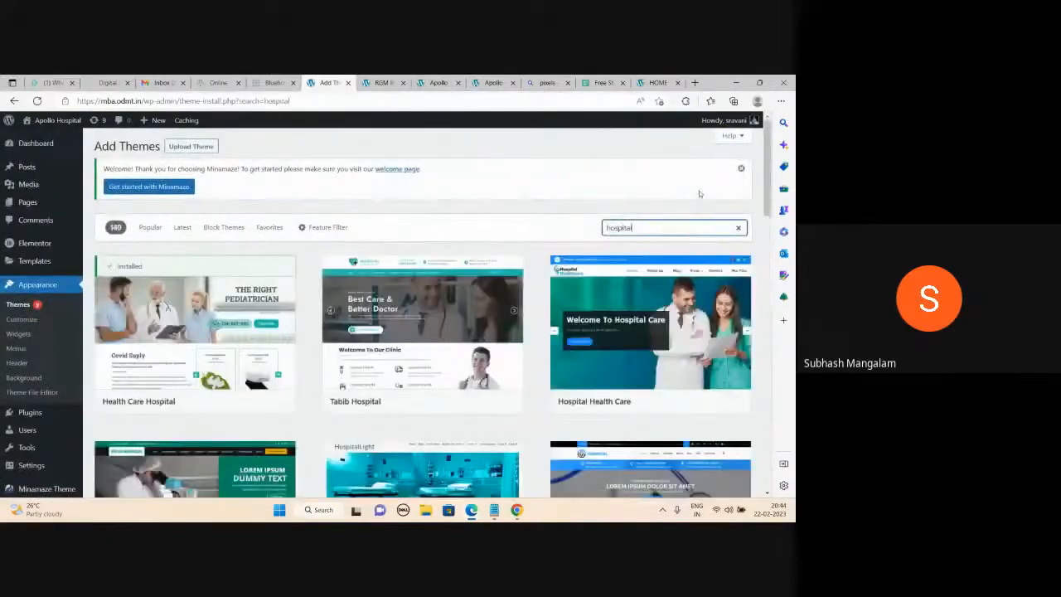
pyautogui.scroll(-5, 468, 259)
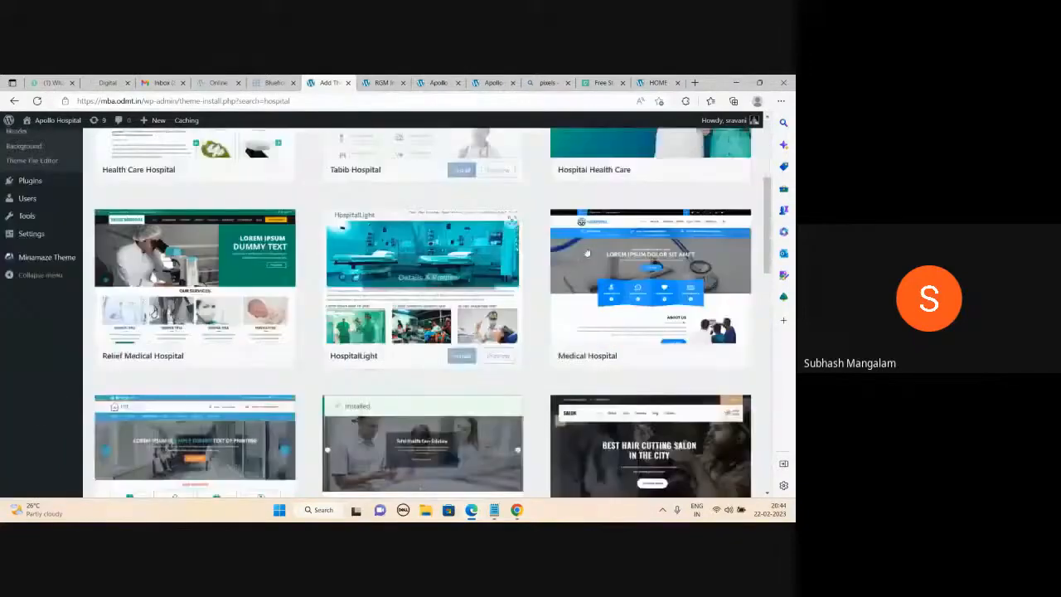
pyautogui.scroll(-10, 509, 279)
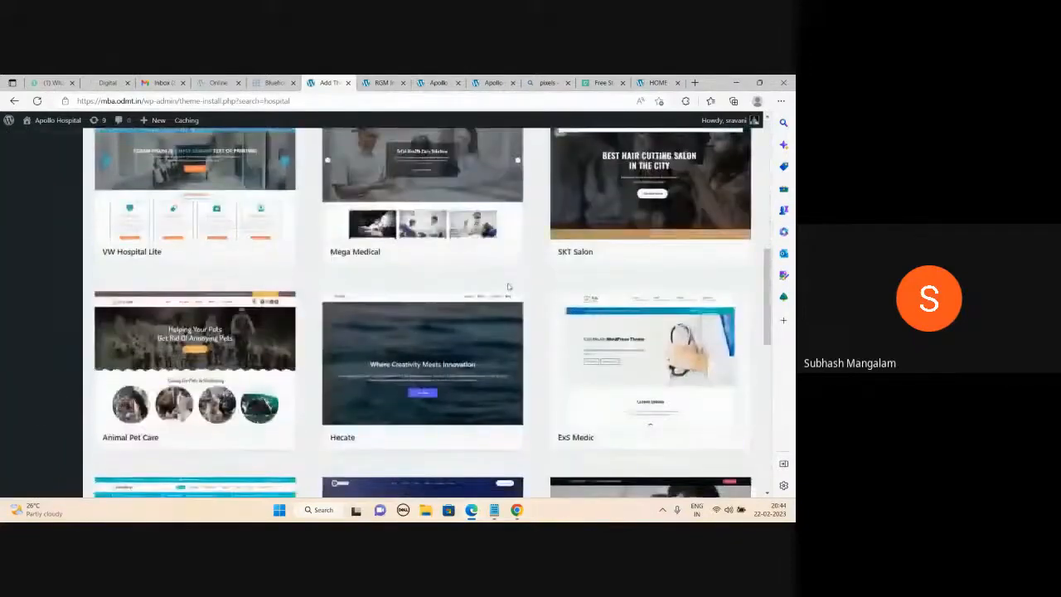
pyautogui.scroll(-1, 373, 269)
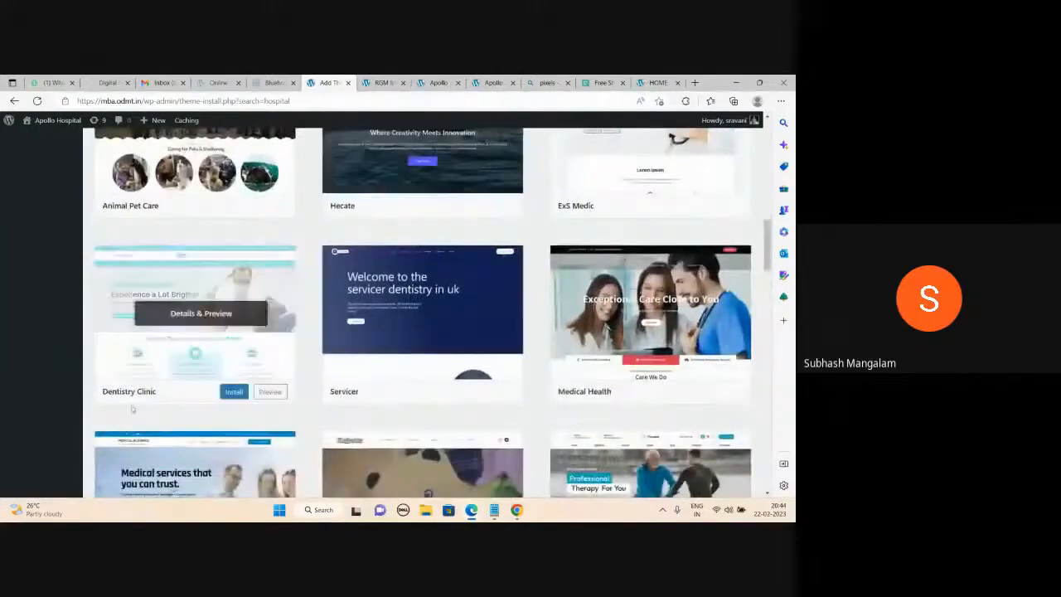
# Install and activate the Dentistry Clinic theme.
pyautogui.moveTo(232, 392)
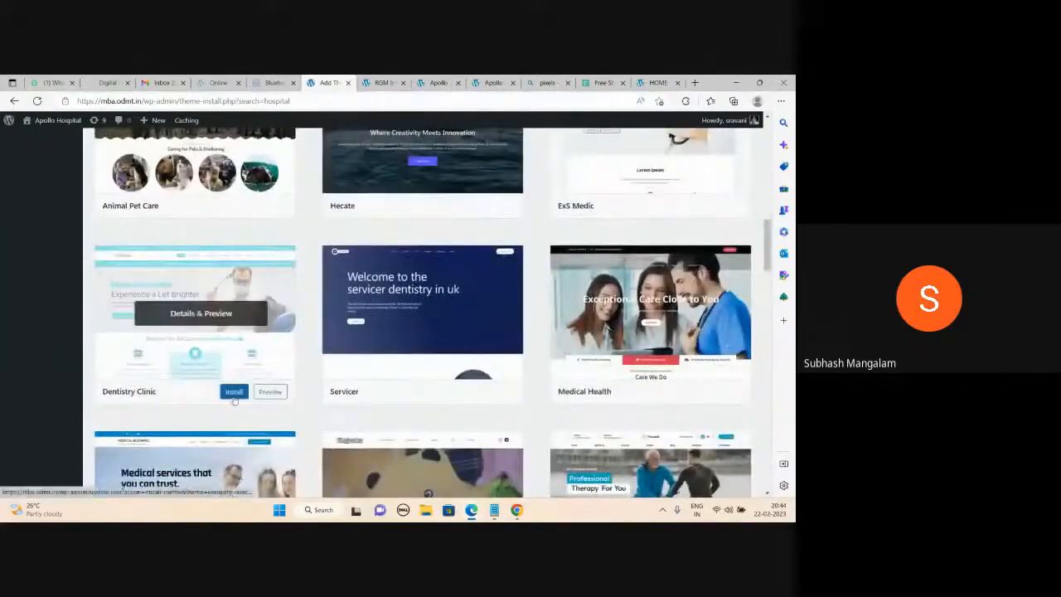
pyautogui.click(234, 393)
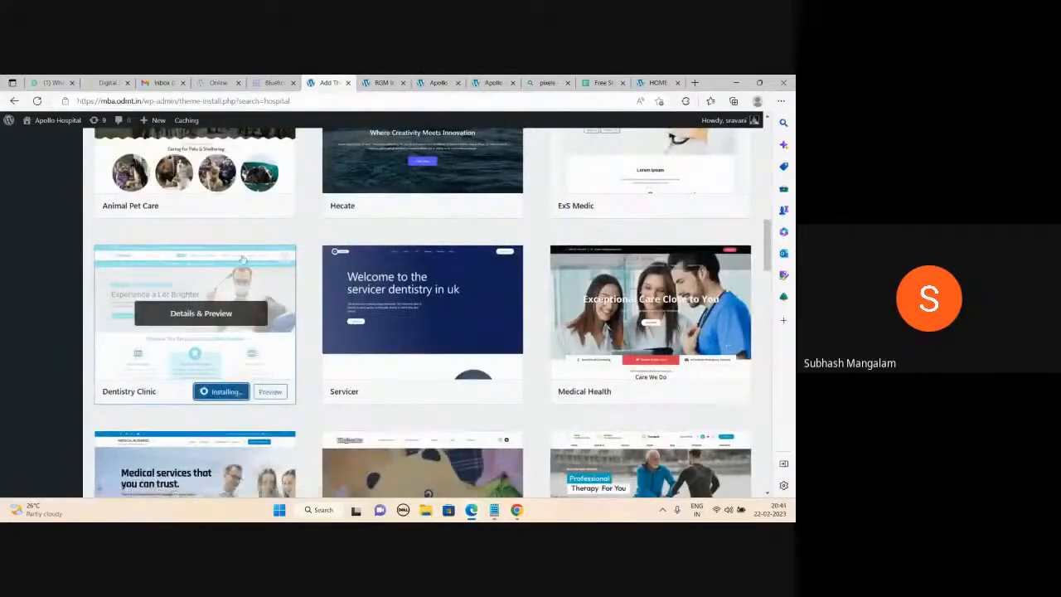
pyautogui.click(215, 393)
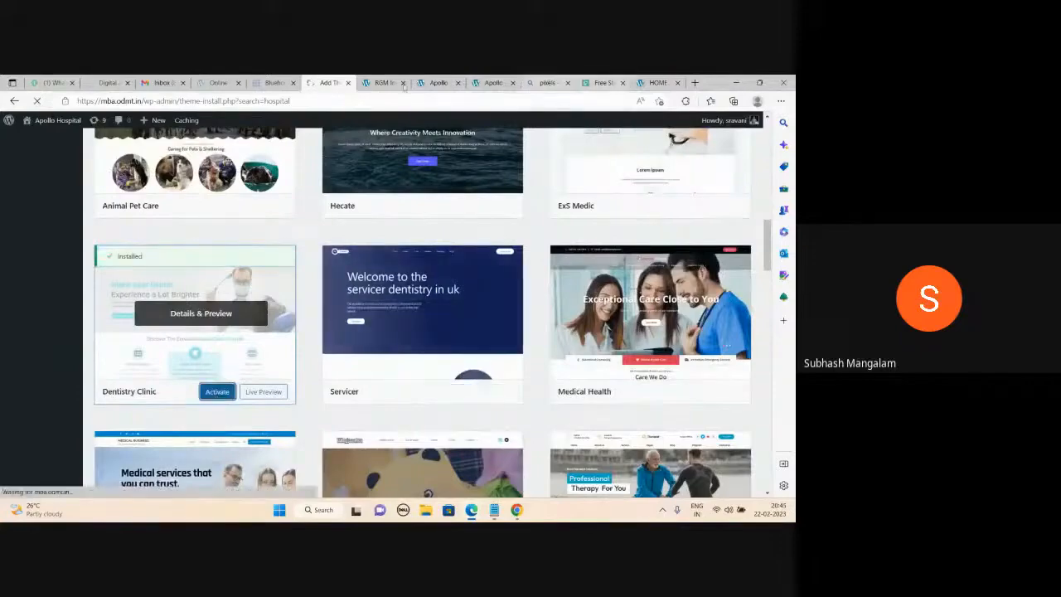
pyautogui.click(546, 82)
# Check the Apollo Hospital site tabs and the Dentistry Clinic documentation after the theme change.
pyautogui.click(231, 102)
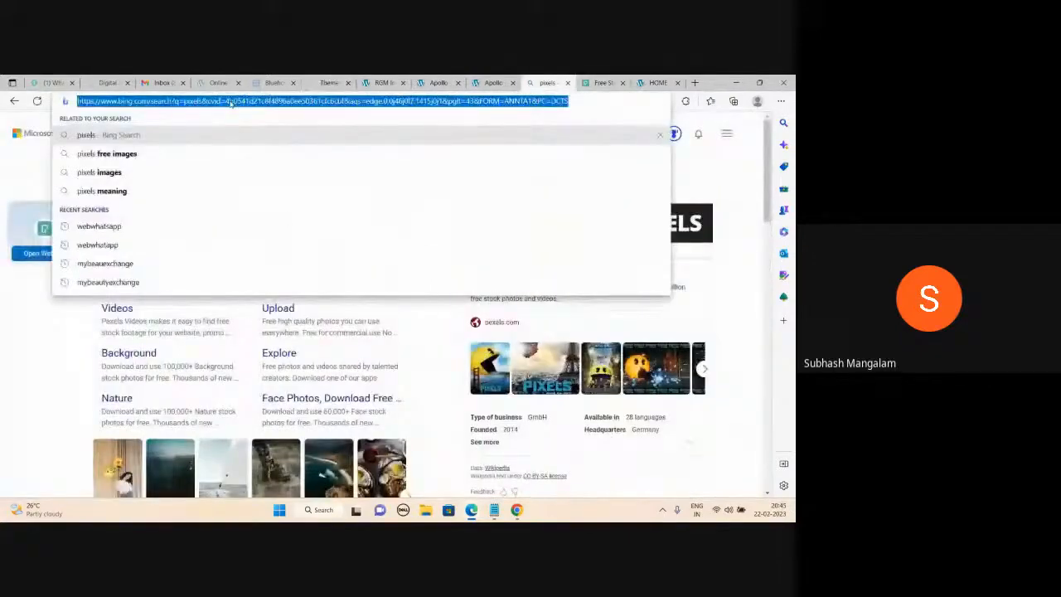
pyautogui.write('mba')
pyautogui.press('Escape')
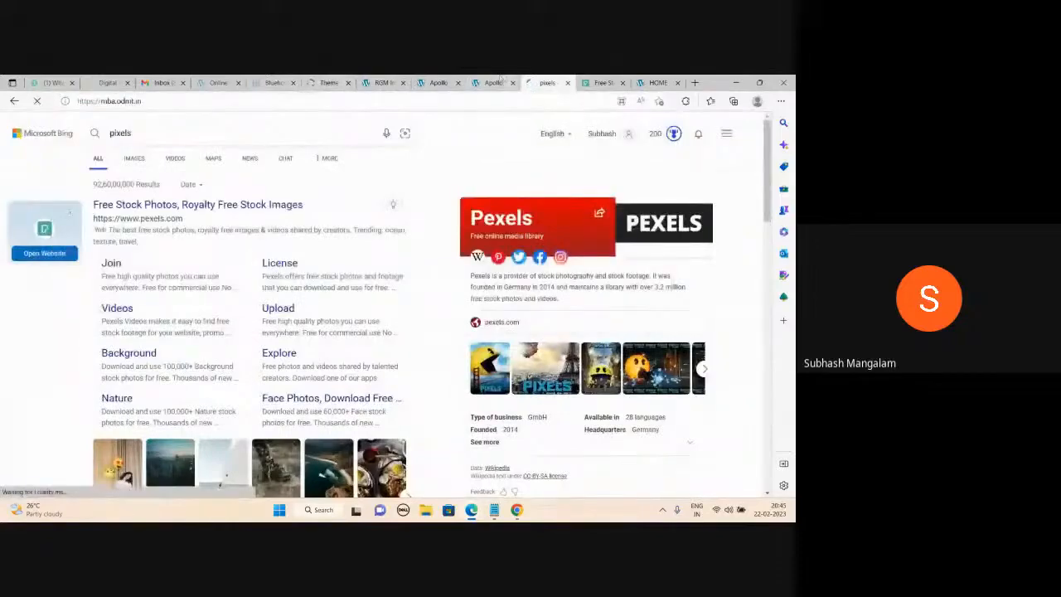
pyautogui.click(495, 83)
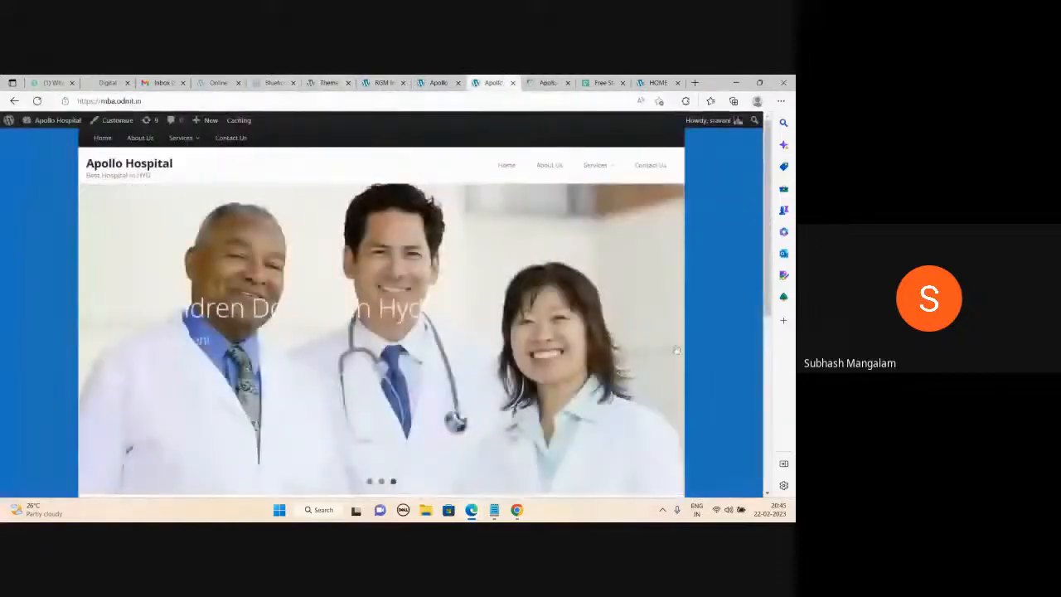
pyautogui.click(548, 82)
pyautogui.moveTo(583, 157)
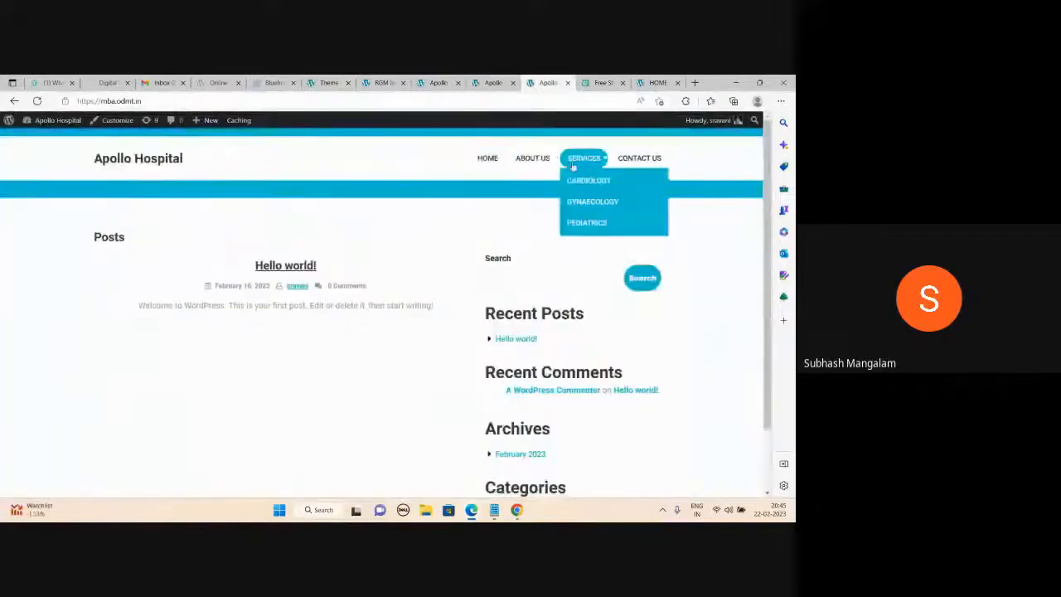
pyautogui.click(329, 82)
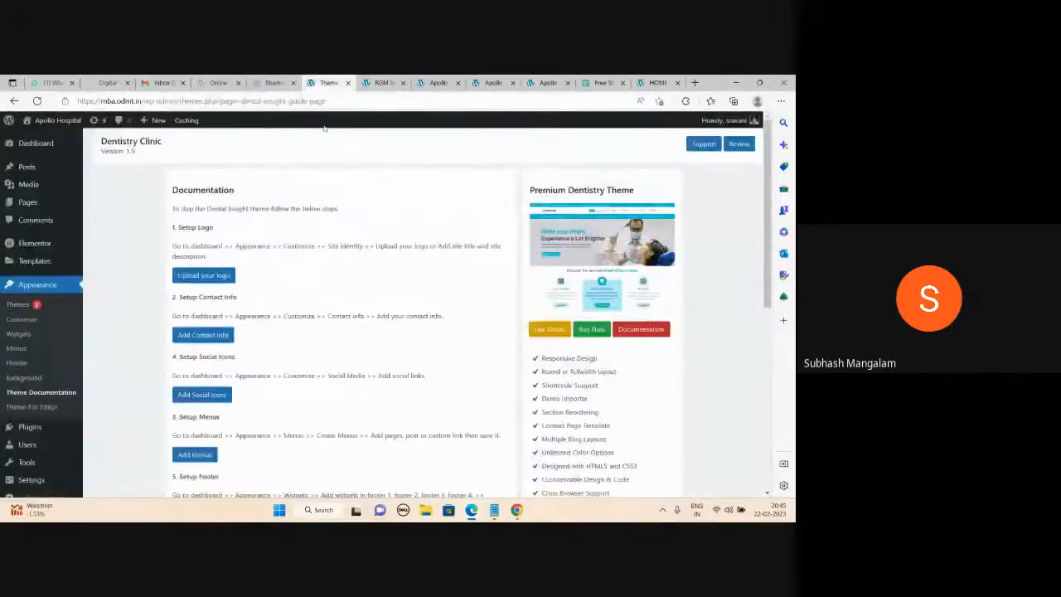
# Confirm Dentistry Clinic is the active theme, view the Apollo front page, and launch the Customizer.
pyautogui.click(16, 305)
pyautogui.moveTo(179, 234)
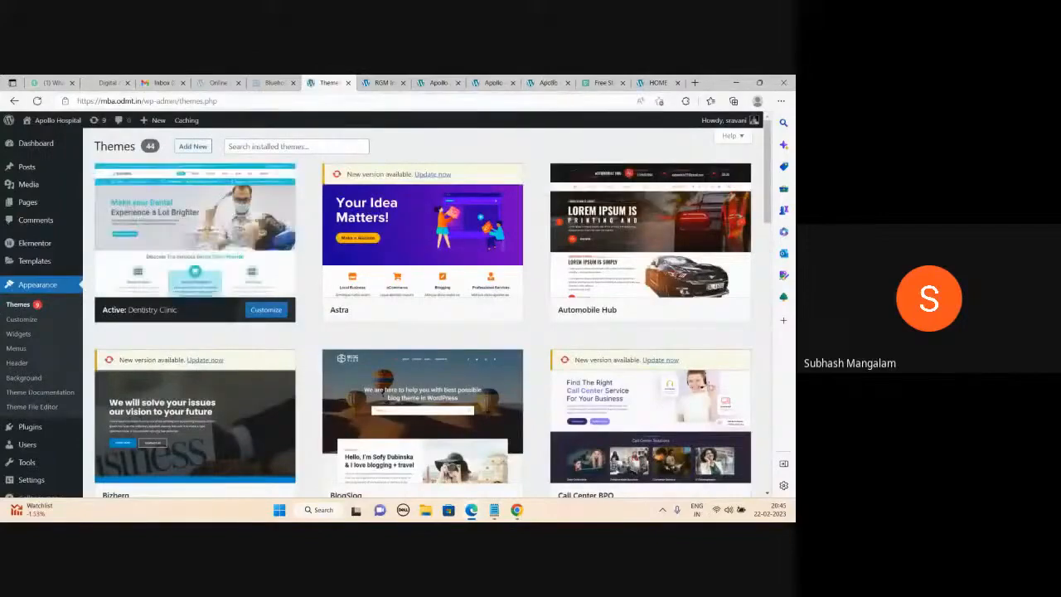
pyautogui.click(547, 82)
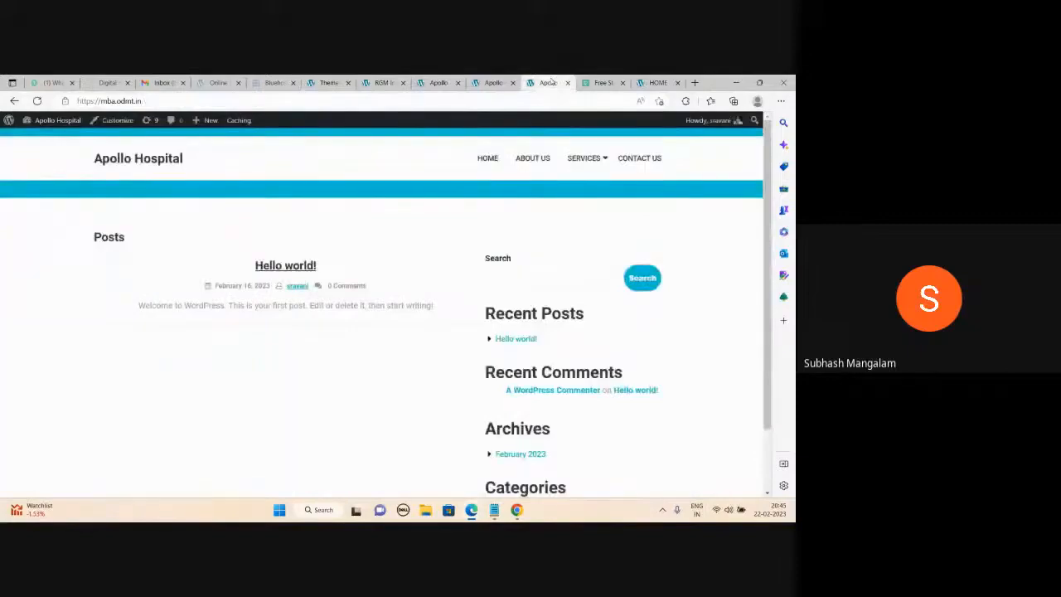
pyautogui.click(328, 82)
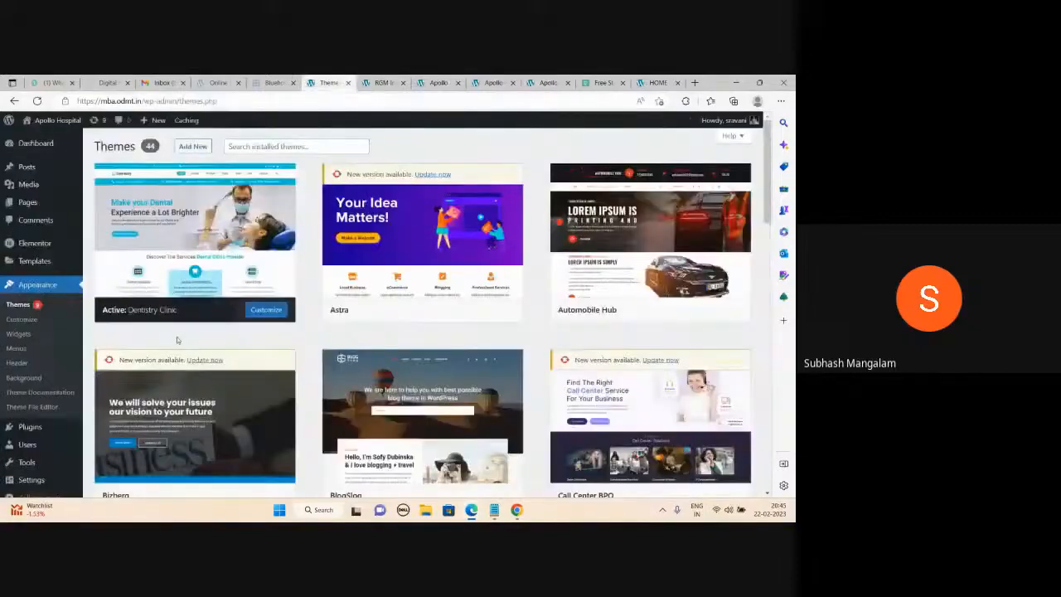
pyautogui.click(266, 312)
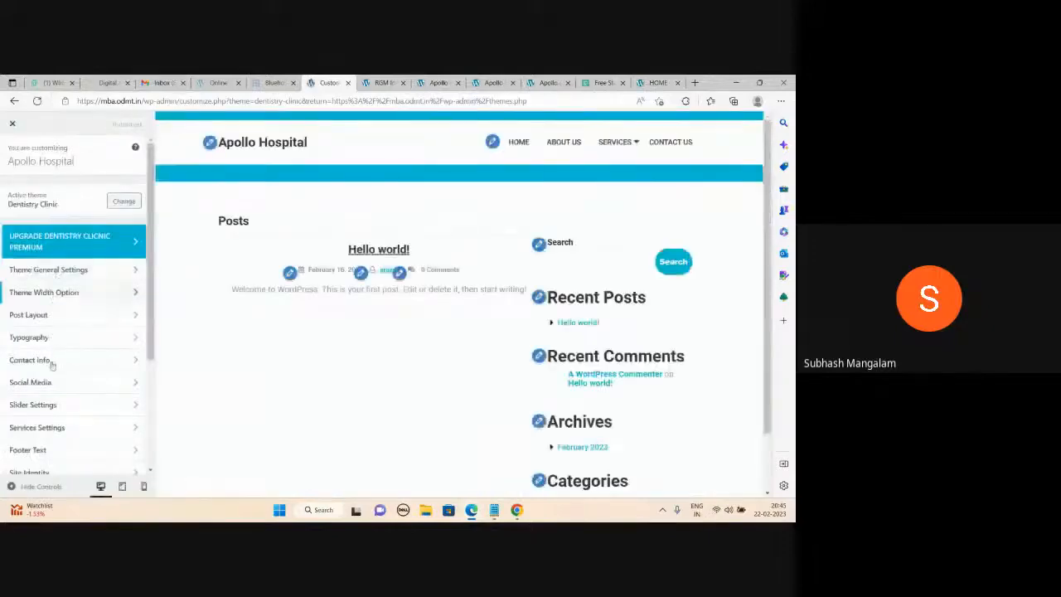
# Review the Dentistry Clinic Customizer sections alongside the Apollo Hospital and RGM International School tabs.
pyautogui.scroll(-4, 64, 426)
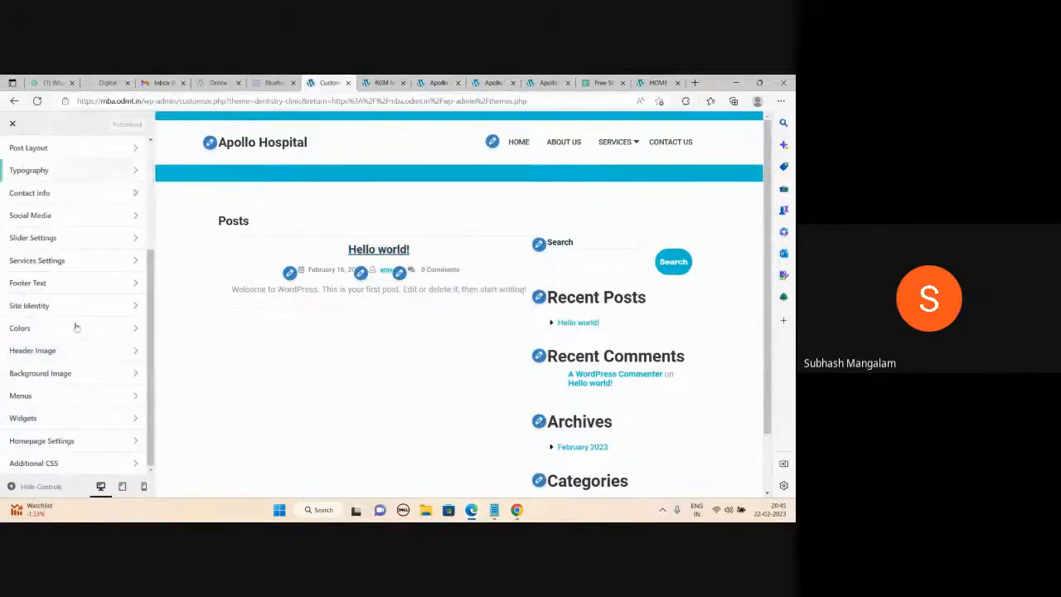
pyautogui.scroll(4, 81, 334)
pyautogui.scroll(1, 81, 334)
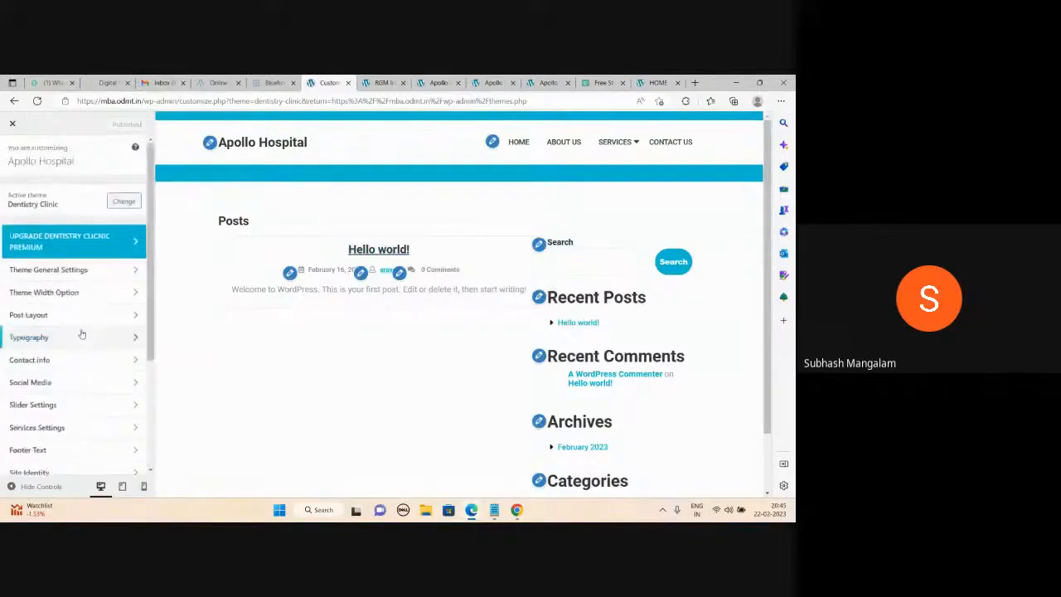
pyautogui.click(439, 82)
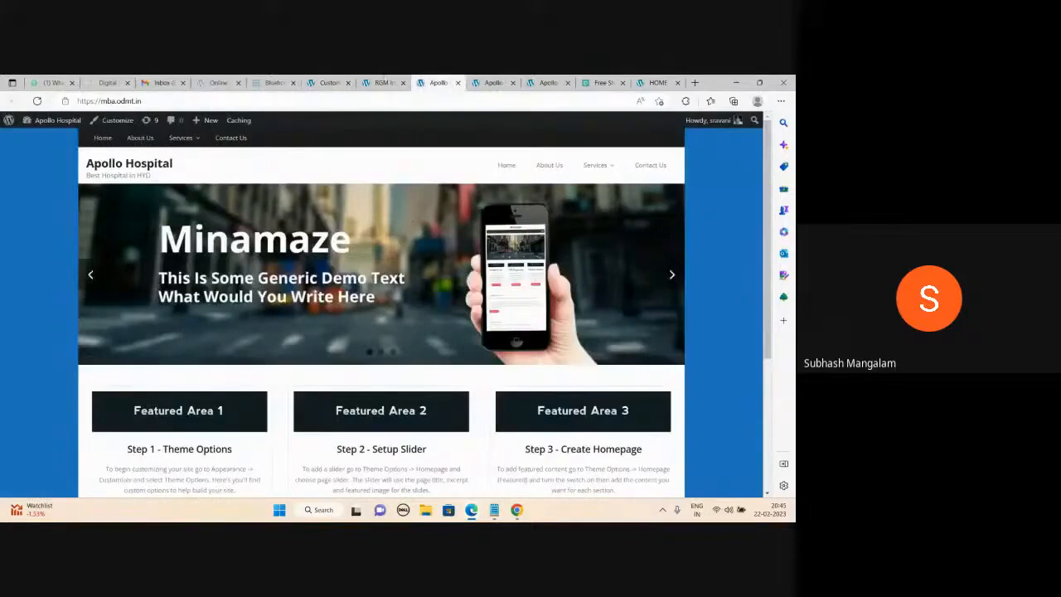
pyautogui.click(384, 82)
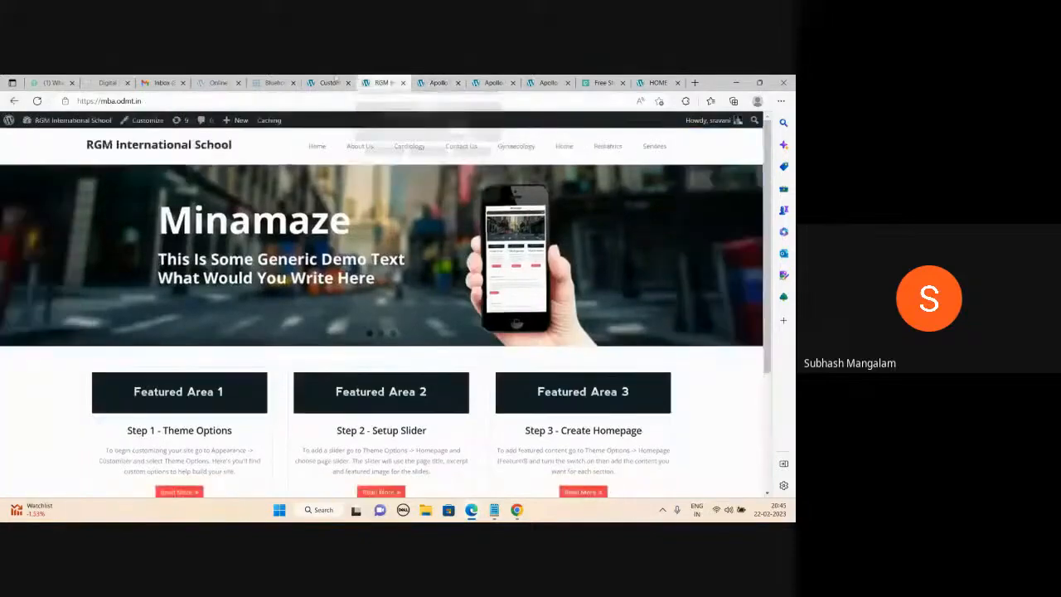
pyautogui.click(330, 82)
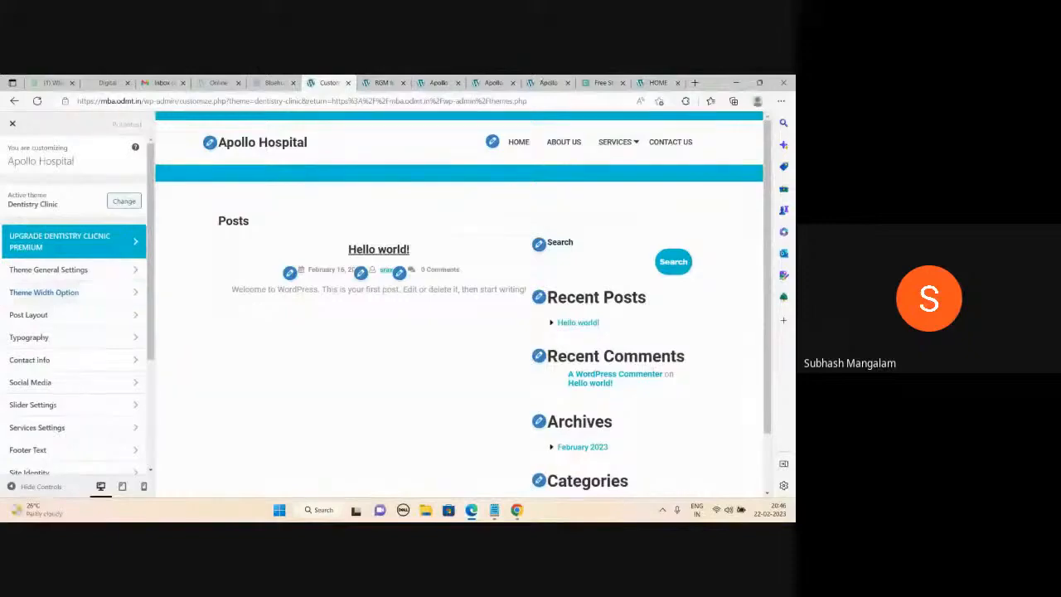
# Reload the live Apollo Hospital site to see the new theme, then return to the admin tab.
pyautogui.click(543, 82)
pyautogui.click(37, 100)
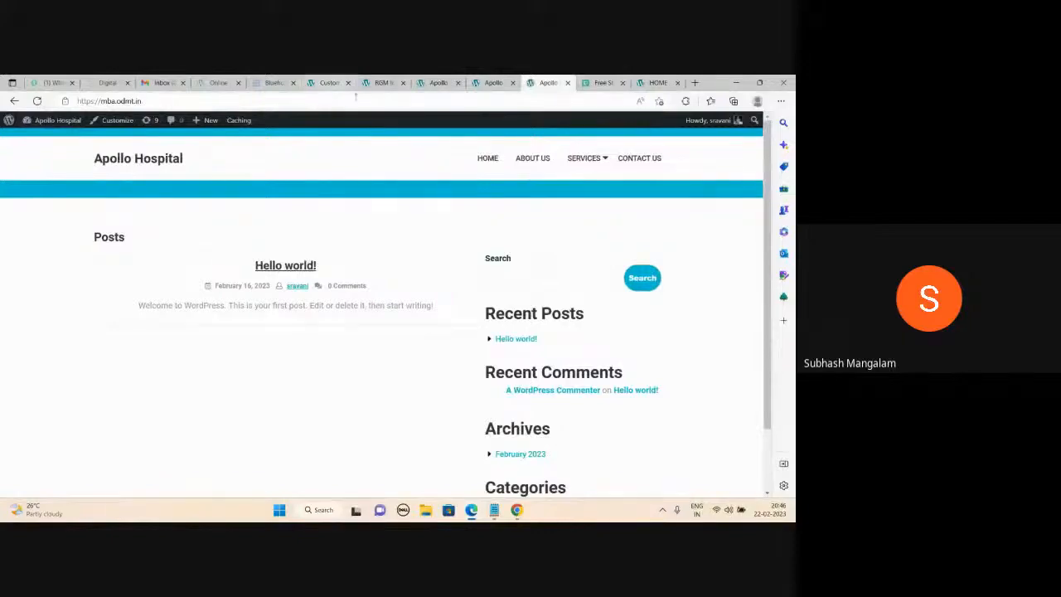
pyautogui.click(329, 82)
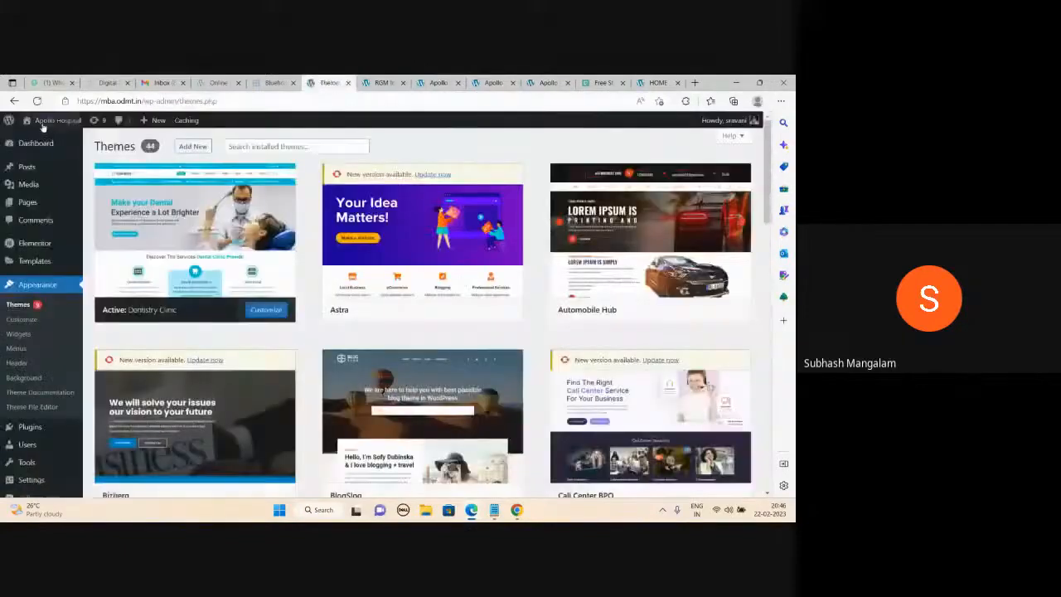
# Find Minamaze in the Themes grid, activate it, and reload the Apollo Hospital site with F5.
pyautogui.scroll(-1, 539, 317)
pyautogui.scroll(-2, 540, 317)
pyautogui.scroll(3, 431, 307)
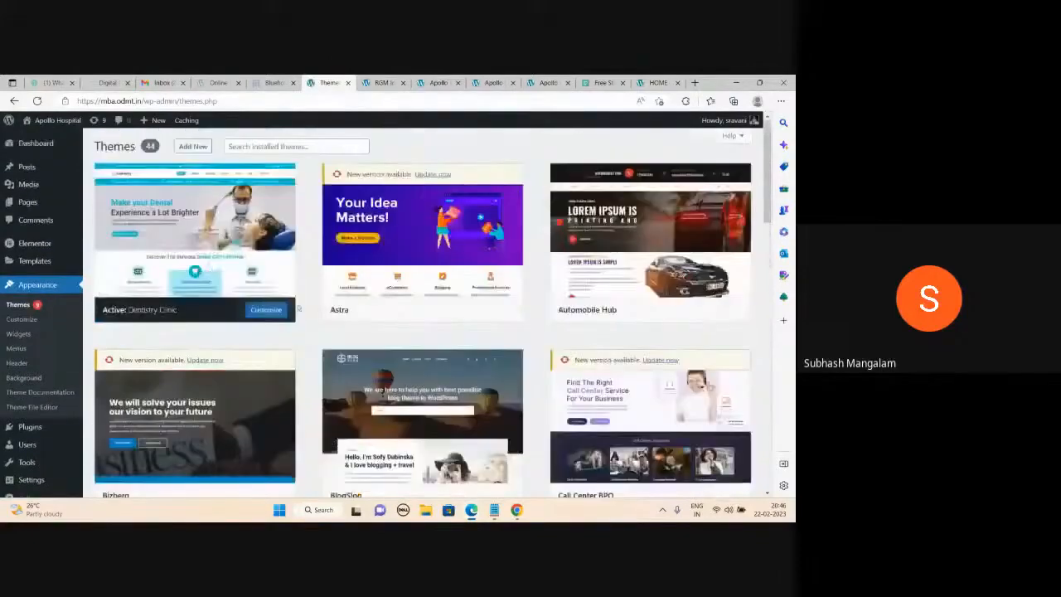
pyautogui.scroll(-8, 333, 295)
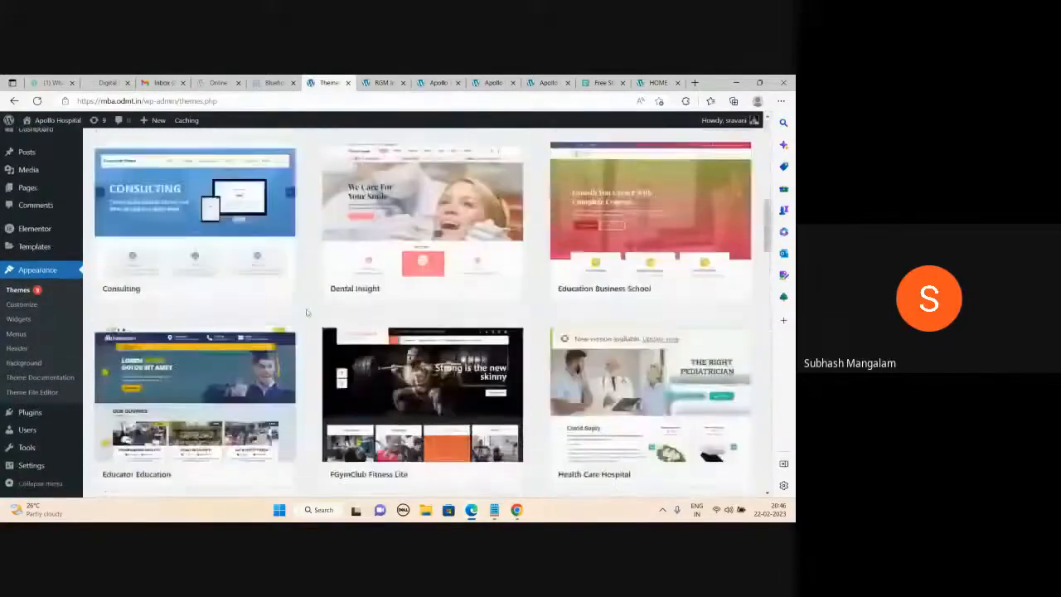
pyautogui.scroll(-8, 305, 312)
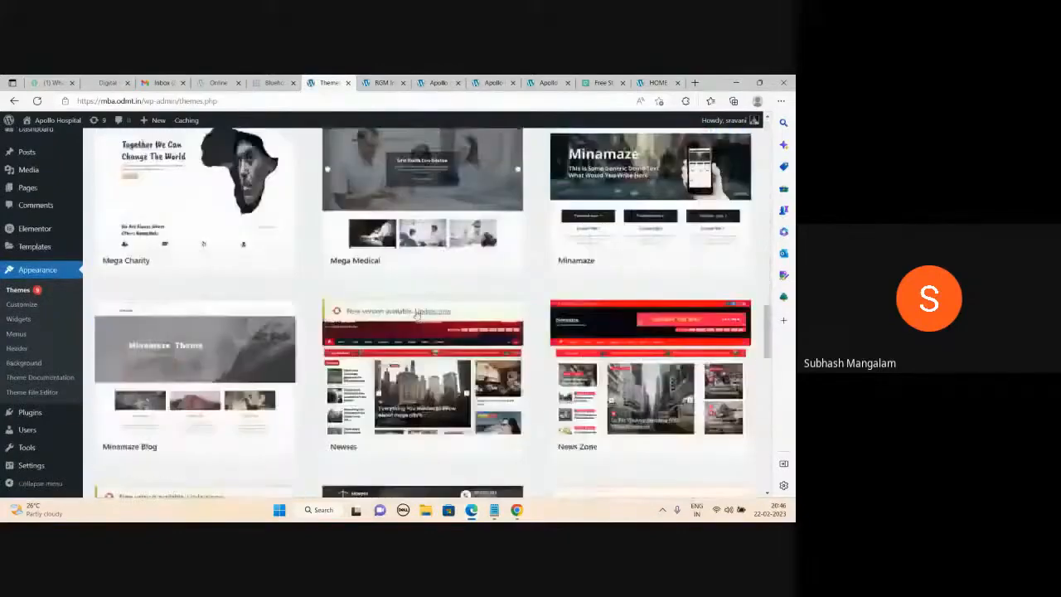
pyautogui.scroll(-12, 412, 324)
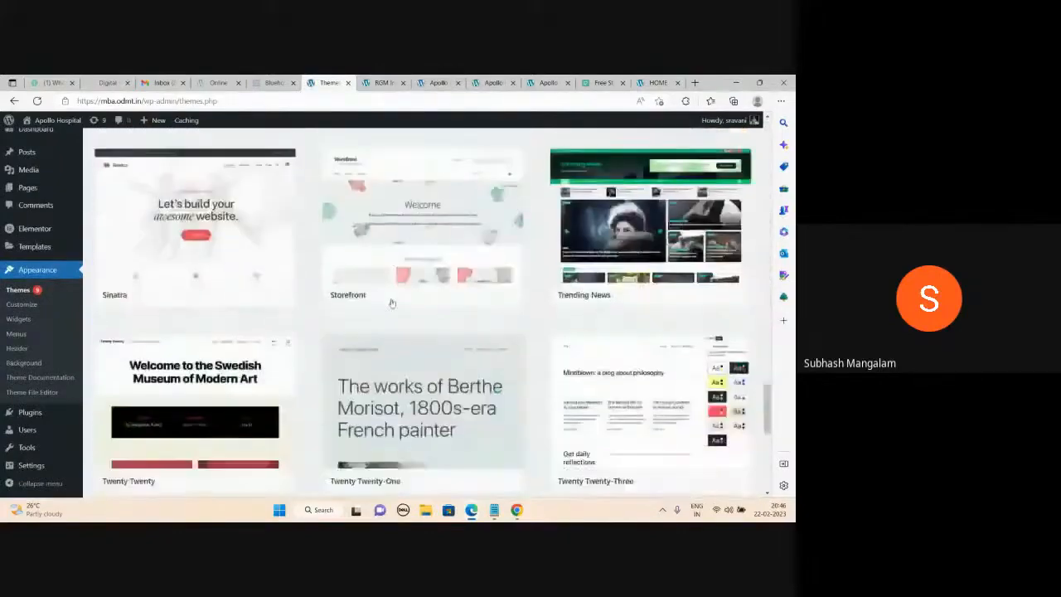
pyautogui.scroll(-3, 392, 304)
pyautogui.scroll(15, 392, 304)
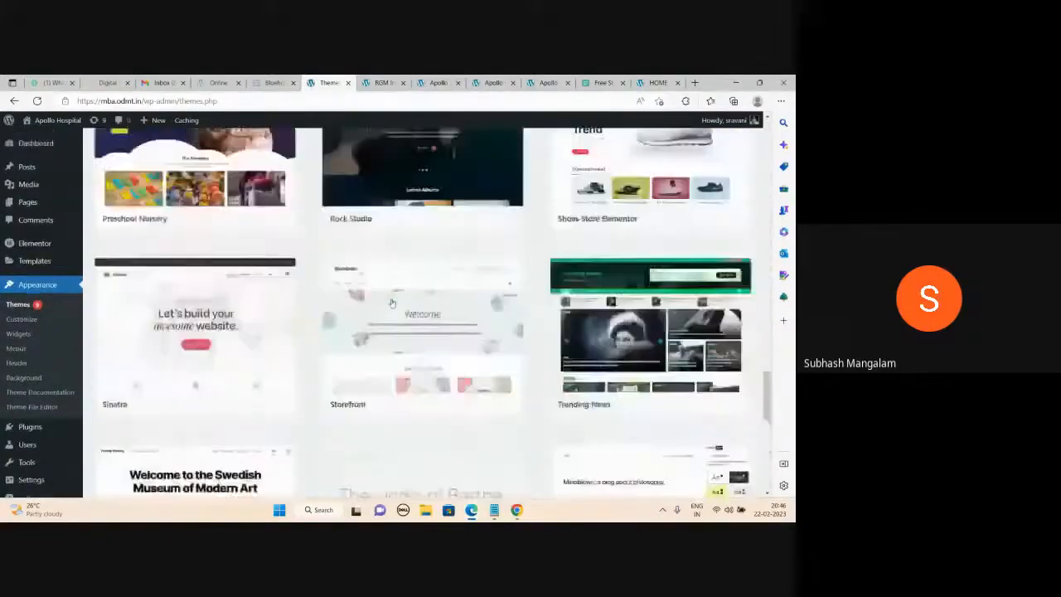
pyautogui.scroll(6, 393, 304)
pyautogui.scroll(-2, 676, 366)
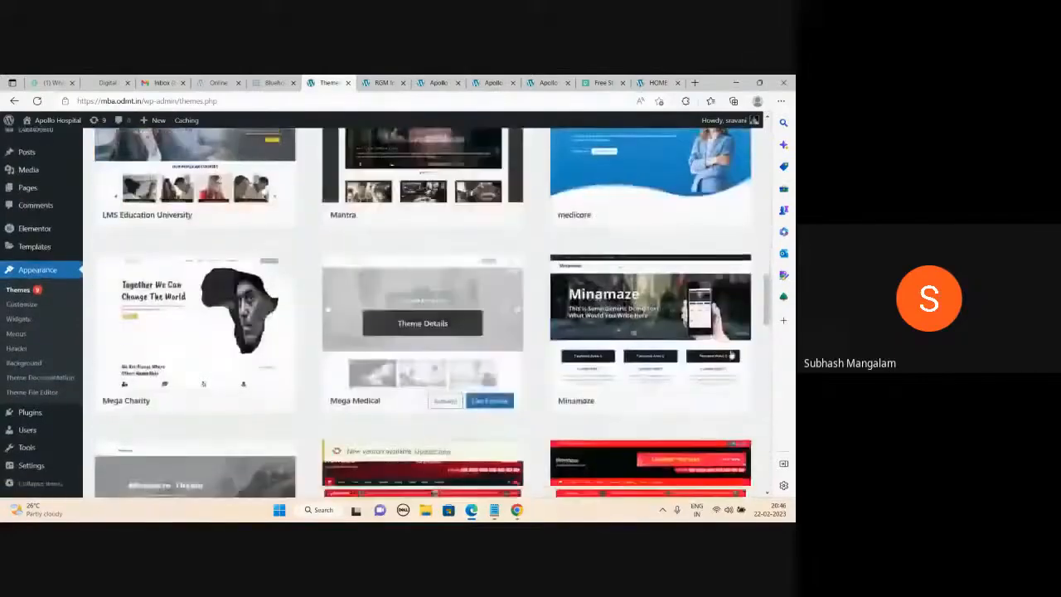
pyautogui.click(671, 405)
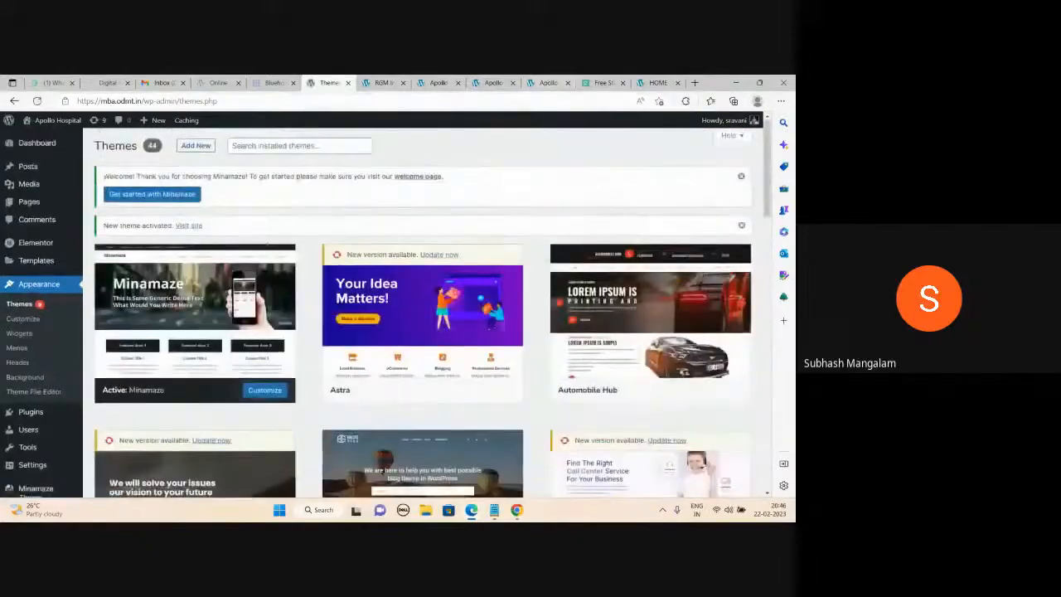
pyautogui.press('F5')
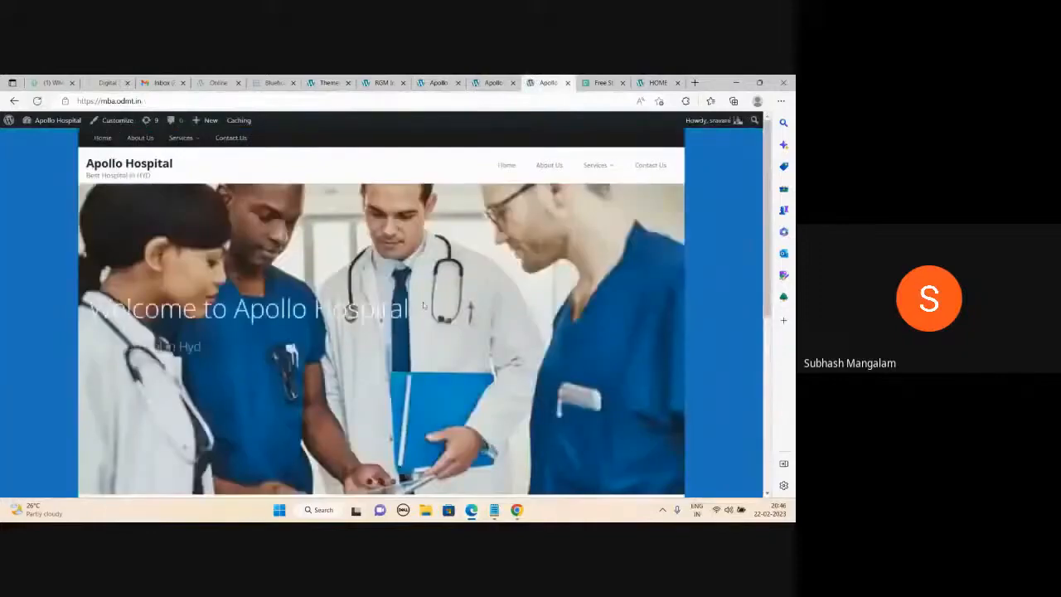
# Compare the reloaded Apollo Hospital homepage with the installed Themes page.
pyautogui.scroll(-2, 423, 302)
pyautogui.scroll(3, 424, 306)
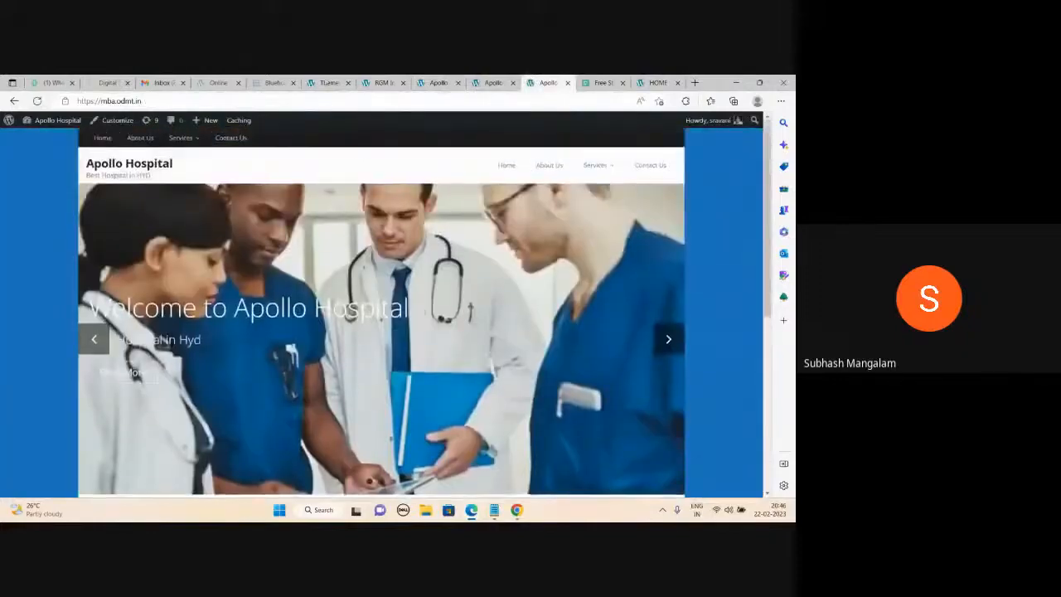
pyautogui.click(327, 82)
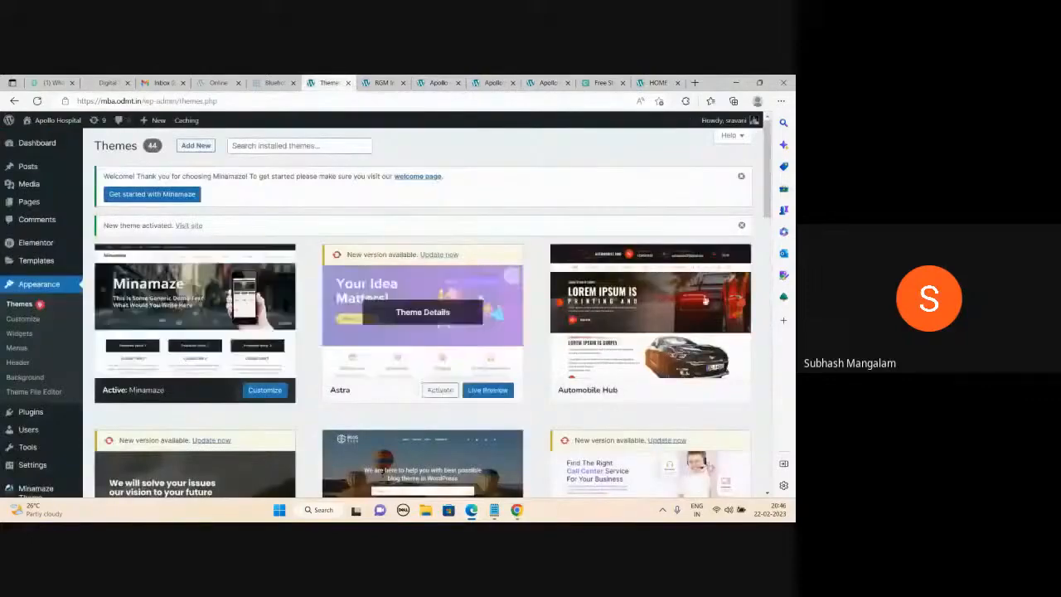
pyautogui.scroll(-5, 655, 332)
pyautogui.scroll(4, 699, 334)
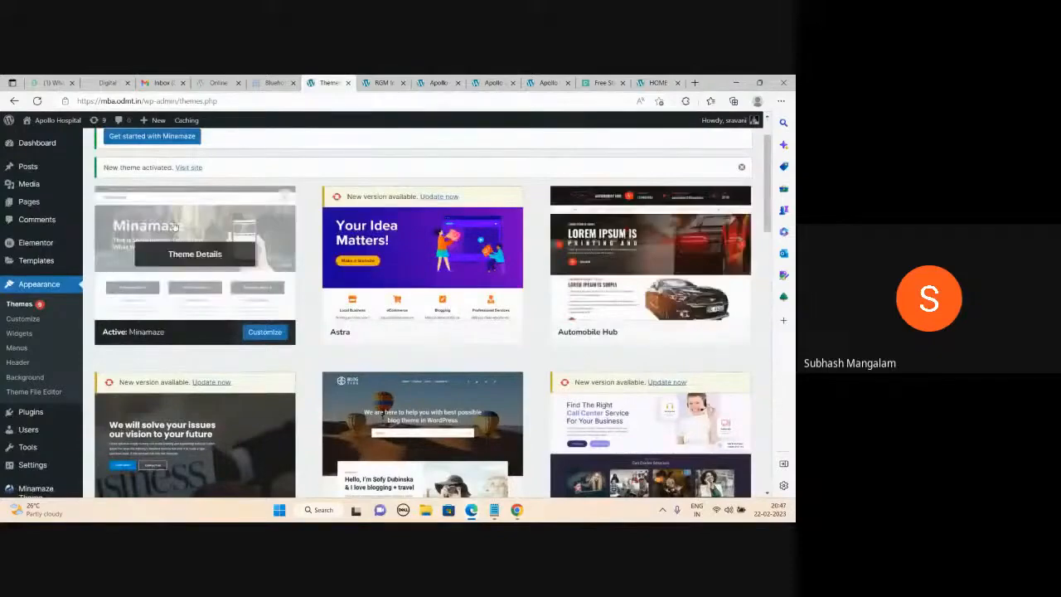
# Review the doctor slider on the Apollo homepage, then bring the WordPress steps notes forward in Notepad.
pyautogui.click(547, 82)
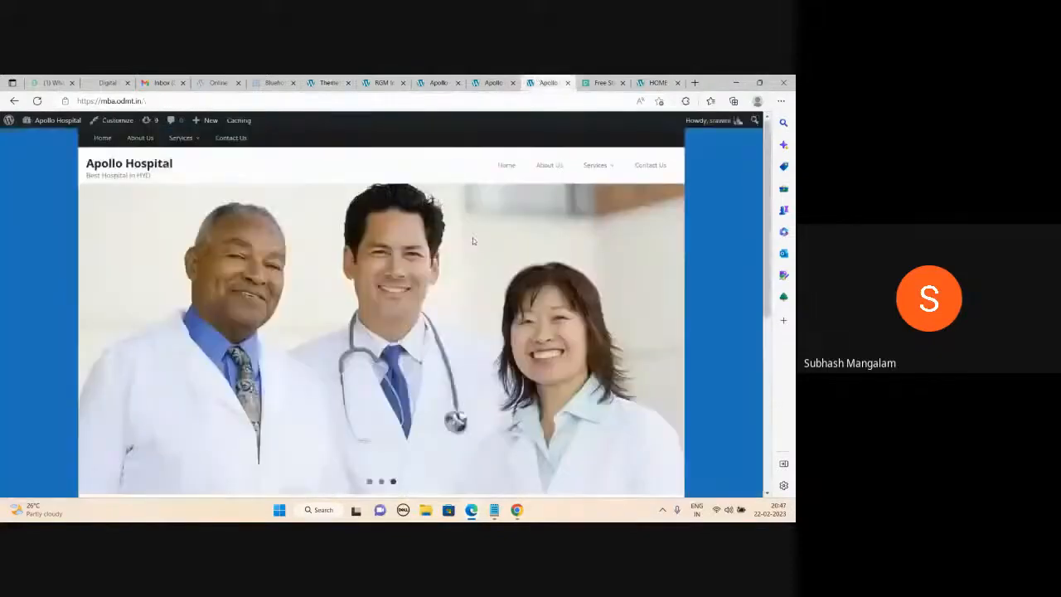
pyautogui.scroll(-3, 477, 283)
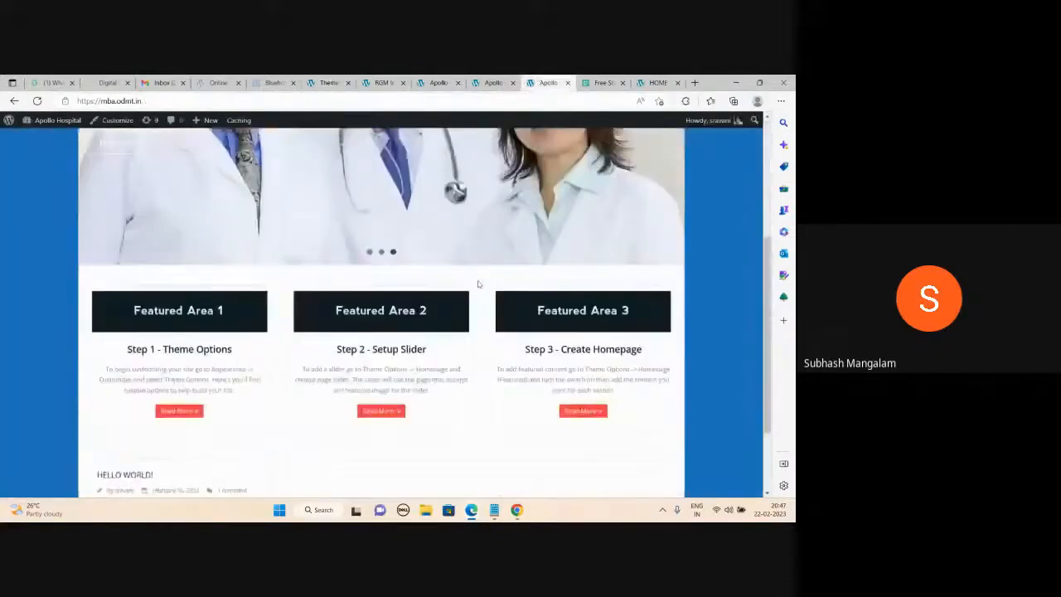
pyautogui.scroll(3, 477, 284)
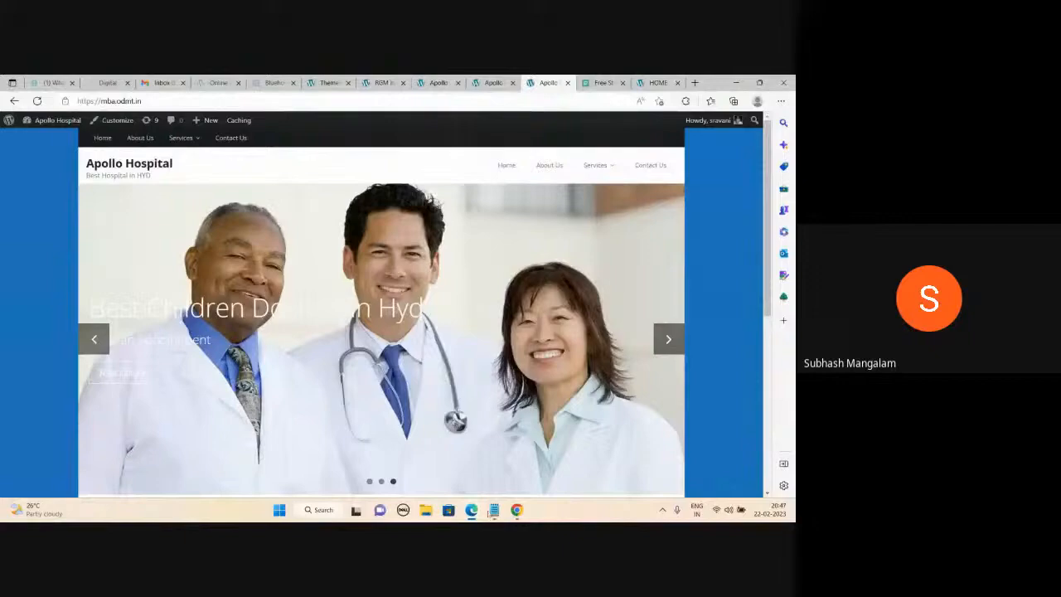
pyautogui.click(494, 510)
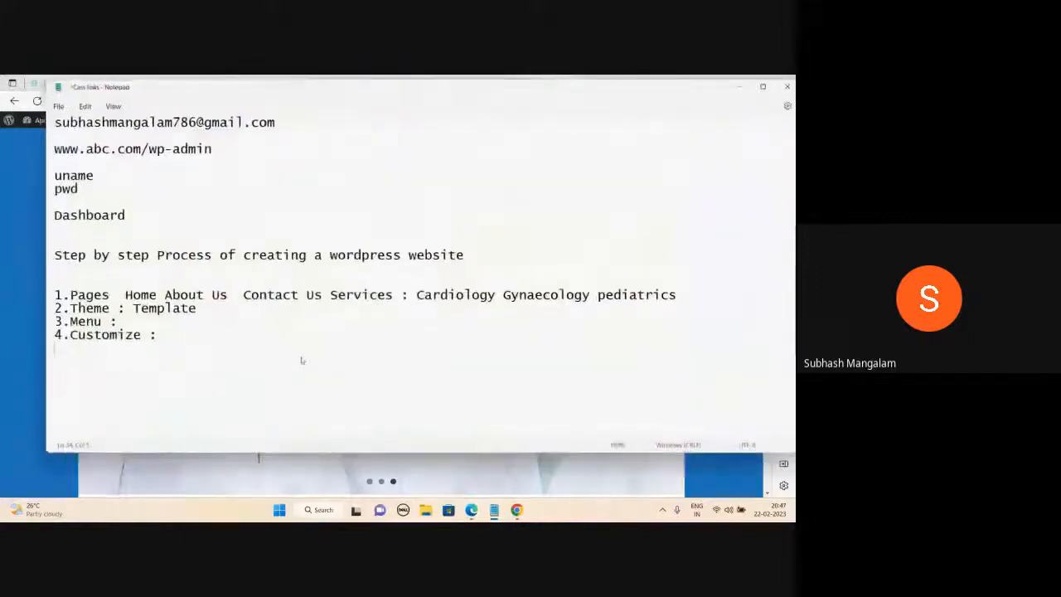
pyautogui.scroll(-5, 302, 360)
pyautogui.scroll(-3, 302, 360)
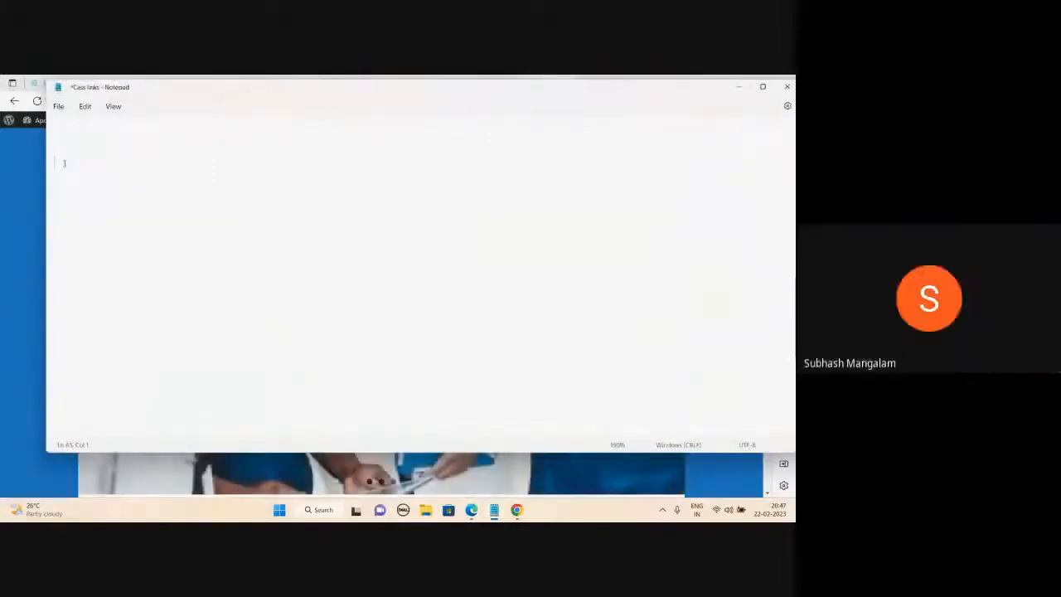
pyautogui.write('www.odmt.in')
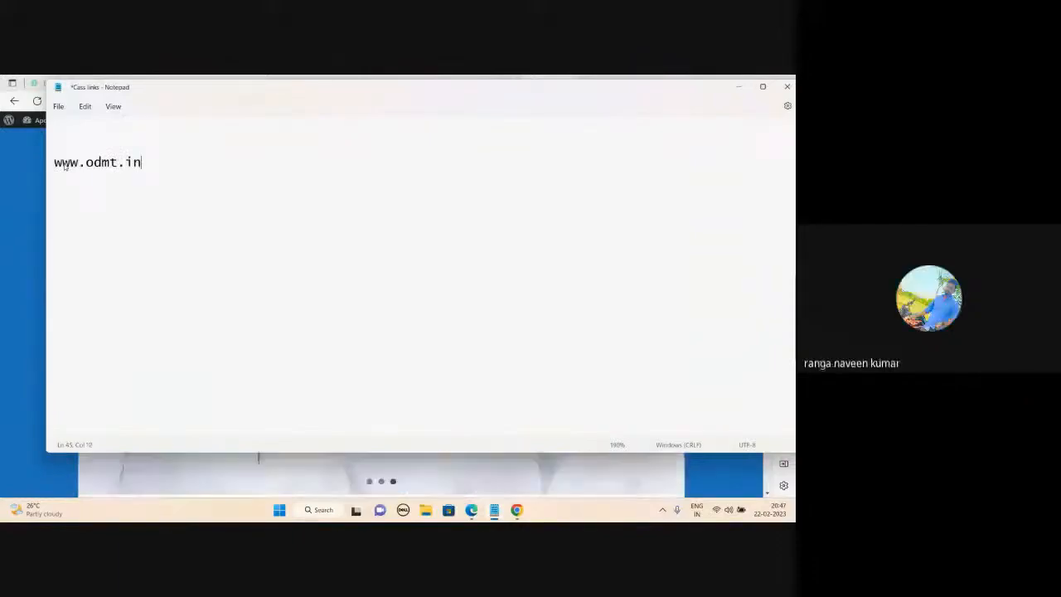
pyautogui.write('/')
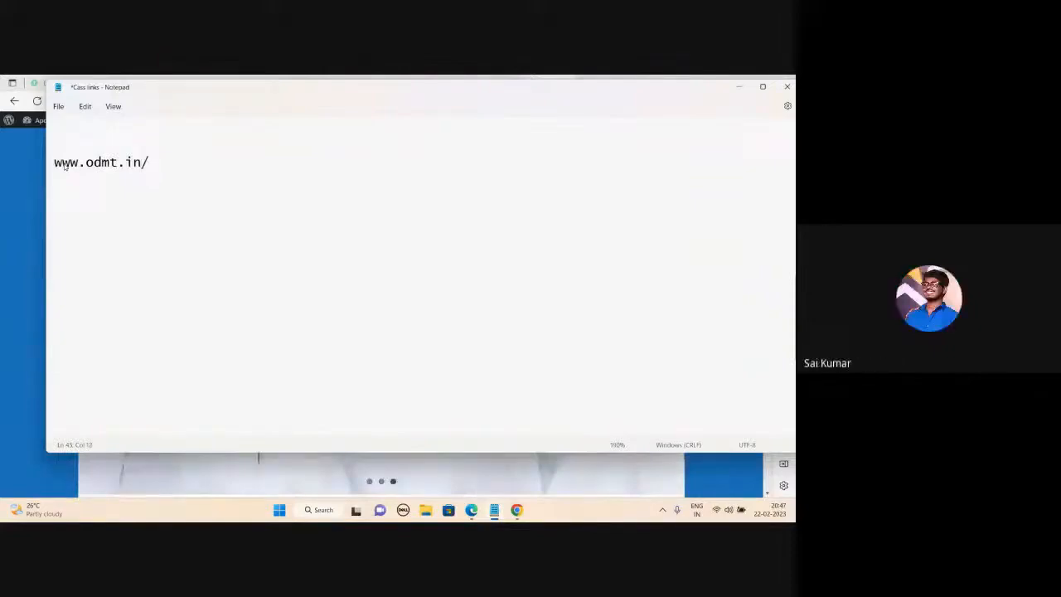
pyautogui.write('wp-admin')
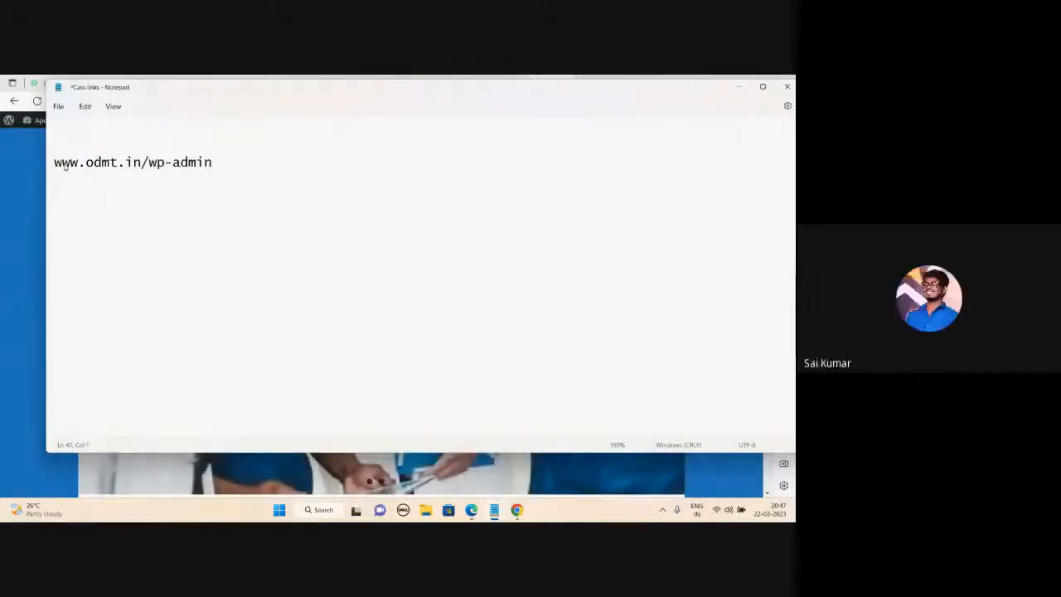
# Add 'uname' and 'pwd' lines, fixing the 'uame' typo, and a 'Dashboard' line below.
pyautogui.press('Return')
pyautogui.press('Return')
pyautogui.write('uame')
pyautogui.press('Return')
pyautogui.write('pwd')
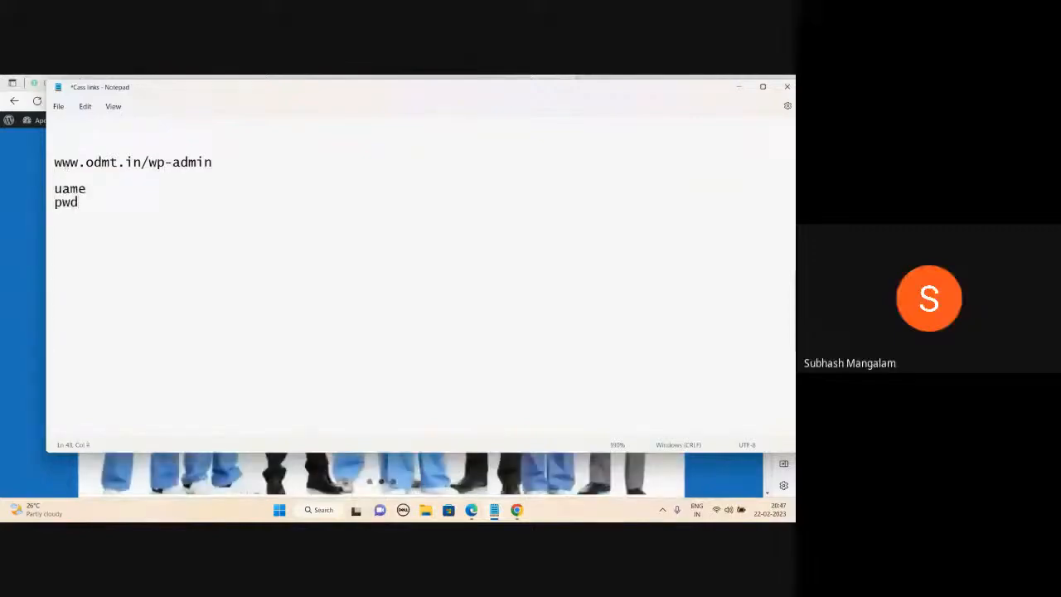
pyautogui.click(64, 189)
pyautogui.write('n')
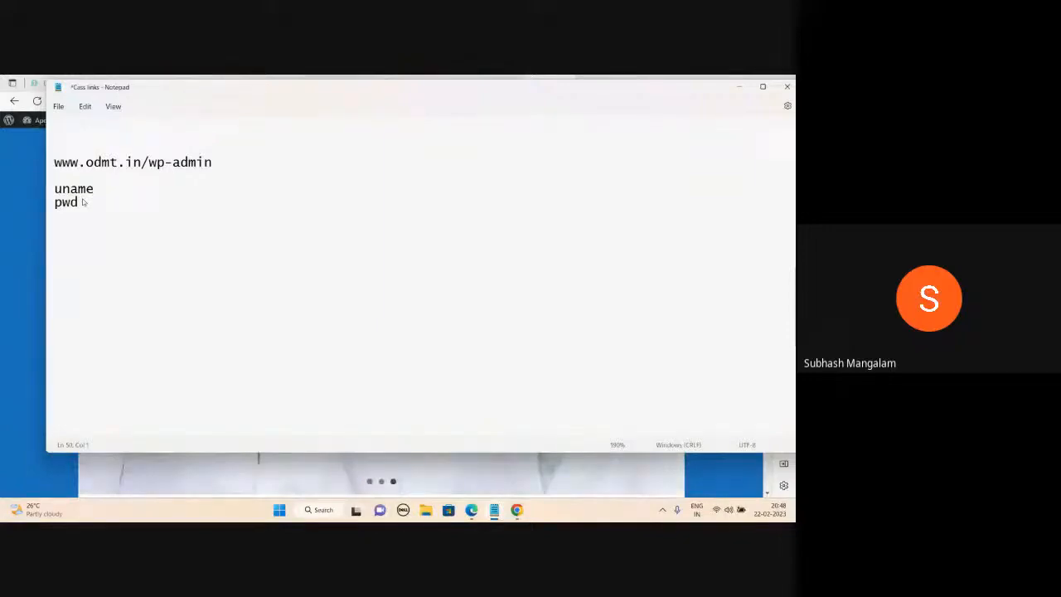
pyautogui.click(55, 240)
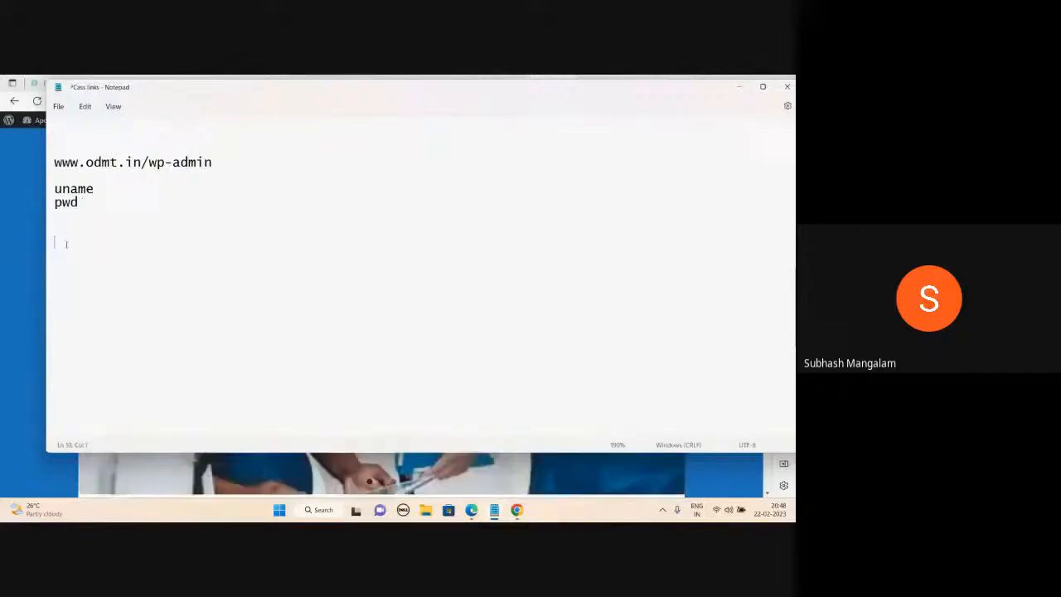
pyautogui.write('Dashboard')
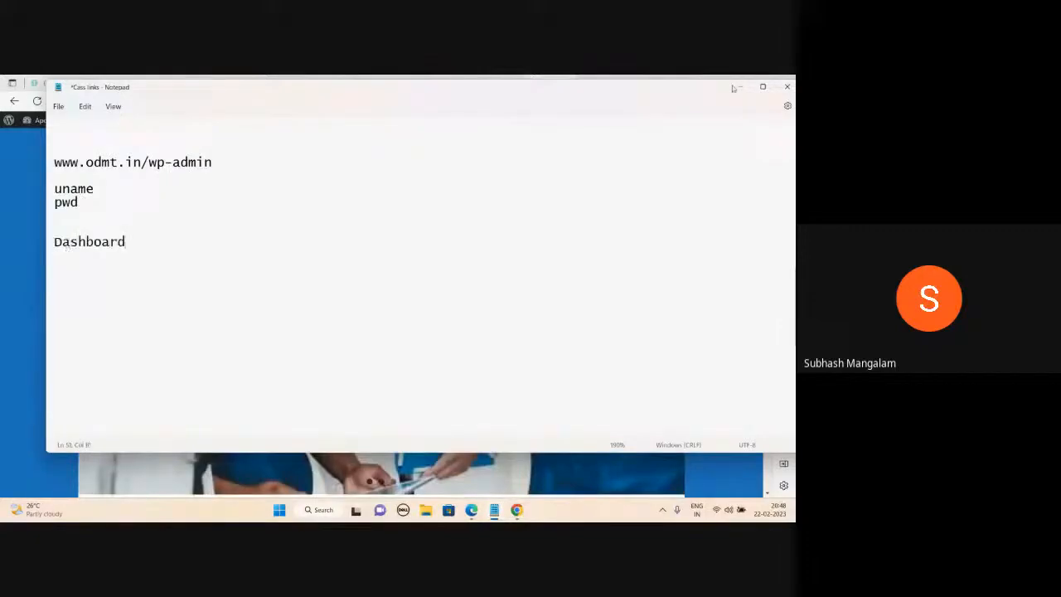
pyautogui.press('Return')
pyautogui.press('Return')
pyautogui.press('Return')
pyautogui.write('1.')
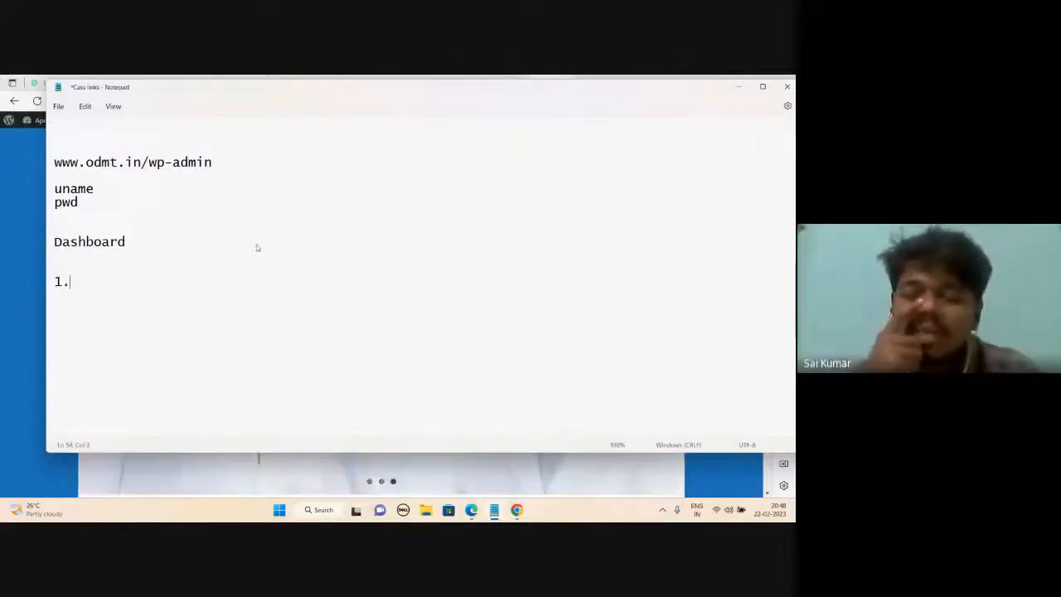
pyautogui.write('Pag')
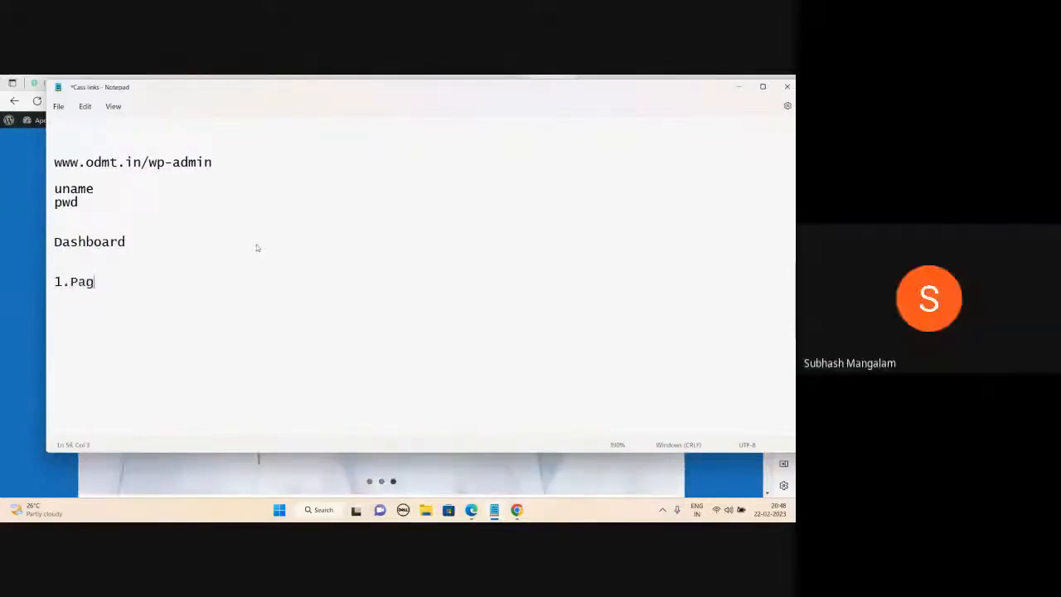
pyautogui.write('es')
pyautogui.press('Return')
pyautogui.write('2.')
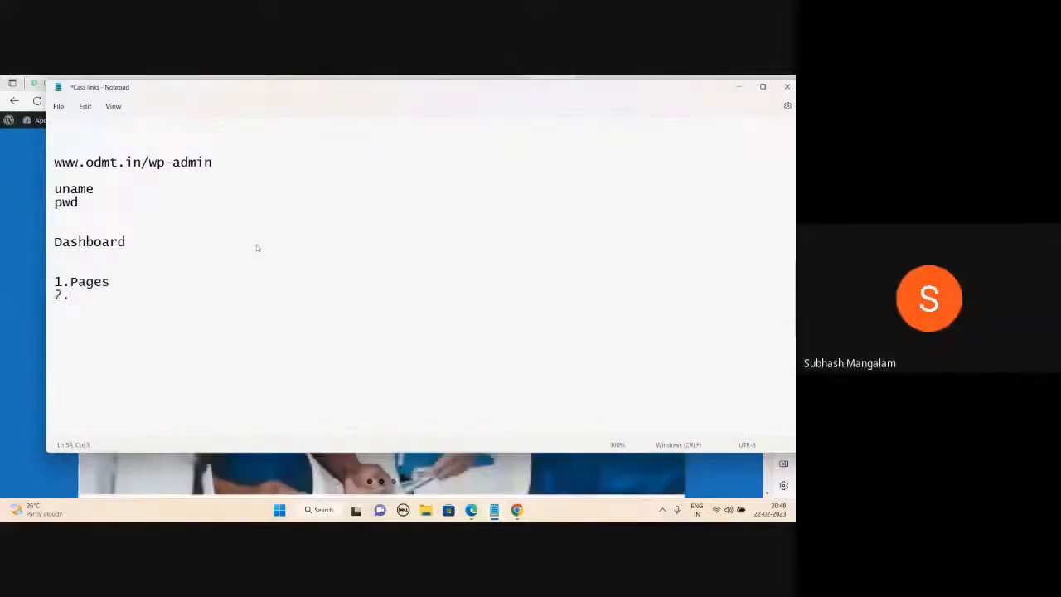
pyautogui.write('Theme')
pyautogui.press('Return')
pyautogui.write('3.')
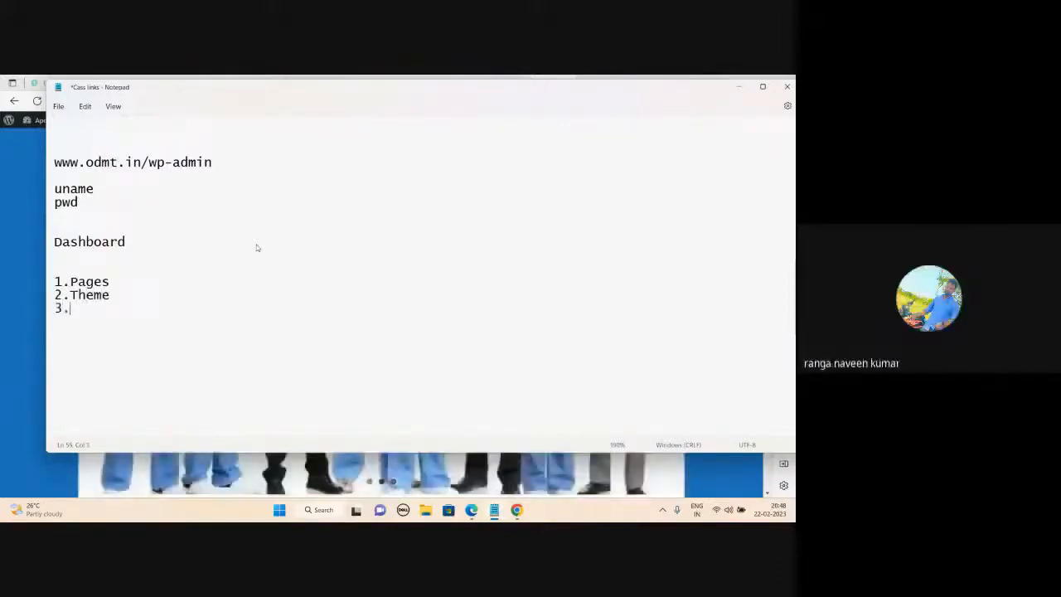
pyautogui.write(' Menu')
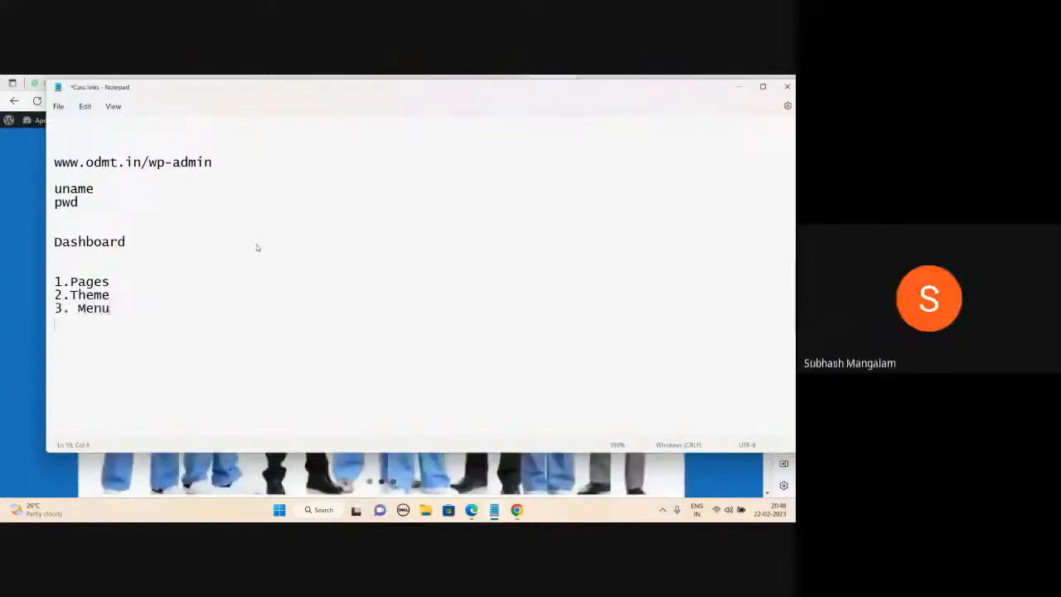
pyautogui.press('Return')
pyautogui.write('4.Customize')
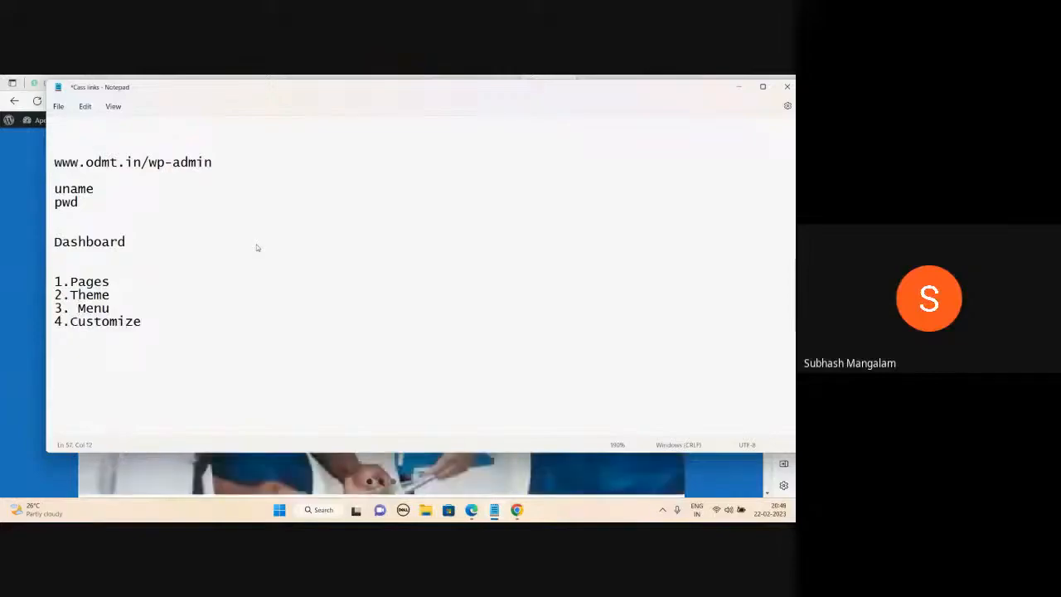
pyautogui.click(148, 282)
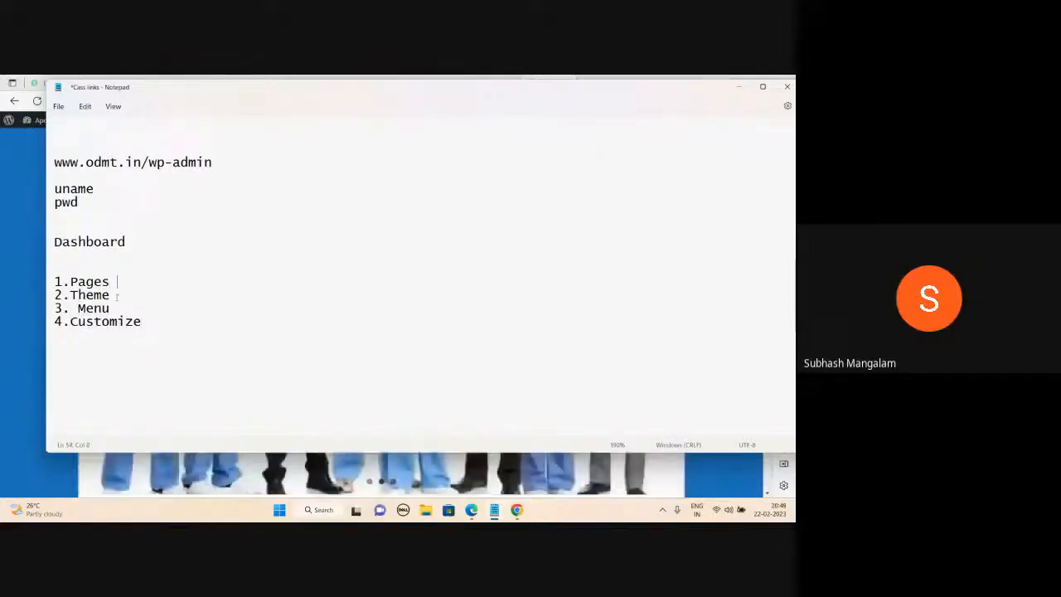
pyautogui.click(117, 295)
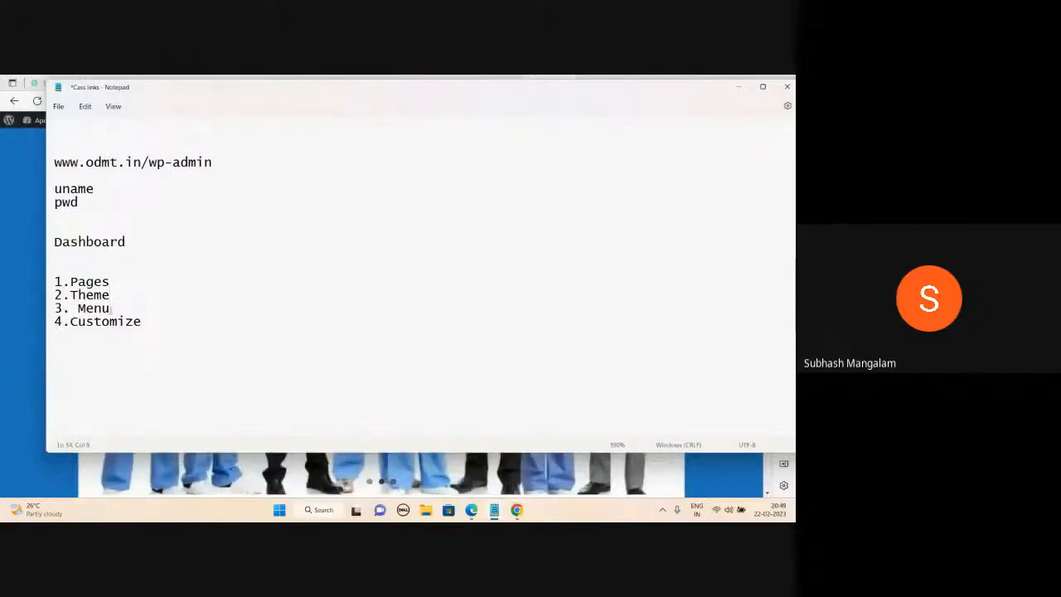
pyautogui.click(144, 322)
pyautogui.click(740, 87)
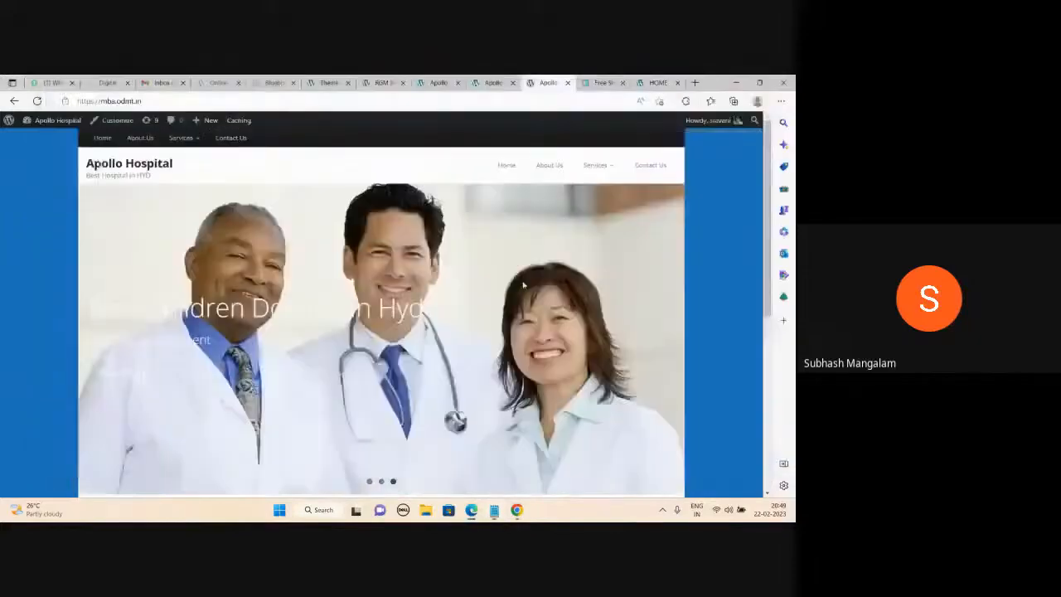
pyautogui.scroll(-3, 524, 282)
pyautogui.scroll(3, 523, 284)
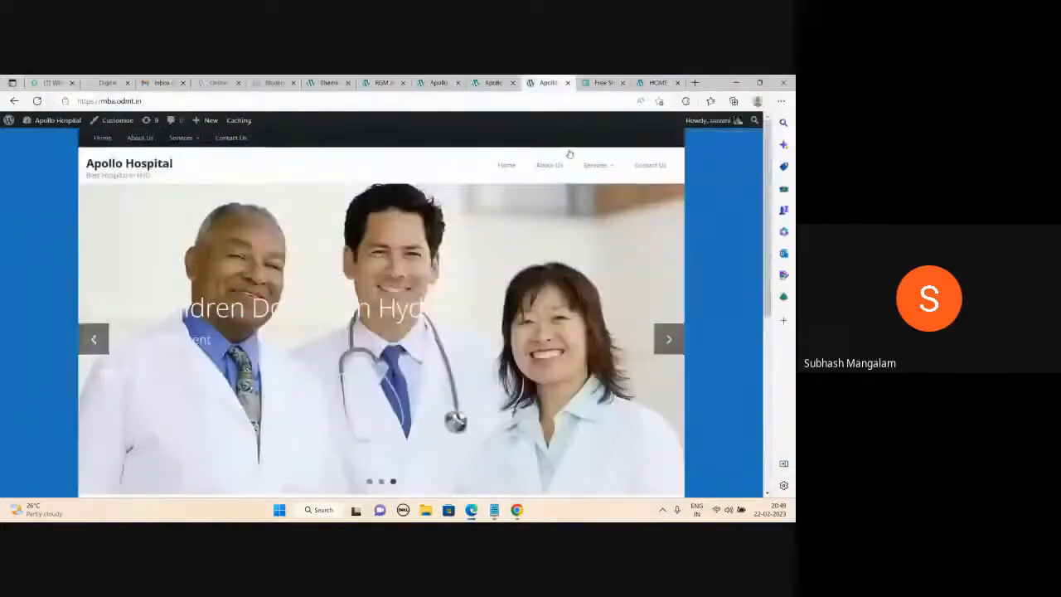
pyautogui.click(495, 509)
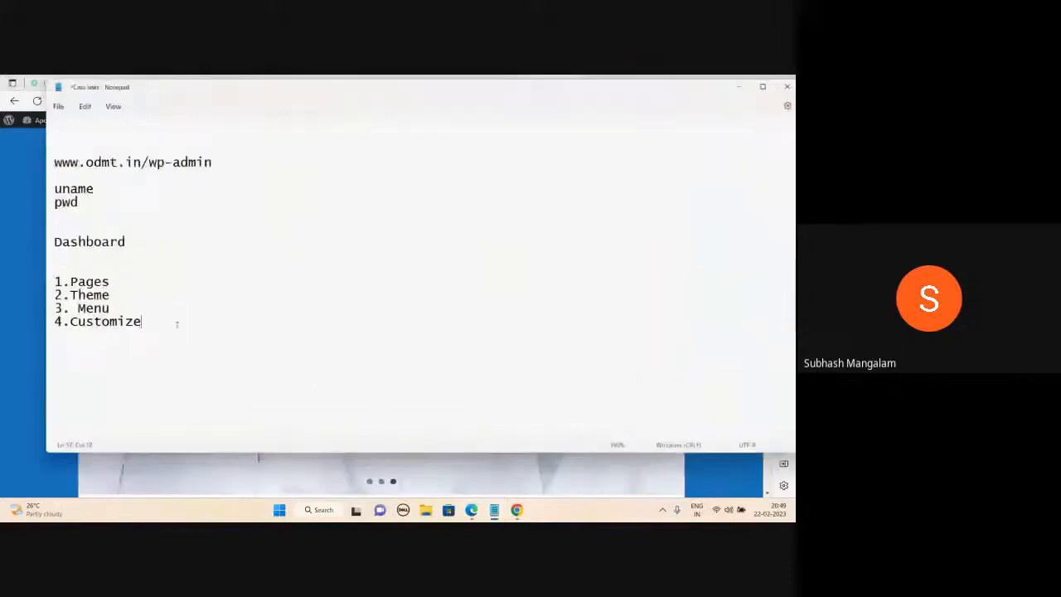
pyautogui.click(123, 308)
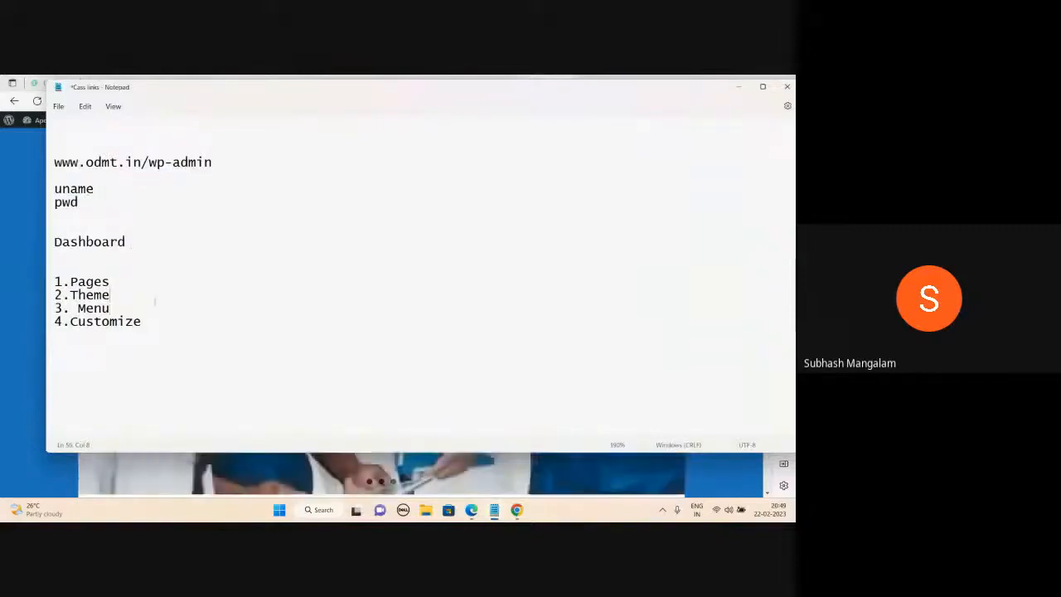
pyautogui.click(157, 322)
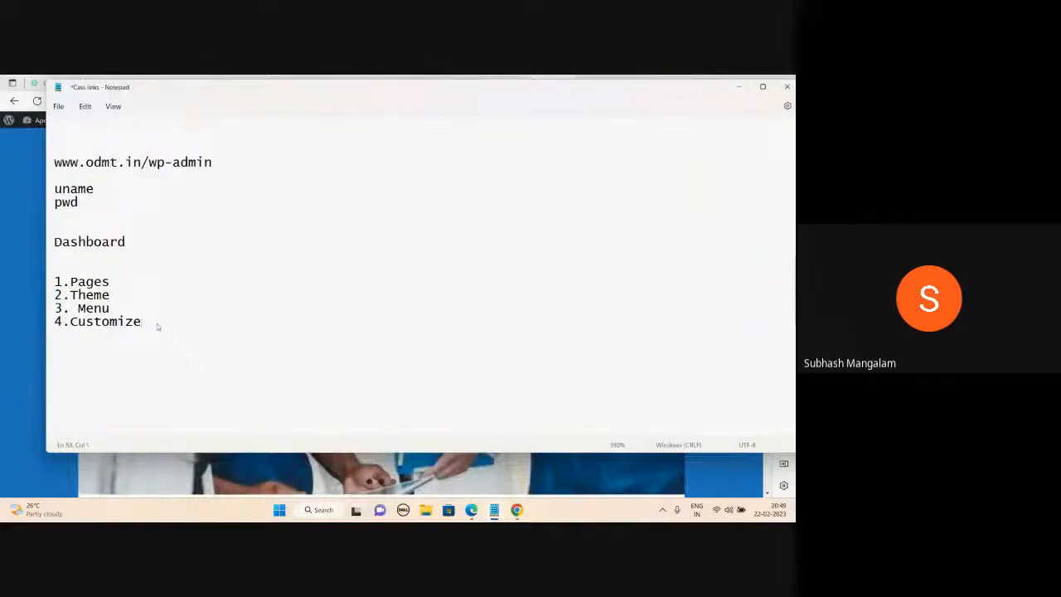
# Add a 'wedding photography' line and append ': minamaze' after 2.Theme.
pyautogui.press('Return')
pyautogui.write('weddi')
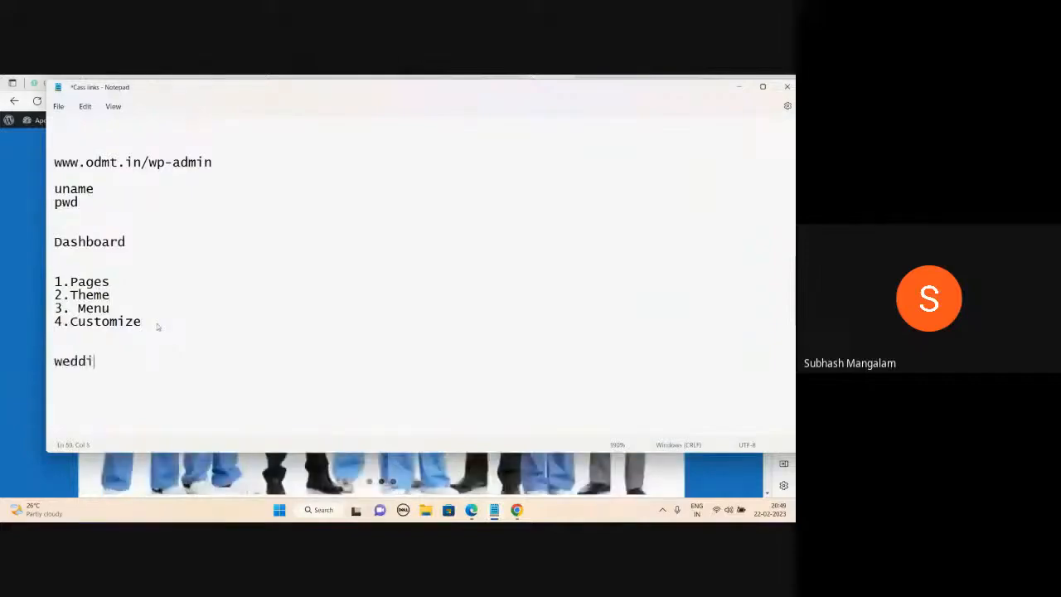
pyautogui.write('ng photography')
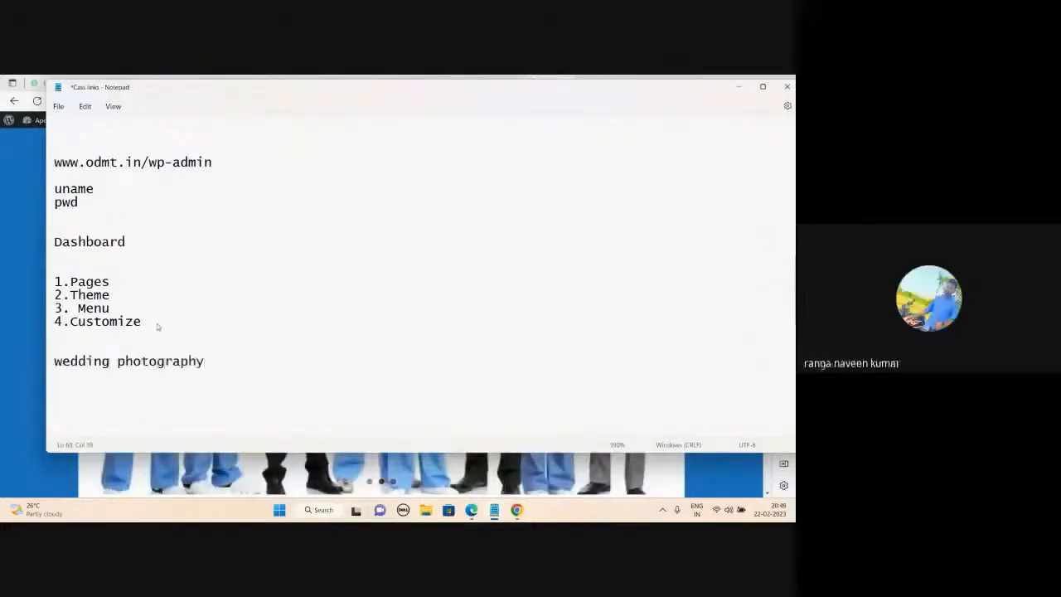
pyautogui.click(134, 293)
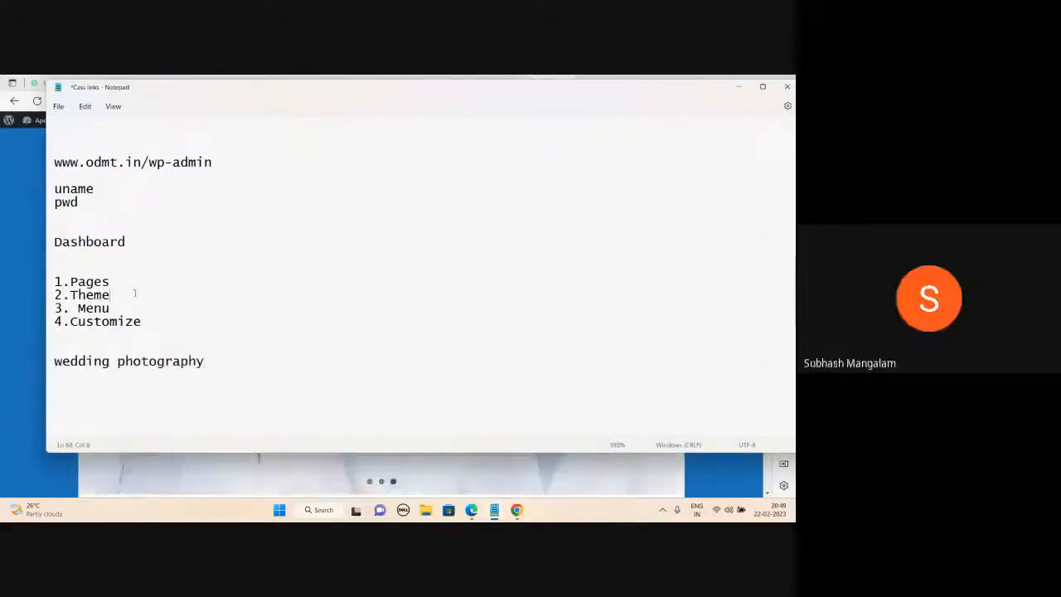
pyautogui.write(': minamaze')
# Add an 'Event Management' line below wedding photography, reposition Notepad, then minimize it.
pyautogui.click(216, 362)
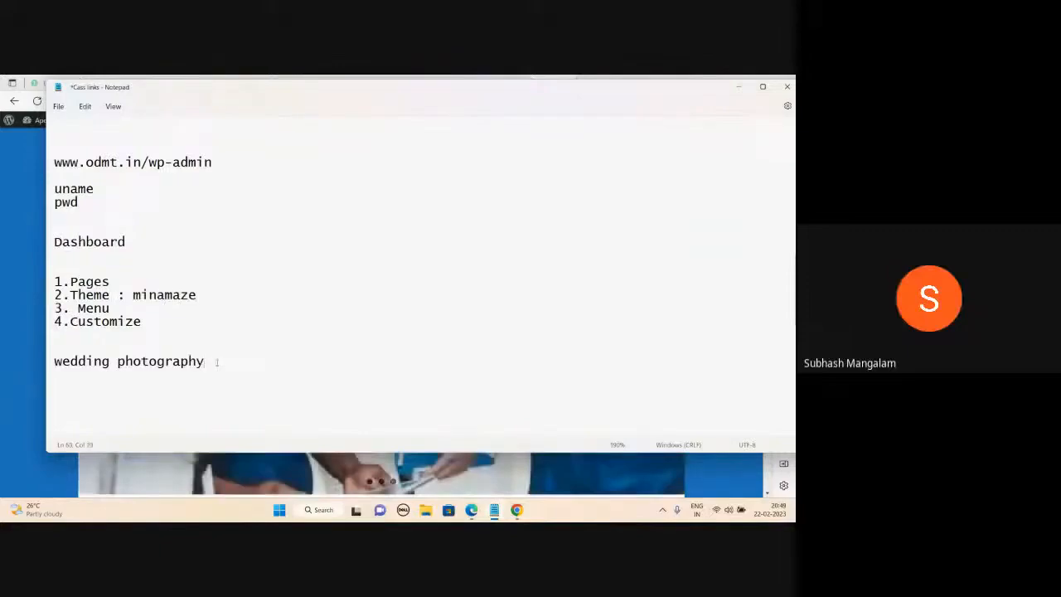
pyautogui.press('Return')
pyautogui.write('Event Management')
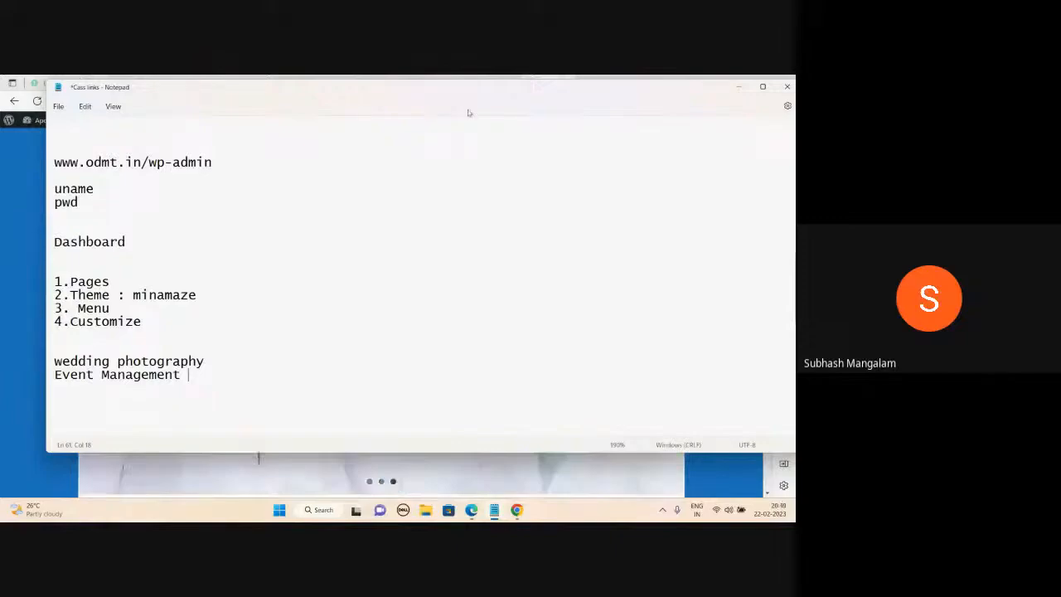
pyautogui.moveTo(468, 104); pyautogui.dragTo(470, 128)
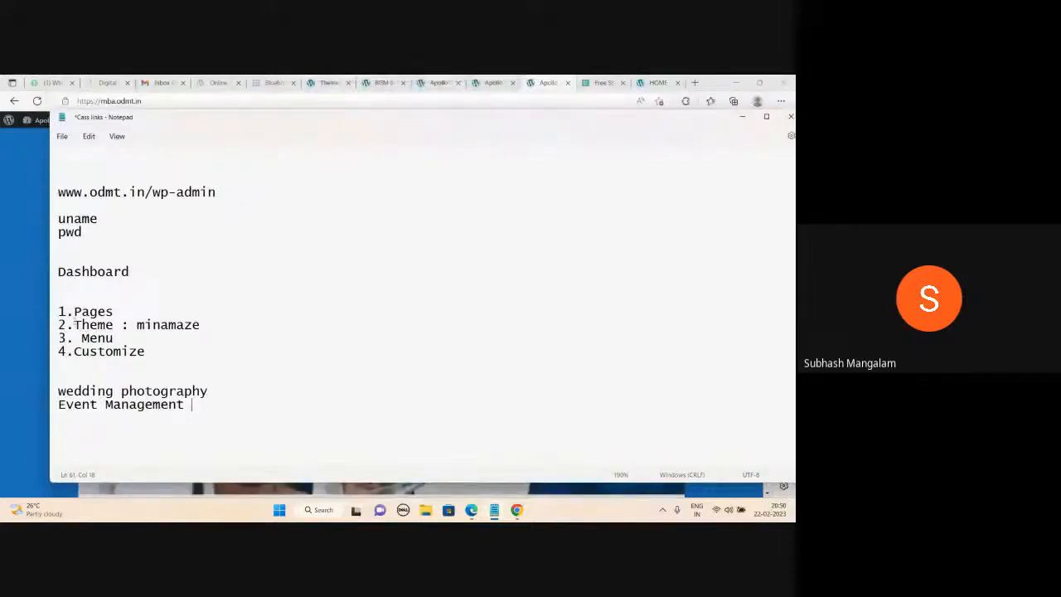
pyautogui.click(190, 404)
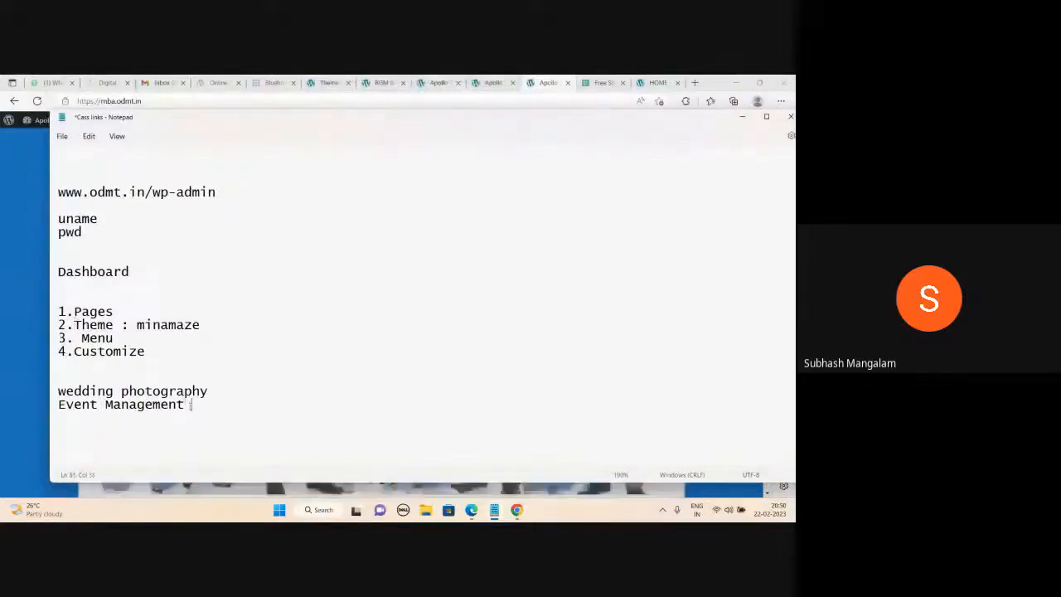
pyautogui.press('Up')
pyautogui.press('End')
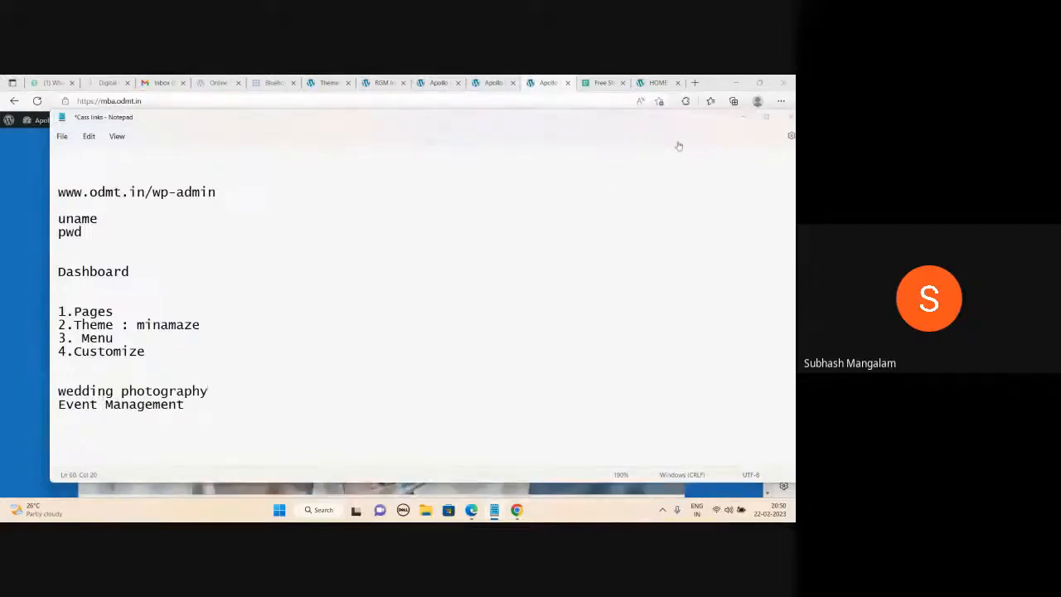
pyautogui.click(742, 117)
# Go to youtube.com in a new tab, search 'odmt', and open the Online Digital Marketing Training channel.
pyautogui.click(696, 83)
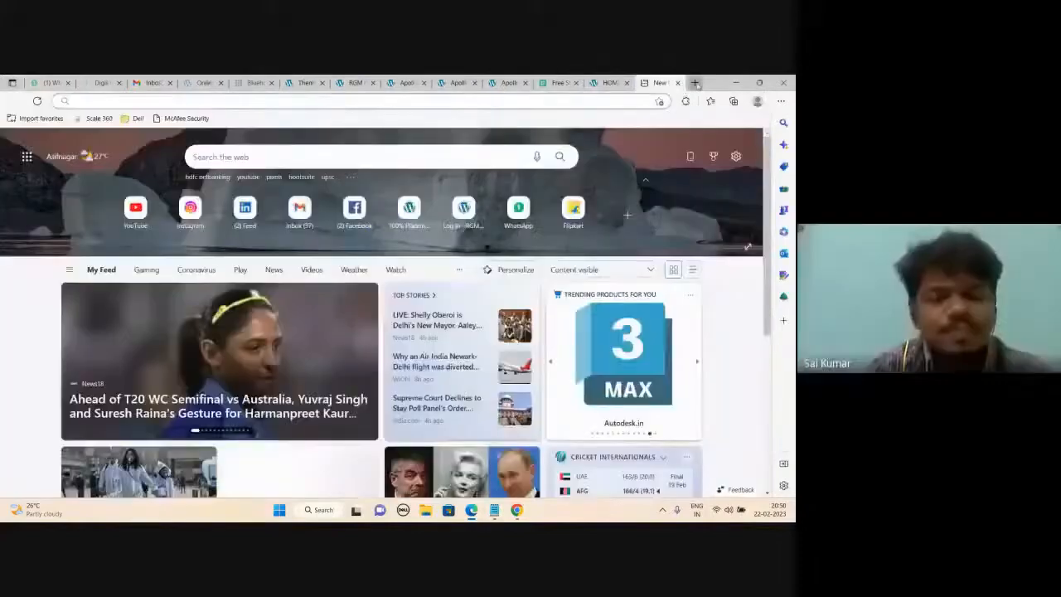
pyautogui.write('youtube.com')
pyautogui.press('Return')
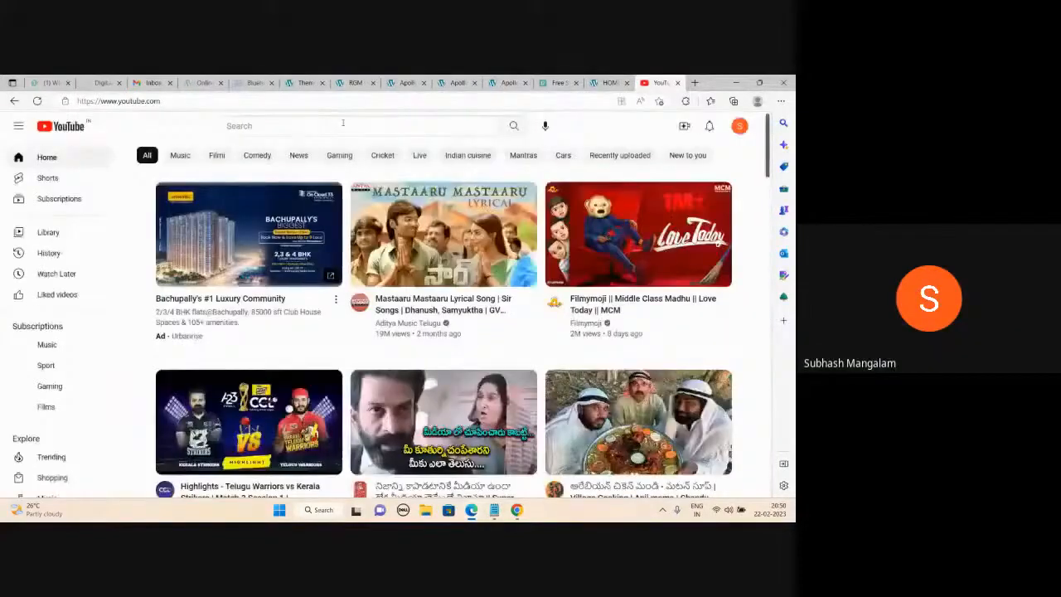
pyautogui.click(342, 123)
pyautogui.write('odmt')
pyautogui.press('Return')
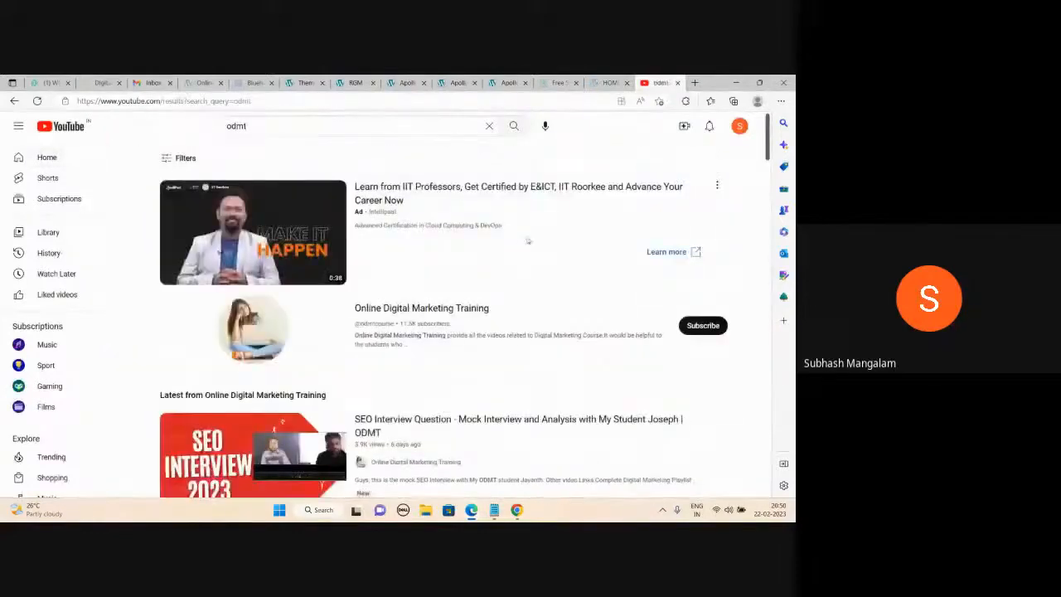
pyautogui.click(388, 310)
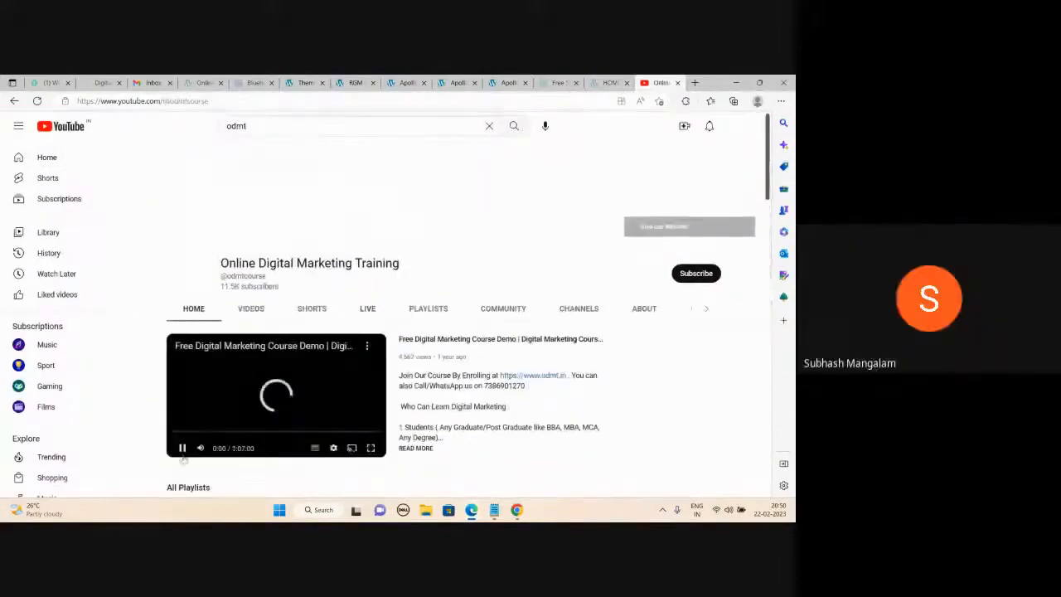
# Play the Website Designing Training Videos 2020 playlist, switch to video 2, and select its address.
pyautogui.scroll(-5, 497, 339)
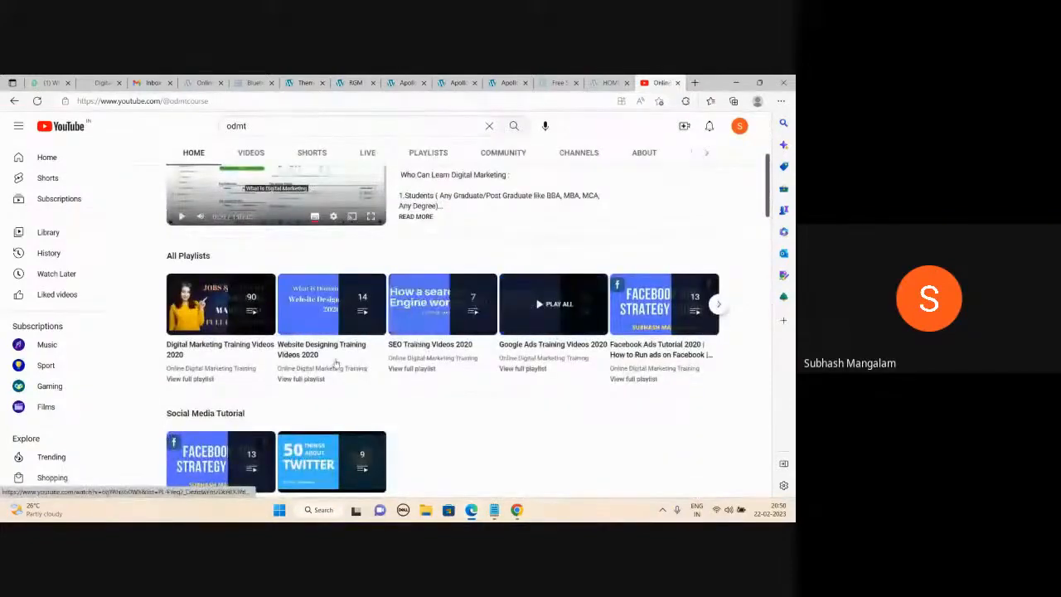
pyautogui.click(340, 340)
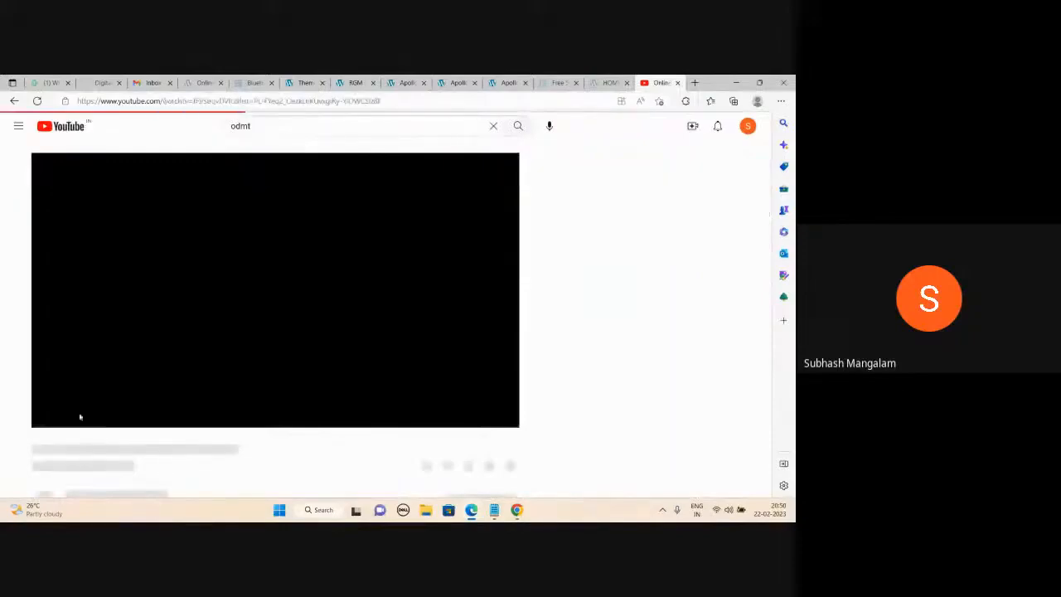
pyautogui.click(72, 415)
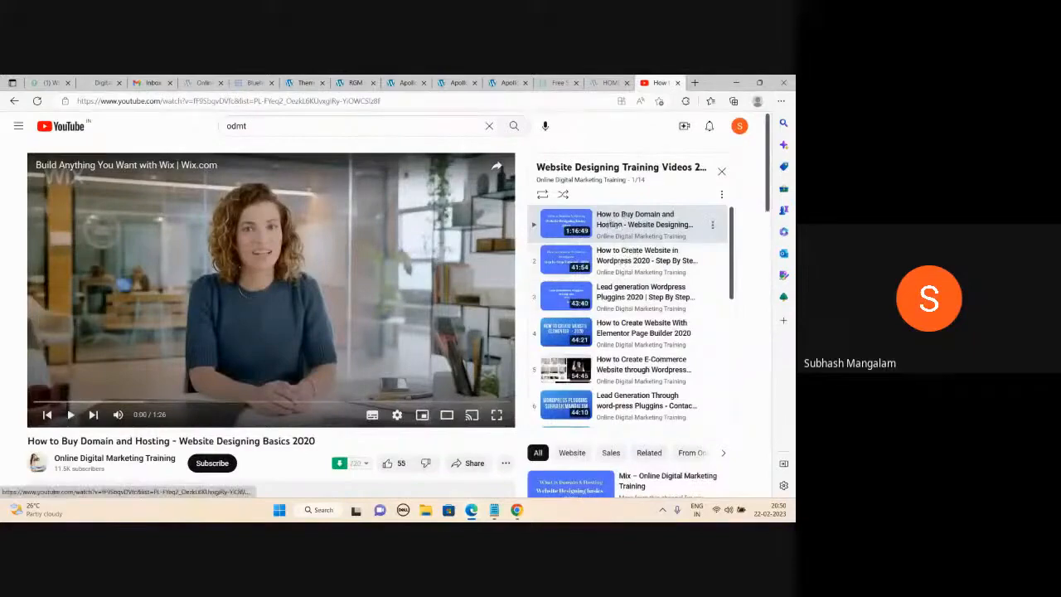
pyautogui.click(630, 261)
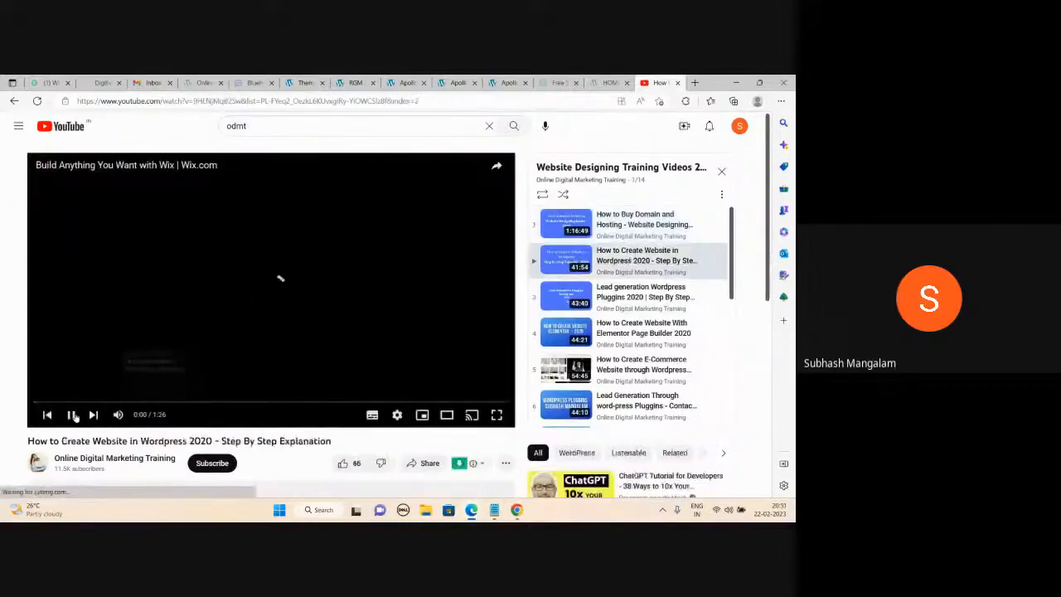
pyautogui.click(301, 101)
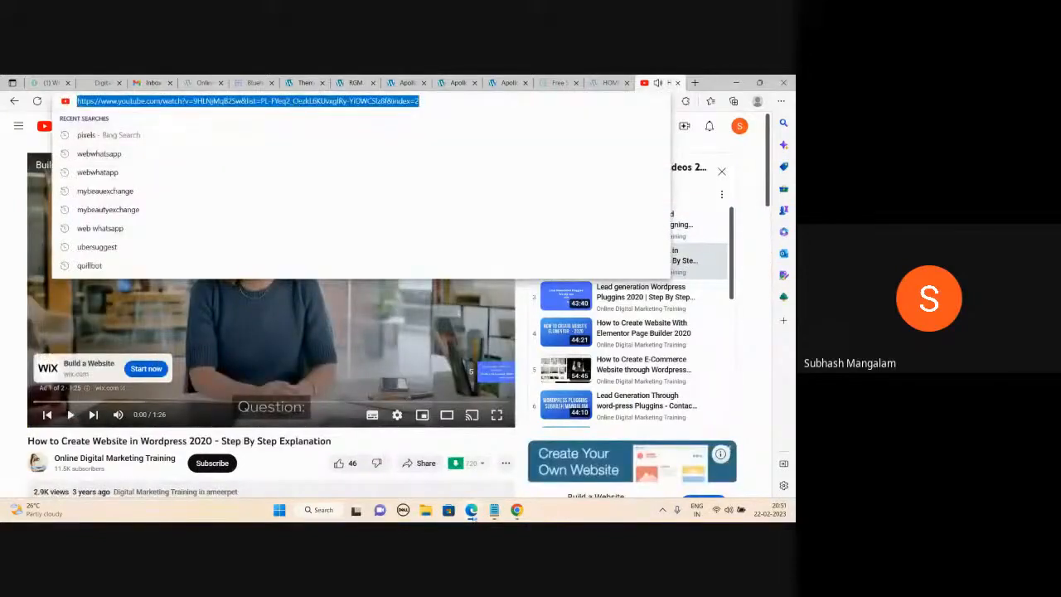
# Paste and send the YouTube tutorial link in the Meet chat, close chat, and stop presenting.
pyautogui.moveTo(471, 510)
pyautogui.click(469, 461)
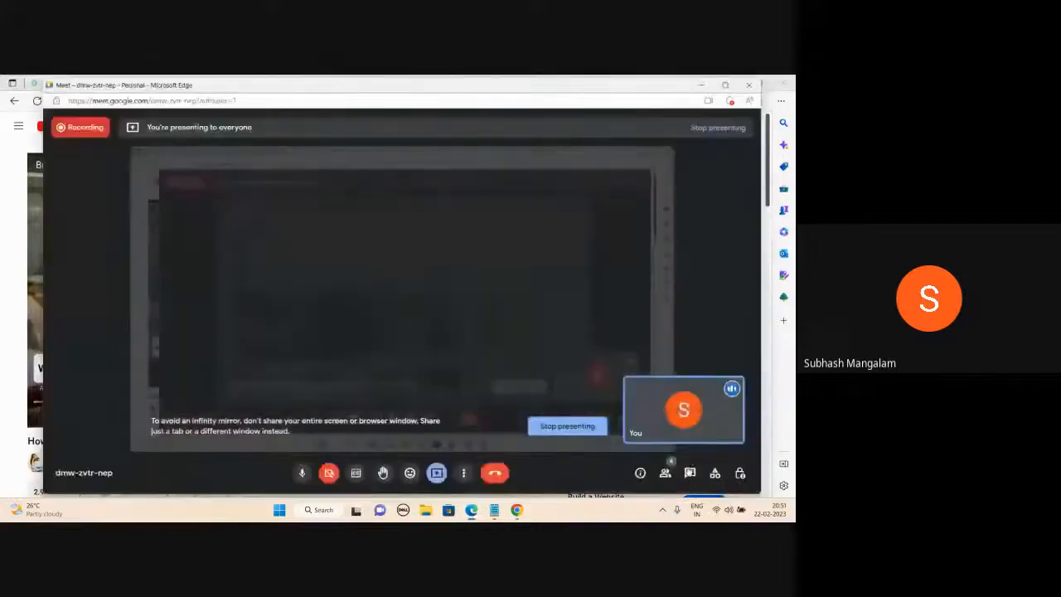
pyautogui.click(689, 473)
pyautogui.click(622, 432)
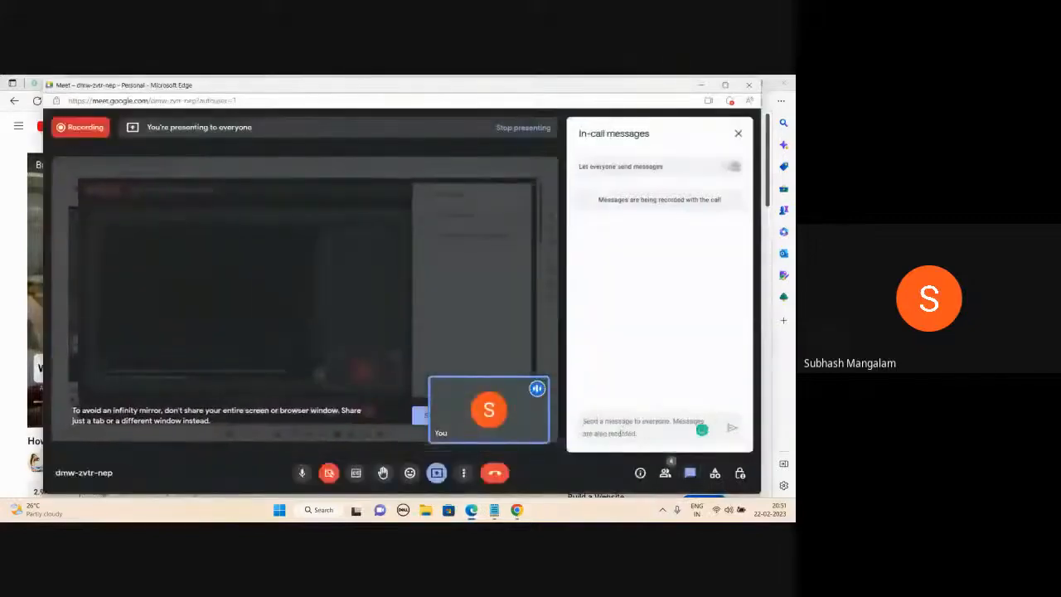
pyautogui.write('https://www.youtube.com/watch?v=8HLNMnf2Sw&list=PL-FYeo2_OezkI.6KUvnjRy-YI0WCSlzIJ&index=2')
pyautogui.press('Return')
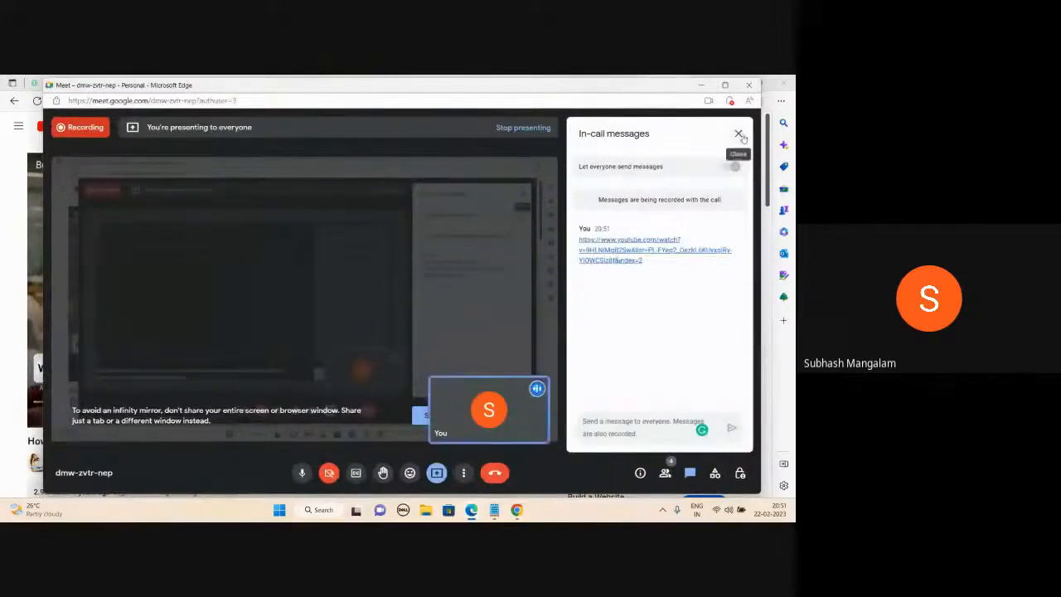
pyautogui.click(739, 135)
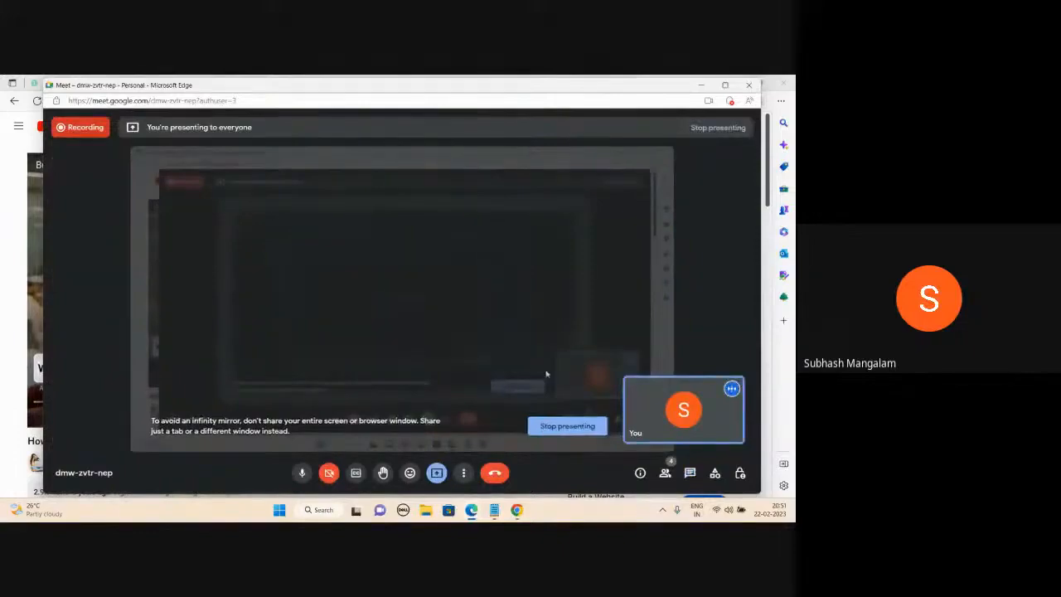
pyautogui.click(553, 427)
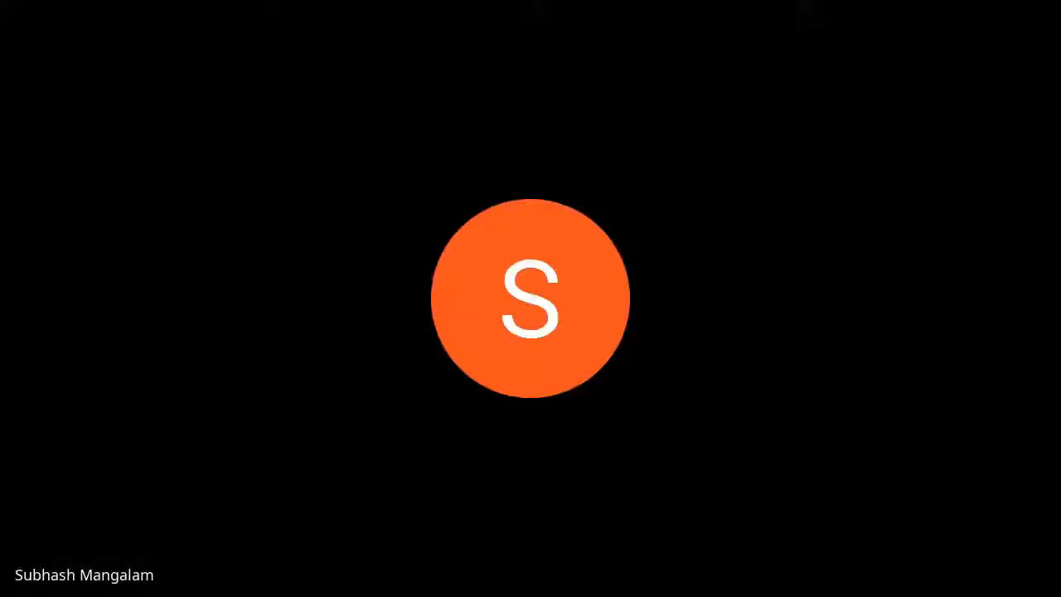